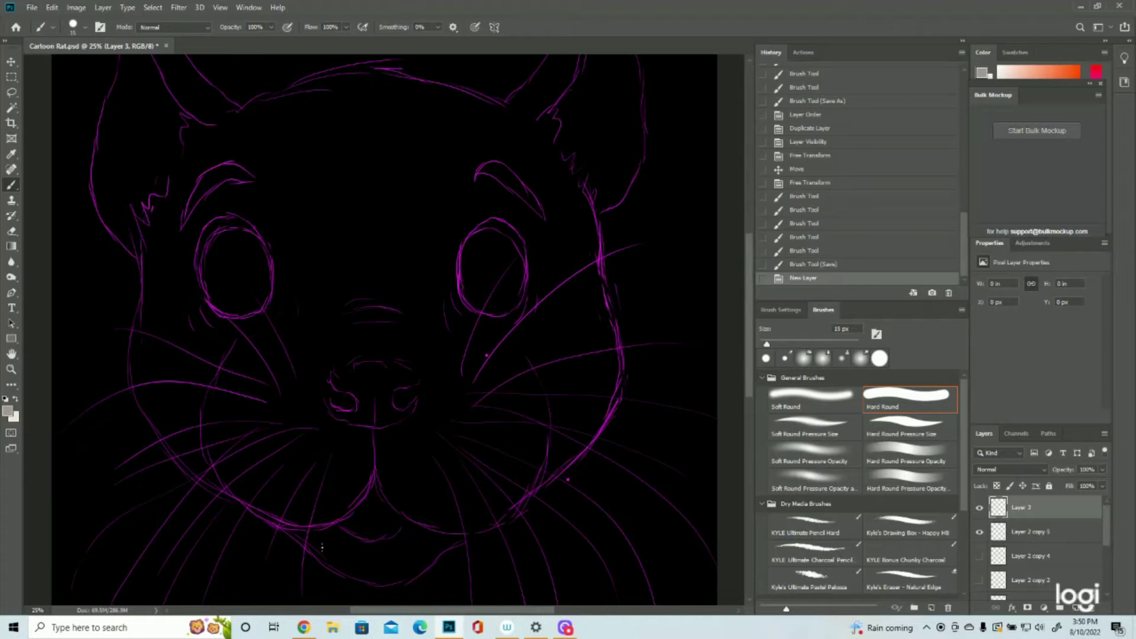
Paint short fur strokes fanning out from the upper edge of the nose with the 15 px Hard Round brush on Layer 3.
{"action": "scroll", "coordinate": [411, 368], "scroll_direction": "up", "scroll_amount": 1}
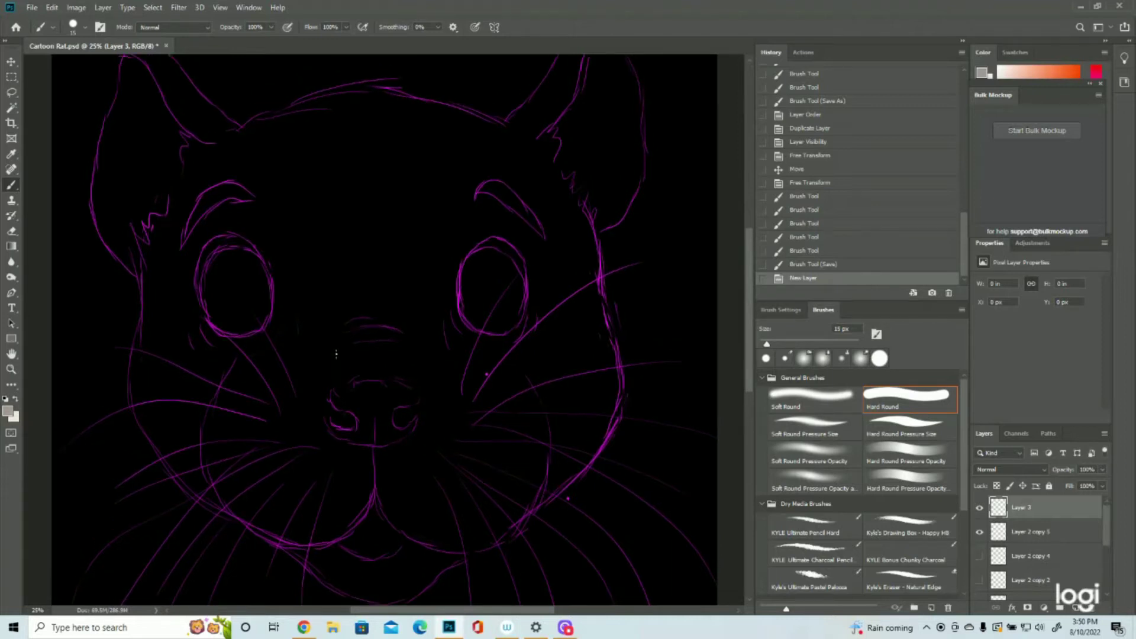
{"action": "left_click_drag", "start_coordinate": [371, 379], "coordinate": [382, 371]}
{"action": "left_click_drag", "start_coordinate": [388, 379], "coordinate": [402, 368]}
{"action": "mouse_move", "coordinate": [408, 380]}
{"action": "left_mouse_down"}
{"action": "mouse_move", "coordinate": [347, 377]}
{"action": "mouse_move", "coordinate": [366, 362]}
{"action": "mouse_move", "coordinate": [346, 365]}
{"action": "left_mouse_up"}
{"action": "mouse_move", "coordinate": [360, 371]}
{"action": "left_mouse_down"}
{"action": "mouse_move", "coordinate": [358, 359]}
{"action": "mouse_move", "coordinate": [374, 364]}
{"action": "mouse_move", "coordinate": [331, 379]}
{"action": "mouse_move", "coordinate": [328, 361]}
{"action": "left_mouse_up"}
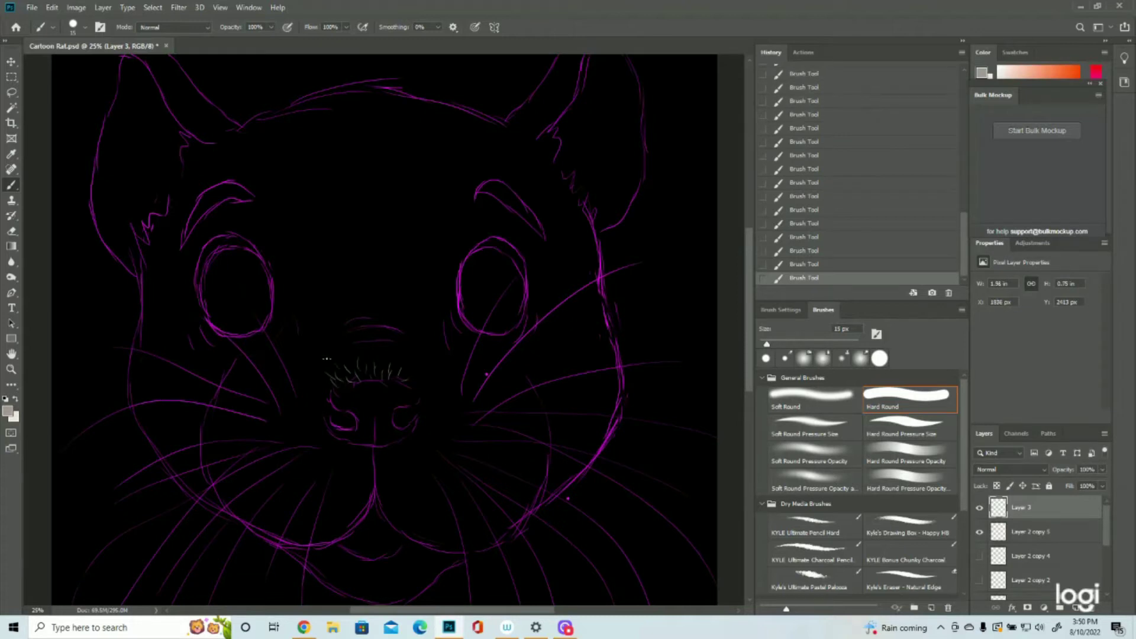
{"action": "left_click_drag", "start_coordinate": [412, 389], "coordinate": [421, 383]}
Extend the fur up the nose bridge to the right-hand eye's inner corner and under it, undoing and repainting a misplaced stroke.
{"action": "mouse_move", "coordinate": [367, 355]}
{"action": "left_mouse_down"}
{"action": "mouse_move", "coordinate": [373, 331]}
{"action": "mouse_move", "coordinate": [351, 366]}
{"action": "mouse_move", "coordinate": [344, 321]}
{"action": "mouse_move", "coordinate": [396, 355]}
{"action": "mouse_move", "coordinate": [383, 316]}
{"action": "left_mouse_up"}
{"action": "mouse_move", "coordinate": [402, 368]}
{"action": "left_mouse_down"}
{"action": "mouse_move", "coordinate": [414, 346]}
{"action": "mouse_move", "coordinate": [410, 376]}
{"action": "mouse_move", "coordinate": [434, 325]}
{"action": "mouse_move", "coordinate": [412, 342]}
{"action": "mouse_move", "coordinate": [418, 322]}
{"action": "mouse_move", "coordinate": [418, 333]}
{"action": "mouse_move", "coordinate": [436, 325]}
{"action": "mouse_move", "coordinate": [451, 295]}
{"action": "mouse_move", "coordinate": [439, 330]}
{"action": "mouse_move", "coordinate": [462, 307]}
{"action": "mouse_move", "coordinate": [445, 318]}
{"action": "mouse_move", "coordinate": [457, 294]}
{"action": "left_mouse_up"}
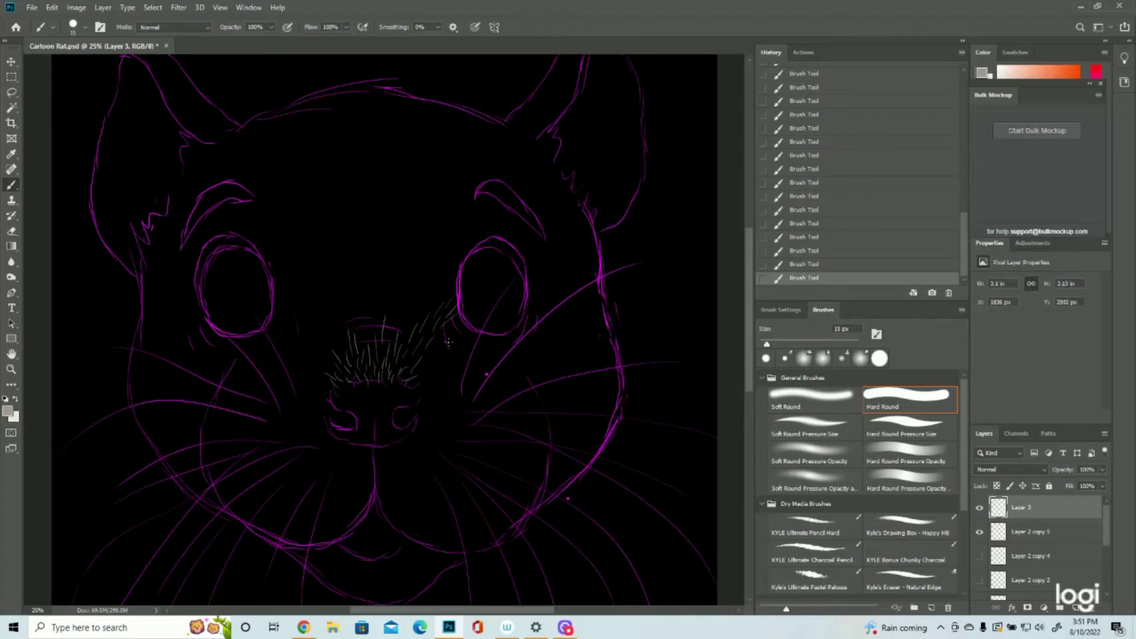
{"action": "left_click_drag", "start_coordinate": [445, 335], "coordinate": [462, 325]}
{"action": "left_click", "coordinate": [797, 265]}
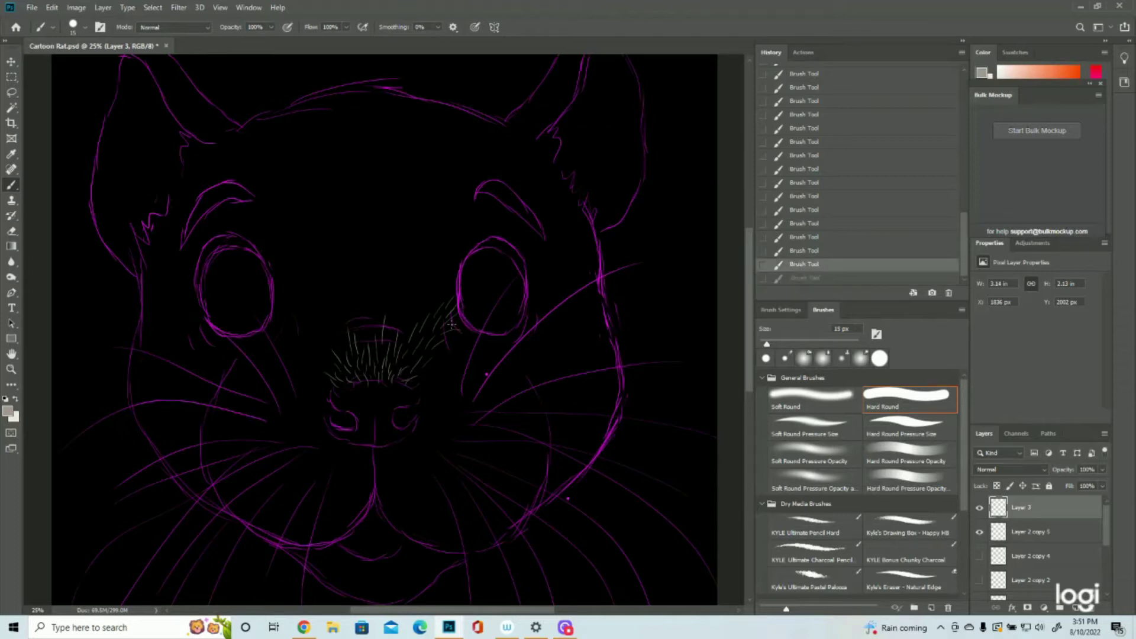
{"action": "left_click_drag", "start_coordinate": [451, 324], "coordinate": [462, 320]}
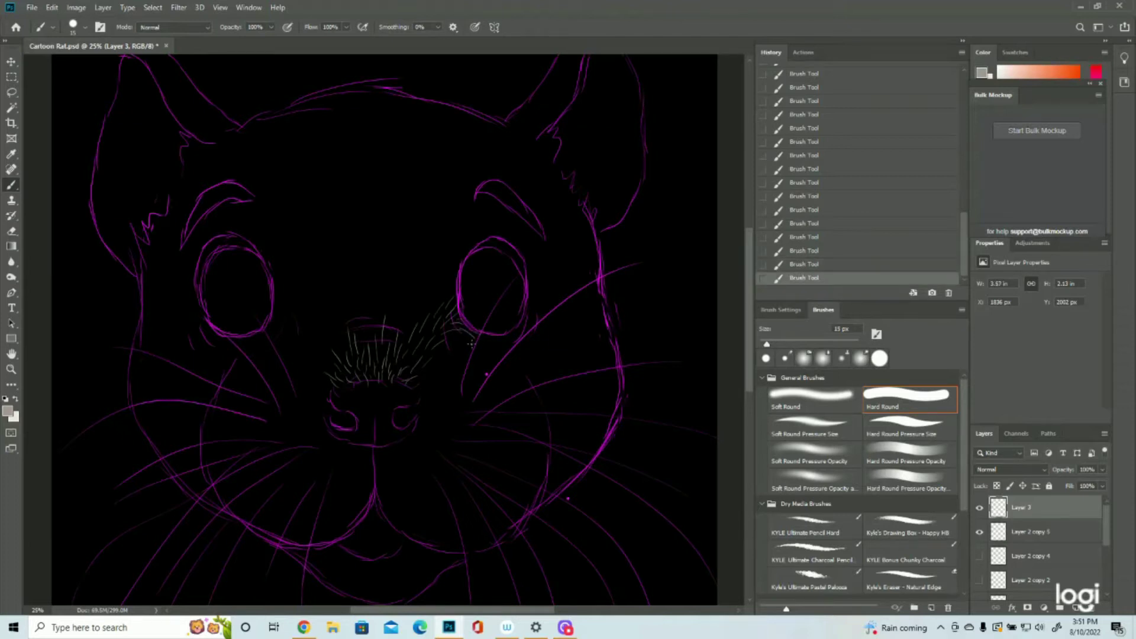
{"action": "left_click_drag", "start_coordinate": [433, 355], "coordinate": [479, 343]}
Paint curved fur strokes over the top and down the outer side of the right-hand eye.
{"action": "mouse_move", "coordinate": [437, 305]}
{"action": "left_mouse_down"}
{"action": "mouse_move", "coordinate": [454, 265]}
{"action": "mouse_move", "coordinate": [451, 295]}
{"action": "mouse_move", "coordinate": [475, 230]}
{"action": "mouse_move", "coordinate": [468, 251]}
{"action": "mouse_move", "coordinate": [487, 230]}
{"action": "mouse_move", "coordinate": [478, 233]}
{"action": "mouse_move", "coordinate": [497, 232]}
{"action": "mouse_move", "coordinate": [476, 248]}
{"action": "mouse_move", "coordinate": [500, 234]}
{"action": "mouse_move", "coordinate": [518, 201]}
{"action": "mouse_move", "coordinate": [512, 224]}
{"action": "mouse_move", "coordinate": [491, 232]}
{"action": "mouse_move", "coordinate": [525, 243]}
{"action": "left_mouse_up"}
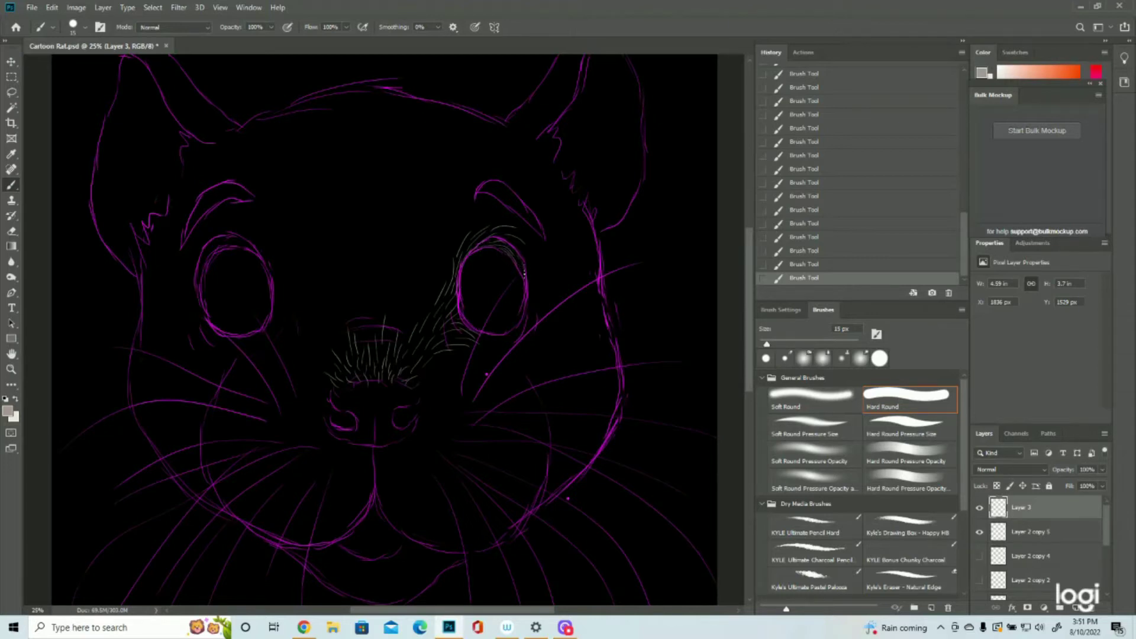
{"action": "mouse_move", "coordinate": [522, 254]}
{"action": "left_mouse_down"}
{"action": "mouse_move", "coordinate": [537, 278]}
{"action": "mouse_move", "coordinate": [526, 277]}
{"action": "mouse_move", "coordinate": [553, 299]}
{"action": "left_mouse_up"}
{"action": "left_click_drag", "start_coordinate": [518, 232], "coordinate": [545, 284]}
{"action": "left_click_drag", "start_coordinate": [534, 308], "coordinate": [536, 322]}
Fill the area from the nose bridge up to the right-hand eyebrow with fur strokes following the face.
{"action": "mouse_move", "coordinate": [371, 342]}
{"action": "left_mouse_down"}
{"action": "mouse_move", "coordinate": [380, 306]}
{"action": "mouse_move", "coordinate": [367, 324]}
{"action": "mouse_move", "coordinate": [366, 261]}
{"action": "mouse_move", "coordinate": [391, 336]}
{"action": "mouse_move", "coordinate": [387, 266]}
{"action": "left_mouse_up"}
{"action": "mouse_move", "coordinate": [409, 334]}
{"action": "left_mouse_down"}
{"action": "mouse_move", "coordinate": [414, 277]}
{"action": "mouse_move", "coordinate": [418, 317]}
{"action": "mouse_move", "coordinate": [427, 267]}
{"action": "mouse_move", "coordinate": [428, 285]}
{"action": "mouse_move", "coordinate": [439, 252]}
{"action": "mouse_move", "coordinate": [437, 290]}
{"action": "mouse_move", "coordinate": [451, 228]}
{"action": "mouse_move", "coordinate": [453, 257]}
{"action": "mouse_move", "coordinate": [464, 230]}
{"action": "left_mouse_up"}
{"action": "mouse_move", "coordinate": [379, 274]}
{"action": "left_mouse_down"}
{"action": "mouse_move", "coordinate": [381, 237]}
{"action": "mouse_move", "coordinate": [392, 274]}
{"action": "mouse_move", "coordinate": [401, 248]}
{"action": "mouse_move", "coordinate": [383, 262]}
{"action": "mouse_move", "coordinate": [402, 238]}
{"action": "mouse_move", "coordinate": [404, 279]}
{"action": "mouse_move", "coordinate": [415, 253]}
{"action": "mouse_move", "coordinate": [405, 266]}
{"action": "mouse_move", "coordinate": [400, 219]}
{"action": "left_mouse_up"}
{"action": "mouse_move", "coordinate": [418, 265]}
{"action": "left_mouse_down"}
{"action": "mouse_move", "coordinate": [426, 207]}
{"action": "mouse_move", "coordinate": [442, 225]}
{"action": "mouse_move", "coordinate": [474, 209]}
{"action": "mouse_move", "coordinate": [472, 190]}
{"action": "left_mouse_up"}
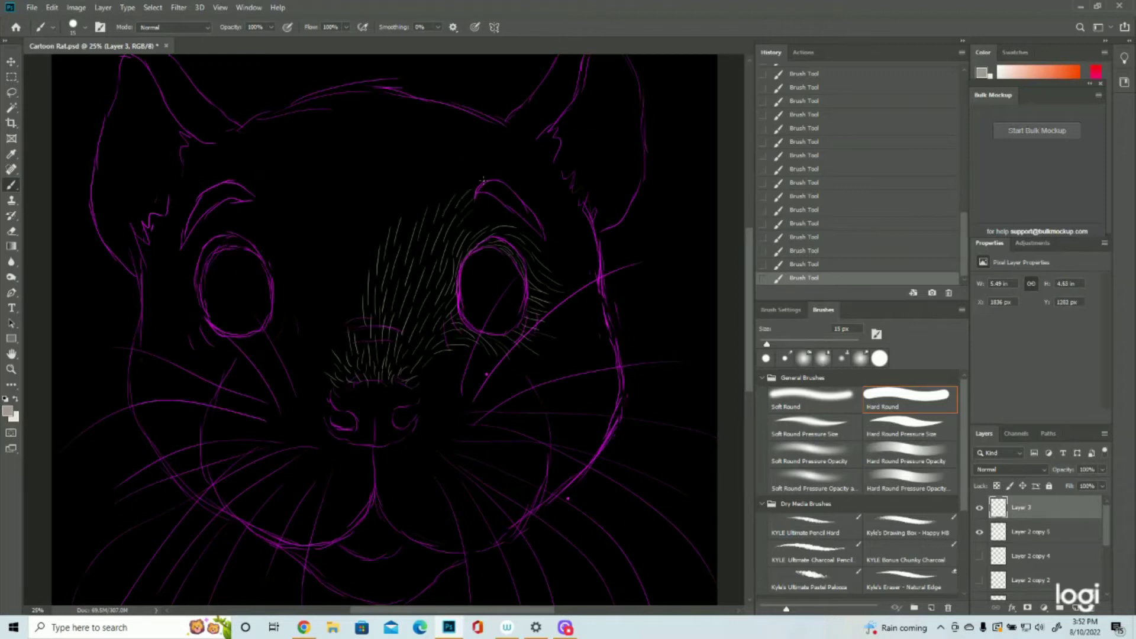
{"action": "mouse_move", "coordinate": [468, 231]}
{"action": "left_mouse_down"}
{"action": "mouse_move", "coordinate": [490, 197]}
{"action": "mouse_move", "coordinate": [522, 219]}
{"action": "left_mouse_up"}
Paint fur from the nose to the inner and lower edge of the left-hand eye and up the middle of the forehead.
{"action": "mouse_move", "coordinate": [333, 357]}
{"action": "left_mouse_down"}
{"action": "mouse_move", "coordinate": [291, 319]}
{"action": "mouse_move", "coordinate": [306, 314]}
{"action": "mouse_move", "coordinate": [273, 307]}
{"action": "left_mouse_up"}
{"action": "mouse_move", "coordinate": [294, 303]}
{"action": "left_mouse_down"}
{"action": "mouse_move", "coordinate": [274, 260]}
{"action": "mouse_move", "coordinate": [285, 303]}
{"action": "mouse_move", "coordinate": [271, 294]}
{"action": "mouse_move", "coordinate": [281, 296]}
{"action": "mouse_move", "coordinate": [276, 272]}
{"action": "mouse_move", "coordinate": [277, 284]}
{"action": "mouse_move", "coordinate": [259, 247]}
{"action": "left_mouse_up"}
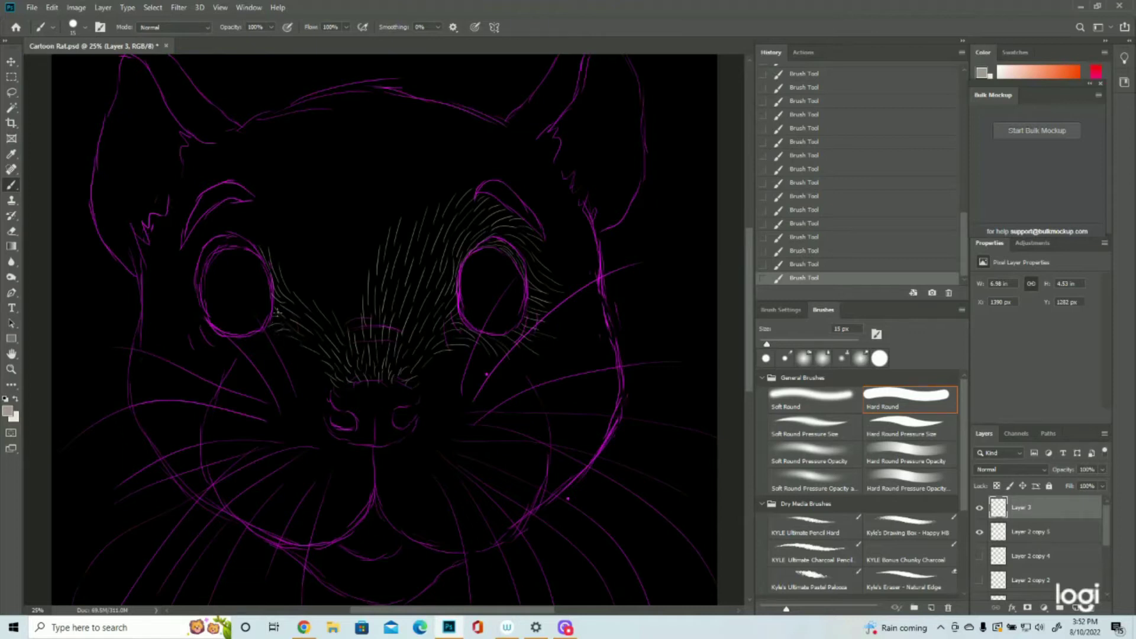
{"action": "mouse_move", "coordinate": [276, 331]}
{"action": "left_mouse_down"}
{"action": "mouse_move", "coordinate": [256, 347]}
{"action": "mouse_move", "coordinate": [268, 327]}
{"action": "mouse_move", "coordinate": [248, 344]}
{"action": "mouse_move", "coordinate": [257, 329]}
{"action": "mouse_move", "coordinate": [235, 347]}
{"action": "mouse_move", "coordinate": [235, 334]}
{"action": "mouse_move", "coordinate": [204, 341]}
{"action": "left_mouse_up"}
{"action": "mouse_move", "coordinate": [345, 323]}
{"action": "left_mouse_down"}
{"action": "mouse_move", "coordinate": [335, 282]}
{"action": "mouse_move", "coordinate": [363, 292]}
{"action": "mouse_move", "coordinate": [358, 304]}
{"action": "mouse_move", "coordinate": [344, 266]}
{"action": "mouse_move", "coordinate": [366, 272]}
{"action": "mouse_move", "coordinate": [371, 254]}
{"action": "mouse_move", "coordinate": [374, 224]}
{"action": "mouse_move", "coordinate": [354, 261]}
{"action": "mouse_move", "coordinate": [367, 219]}
{"action": "mouse_move", "coordinate": [368, 239]}
{"action": "mouse_move", "coordinate": [368, 208]}
{"action": "left_mouse_up"}
{"action": "left_click_drag", "start_coordinate": [359, 231], "coordinate": [359, 206]}
Paint fur strokes around the left-hand eye, over its top, up to the eyebrow and along its outer side.
{"action": "mouse_move", "coordinate": [335, 303]}
{"action": "left_mouse_down"}
{"action": "mouse_move", "coordinate": [322, 278]}
{"action": "mouse_move", "coordinate": [308, 278]}
{"action": "mouse_move", "coordinate": [266, 228]}
{"action": "mouse_move", "coordinate": [262, 243]}
{"action": "mouse_move", "coordinate": [244, 214]}
{"action": "mouse_move", "coordinate": [230, 219]}
{"action": "mouse_move", "coordinate": [235, 243]}
{"action": "mouse_move", "coordinate": [222, 236]}
{"action": "mouse_move", "coordinate": [215, 249]}
{"action": "left_mouse_up"}
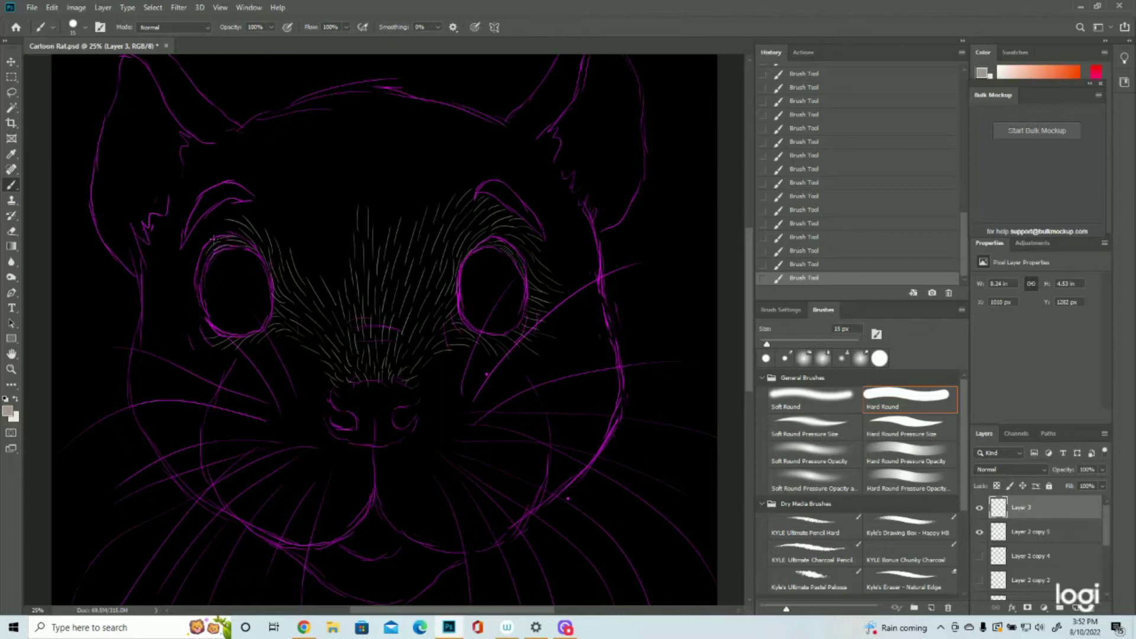
{"action": "left_click_drag", "start_coordinate": [198, 274], "coordinate": [199, 289]}
{"action": "mouse_move", "coordinate": [228, 225]}
{"action": "left_mouse_down"}
{"action": "mouse_move", "coordinate": [202, 234]}
{"action": "mouse_move", "coordinate": [222, 214]}
{"action": "mouse_move", "coordinate": [198, 235]}
{"action": "mouse_move", "coordinate": [218, 238]}
{"action": "mouse_move", "coordinate": [194, 232]}
{"action": "mouse_move", "coordinate": [193, 261]}
{"action": "mouse_move", "coordinate": [205, 244]}
{"action": "mouse_move", "coordinate": [190, 245]}
{"action": "mouse_move", "coordinate": [189, 277]}
{"action": "mouse_move", "coordinate": [200, 255]}
{"action": "mouse_move", "coordinate": [185, 249]}
{"action": "mouse_move", "coordinate": [166, 270]}
{"action": "mouse_move", "coordinate": [197, 290]}
{"action": "mouse_move", "coordinate": [174, 292]}
{"action": "mouse_move", "coordinate": [190, 280]}
{"action": "mouse_move", "coordinate": [165, 283]}
{"action": "left_mouse_up"}
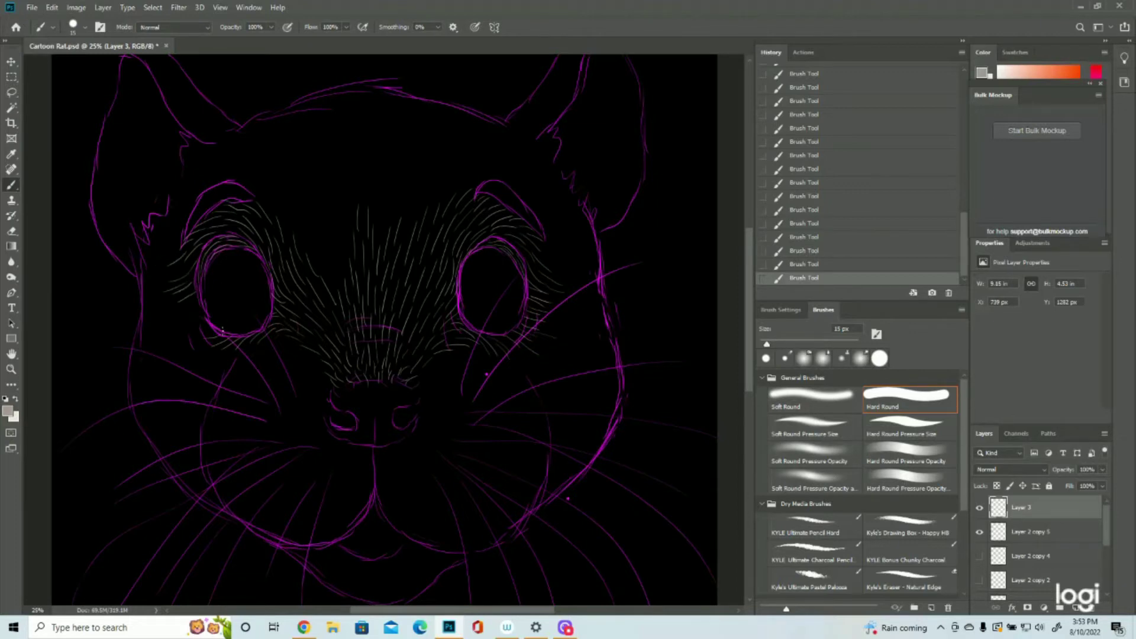
{"action": "mouse_move", "coordinate": [217, 334]}
{"action": "left_mouse_down"}
{"action": "mouse_move", "coordinate": [179, 325]}
{"action": "mouse_move", "coordinate": [203, 312]}
{"action": "mouse_move", "coordinate": [181, 317]}
{"action": "mouse_move", "coordinate": [199, 303]}
{"action": "mouse_move", "coordinate": [163, 321]}
{"action": "left_mouse_up"}
{"action": "left_click_drag", "start_coordinate": [181, 269], "coordinate": [156, 275]}
Extend the fur up the forehead beside the left-hand eyebrow, and check it with the magenta sketch layer briefly hidden.
{"action": "mouse_move", "coordinate": [330, 273]}
{"action": "left_mouse_down"}
{"action": "mouse_move", "coordinate": [316, 243]}
{"action": "mouse_move", "coordinate": [317, 261]}
{"action": "mouse_move", "coordinate": [315, 215]}
{"action": "mouse_move", "coordinate": [343, 261]}
{"action": "mouse_move", "coordinate": [333, 225]}
{"action": "mouse_move", "coordinate": [325, 249]}
{"action": "mouse_move", "coordinate": [318, 218]}
{"action": "left_mouse_up"}
{"action": "mouse_move", "coordinate": [325, 235]}
{"action": "left_mouse_down"}
{"action": "mouse_move", "coordinate": [322, 203]}
{"action": "mouse_move", "coordinate": [342, 198]}
{"action": "mouse_move", "coordinate": [335, 182]}
{"action": "left_mouse_up"}
{"action": "mouse_move", "coordinate": [313, 227]}
{"action": "left_mouse_down"}
{"action": "mouse_move", "coordinate": [309, 201]}
{"action": "mouse_move", "coordinate": [286, 178]}
{"action": "mouse_move", "coordinate": [262, 189]}
{"action": "mouse_move", "coordinate": [271, 181]}
{"action": "left_mouse_up"}
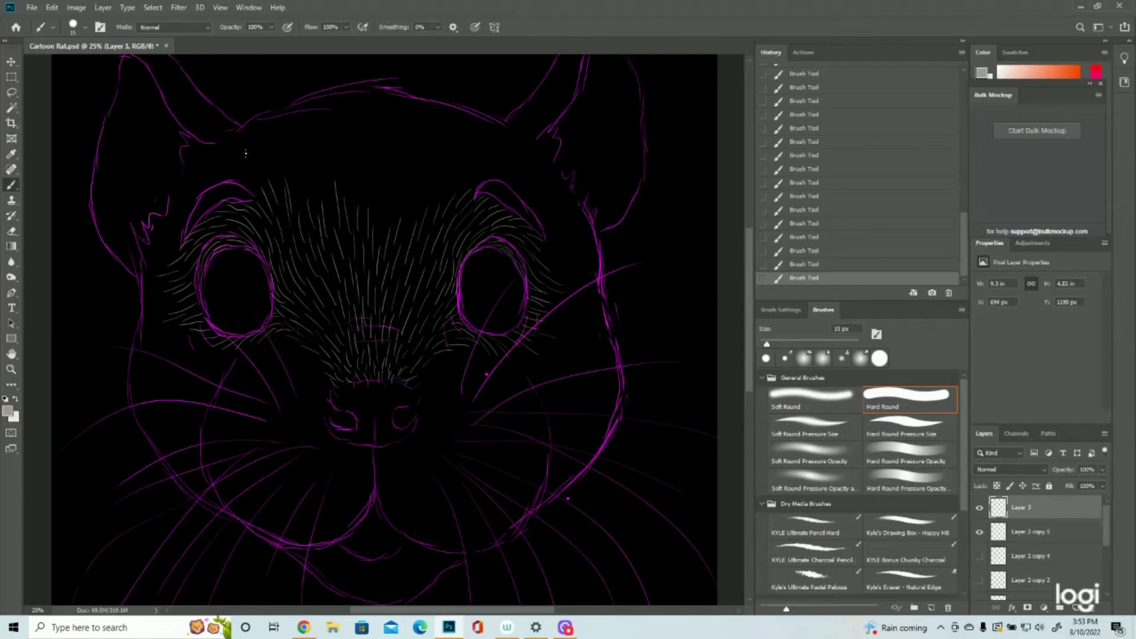
{"action": "left_click", "coordinate": [980, 532]}
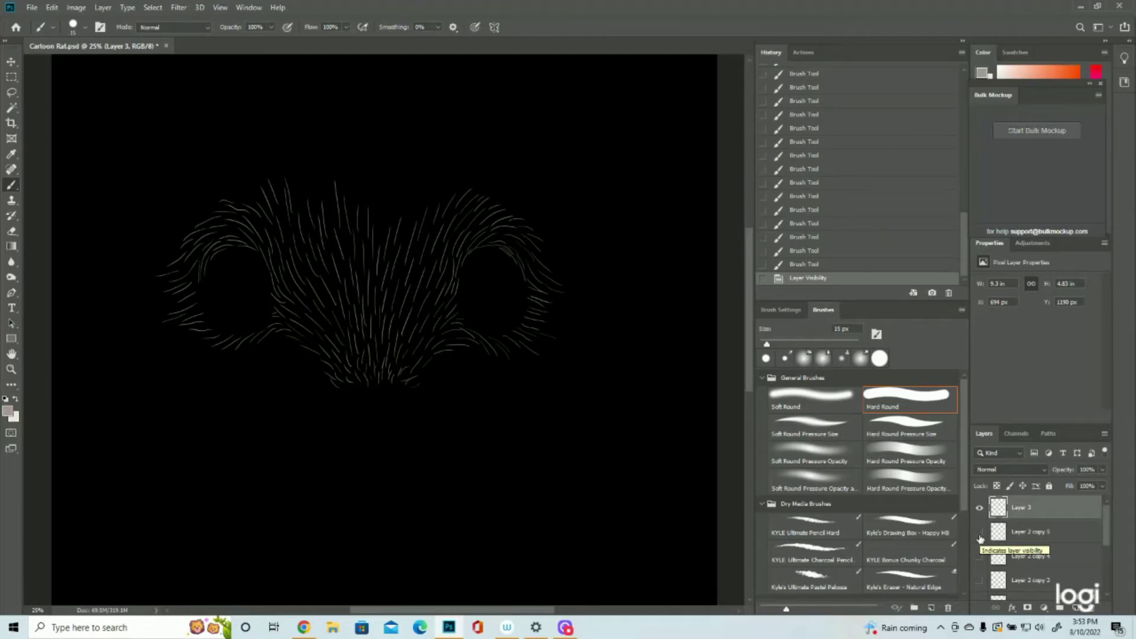
{"action": "left_click", "coordinate": [980, 532]}
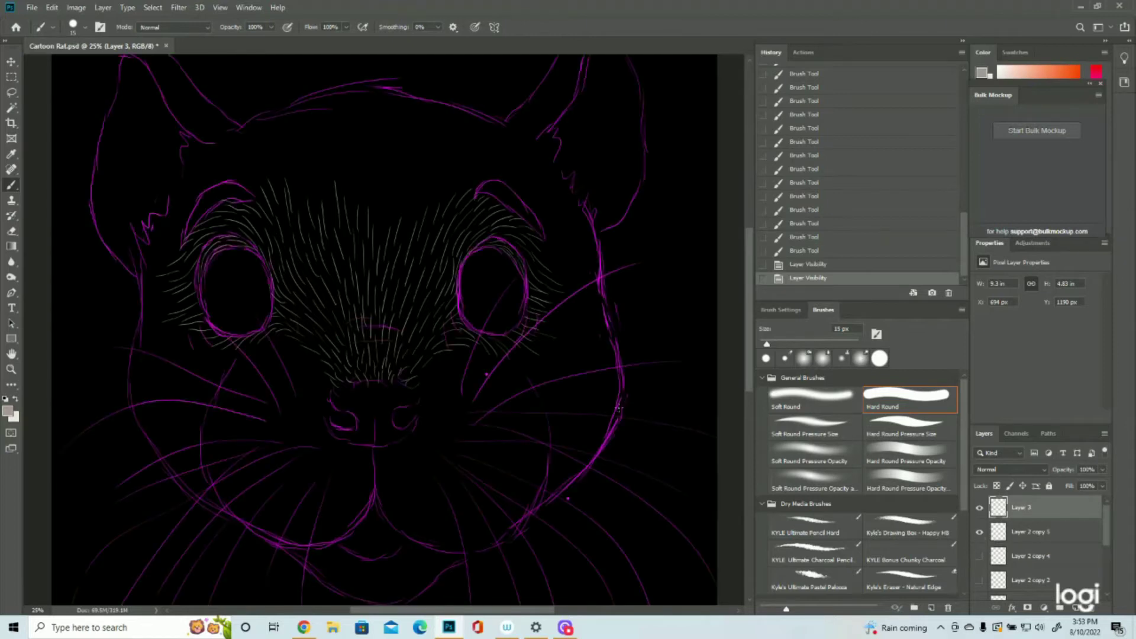
Paint fur strokes across both upper cheeks, from the sides of the nose outward beneath the eyes.
{"action": "left_click_drag", "start_coordinate": [200, 298], "coordinate": [180, 308]}
{"action": "mouse_move", "coordinate": [314, 391]}
{"action": "left_mouse_down"}
{"action": "mouse_move", "coordinate": [323, 381]}
{"action": "mouse_move", "coordinate": [283, 340]}
{"action": "mouse_move", "coordinate": [239, 355]}
{"action": "mouse_move", "coordinate": [300, 363]}
{"action": "mouse_move", "coordinate": [244, 358]}
{"action": "mouse_move", "coordinate": [242, 373]}
{"action": "mouse_move", "coordinate": [227, 377]}
{"action": "left_mouse_up"}
{"action": "mouse_move", "coordinate": [327, 394]}
{"action": "left_mouse_down"}
{"action": "mouse_move", "coordinate": [284, 403]}
{"action": "mouse_move", "coordinate": [303, 383]}
{"action": "mouse_move", "coordinate": [264, 407]}
{"action": "mouse_move", "coordinate": [276, 383]}
{"action": "mouse_move", "coordinate": [247, 401]}
{"action": "mouse_move", "coordinate": [265, 374]}
{"action": "mouse_move", "coordinate": [244, 392]}
{"action": "left_mouse_up"}
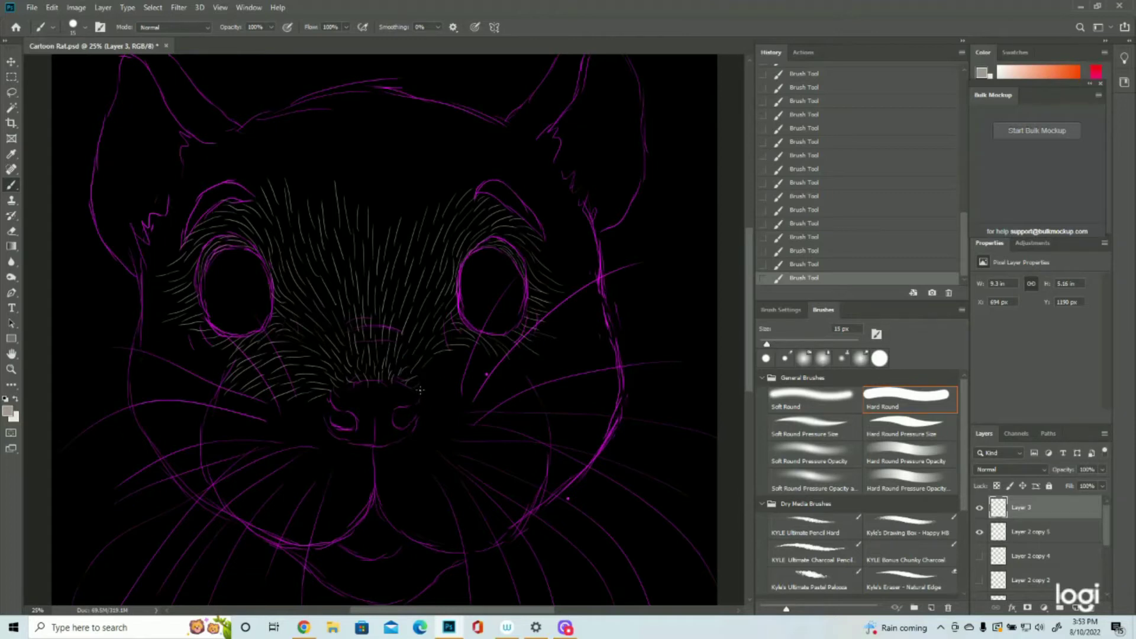
{"action": "left_click_drag", "start_coordinate": [422, 390], "coordinate": [438, 389]}
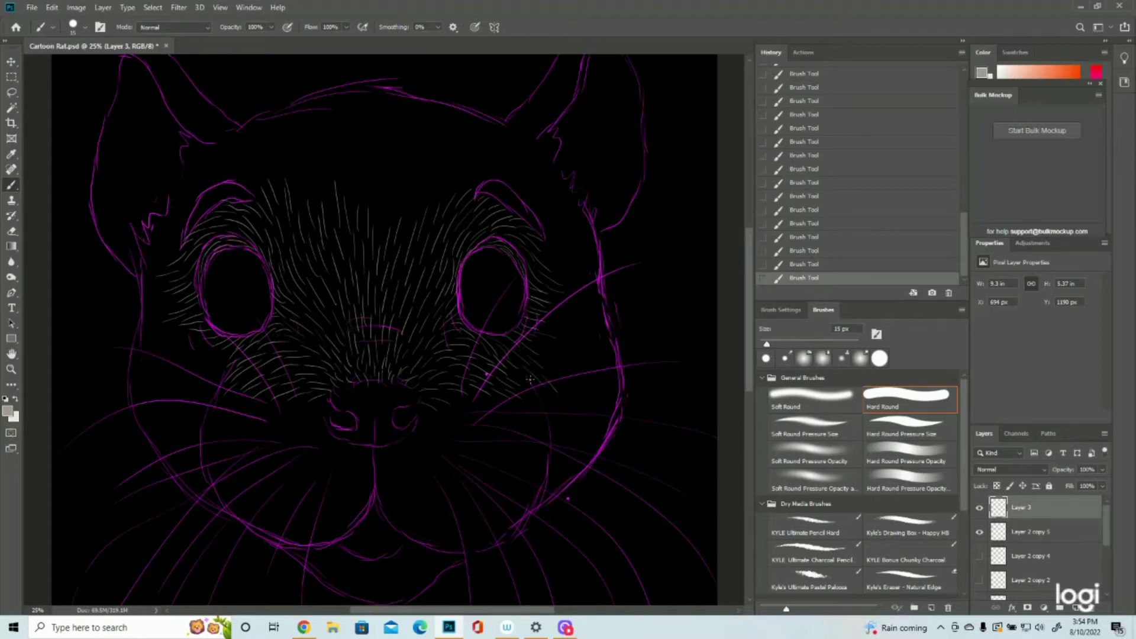
{"action": "mouse_move", "coordinate": [235, 349]}
{"action": "left_mouse_down"}
{"action": "mouse_move", "coordinate": [205, 374]}
{"action": "mouse_move", "coordinate": [225, 365]}
{"action": "mouse_move", "coordinate": [192, 416]}
{"action": "mouse_move", "coordinate": [223, 343]}
{"action": "mouse_move", "coordinate": [188, 365]}
{"action": "mouse_move", "coordinate": [221, 357]}
{"action": "mouse_move", "coordinate": [188, 387]}
{"action": "mouse_move", "coordinate": [206, 383]}
{"action": "mouse_move", "coordinate": [174, 420]}
{"action": "mouse_move", "coordinate": [199, 407]}
{"action": "mouse_move", "coordinate": [181, 429]}
{"action": "left_mouse_up"}
{"action": "scroll", "coordinate": [375, 387], "scroll_direction": "up", "scroll_amount": 5}
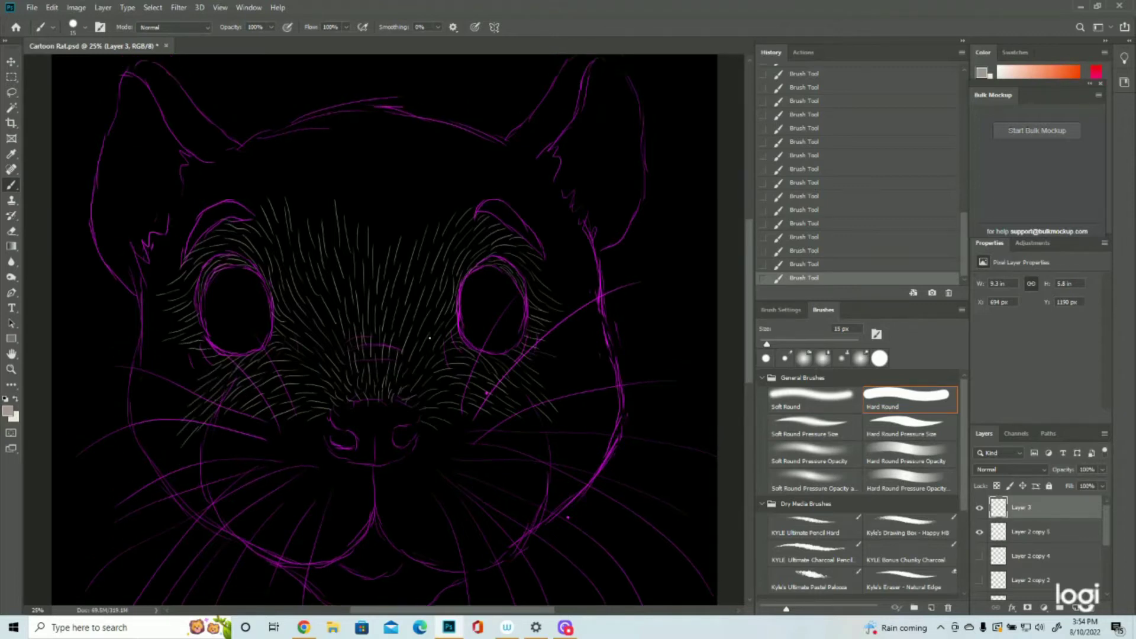
{"action": "scroll", "coordinate": [658, 423], "scroll_direction": "down", "scroll_amount": 6}
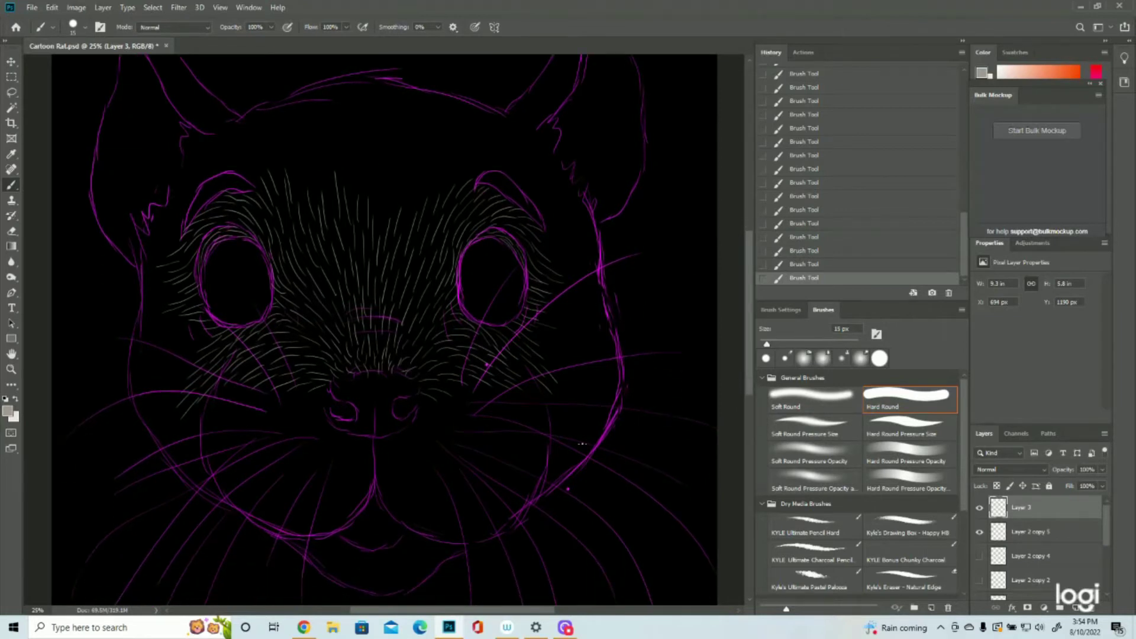
Fill the forehead and crown with fur strokes up to the head outline and along the inner edges of both ears.
{"action": "scroll", "coordinate": [384, 329], "scroll_direction": "up", "scroll_amount": 4}
{"action": "left_click_drag", "start_coordinate": [349, 231], "coordinate": [347, 205]}
{"action": "mouse_move", "coordinate": [361, 239]}
{"action": "left_mouse_down"}
{"action": "mouse_move", "coordinate": [363, 212]}
{"action": "mouse_move", "coordinate": [433, 175]}
{"action": "left_mouse_up"}
{"action": "left_click_drag", "start_coordinate": [400, 175], "coordinate": [427, 131]}
{"action": "left_click_drag", "start_coordinate": [462, 218], "coordinate": [502, 184]}
{"action": "left_click_drag", "start_coordinate": [325, 151], "coordinate": [316, 122]}
{"action": "left_click_drag", "start_coordinate": [288, 169], "coordinate": [280, 141]}
{"action": "left_click_drag", "start_coordinate": [259, 207], "coordinate": [237, 183]}
{"action": "left_click_drag", "start_coordinate": [502, 198], "coordinate": [528, 177]}
{"action": "left_click_drag", "start_coordinate": [552, 129], "coordinate": [564, 105]}
{"action": "left_click_drag", "start_coordinate": [159, 82], "coordinate": [141, 70]}
{"action": "left_click_drag", "start_coordinate": [236, 156], "coordinate": [164, 114]}
Fill both sides of the face with outward fur strokes, from beside the eyebrows down to the outer lower cheeks.
{"action": "left_click_drag", "start_coordinate": [522, 221], "coordinate": [548, 207]}
{"action": "left_click_drag", "start_coordinate": [542, 251], "coordinate": [568, 259]}
{"action": "mouse_move", "coordinate": [563, 332]}
{"action": "left_mouse_down"}
{"action": "mouse_move", "coordinate": [589, 337]}
{"action": "mouse_move", "coordinate": [582, 358]}
{"action": "left_mouse_up"}
{"action": "left_click_drag", "start_coordinate": [583, 422], "coordinate": [599, 444]}
{"action": "left_click_drag", "start_coordinate": [551, 474], "coordinate": [558, 510]}
{"action": "left_click_drag", "start_coordinate": [217, 193], "coordinate": [193, 189]}
{"action": "left_click_drag", "start_coordinate": [178, 257], "coordinate": [146, 261]}
{"action": "left_click_drag", "start_coordinate": [171, 287], "coordinate": [142, 291]}
{"action": "left_click_drag", "start_coordinate": [176, 361], "coordinate": [142, 374]}
{"action": "left_click_drag", "start_coordinate": [173, 402], "coordinate": [151, 416]}
{"action": "mouse_move", "coordinate": [171, 429]}
{"action": "left_mouse_down"}
{"action": "mouse_move", "coordinate": [144, 444]}
{"action": "mouse_move", "coordinate": [178, 467]}
{"action": "left_mouse_up"}
{"action": "left_click_drag", "start_coordinate": [215, 508], "coordinate": [196, 525]}
Add a new layer and set the brush colour to the light beige swatch d1cac3 sampled from the canvas.
{"action": "scroll", "coordinate": [201, 515], "scroll_direction": "down", "scroll_amount": 1}
{"action": "left_click", "coordinate": [1075, 608]}
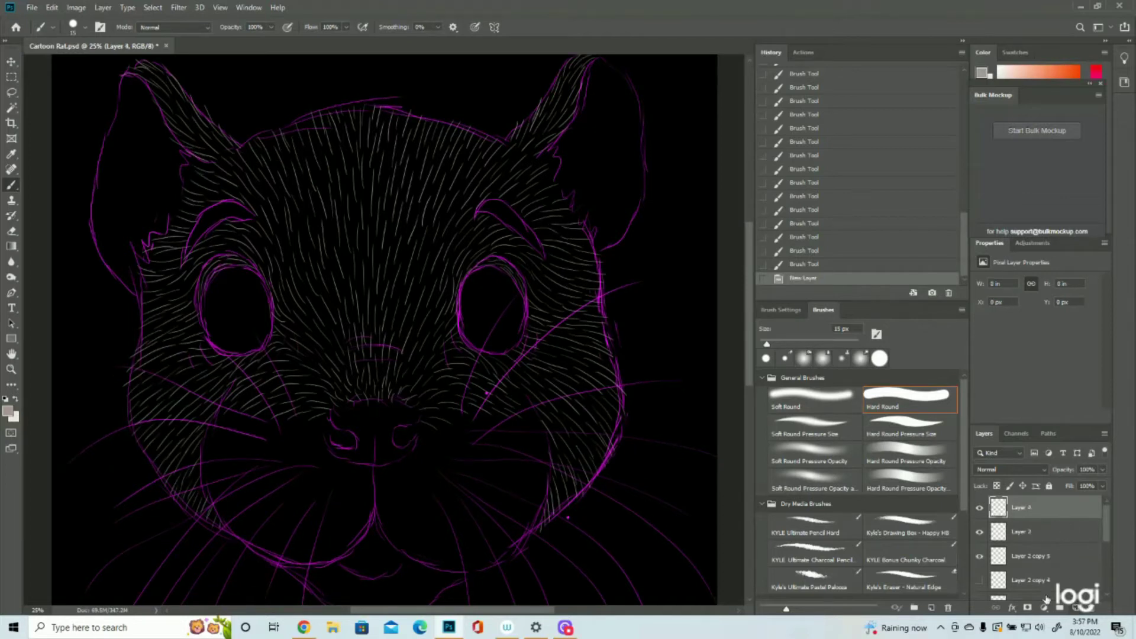
{"action": "scroll", "coordinate": [628, 395], "scroll_direction": "down", "scroll_amount": 4}
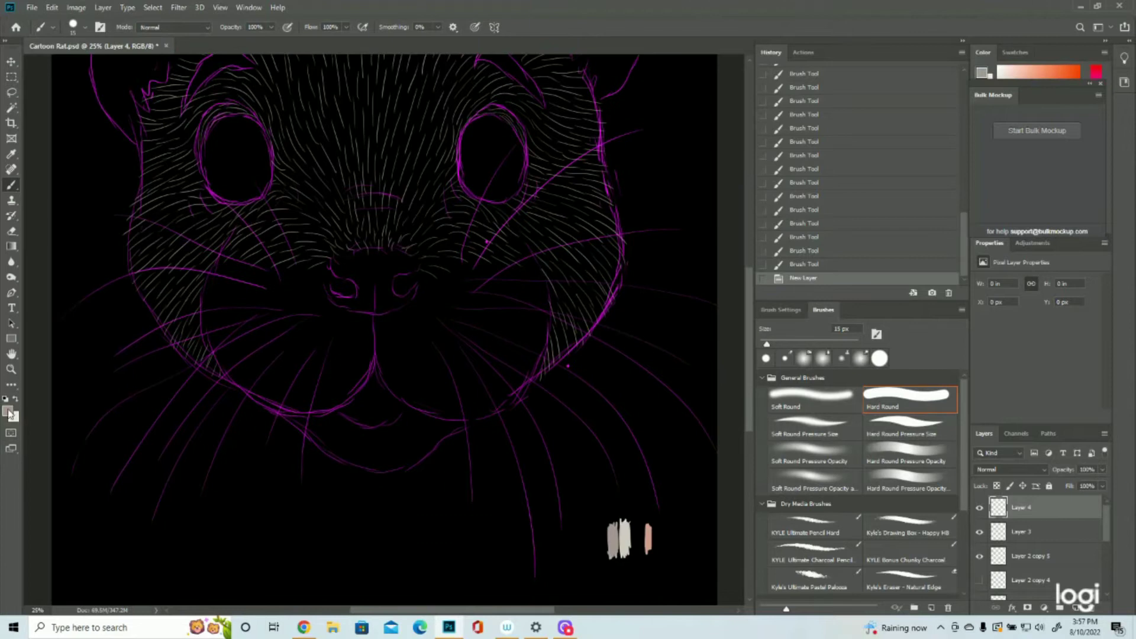
{"action": "left_click", "coordinate": [8, 410]}
{"action": "left_click", "coordinate": [628, 525]}
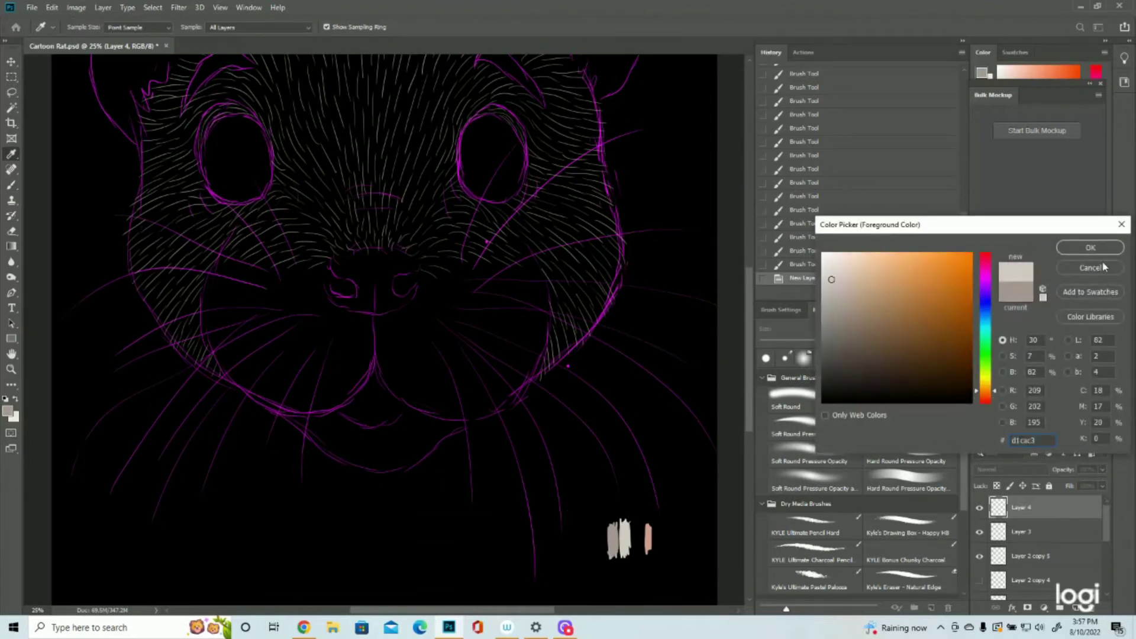
{"action": "left_click", "coordinate": [1091, 248]}
{"action": "key", "text": "b"}
{"action": "scroll", "coordinate": [508, 368], "scroll_direction": "up", "scroll_amount": 2}
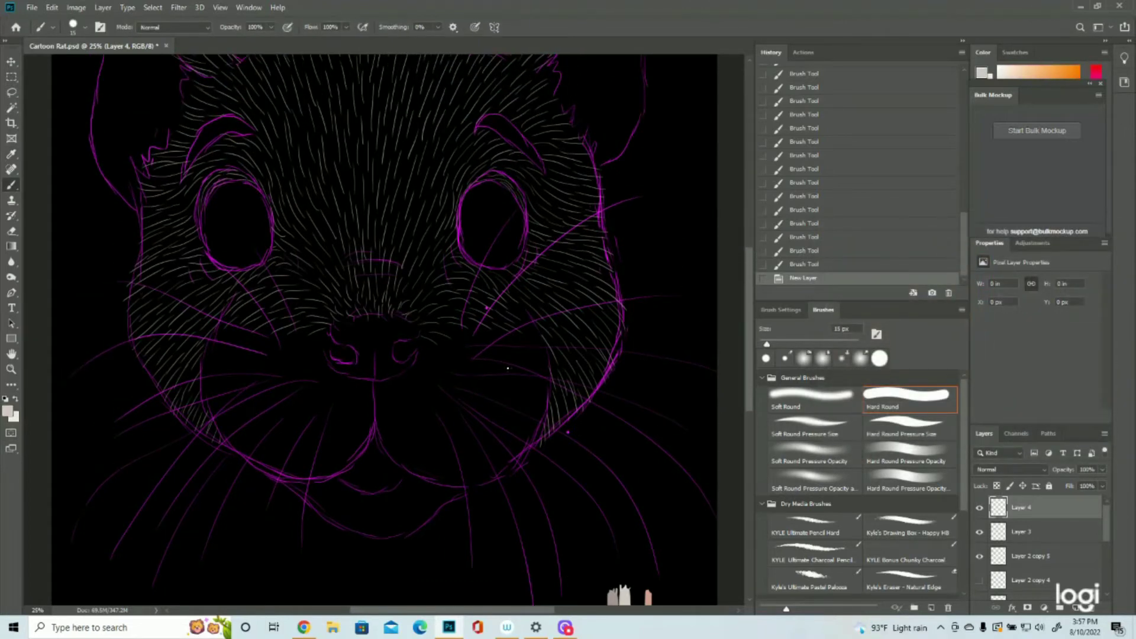
Paint light beige fur beside the nose on the left-hand cheek and down the left half of the muzzle below it.
{"action": "mouse_move", "coordinate": [336, 318]}
{"action": "left_mouse_down"}
{"action": "mouse_move", "coordinate": [312, 350]}
{"action": "mouse_move", "coordinate": [323, 348]}
{"action": "mouse_move", "coordinate": [295, 356]}
{"action": "left_mouse_up"}
{"action": "mouse_move", "coordinate": [302, 343]}
{"action": "left_mouse_down"}
{"action": "mouse_move", "coordinate": [282, 358]}
{"action": "mouse_move", "coordinate": [301, 380]}
{"action": "mouse_move", "coordinate": [280, 381]}
{"action": "left_mouse_up"}
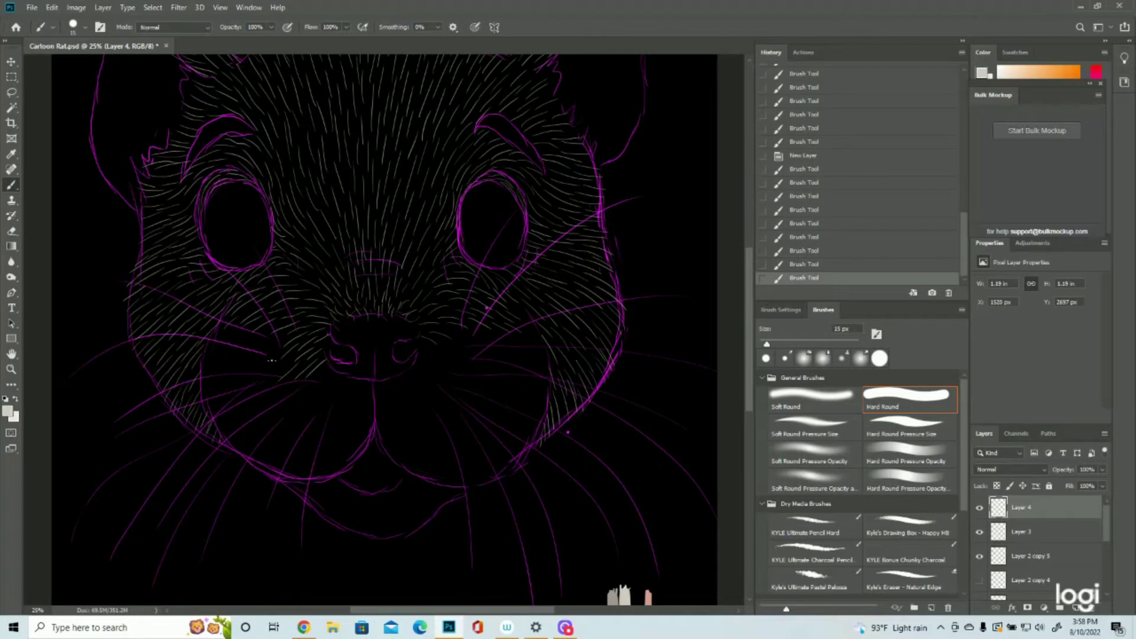
{"action": "mouse_move", "coordinate": [285, 329]}
{"action": "left_mouse_down"}
{"action": "mouse_move", "coordinate": [237, 369]}
{"action": "mouse_move", "coordinate": [269, 330]}
{"action": "mouse_move", "coordinate": [228, 354]}
{"action": "mouse_move", "coordinate": [253, 328]}
{"action": "mouse_move", "coordinate": [213, 358]}
{"action": "mouse_move", "coordinate": [237, 327]}
{"action": "mouse_move", "coordinate": [210, 343]}
{"action": "mouse_move", "coordinate": [229, 318]}
{"action": "mouse_move", "coordinate": [211, 335]}
{"action": "left_mouse_up"}
{"action": "left_click_drag", "start_coordinate": [224, 329], "coordinate": [200, 360]}
{"action": "mouse_move", "coordinate": [337, 373]}
{"action": "left_mouse_down"}
{"action": "mouse_move", "coordinate": [326, 393]}
{"action": "mouse_move", "coordinate": [350, 376]}
{"action": "mouse_move", "coordinate": [330, 407]}
{"action": "mouse_move", "coordinate": [358, 369]}
{"action": "mouse_move", "coordinate": [352, 395]}
{"action": "mouse_move", "coordinate": [370, 379]}
{"action": "mouse_move", "coordinate": [367, 425]}
{"action": "mouse_move", "coordinate": [362, 393]}
{"action": "mouse_move", "coordinate": [378, 433]}
{"action": "mouse_move", "coordinate": [358, 420]}
{"action": "mouse_move", "coordinate": [356, 399]}
{"action": "mouse_move", "coordinate": [364, 444]}
{"action": "mouse_move", "coordinate": [346, 396]}
{"action": "mouse_move", "coordinate": [340, 426]}
{"action": "mouse_move", "coordinate": [348, 406]}
{"action": "mouse_move", "coordinate": [344, 464]}
{"action": "mouse_move", "coordinate": [358, 434]}
{"action": "mouse_move", "coordinate": [346, 468]}
{"action": "left_mouse_up"}
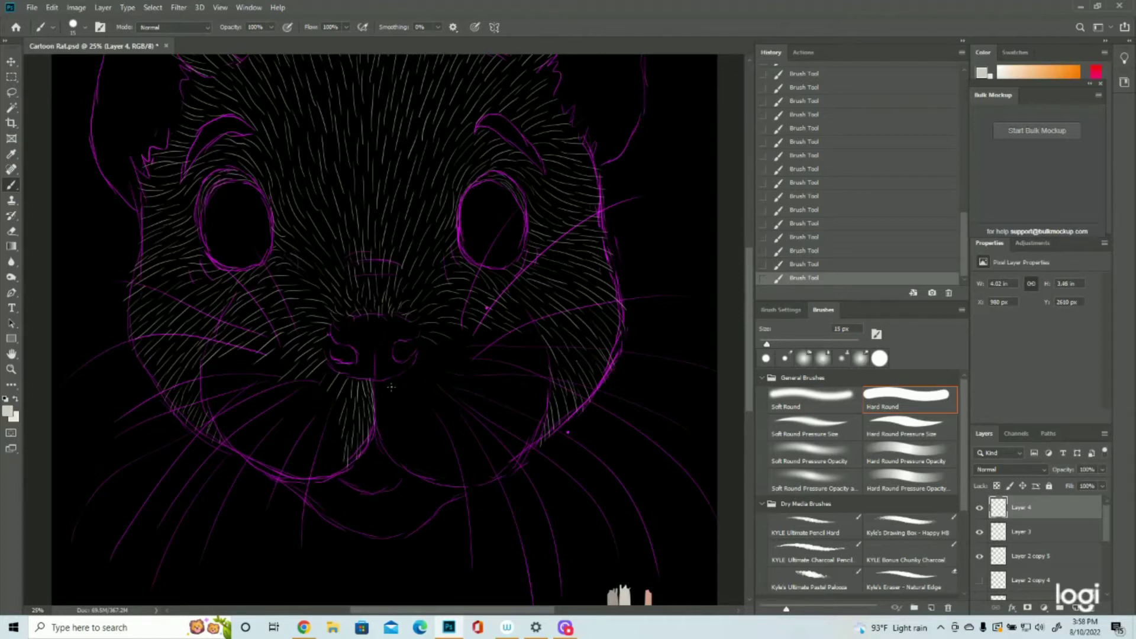
Paint beige fur down the right half of the muzzle below the nose, stepping back a few strokes and repainting them.
{"action": "mouse_move", "coordinate": [389, 377]}
{"action": "left_mouse_down"}
{"action": "mouse_move", "coordinate": [375, 427]}
{"action": "mouse_move", "coordinate": [381, 419]}
{"action": "left_mouse_up"}
{"action": "left_click_drag", "start_coordinate": [399, 375], "coordinate": [394, 404]}
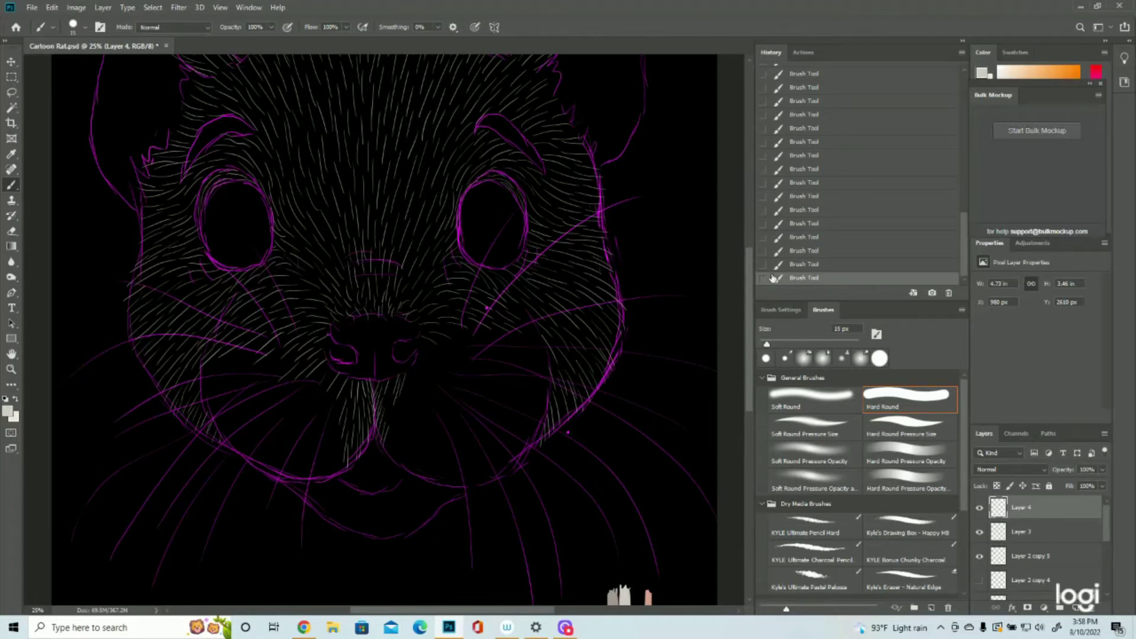
{"action": "left_click", "coordinate": [808, 250]}
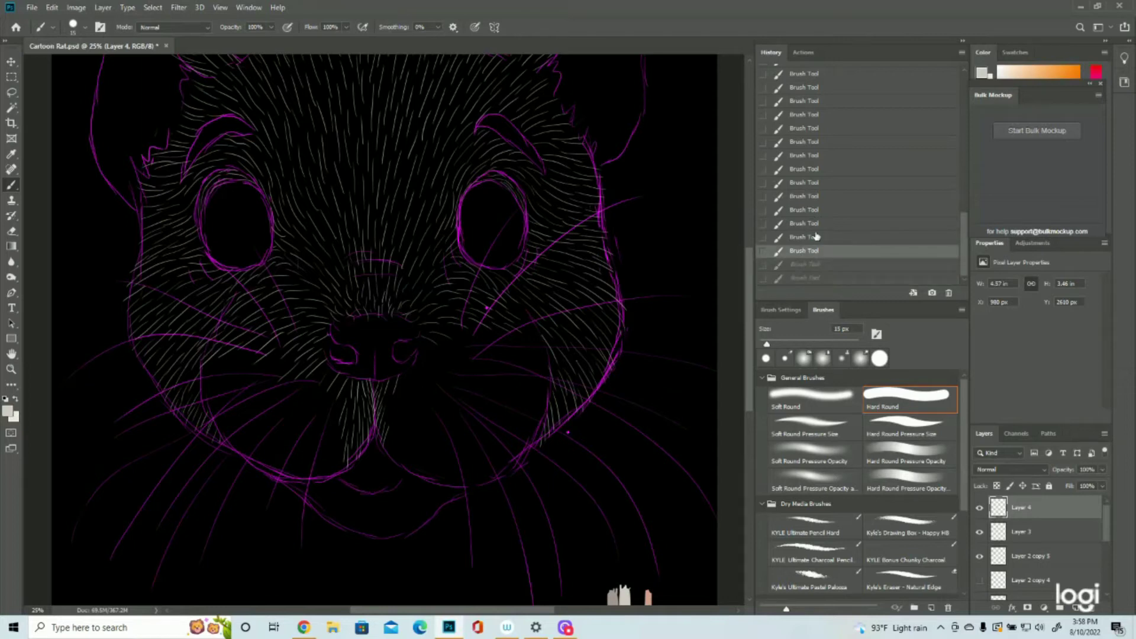
{"action": "left_click", "coordinate": [816, 239]}
{"action": "left_click_drag", "start_coordinate": [398, 381], "coordinate": [377, 427]}
{"action": "left_click_drag", "start_coordinate": [405, 379], "coordinate": [410, 403]}
{"action": "mouse_move", "coordinate": [398, 384]}
{"action": "left_mouse_down"}
{"action": "mouse_move", "coordinate": [408, 454]}
{"action": "mouse_move", "coordinate": [387, 459]}
{"action": "left_mouse_up"}
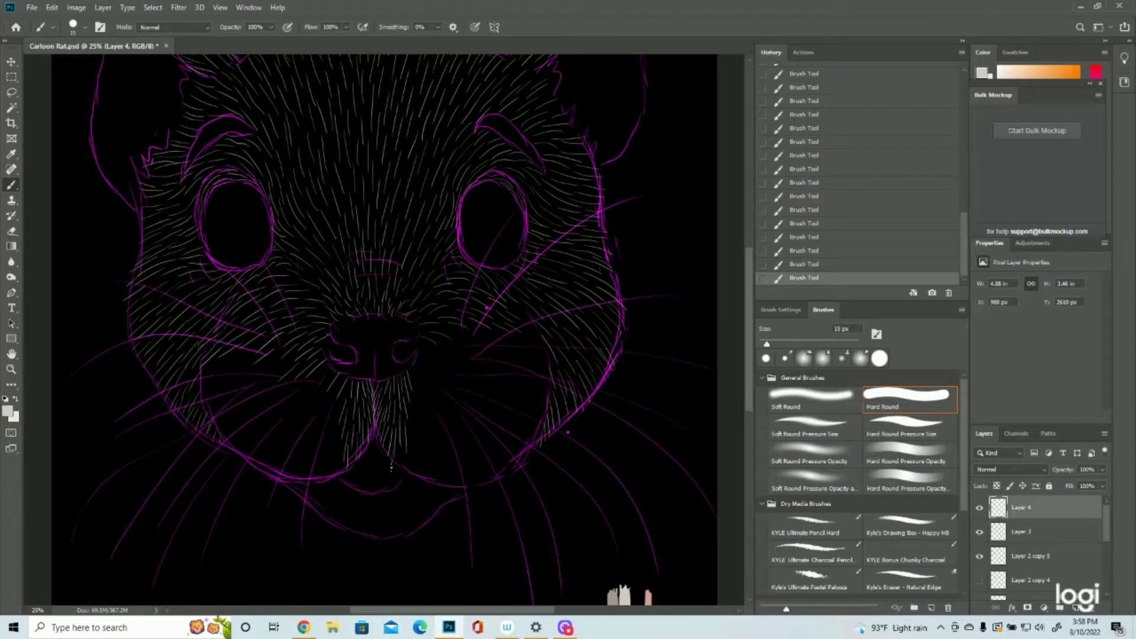
Widen the fur on the right half of the muzzle and fill the middle and right half of the chin.
{"action": "mouse_move", "coordinate": [412, 367]}
{"action": "left_mouse_down"}
{"action": "mouse_move", "coordinate": [439, 400]}
{"action": "mouse_move", "coordinate": [410, 377]}
{"action": "mouse_move", "coordinate": [438, 417]}
{"action": "mouse_move", "coordinate": [417, 412]}
{"action": "mouse_move", "coordinate": [418, 463]}
{"action": "mouse_move", "coordinate": [396, 439]}
{"action": "mouse_move", "coordinate": [402, 468]}
{"action": "mouse_move", "coordinate": [371, 523]}
{"action": "mouse_move", "coordinate": [379, 510]}
{"action": "mouse_move", "coordinate": [377, 537]}
{"action": "left_mouse_up"}
{"action": "left_click_drag", "start_coordinate": [394, 489], "coordinate": [401, 536]}
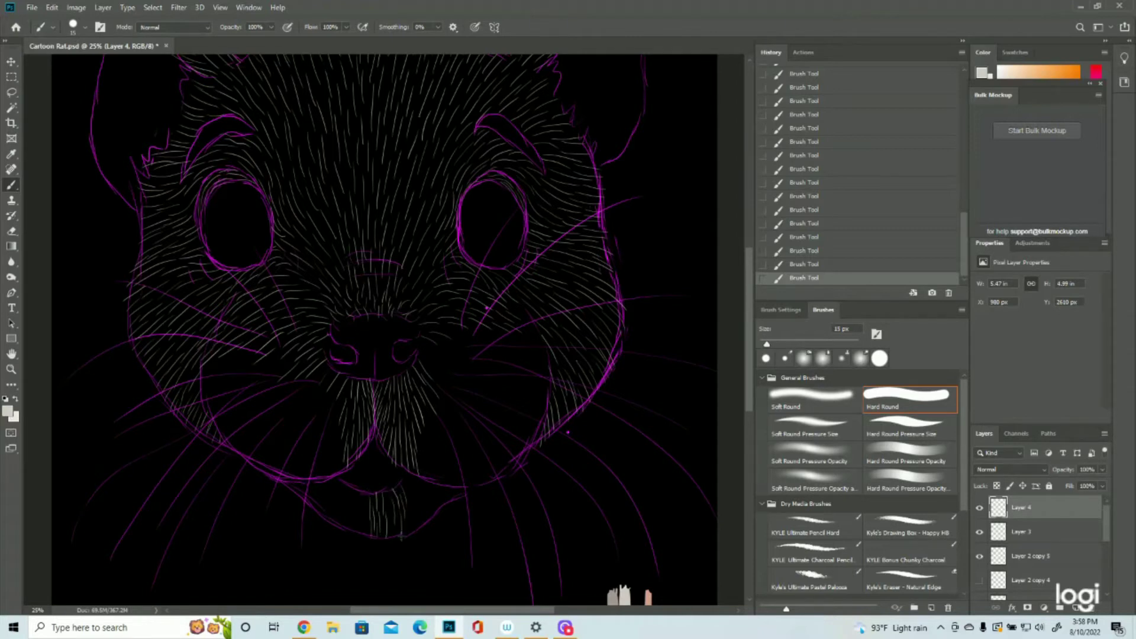
{"action": "mouse_move", "coordinate": [406, 481]}
{"action": "left_mouse_down"}
{"action": "mouse_move", "coordinate": [428, 502]}
{"action": "mouse_move", "coordinate": [418, 513]}
{"action": "left_mouse_up"}
{"action": "mouse_move", "coordinate": [425, 495]}
{"action": "left_mouse_down"}
{"action": "mouse_move", "coordinate": [415, 536]}
{"action": "mouse_move", "coordinate": [423, 519]}
{"action": "left_mouse_up"}
{"action": "left_click_drag", "start_coordinate": [418, 519], "coordinate": [424, 530]}
{"action": "mouse_move", "coordinate": [430, 486]}
{"action": "left_mouse_down"}
{"action": "mouse_move", "coordinate": [444, 512]}
{"action": "mouse_move", "coordinate": [426, 521]}
{"action": "left_mouse_up"}
{"action": "mouse_move", "coordinate": [448, 483]}
{"action": "left_mouse_down"}
{"action": "mouse_move", "coordinate": [454, 500]}
{"action": "mouse_move", "coordinate": [468, 497]}
{"action": "left_mouse_up"}
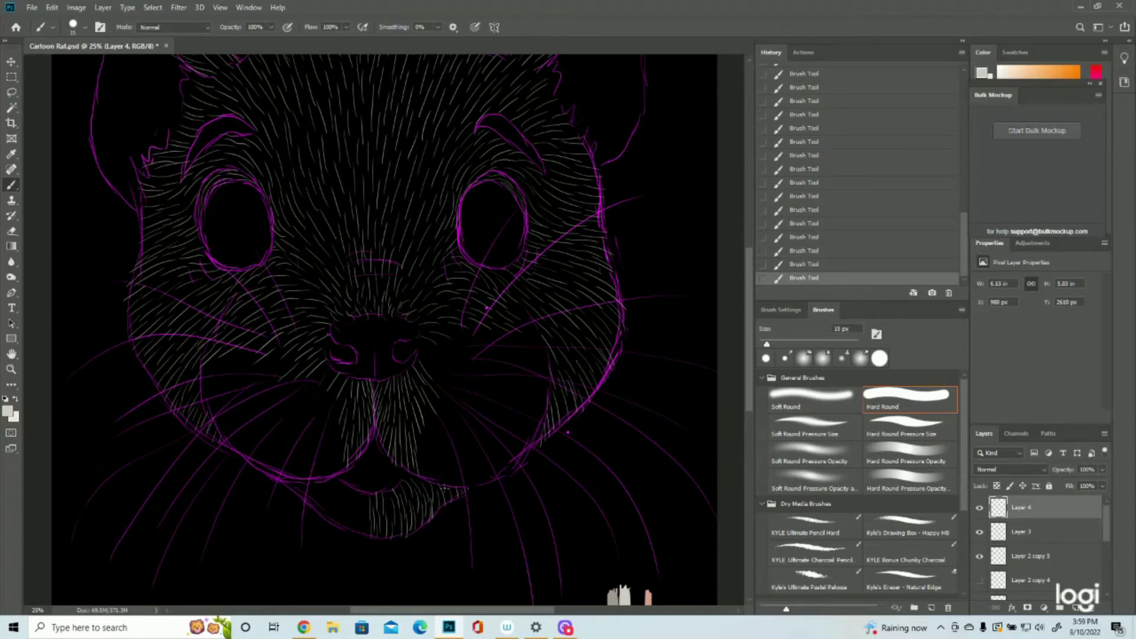
Fill the left half of the chin with beige fur strokes out to the corner of the mouth.
{"action": "left_click_drag", "start_coordinate": [356, 488], "coordinate": [366, 538]}
{"action": "left_click_drag", "start_coordinate": [348, 492], "coordinate": [359, 535]}
{"action": "mouse_move", "coordinate": [348, 487]}
{"action": "left_mouse_down"}
{"action": "mouse_move", "coordinate": [337, 515]}
{"action": "mouse_move", "coordinate": [329, 486]}
{"action": "mouse_move", "coordinate": [340, 488]}
{"action": "mouse_move", "coordinate": [332, 520]}
{"action": "left_mouse_up"}
{"action": "mouse_move", "coordinate": [329, 479]}
{"action": "left_mouse_down"}
{"action": "mouse_move", "coordinate": [310, 496]}
{"action": "mouse_move", "coordinate": [308, 508]}
{"action": "mouse_move", "coordinate": [320, 493]}
{"action": "mouse_move", "coordinate": [318, 513]}
{"action": "left_mouse_up"}
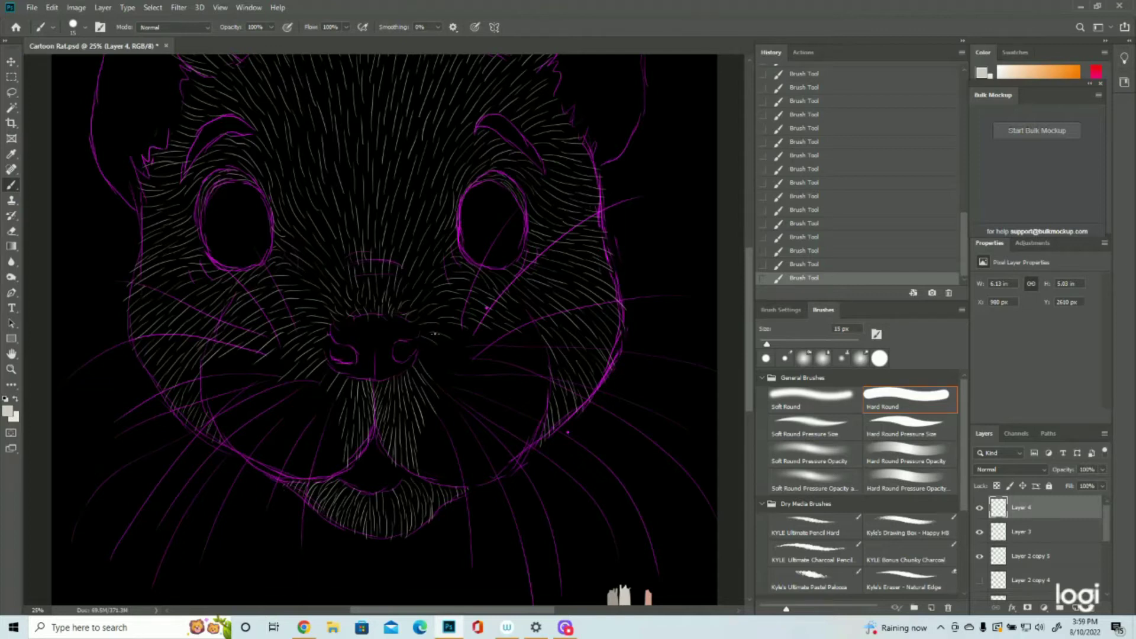
Fill the remaining muzzle and lower cheeks on both sides with beige fur, and review it without the sketch before showing the sketch layer again.
{"action": "mouse_move", "coordinate": [433, 357]}
{"action": "left_mouse_down"}
{"action": "mouse_move", "coordinate": [448, 366]}
{"action": "mouse_move", "coordinate": [493, 342]}
{"action": "mouse_move", "coordinate": [494, 361]}
{"action": "left_mouse_up"}
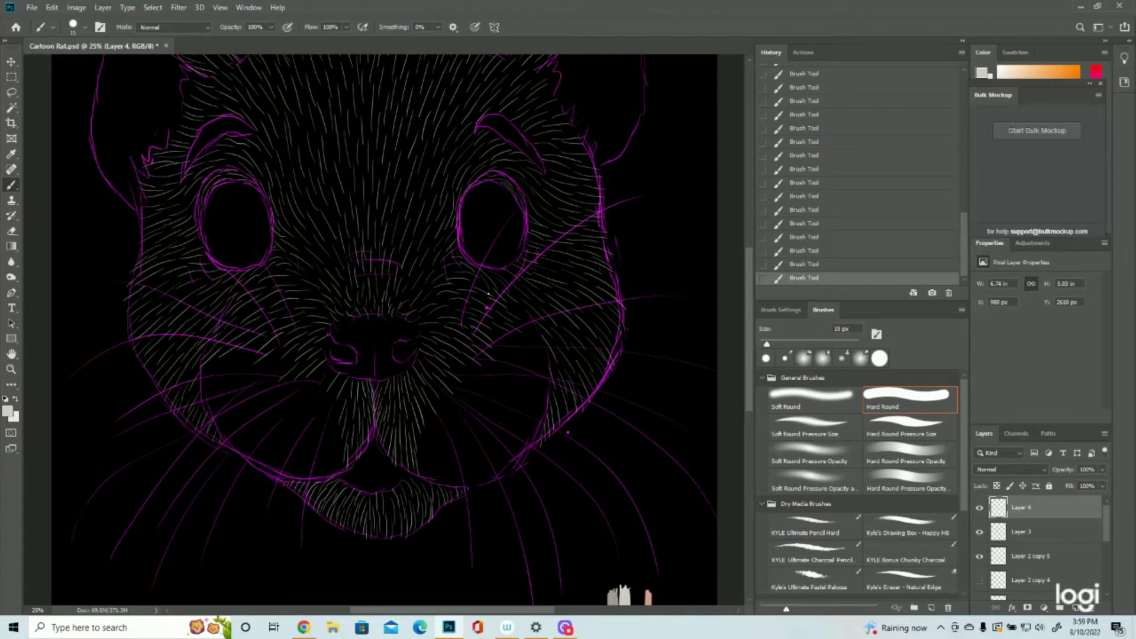
{"action": "mouse_move", "coordinate": [491, 334]}
{"action": "left_mouse_down"}
{"action": "mouse_move", "coordinate": [521, 361]}
{"action": "mouse_move", "coordinate": [521, 414]}
{"action": "mouse_move", "coordinate": [450, 468]}
{"action": "mouse_move", "coordinate": [331, 474]}
{"action": "left_mouse_up"}
{"action": "mouse_move", "coordinate": [313, 409]}
{"action": "left_mouse_down"}
{"action": "mouse_move", "coordinate": [272, 462]}
{"action": "mouse_move", "coordinate": [219, 373]}
{"action": "left_mouse_up"}
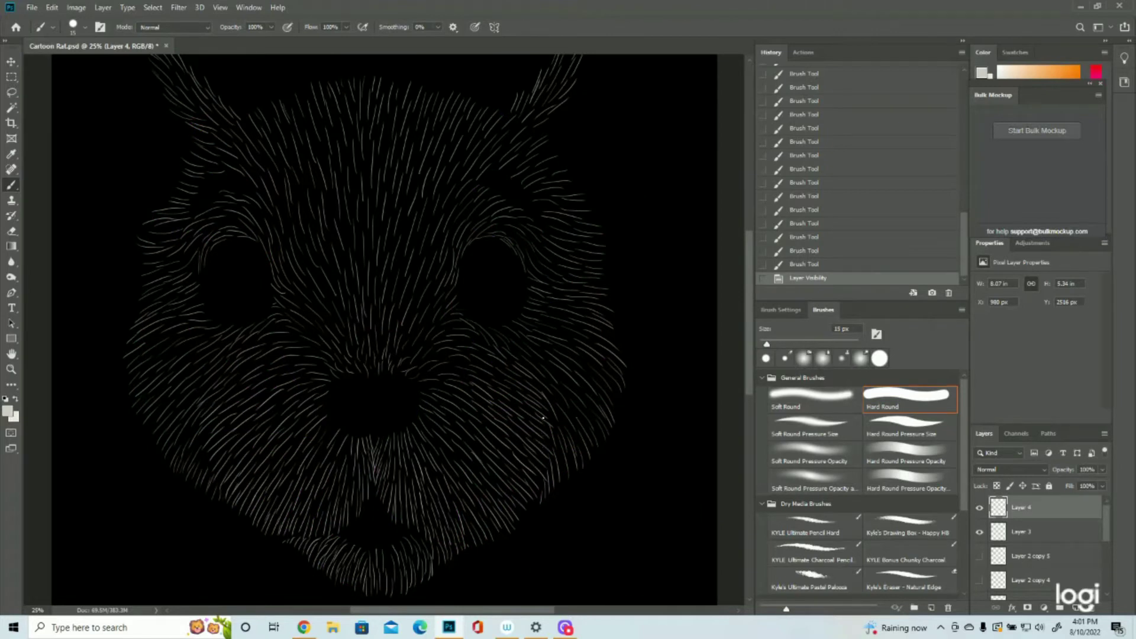
{"action": "scroll", "coordinate": [540, 404], "scroll_direction": "down", "scroll_amount": 2}
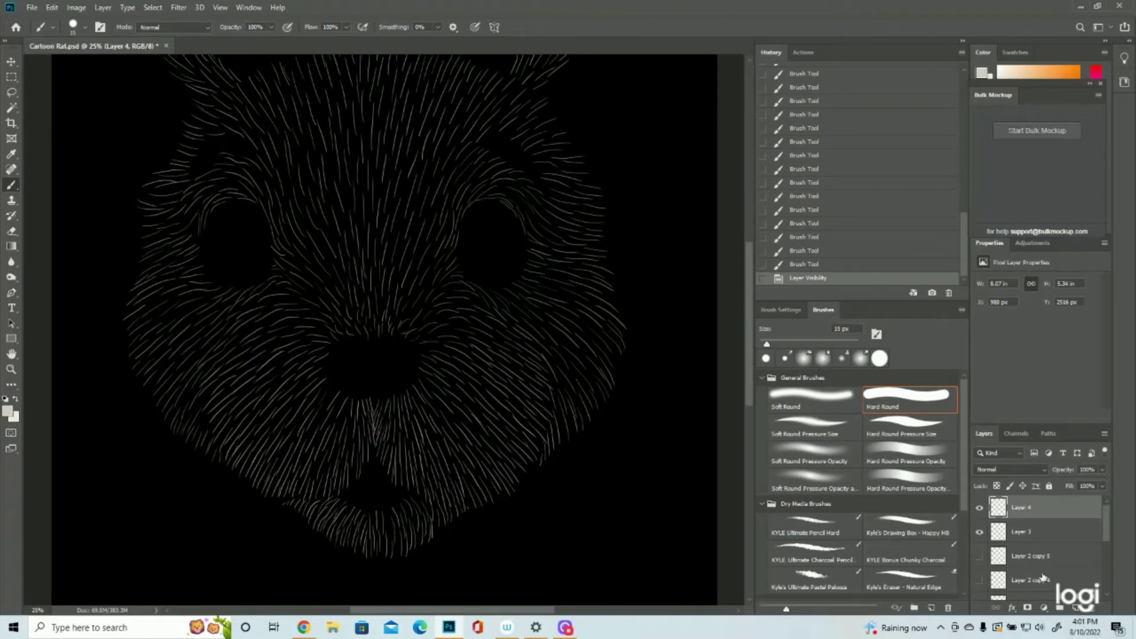
{"action": "left_click", "coordinate": [980, 557]}
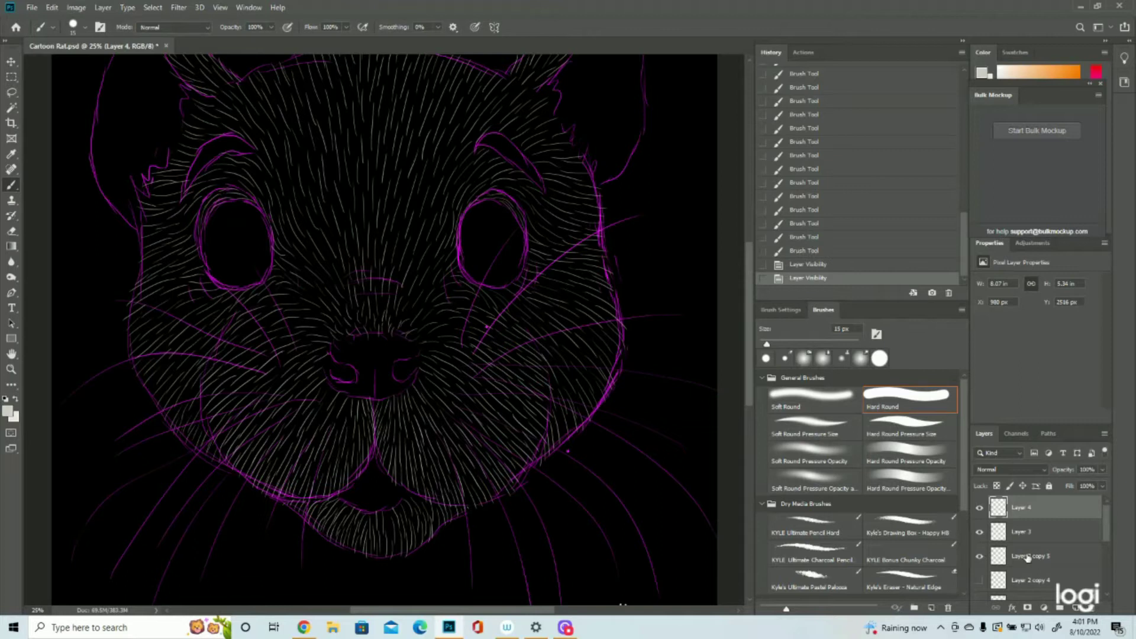
Add a new layer above the fur layers and sample the pink swatch beside the sketch as the foreground colour.
{"action": "left_click", "coordinate": [1075, 609]}
{"action": "scroll", "coordinate": [157, 389], "scroll_direction": "down", "scroll_amount": 3}
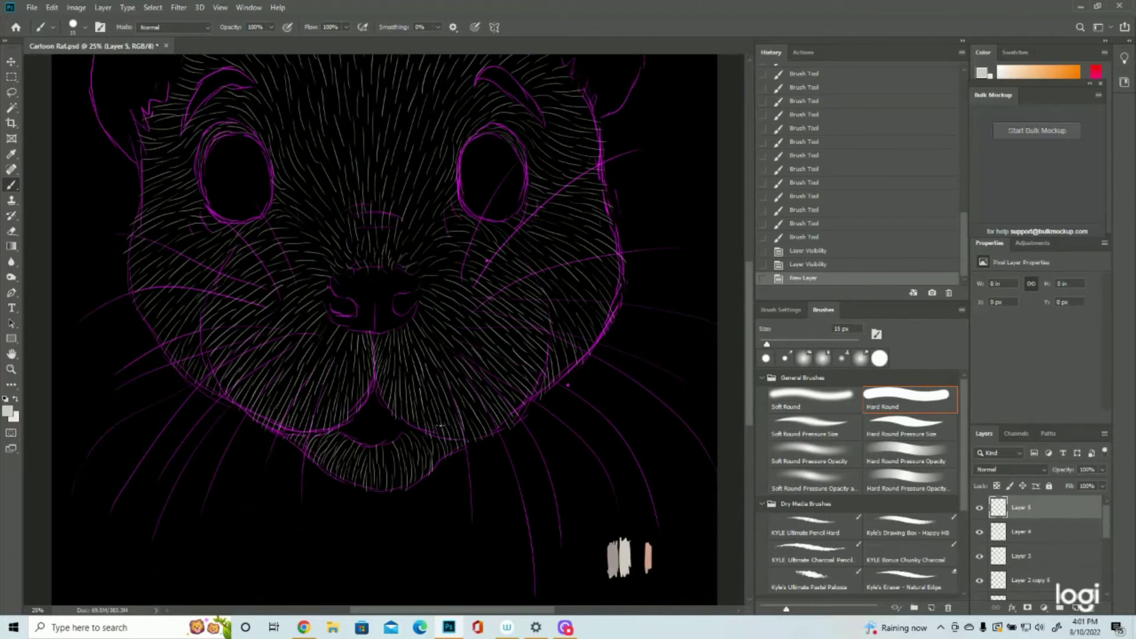
{"action": "left_click", "coordinate": [8, 412]}
{"action": "left_click", "coordinate": [651, 549]}
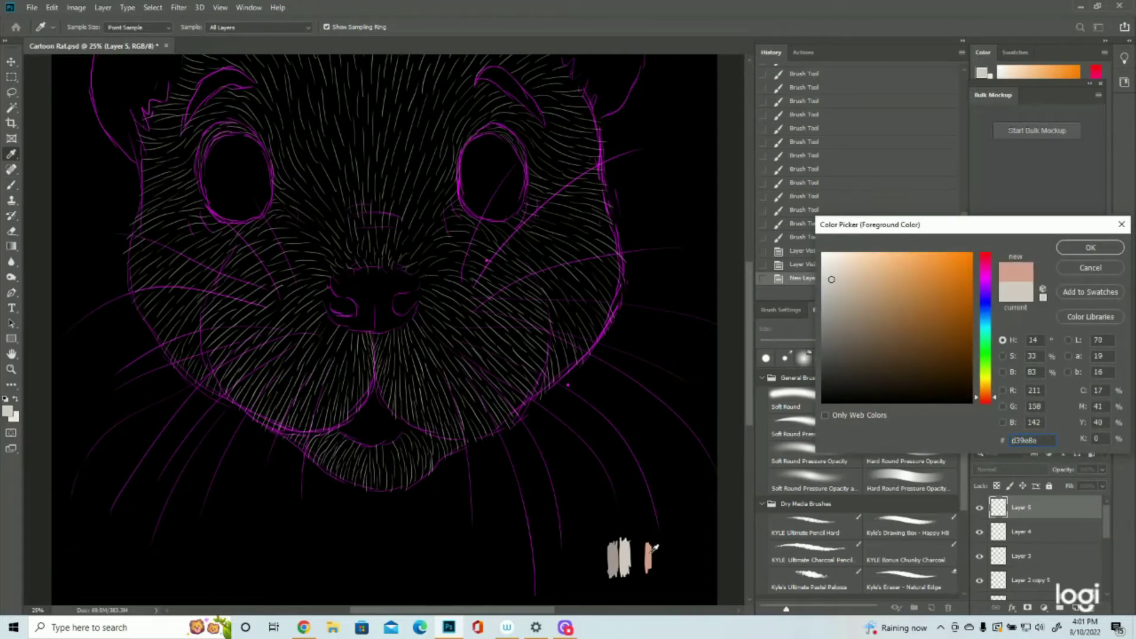
{"action": "left_click", "coordinate": [1091, 247]}
Fill the nose around the nostrils with pink strokes, and check it briefly without the sketch layer.
{"action": "scroll", "coordinate": [485, 292], "scroll_direction": "up", "scroll_amount": 3}
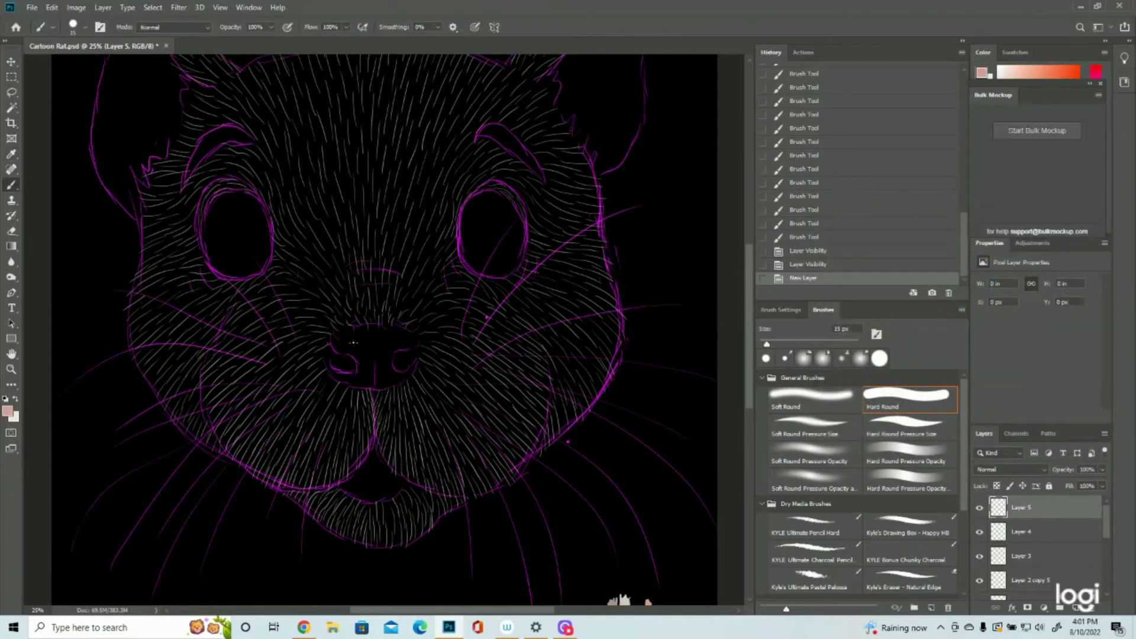
{"action": "mouse_move", "coordinate": [374, 322]}
{"action": "left_mouse_down"}
{"action": "mouse_move", "coordinate": [372, 343]}
{"action": "mouse_move", "coordinate": [368, 332]}
{"action": "mouse_move", "coordinate": [388, 342]}
{"action": "mouse_move", "coordinate": [377, 362]}
{"action": "mouse_move", "coordinate": [370, 350]}
{"action": "mouse_move", "coordinate": [376, 388]}
{"action": "left_mouse_up"}
{"action": "left_click_drag", "start_coordinate": [373, 349], "coordinate": [372, 395]}
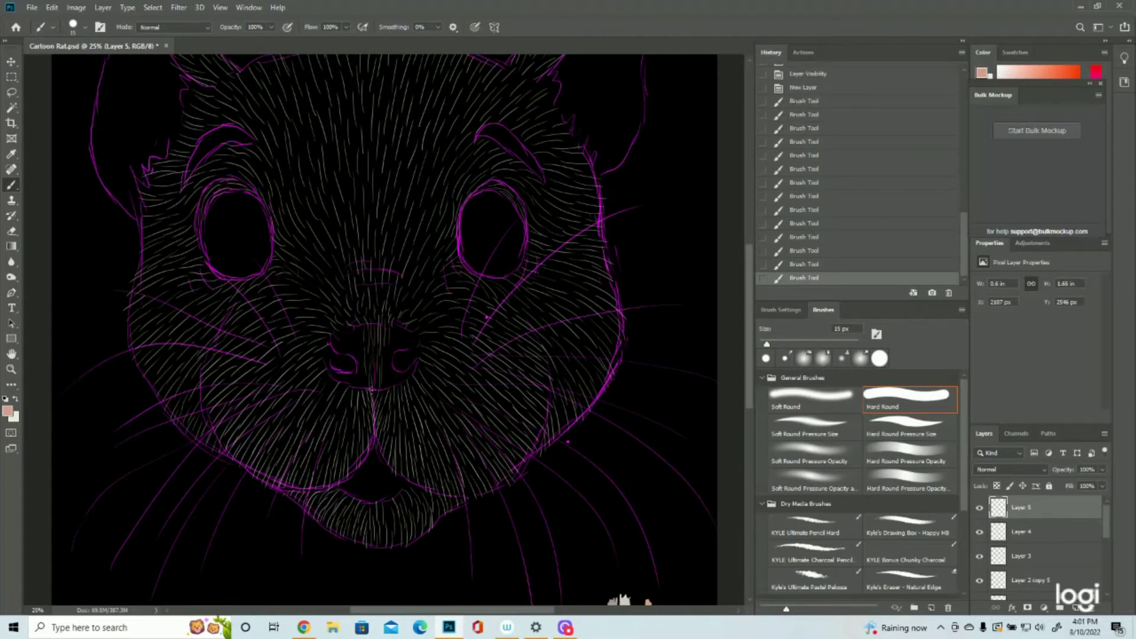
{"action": "mouse_move", "coordinate": [392, 325]}
{"action": "left_mouse_down"}
{"action": "mouse_move", "coordinate": [396, 345]}
{"action": "mouse_move", "coordinate": [417, 351]}
{"action": "mouse_move", "coordinate": [399, 349]}
{"action": "mouse_move", "coordinate": [384, 388]}
{"action": "left_mouse_up"}
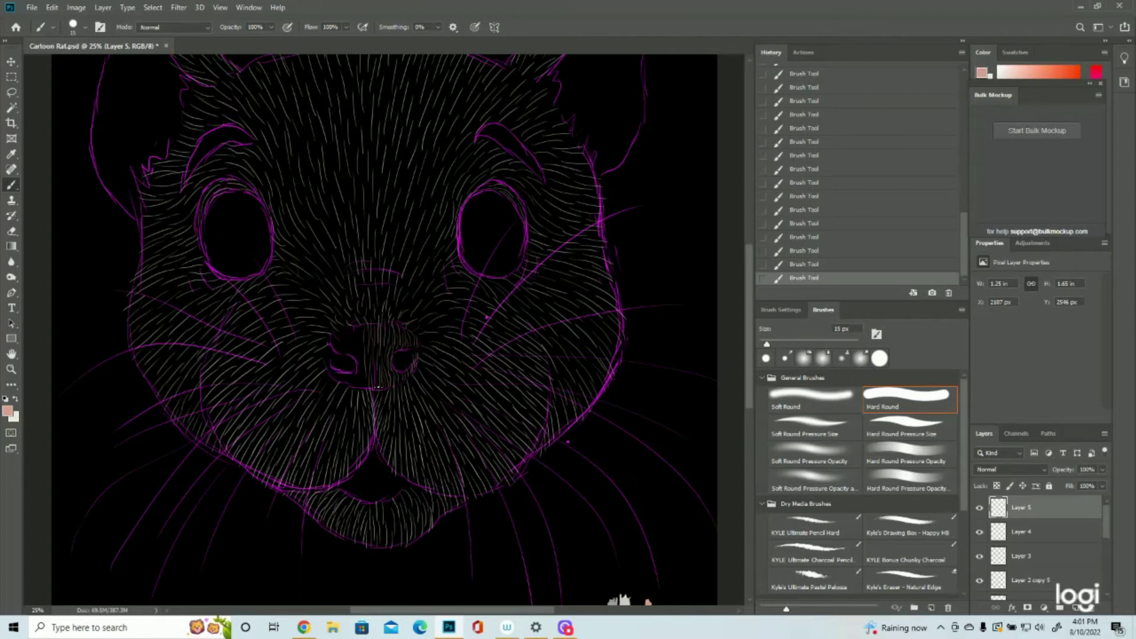
{"action": "mouse_move", "coordinate": [363, 342]}
{"action": "left_mouse_down"}
{"action": "mouse_move", "coordinate": [361, 386]}
{"action": "mouse_move", "coordinate": [363, 377]}
{"action": "mouse_move", "coordinate": [334, 410]}
{"action": "mouse_move", "coordinate": [356, 384]}
{"action": "mouse_move", "coordinate": [357, 370]}
{"action": "mouse_move", "coordinate": [344, 383]}
{"action": "mouse_move", "coordinate": [326, 362]}
{"action": "mouse_move", "coordinate": [349, 318]}
{"action": "mouse_move", "coordinate": [355, 350]}
{"action": "mouse_move", "coordinate": [349, 327]}
{"action": "mouse_move", "coordinate": [342, 350]}
{"action": "mouse_move", "coordinate": [349, 333]}
{"action": "mouse_move", "coordinate": [348, 347]}
{"action": "mouse_move", "coordinate": [336, 330]}
{"action": "mouse_move", "coordinate": [337, 353]}
{"action": "left_mouse_up"}
{"action": "scroll", "coordinate": [404, 389], "scroll_direction": "up", "scroll_amount": 2}
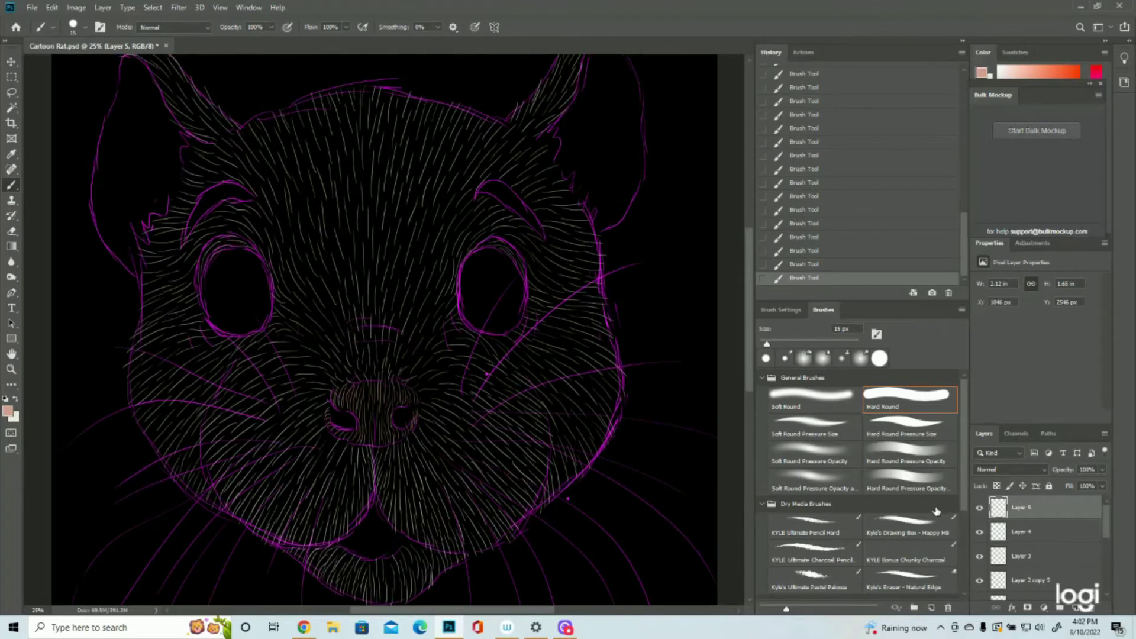
{"action": "scroll", "coordinate": [858, 473], "scroll_direction": "down", "scroll_amount": 1}
{"action": "left_click", "coordinate": [979, 580]}
{"action": "left_click", "coordinate": [980, 580]}
Paint long pink fur strokes inside the right ear, following its outer edge and curving towards the base.
{"action": "scroll", "coordinate": [454, 353], "scroll_direction": "up", "scroll_amount": 3}
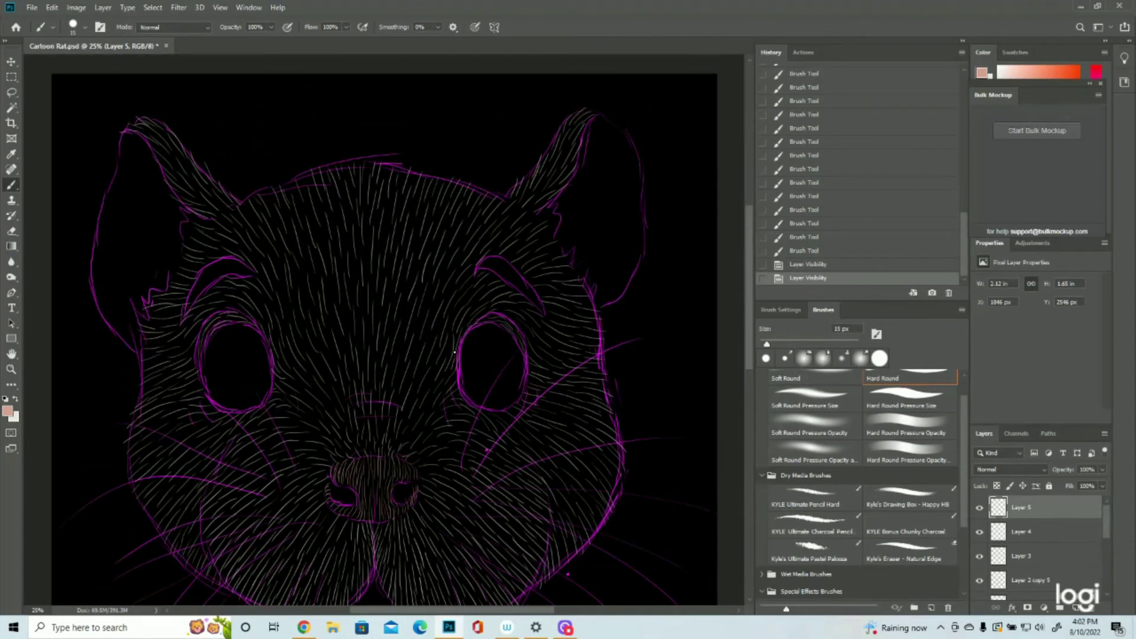
{"action": "left_click_drag", "start_coordinate": [605, 145], "coordinate": [613, 126]}
{"action": "mouse_move", "coordinate": [613, 166]}
{"action": "left_mouse_down"}
{"action": "mouse_move", "coordinate": [616, 129]}
{"action": "mouse_move", "coordinate": [625, 135]}
{"action": "left_mouse_up"}
{"action": "mouse_move", "coordinate": [626, 190]}
{"action": "left_mouse_down"}
{"action": "mouse_move", "coordinate": [629, 145]}
{"action": "mouse_move", "coordinate": [641, 173]}
{"action": "left_mouse_up"}
{"action": "left_click_drag", "start_coordinate": [644, 214], "coordinate": [636, 179]}
{"action": "mouse_move", "coordinate": [639, 219]}
{"action": "left_mouse_down"}
{"action": "mouse_move", "coordinate": [644, 207]}
{"action": "mouse_move", "coordinate": [643, 252]}
{"action": "left_mouse_up"}
{"action": "mouse_move", "coordinate": [621, 293]}
{"action": "left_mouse_down"}
{"action": "mouse_move", "coordinate": [635, 273]}
{"action": "mouse_move", "coordinate": [623, 295]}
{"action": "left_mouse_up"}
{"action": "left_click_drag", "start_coordinate": [633, 238], "coordinate": [635, 225]}
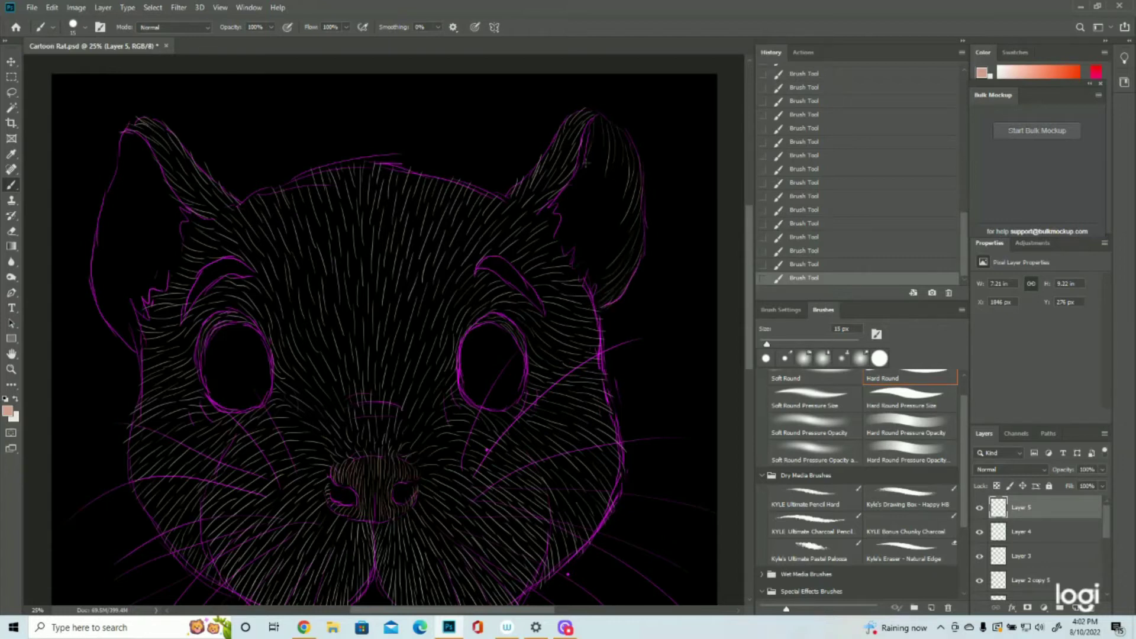
{"action": "mouse_move", "coordinate": [624, 163]}
{"action": "left_mouse_down"}
{"action": "mouse_move", "coordinate": [584, 237]}
{"action": "mouse_move", "coordinate": [620, 204]}
{"action": "mouse_move", "coordinate": [590, 255]}
{"action": "mouse_move", "coordinate": [623, 218]}
{"action": "mouse_move", "coordinate": [594, 264]}
{"action": "left_mouse_up"}
{"action": "left_click_drag", "start_coordinate": [602, 187], "coordinate": [590, 222]}
Paint pink fur strokes inside the left ear from the tip to the base, stepping back two strokes along the way.
{"action": "left_click_drag", "start_coordinate": [121, 131], "coordinate": [135, 151]}
{"action": "mouse_move", "coordinate": [121, 150]}
{"action": "left_mouse_down"}
{"action": "mouse_move", "coordinate": [133, 174]}
{"action": "mouse_move", "coordinate": [166, 189]}
{"action": "mouse_move", "coordinate": [139, 156]}
{"action": "mouse_move", "coordinate": [180, 196]}
{"action": "mouse_move", "coordinate": [124, 186]}
{"action": "mouse_move", "coordinate": [118, 161]}
{"action": "mouse_move", "coordinate": [142, 207]}
{"action": "left_mouse_up"}
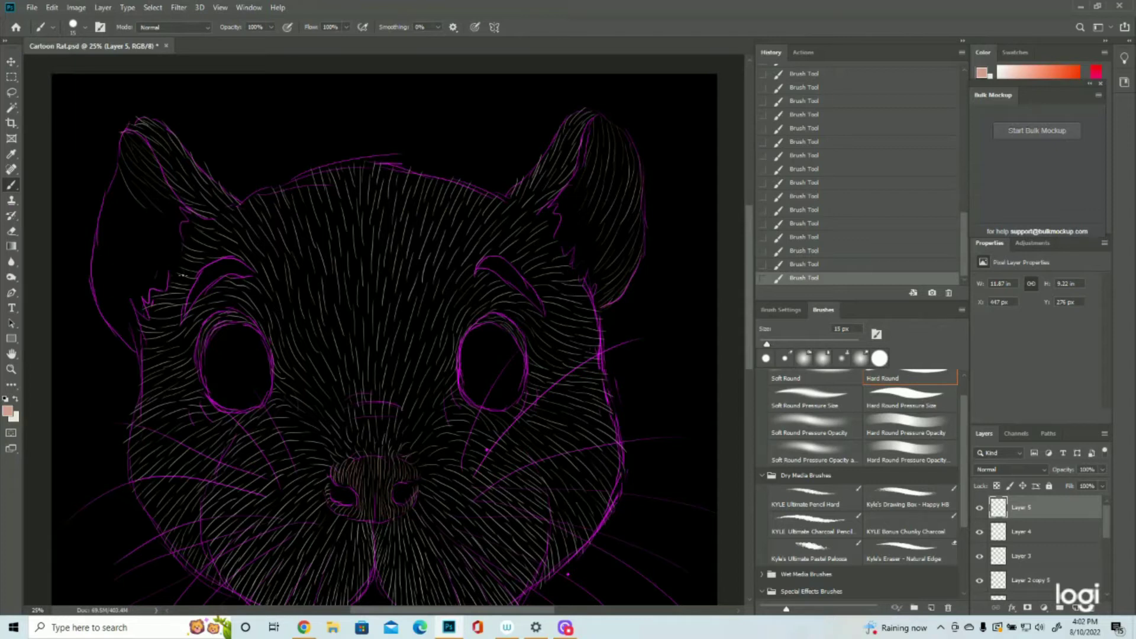
{"action": "left_click", "coordinate": [811, 264]}
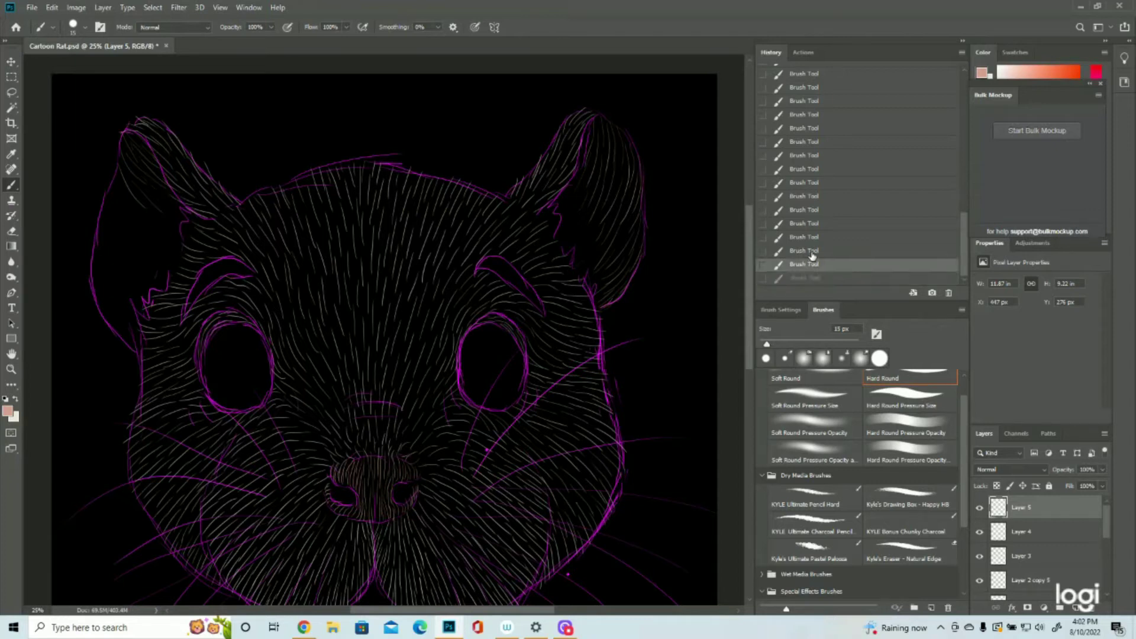
{"action": "left_click", "coordinate": [814, 251]}
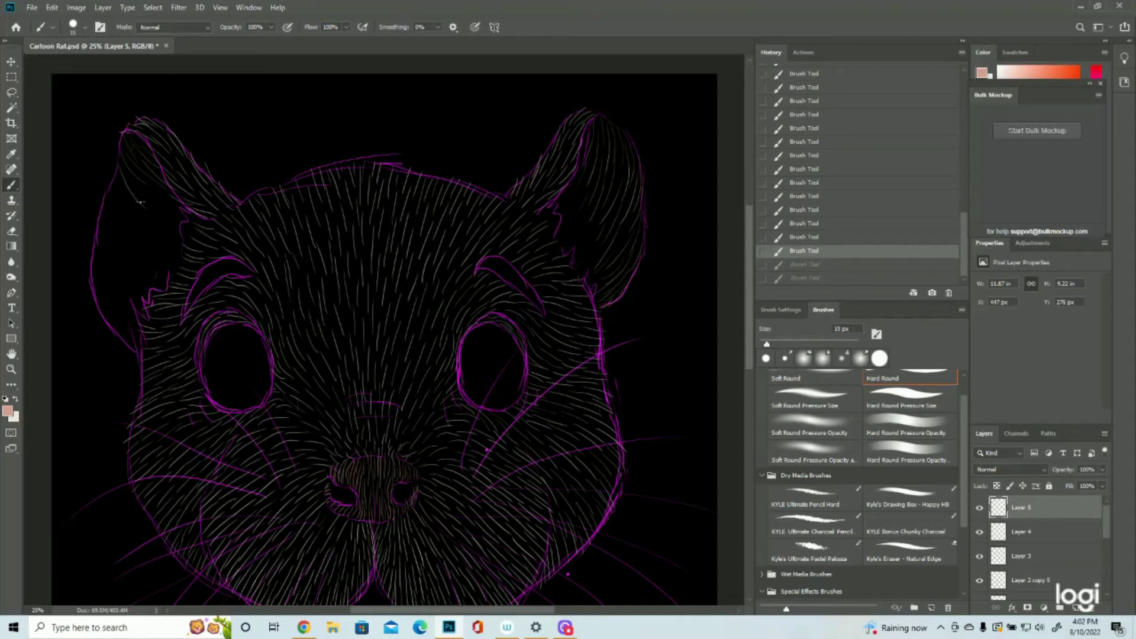
{"action": "key", "text": "ctrl+shift+z"}
{"action": "key", "text": "ctrl+shift+z"}
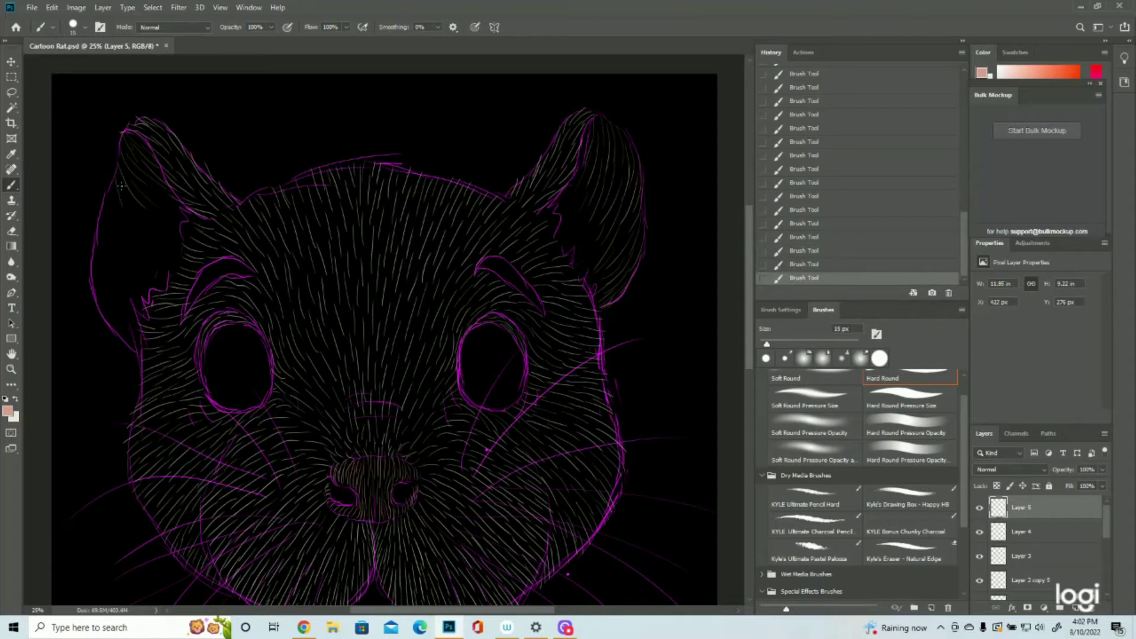
{"action": "mouse_move", "coordinate": [110, 188]}
{"action": "left_mouse_down"}
{"action": "mouse_move", "coordinate": [125, 245]}
{"action": "mouse_move", "coordinate": [102, 207]}
{"action": "mouse_move", "coordinate": [106, 245]}
{"action": "mouse_move", "coordinate": [108, 192]}
{"action": "mouse_move", "coordinate": [104, 242]}
{"action": "mouse_move", "coordinate": [131, 342]}
{"action": "mouse_move", "coordinate": [103, 317]}
{"action": "mouse_move", "coordinate": [135, 347]}
{"action": "mouse_move", "coordinate": [109, 317]}
{"action": "mouse_move", "coordinate": [142, 339]}
{"action": "mouse_move", "coordinate": [93, 266]}
{"action": "mouse_move", "coordinate": [109, 303]}
{"action": "left_mouse_up"}
{"action": "mouse_move", "coordinate": [100, 264]}
{"action": "left_mouse_down"}
{"action": "mouse_move", "coordinate": [127, 296]}
{"action": "mouse_move", "coordinate": [103, 255]}
{"action": "mouse_move", "coordinate": [129, 316]}
{"action": "left_mouse_up"}
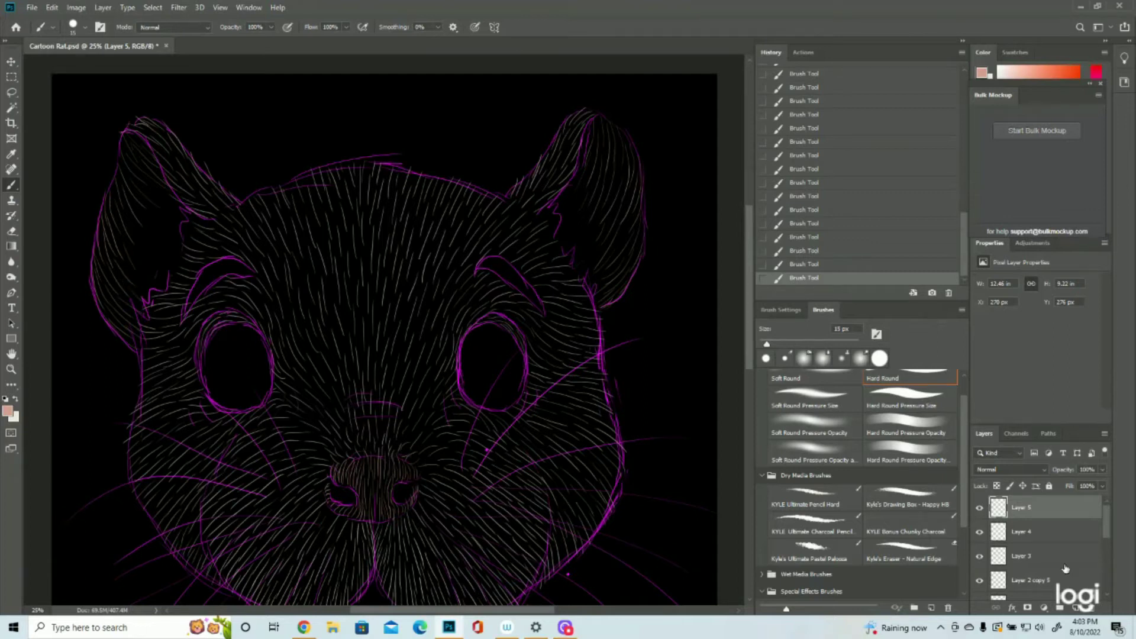
Hide the sketch layer, zoom out to see the whole face, and save the file.
{"action": "left_click", "coordinate": [979, 580]}
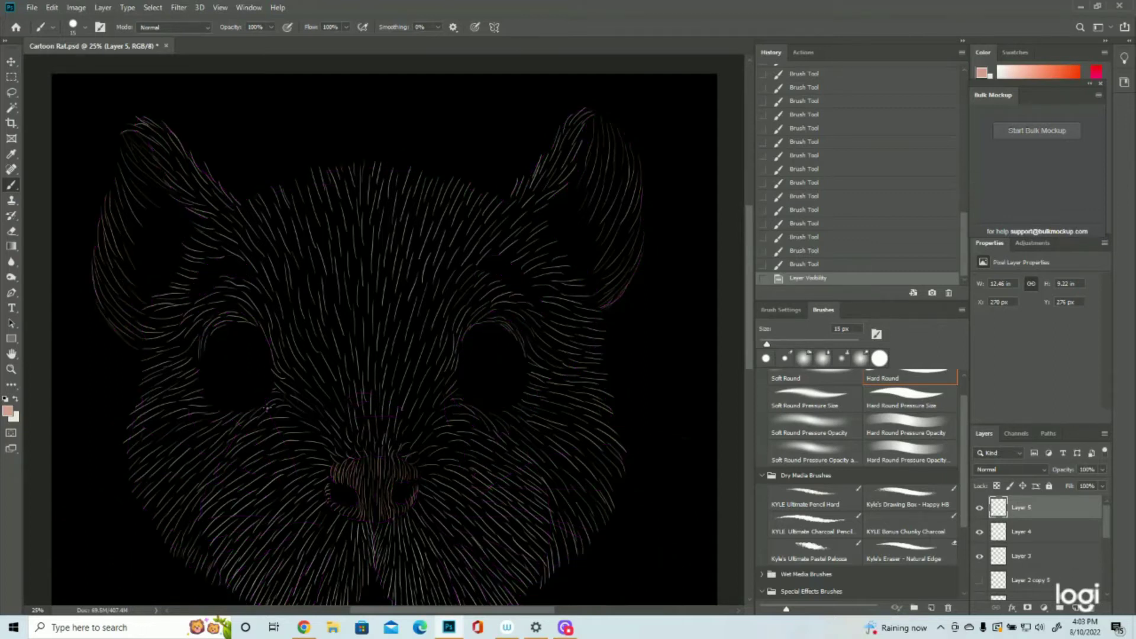
{"action": "left_click", "coordinate": [12, 369]}
{"action": "left_click", "coordinate": [406, 330], "text": "alt"}
{"action": "left_click", "coordinate": [380, 201]}
{"action": "left_click_drag", "start_coordinate": [418, 284], "coordinate": [406, 279]}
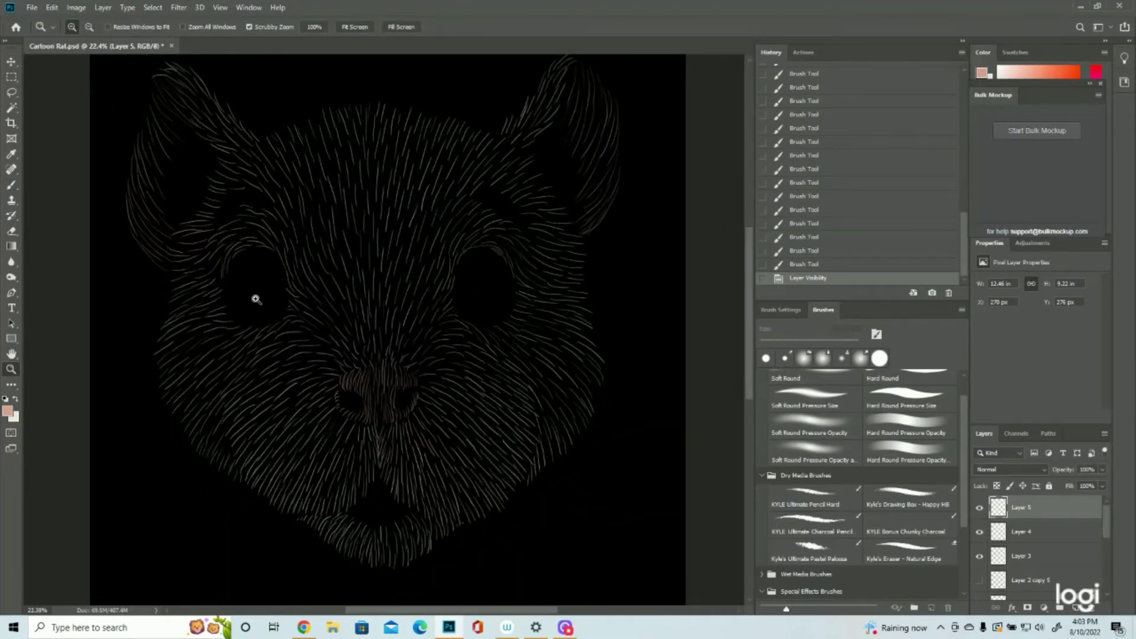
{"action": "left_click", "coordinate": [30, 8]}
{"action": "left_click", "coordinate": [51, 127]}
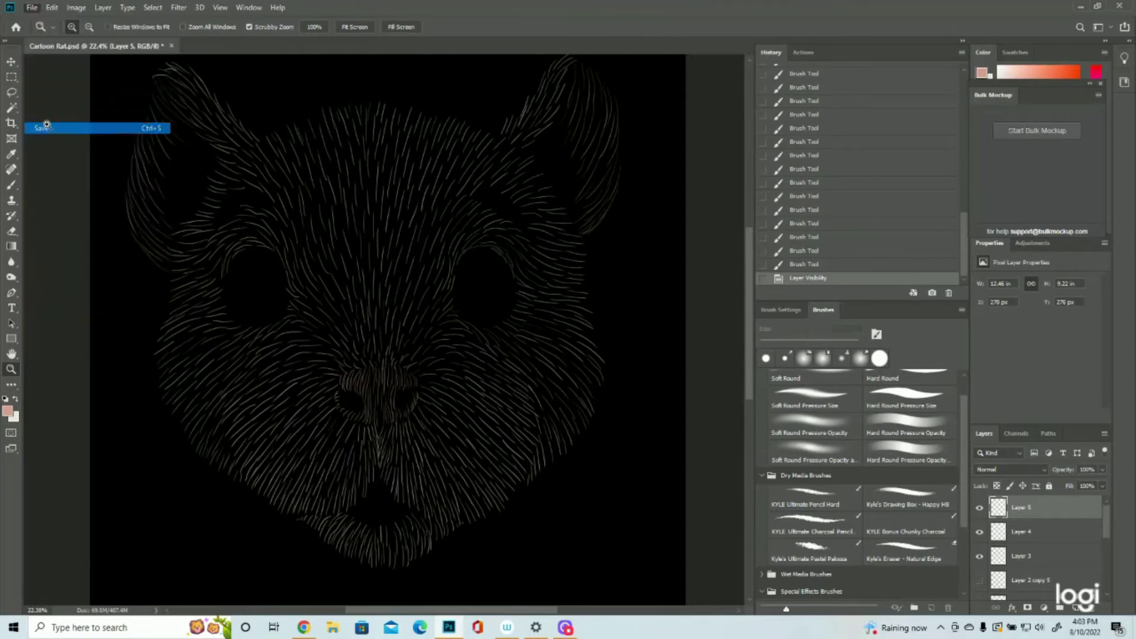
Show the sketch layer again, add a new layer, and pick up the greyish taupe swatch as the brush colour.
{"action": "left_click", "coordinate": [979, 582]}
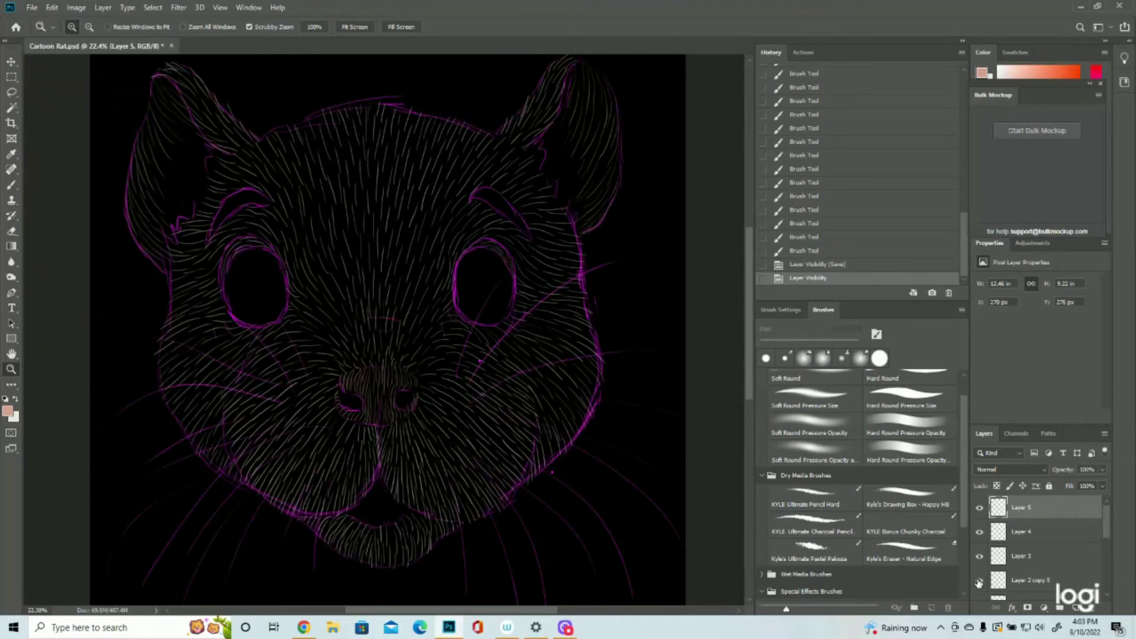
{"action": "left_click", "coordinate": [1074, 608]}
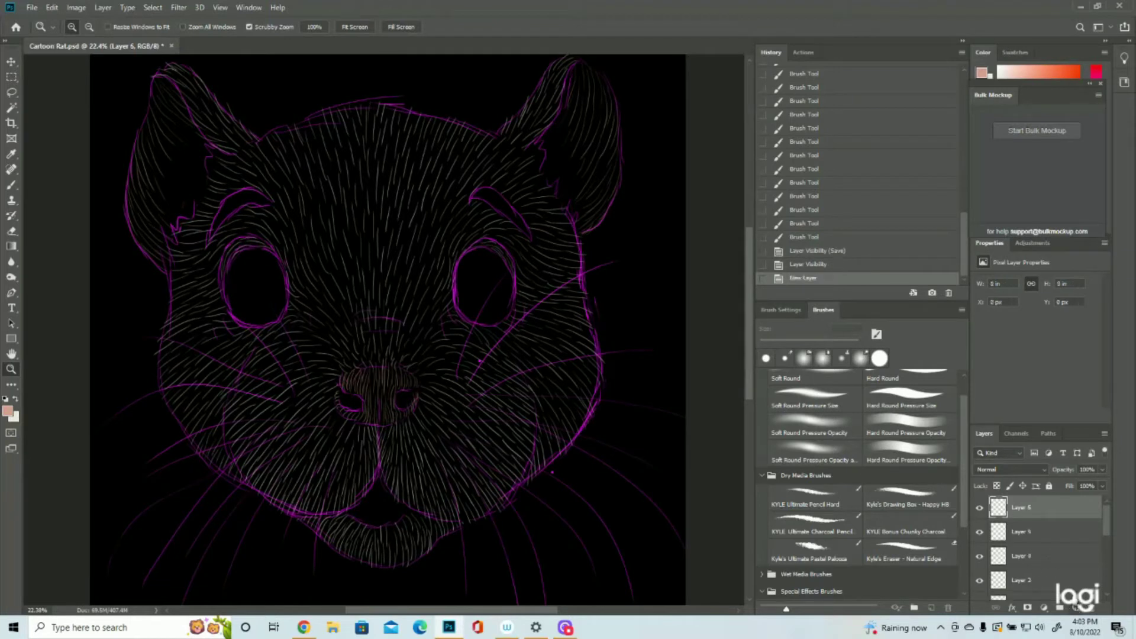
{"action": "scroll", "coordinate": [433, 418], "scroll_direction": "down", "scroll_amount": 1}
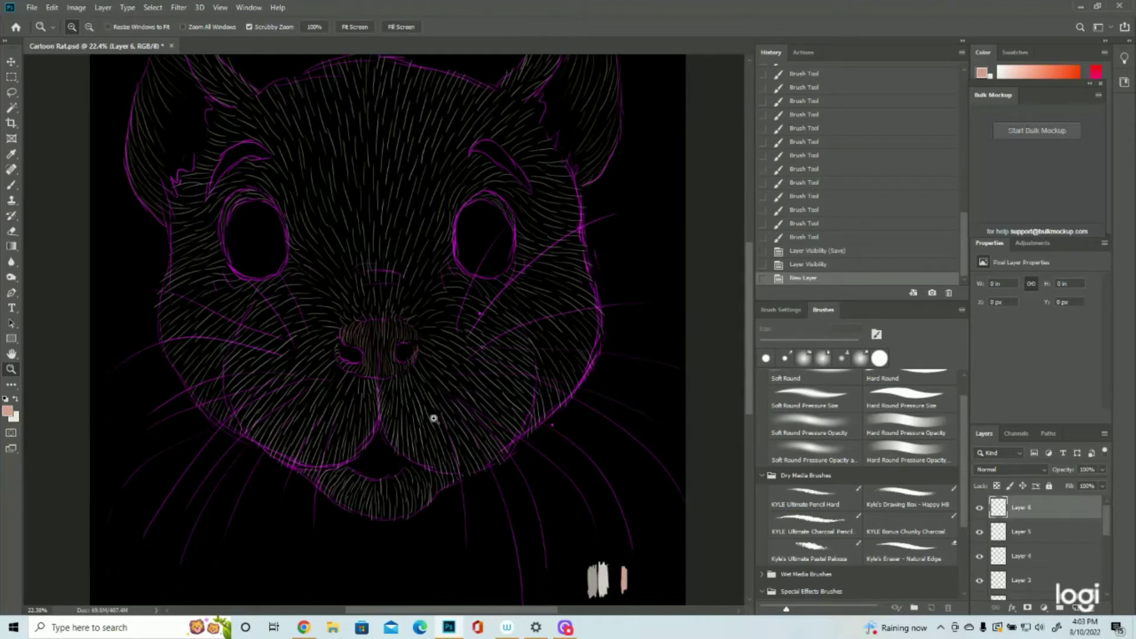
{"action": "left_click", "coordinate": [8, 411]}
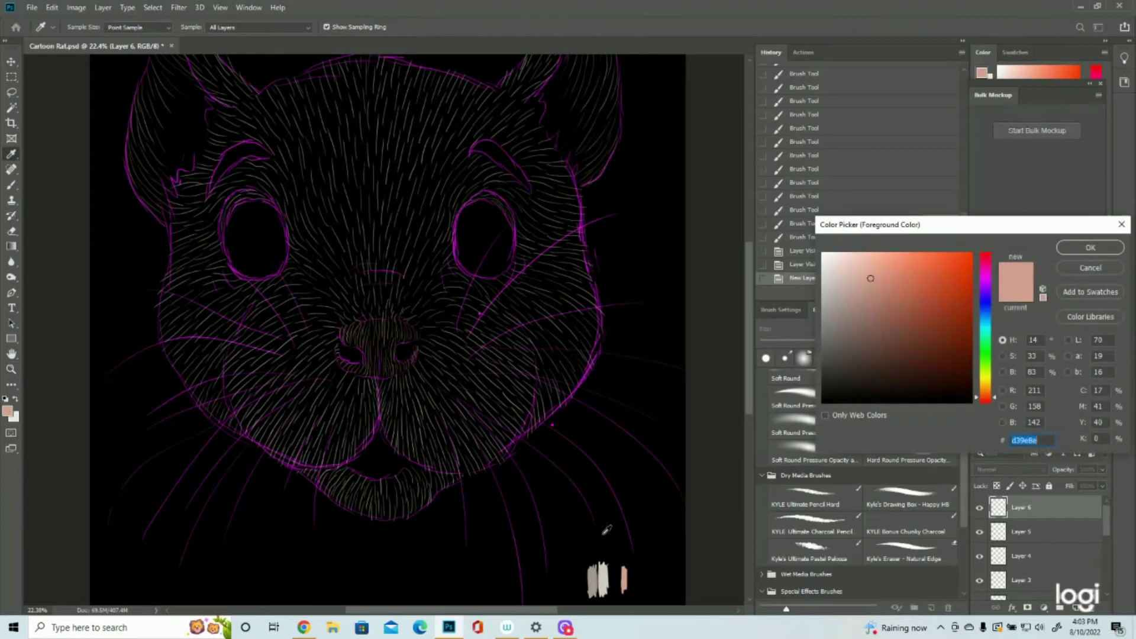
{"action": "left_click", "coordinate": [599, 569]}
{"action": "left_click", "coordinate": [1090, 248]}
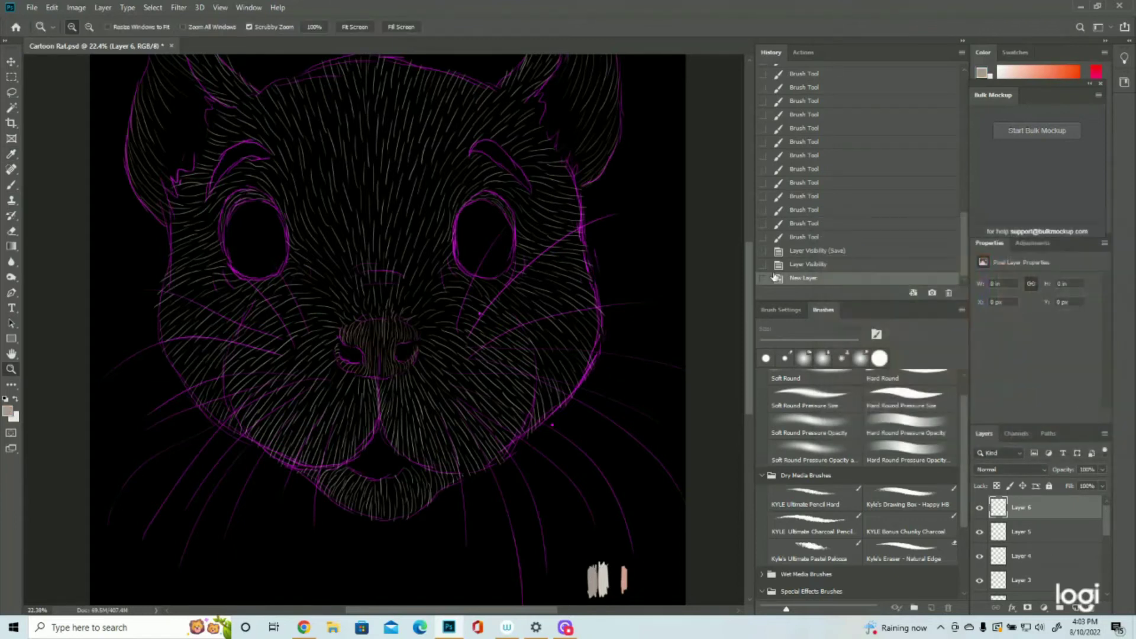
{"action": "scroll", "coordinate": [589, 399], "scroll_direction": "up", "scroll_amount": 1}
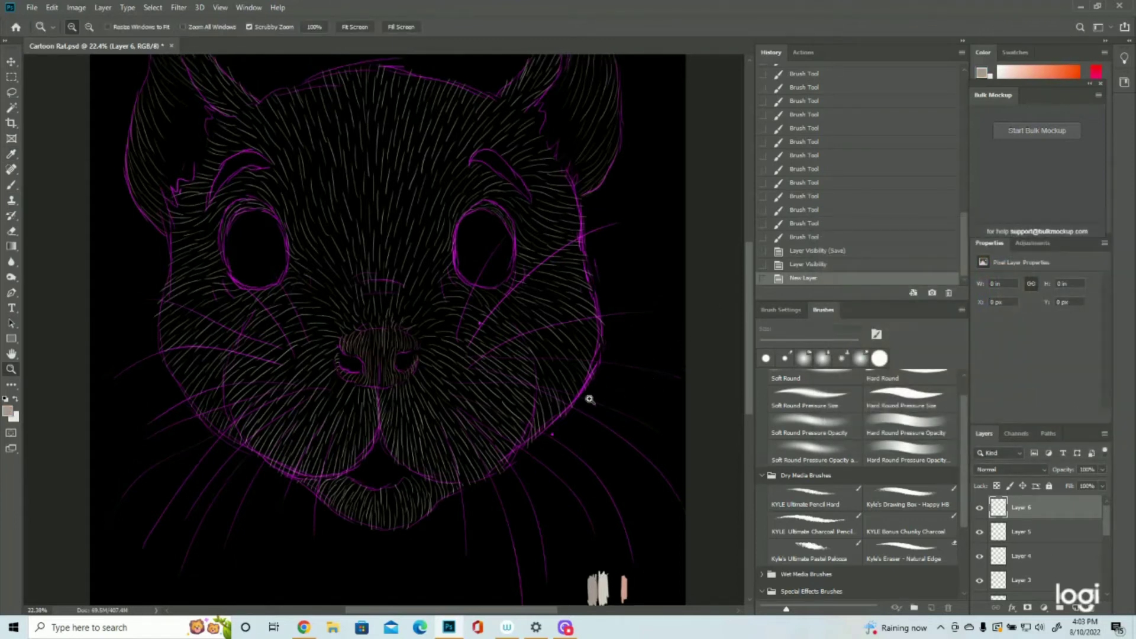
{"action": "scroll", "coordinate": [586, 391], "scroll_direction": "up", "scroll_amount": 1}
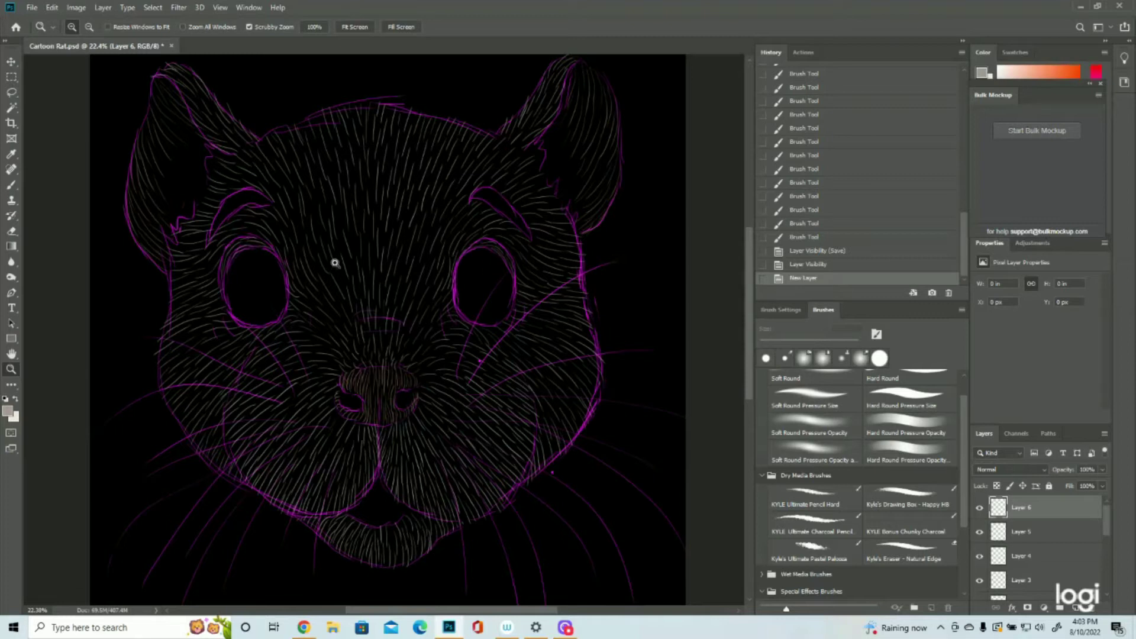
{"action": "left_click", "coordinate": [10, 186]}
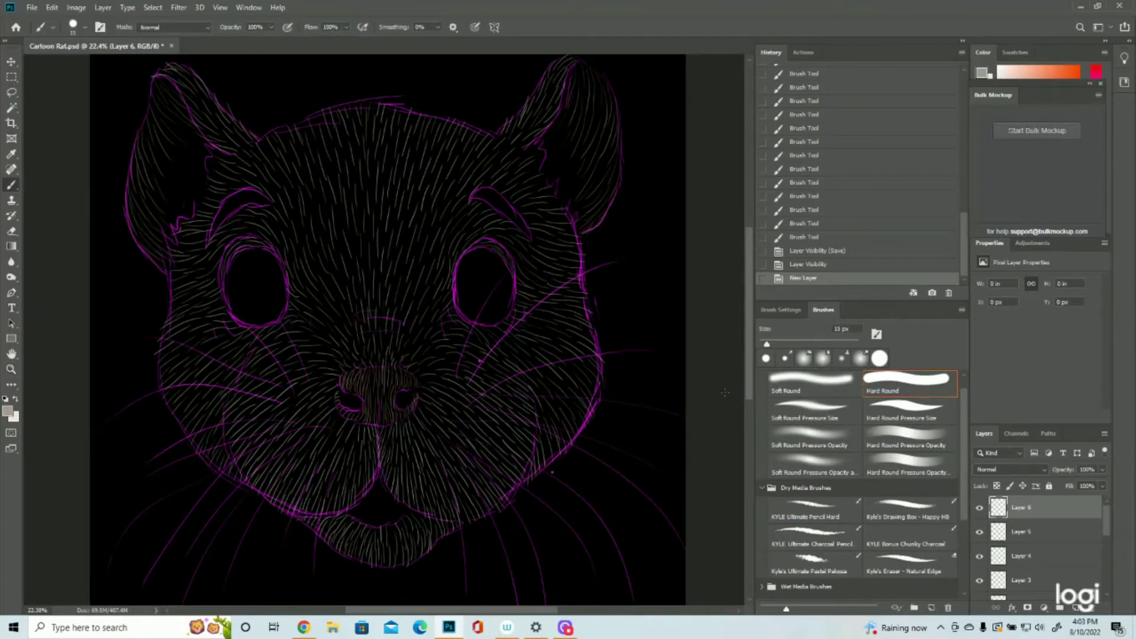
{"action": "left_click", "coordinate": [980, 509]}
{"action": "left_click", "coordinate": [978, 509]}
{"action": "left_click", "coordinate": [980, 508]}
{"action": "left_click", "coordinate": [979, 508]}
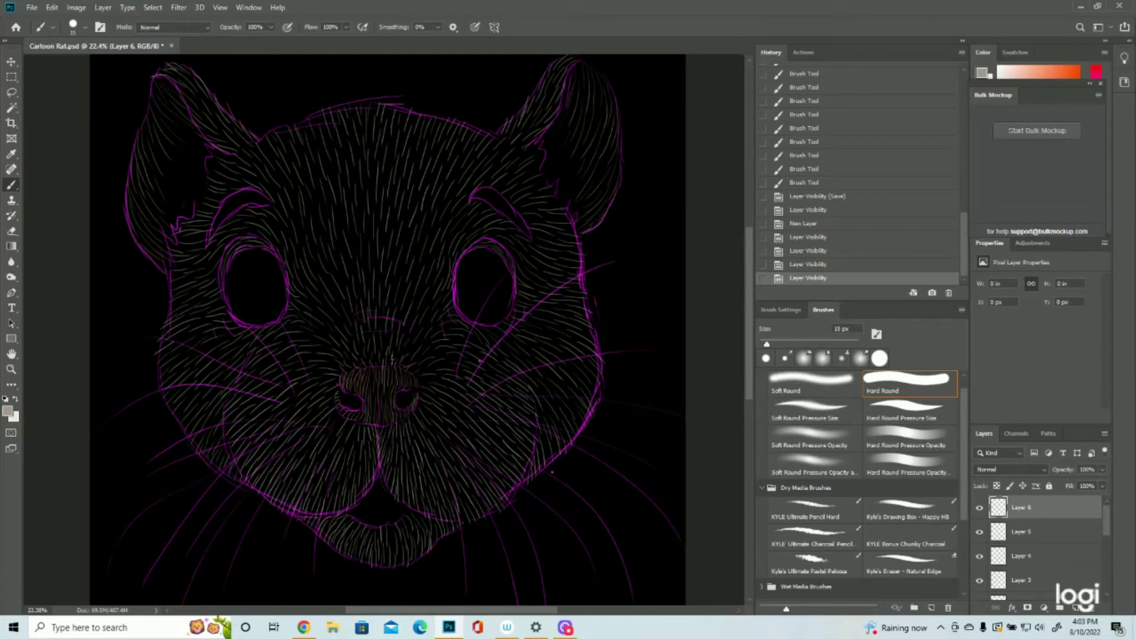
Paint a dense tuft of taupe fur strokes directly above the nose, fanning upwards onto the bridge.
{"action": "left_click_drag", "start_coordinate": [391, 356], "coordinate": [386, 365]}
{"action": "left_click_drag", "start_coordinate": [387, 353], "coordinate": [384, 364]}
{"action": "left_click_drag", "start_coordinate": [386, 354], "coordinate": [381, 362]}
{"action": "left_click_drag", "start_coordinate": [384, 354], "coordinate": [391, 352]}
{"action": "left_click_drag", "start_coordinate": [387, 363], "coordinate": [395, 345]}
{"action": "left_click_drag", "start_coordinate": [388, 362], "coordinate": [400, 339]}
{"action": "mouse_move", "coordinate": [390, 359]}
{"action": "left_mouse_down"}
{"action": "mouse_move", "coordinate": [403, 338]}
{"action": "mouse_move", "coordinate": [419, 349]}
{"action": "mouse_move", "coordinate": [419, 364]}
{"action": "mouse_move", "coordinate": [354, 353]}
{"action": "mouse_move", "coordinate": [377, 329]}
{"action": "left_mouse_up"}
{"action": "left_click_drag", "start_coordinate": [379, 359], "coordinate": [380, 326]}
{"action": "left_click_drag", "start_coordinate": [383, 358], "coordinate": [386, 323]}
{"action": "left_click_drag", "start_coordinate": [388, 357], "coordinate": [390, 323]}
{"action": "left_click_drag", "start_coordinate": [393, 355], "coordinate": [387, 315]}
{"action": "left_click_drag", "start_coordinate": [386, 355], "coordinate": [388, 317]}
{"action": "left_click_drag", "start_coordinate": [384, 350], "coordinate": [382, 320]}
{"action": "left_click_drag", "start_coordinate": [378, 360], "coordinate": [378, 329]}
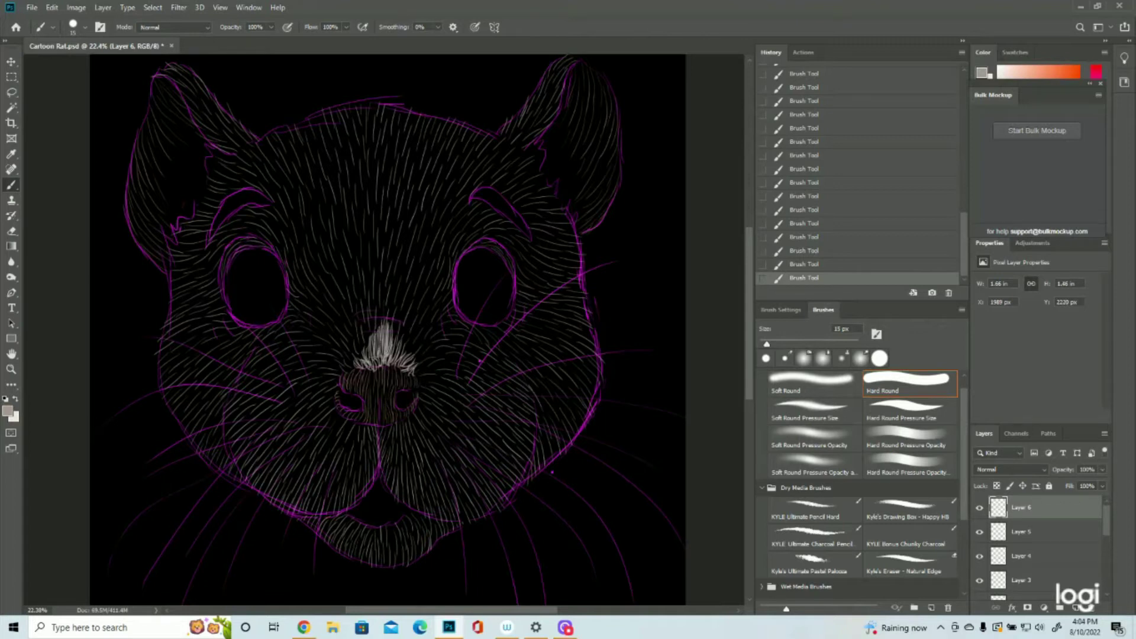
{"action": "mouse_move", "coordinate": [403, 358]}
{"action": "left_mouse_down"}
{"action": "mouse_move", "coordinate": [405, 325]}
{"action": "mouse_move", "coordinate": [391, 319]}
{"action": "left_mouse_up"}
Thicken the fur along the lower edge of the left cheek with short taupe strokes, working with the sketch layer hidden.
{"action": "left_click_drag", "start_coordinate": [240, 472], "coordinate": [228, 482]}
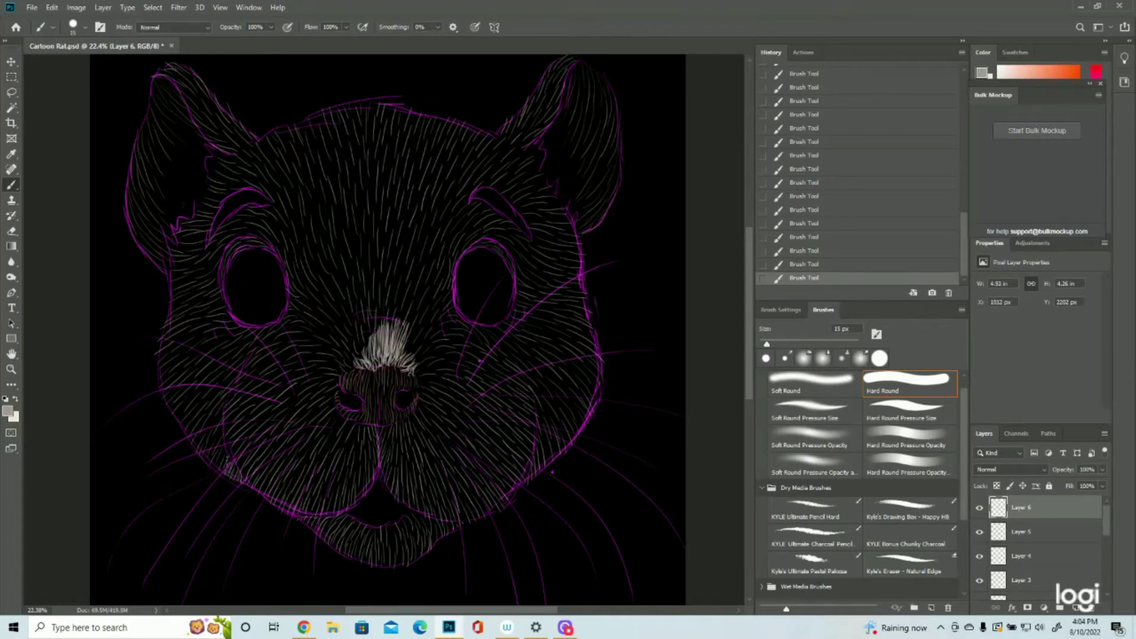
{"action": "scroll", "coordinate": [1006, 557], "scroll_direction": "down", "scroll_amount": 1}
{"action": "left_click", "coordinate": [977, 582]}
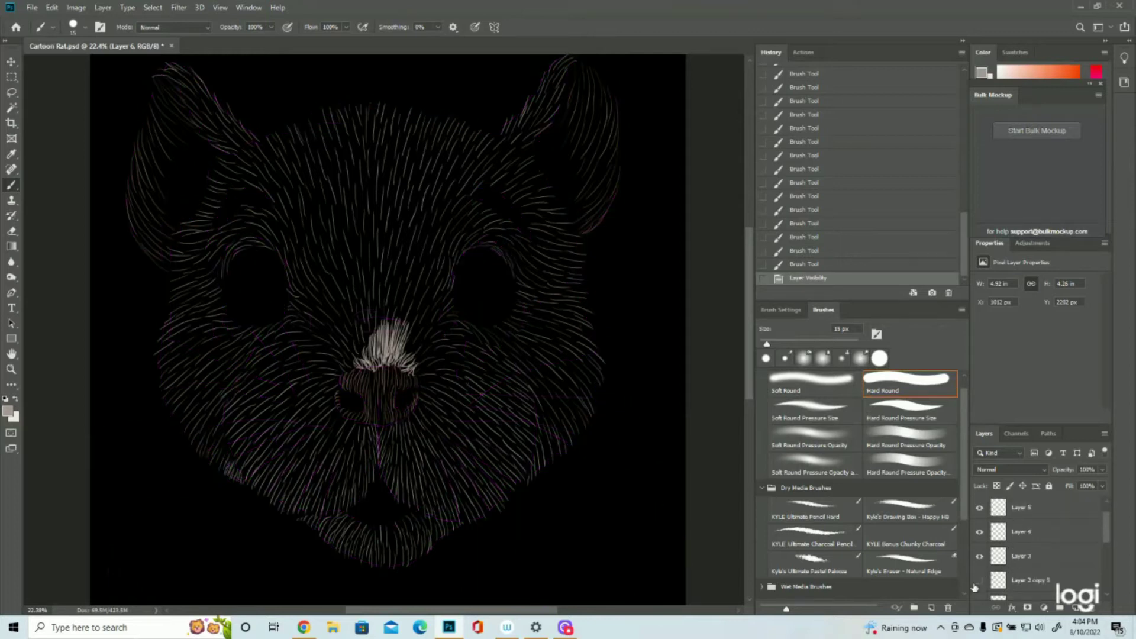
{"action": "left_click_drag", "start_coordinate": [230, 464], "coordinate": [223, 474]}
{"action": "left_click_drag", "start_coordinate": [227, 461], "coordinate": [219, 472]}
{"action": "left_click_drag", "start_coordinate": [223, 455], "coordinate": [212, 466]}
{"action": "left_click_drag", "start_coordinate": [216, 450], "coordinate": [207, 463]}
{"action": "mouse_move", "coordinate": [211, 447]}
{"action": "left_mouse_down"}
{"action": "mouse_move", "coordinate": [202, 461]}
{"action": "mouse_move", "coordinate": [192, 443]}
{"action": "left_mouse_up"}
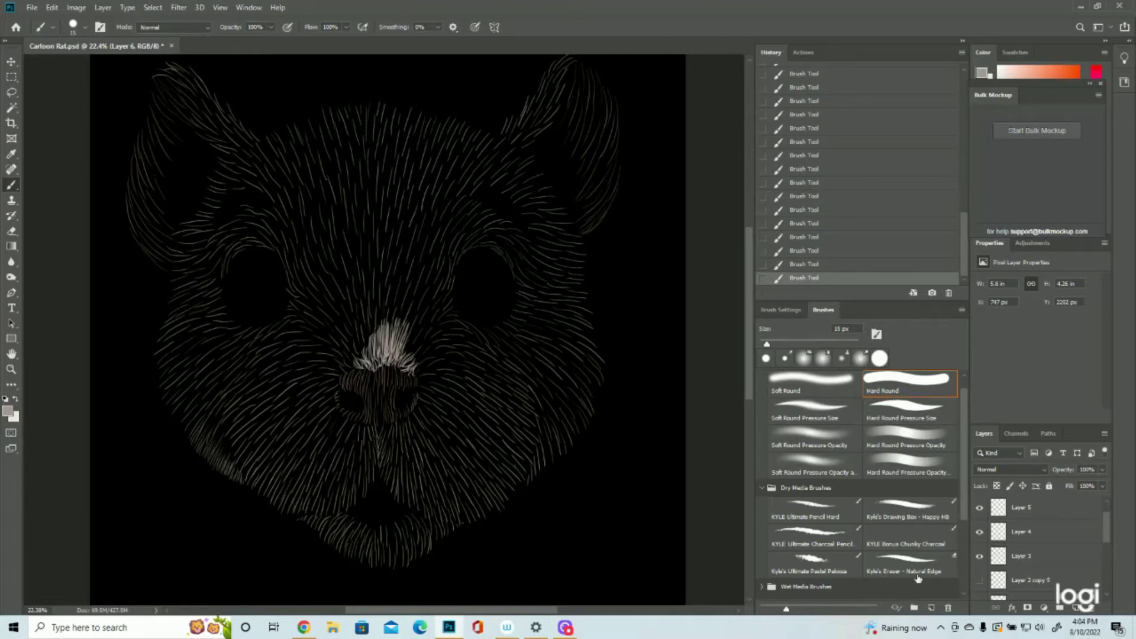
Show the sketch layer again and extend the taupe fur up the left cheek beside the muzzle line.
{"action": "left_click", "coordinate": [980, 581]}
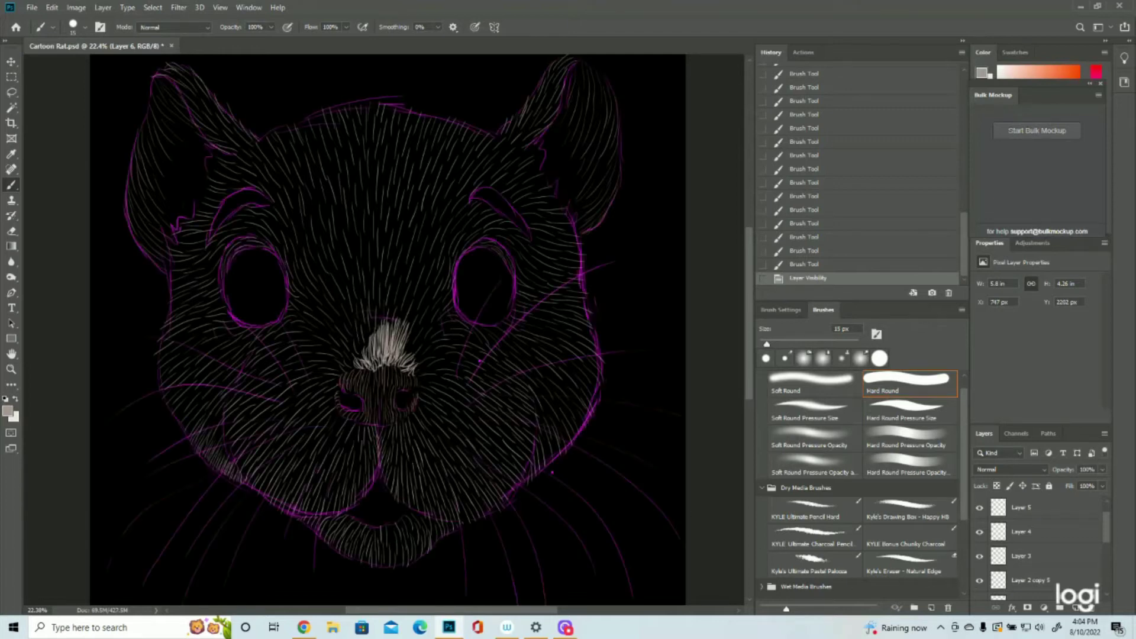
{"action": "left_click_drag", "start_coordinate": [232, 440], "coordinate": [221, 452]}
{"action": "mouse_move", "coordinate": [227, 439]}
{"action": "left_mouse_down"}
{"action": "mouse_move", "coordinate": [224, 456]}
{"action": "mouse_move", "coordinate": [213, 447]}
{"action": "left_mouse_up"}
{"action": "left_click_drag", "start_coordinate": [218, 432], "coordinate": [209, 444]}
{"action": "mouse_move", "coordinate": [223, 422]}
{"action": "left_mouse_down"}
{"action": "mouse_move", "coordinate": [211, 441]}
{"action": "mouse_move", "coordinate": [208, 425]}
{"action": "left_mouse_up"}
{"action": "mouse_move", "coordinate": [214, 412]}
{"action": "left_mouse_down"}
{"action": "mouse_move", "coordinate": [208, 428]}
{"action": "mouse_move", "coordinate": [202, 420]}
{"action": "left_mouse_up"}
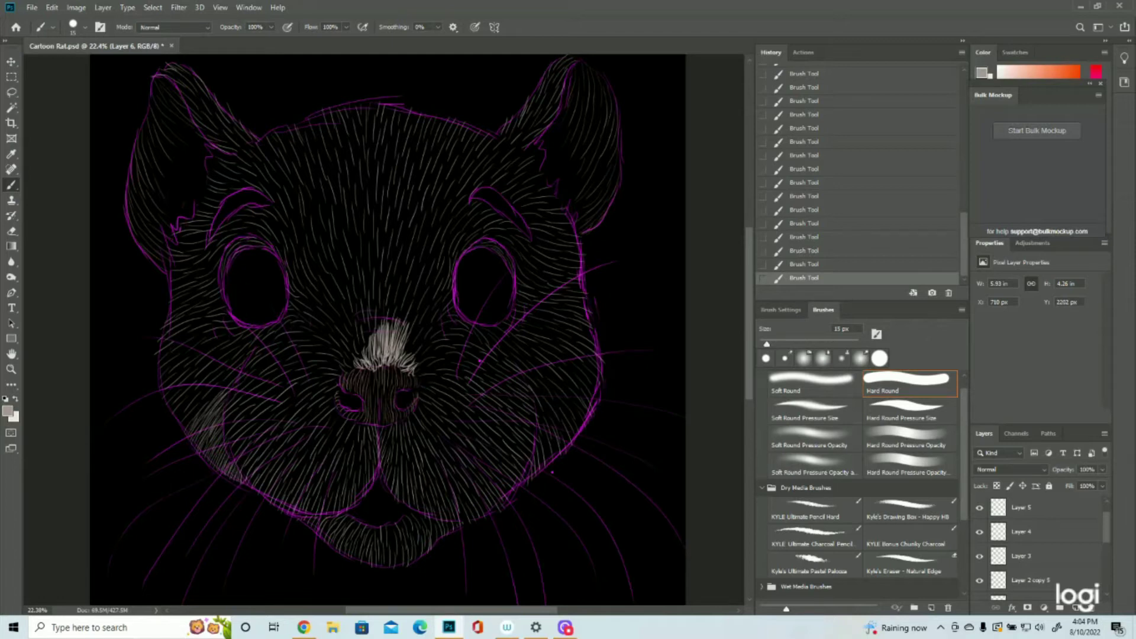
Fill the left cheek with dense diagonal taupe strokes from below the eye out to the face outline.
{"action": "left_click_drag", "start_coordinate": [234, 374], "coordinate": [185, 424]}
{"action": "left_click_drag", "start_coordinate": [245, 352], "coordinate": [223, 373]}
{"action": "mouse_move", "coordinate": [252, 337]}
{"action": "left_mouse_down"}
{"action": "mouse_move", "coordinate": [161, 398]}
{"action": "mouse_move", "coordinate": [179, 408]}
{"action": "mouse_move", "coordinate": [176, 421]}
{"action": "left_mouse_up"}
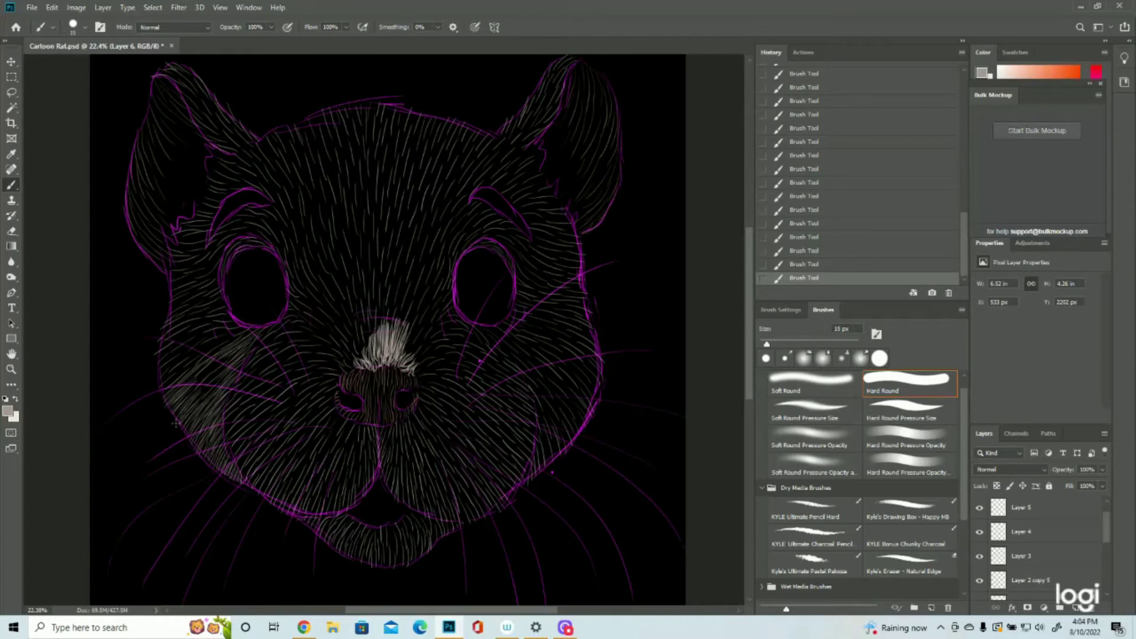
{"action": "left_click_drag", "start_coordinate": [224, 372], "coordinate": [194, 407]}
{"action": "left_click_drag", "start_coordinate": [211, 380], "coordinate": [220, 359]}
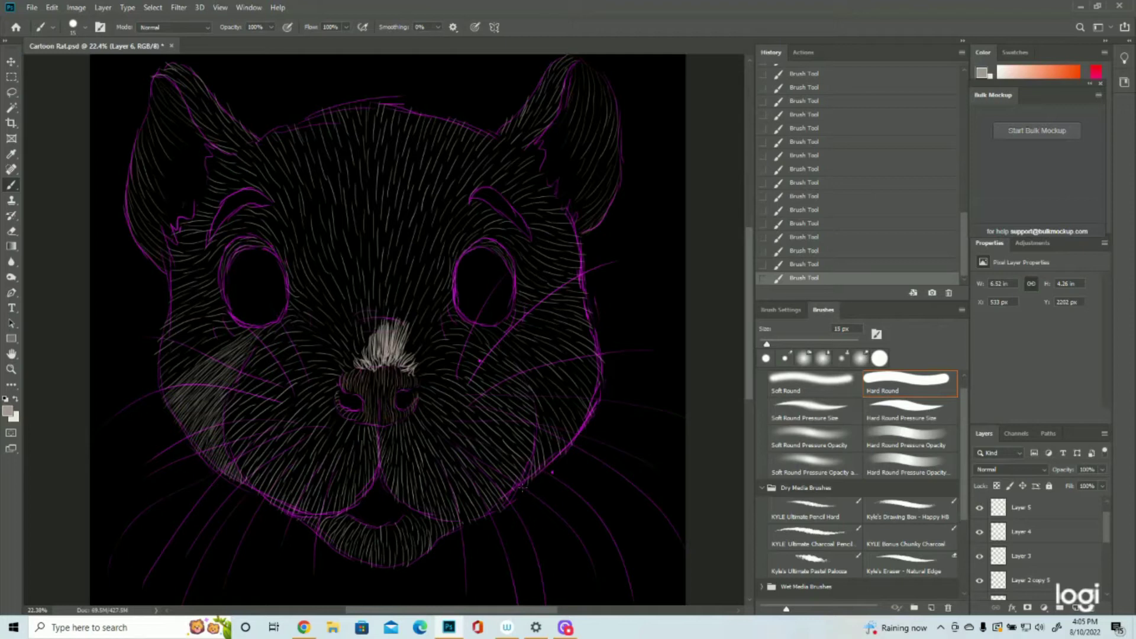
Line the right cheek's outer edge with short taupe strokes from the jaw to eye level, and check them with the sketch layer briefly hidden.
{"action": "mouse_move", "coordinate": [528, 481]}
{"action": "left_mouse_down"}
{"action": "mouse_move", "coordinate": [547, 433]}
{"action": "mouse_move", "coordinate": [554, 461]}
{"action": "mouse_move", "coordinate": [550, 426]}
{"action": "mouse_move", "coordinate": [552, 455]}
{"action": "mouse_move", "coordinate": [540, 431]}
{"action": "mouse_move", "coordinate": [541, 461]}
{"action": "left_mouse_up"}
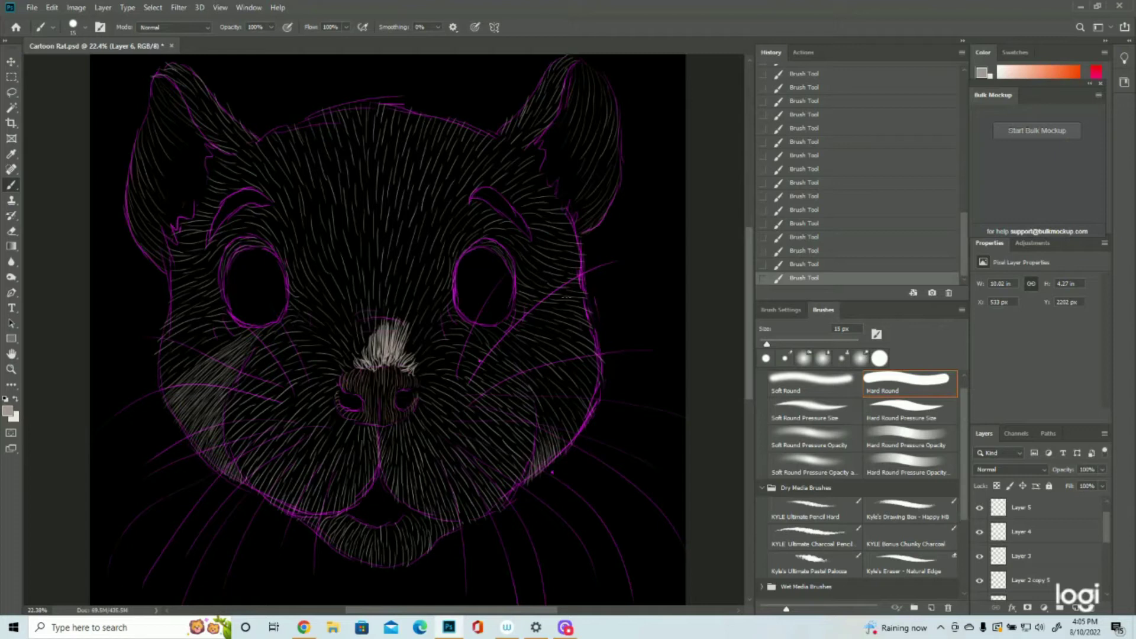
{"action": "mouse_move", "coordinate": [572, 309]}
{"action": "left_mouse_down"}
{"action": "mouse_move", "coordinate": [591, 341]}
{"action": "mouse_move", "coordinate": [563, 322]}
{"action": "mouse_move", "coordinate": [607, 354]}
{"action": "mouse_move", "coordinate": [572, 331]}
{"action": "mouse_move", "coordinate": [596, 377]}
{"action": "left_mouse_up"}
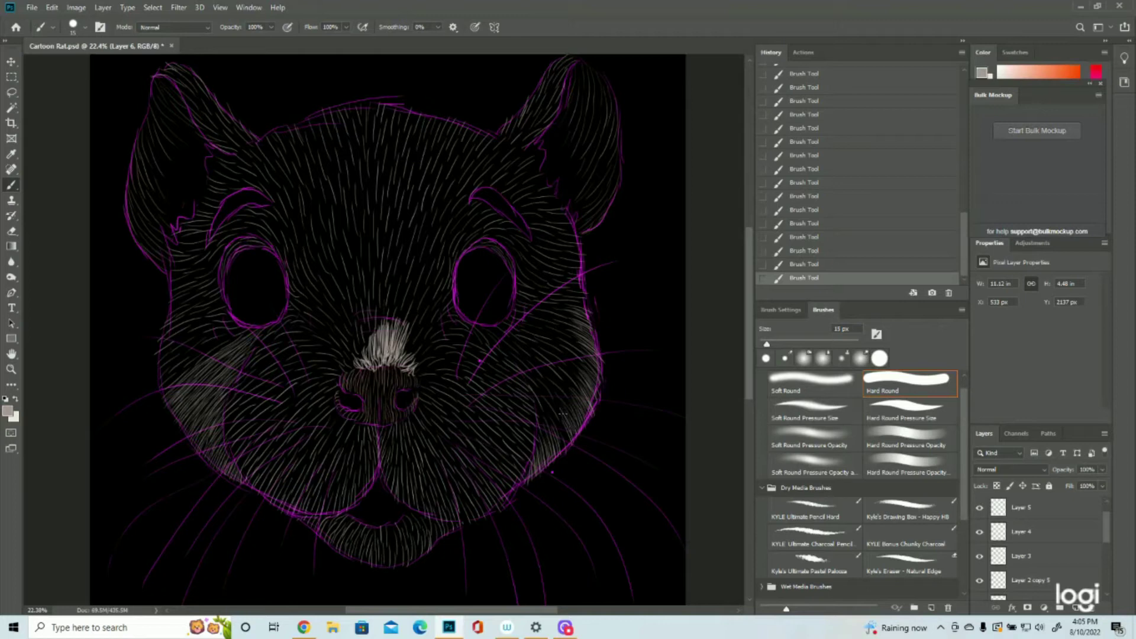
{"action": "left_click_drag", "start_coordinate": [561, 422], "coordinate": [568, 454]}
{"action": "left_click", "coordinate": [979, 581]}
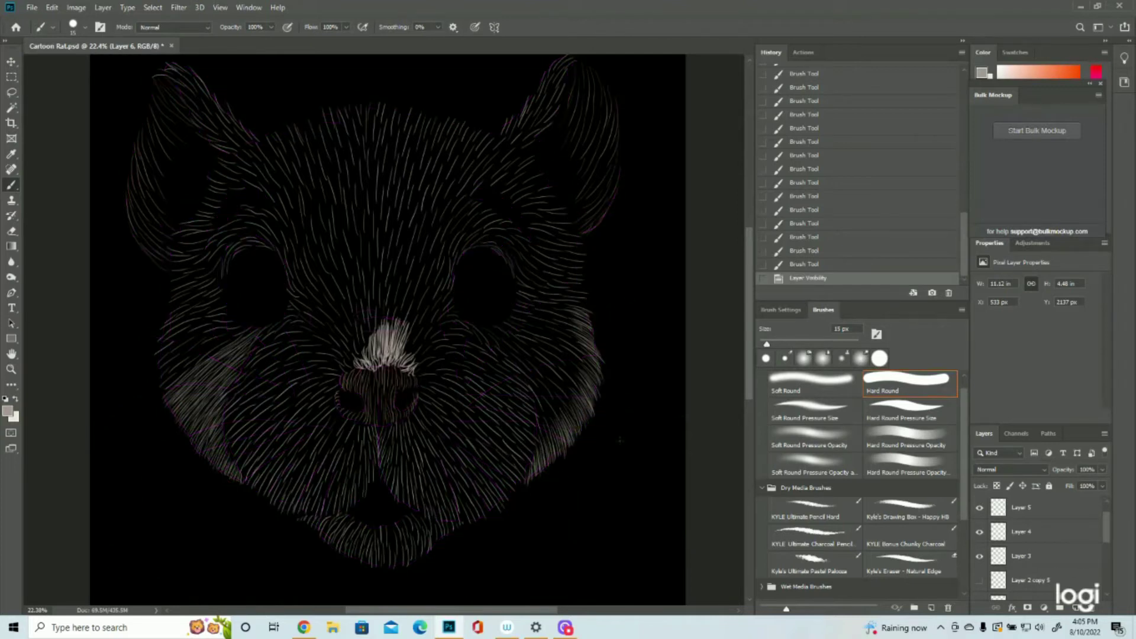
{"action": "left_click", "coordinate": [979, 580]}
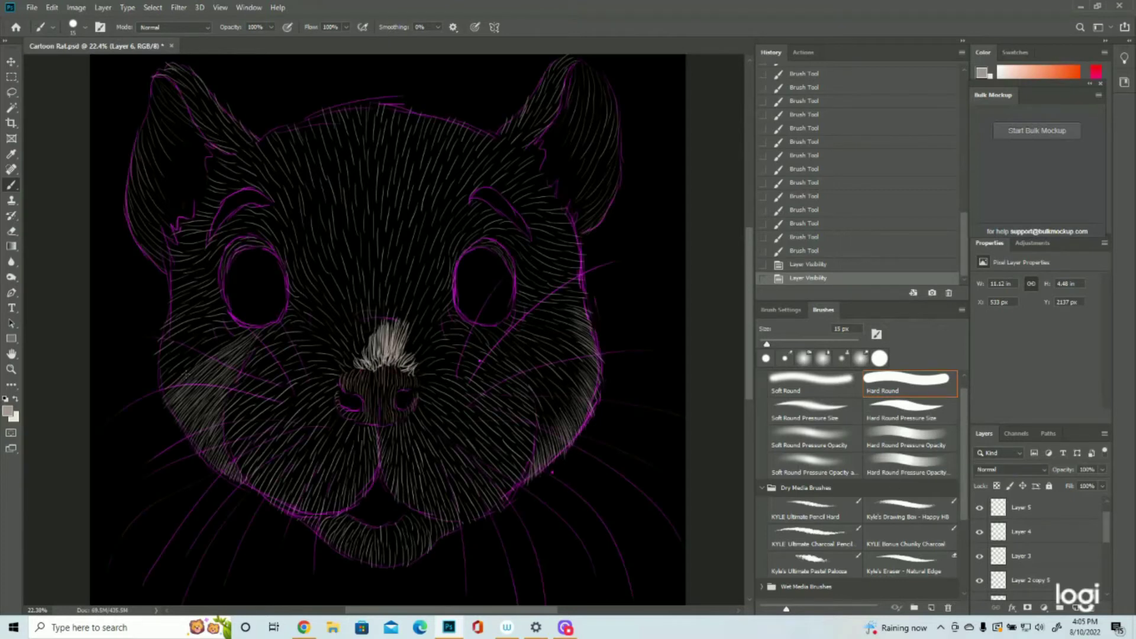
Thicken the taupe fur directly beneath the left eye with diagonal strokes running out to the cheek.
{"action": "left_click_drag", "start_coordinate": [256, 330], "coordinate": [235, 341]}
{"action": "left_click_drag", "start_coordinate": [245, 333], "coordinate": [190, 367]}
{"action": "left_click_drag", "start_coordinate": [199, 360], "coordinate": [181, 374]}
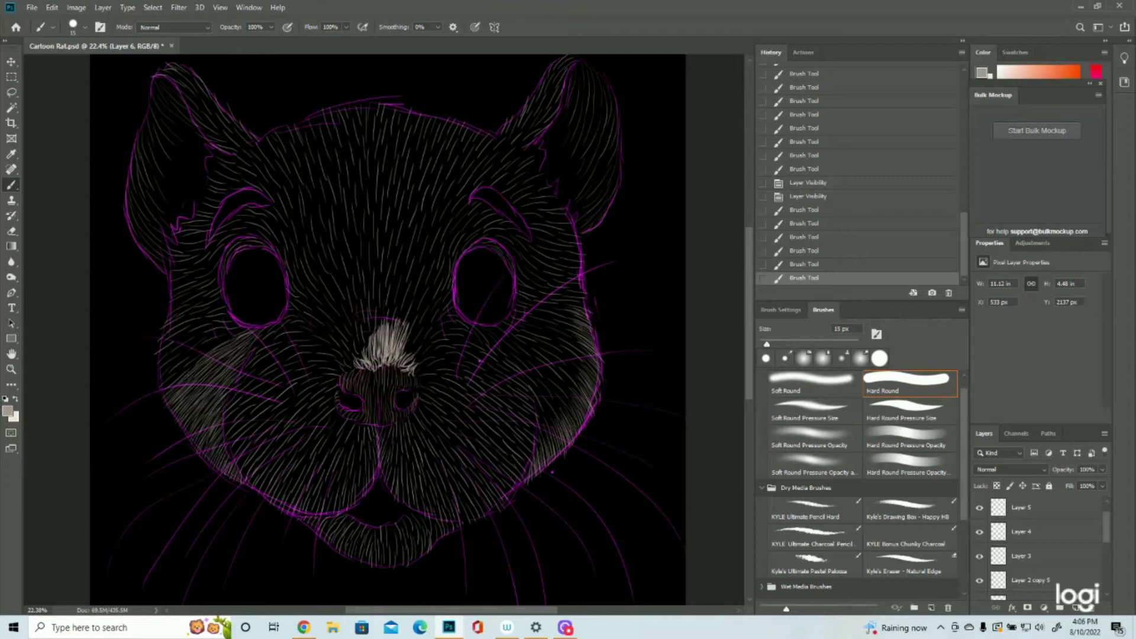
{"action": "left_click_drag", "start_coordinate": [237, 325], "coordinate": [214, 335]}
{"action": "left_click_drag", "start_coordinate": [229, 314], "coordinate": [212, 303]}
{"action": "left_click_drag", "start_coordinate": [221, 345], "coordinate": [168, 385]}
Fill the area between the left eye and the face outline with taupe strokes, continuing around the eye's upper edge.
{"action": "mouse_move", "coordinate": [220, 330]}
{"action": "left_mouse_down"}
{"action": "mouse_move", "coordinate": [158, 361]}
{"action": "mouse_move", "coordinate": [162, 349]}
{"action": "left_mouse_up"}
{"action": "left_click_drag", "start_coordinate": [223, 308], "coordinate": [170, 316]}
{"action": "left_click_drag", "start_coordinate": [217, 282], "coordinate": [179, 297]}
{"action": "left_click_drag", "start_coordinate": [222, 249], "coordinate": [171, 294]}
{"action": "mouse_move", "coordinate": [252, 224]}
{"action": "left_mouse_down"}
{"action": "mouse_move", "coordinate": [214, 240]}
{"action": "mouse_move", "coordinate": [248, 239]}
{"action": "left_mouse_up"}
{"action": "left_click_drag", "start_coordinate": [252, 239], "coordinate": [223, 286]}
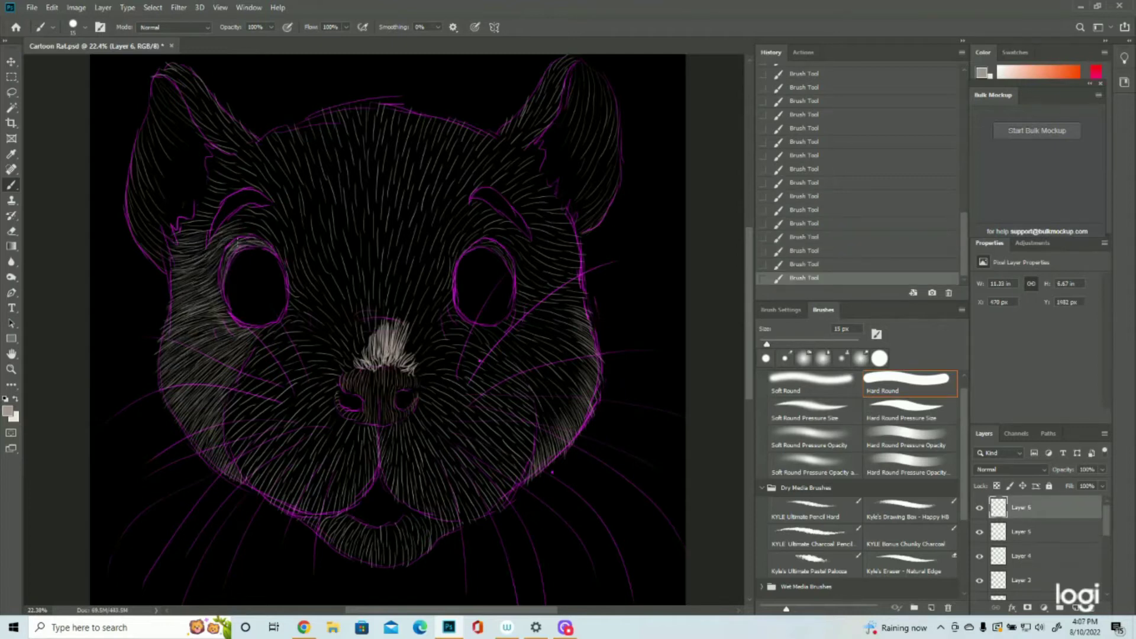
Edge the head outline with short taupe strokes from beside the left eyebrow across the crown and down the right side.
{"action": "left_click", "coordinate": [980, 580]}
{"action": "key", "text": "ctrl+z"}
{"action": "left_click_drag", "start_coordinate": [225, 183], "coordinate": [187, 230]}
{"action": "left_click_drag", "start_coordinate": [251, 162], "coordinate": [226, 179]}
{"action": "mouse_move", "coordinate": [583, 298]}
{"action": "left_mouse_down"}
{"action": "mouse_move", "coordinate": [521, 162]}
{"action": "mouse_move", "coordinate": [450, 118]}
{"action": "mouse_move", "coordinate": [355, 112]}
{"action": "left_mouse_up"}
{"action": "left_click_drag", "start_coordinate": [275, 127], "coordinate": [233, 165]}
{"action": "left_click_drag", "start_coordinate": [346, 101], "coordinate": [299, 142]}
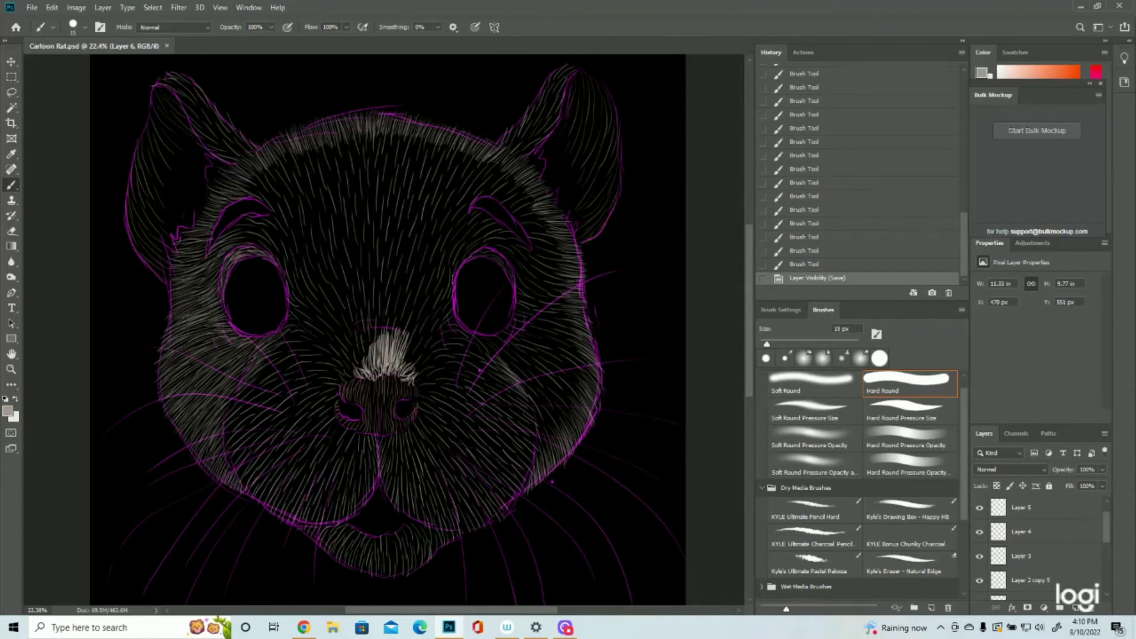
Paint a narrow band of dense taupe strokes along the right eye's inner edge down to the tuft above the nose.
{"action": "mouse_move", "coordinate": [454, 267]}
{"action": "left_mouse_down"}
{"action": "mouse_move", "coordinate": [443, 288]}
{"action": "mouse_move", "coordinate": [447, 263]}
{"action": "left_mouse_up"}
{"action": "left_click_drag", "start_coordinate": [451, 247], "coordinate": [440, 289]}
{"action": "mouse_move", "coordinate": [445, 284]}
{"action": "left_mouse_down"}
{"action": "mouse_move", "coordinate": [456, 256]}
{"action": "mouse_move", "coordinate": [437, 298]}
{"action": "left_mouse_up"}
{"action": "left_click_drag", "start_coordinate": [441, 292], "coordinate": [435, 302]}
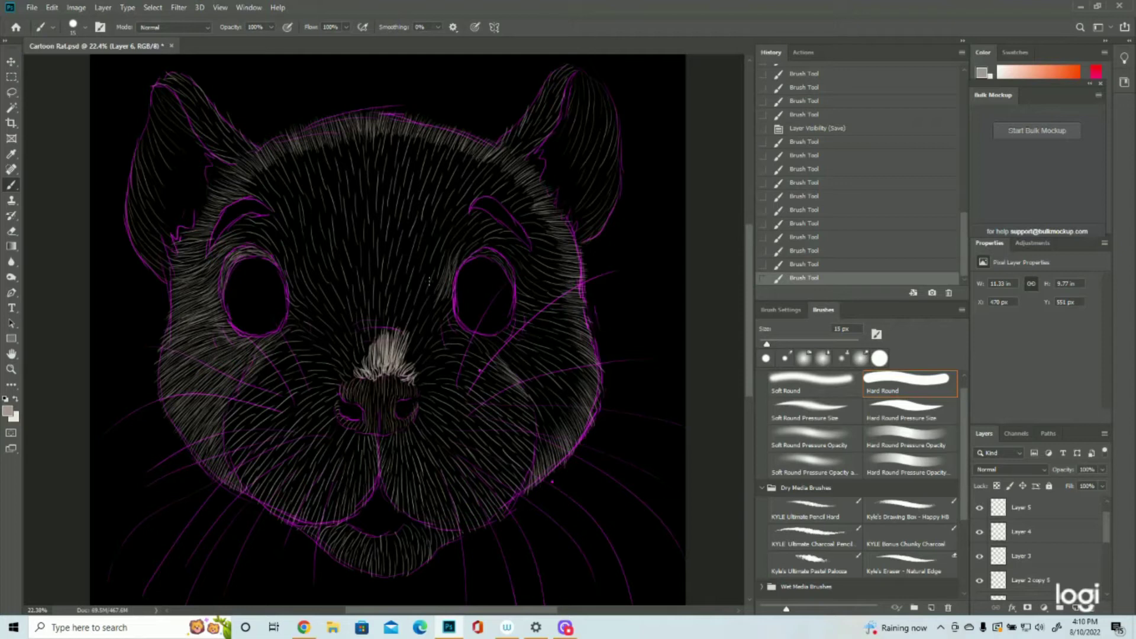
{"action": "left_click_drag", "start_coordinate": [474, 257], "coordinate": [483, 252]}
{"action": "mouse_move", "coordinate": [414, 362]}
{"action": "left_mouse_down"}
{"action": "mouse_move", "coordinate": [425, 334]}
{"action": "mouse_move", "coordinate": [430, 344]}
{"action": "mouse_move", "coordinate": [420, 319]}
{"action": "mouse_move", "coordinate": [454, 299]}
{"action": "mouse_move", "coordinate": [439, 318]}
{"action": "mouse_move", "coordinate": [453, 291]}
{"action": "mouse_move", "coordinate": [438, 325]}
{"action": "mouse_move", "coordinate": [450, 285]}
{"action": "left_mouse_up"}
{"action": "left_click_drag", "start_coordinate": [423, 331], "coordinate": [443, 296]}
{"action": "left_click_drag", "start_coordinate": [415, 342], "coordinate": [434, 306]}
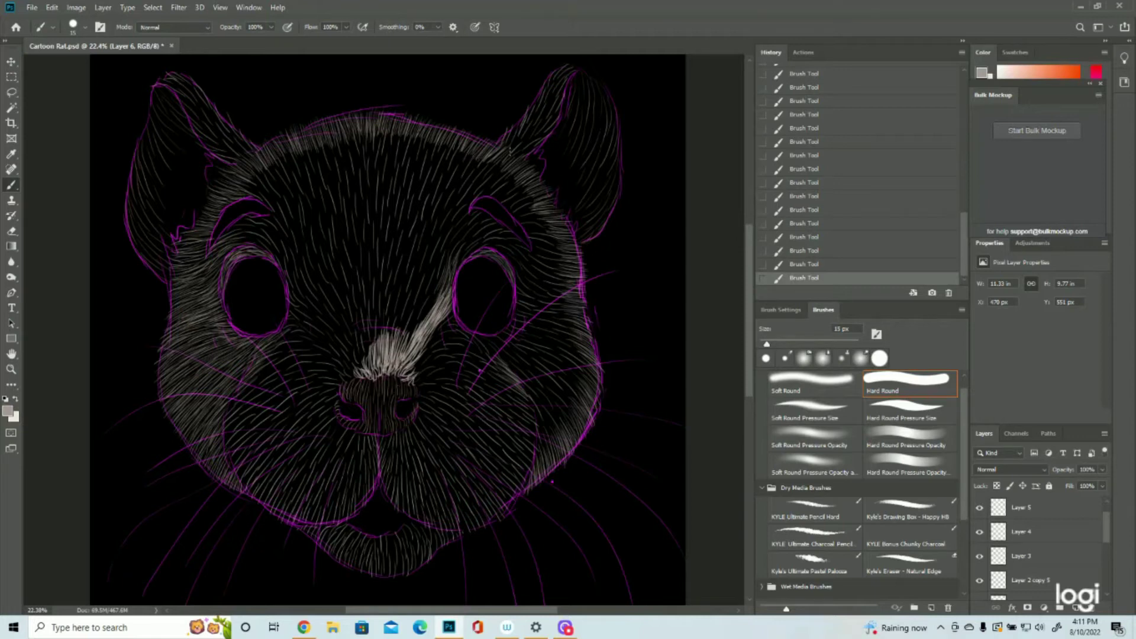
Paint a dense taupe patch on the forehead between the right eyebrow and the base of the right ear.
{"action": "left_click_drag", "start_coordinate": [474, 179], "coordinate": [499, 159]}
{"action": "left_click_drag", "start_coordinate": [481, 180], "coordinate": [494, 166]}
{"action": "mouse_move", "coordinate": [479, 187]}
{"action": "left_mouse_down"}
{"action": "mouse_move", "coordinate": [503, 157]}
{"action": "mouse_move", "coordinate": [496, 168]}
{"action": "mouse_move", "coordinate": [474, 154]}
{"action": "left_mouse_up"}
{"action": "left_click_drag", "start_coordinate": [454, 185], "coordinate": [483, 148]}
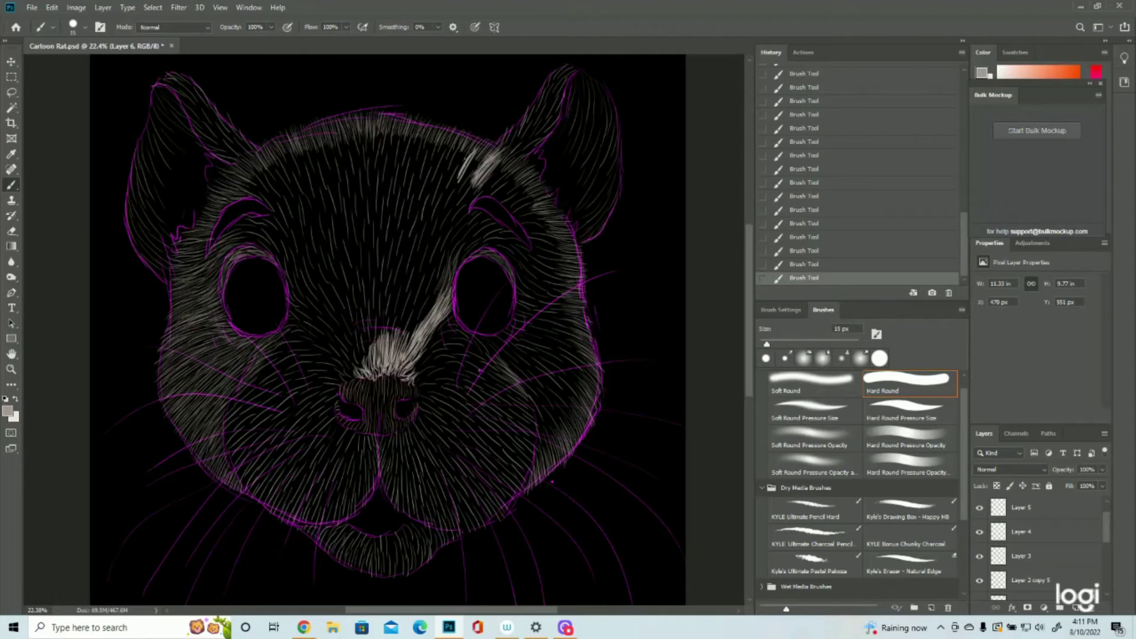
Step back through the history to remove the stray strokes beside the new forehead patch.
{"action": "left_click", "coordinate": [821, 252]}
{"action": "left_click", "coordinate": [811, 228]}
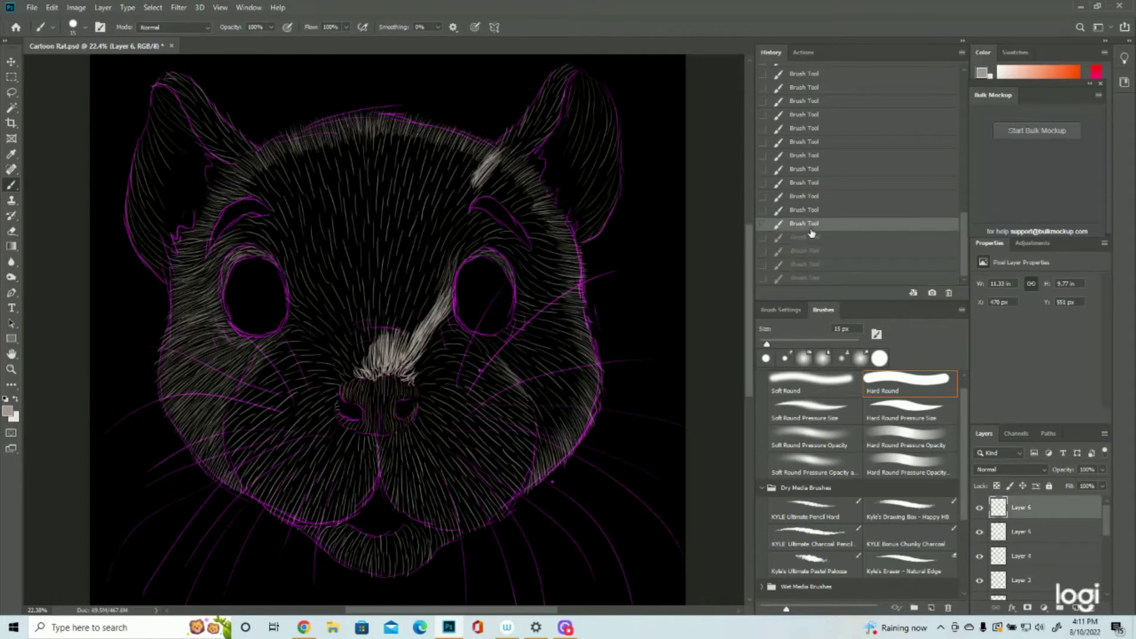
{"action": "key", "text": "ctrl+shift+z"}
{"action": "key", "text": "ctrl+shift+z"}
{"action": "key", "text": "ctrl+shift+z"}
{"action": "key", "text": "ctrl+shift+z"}
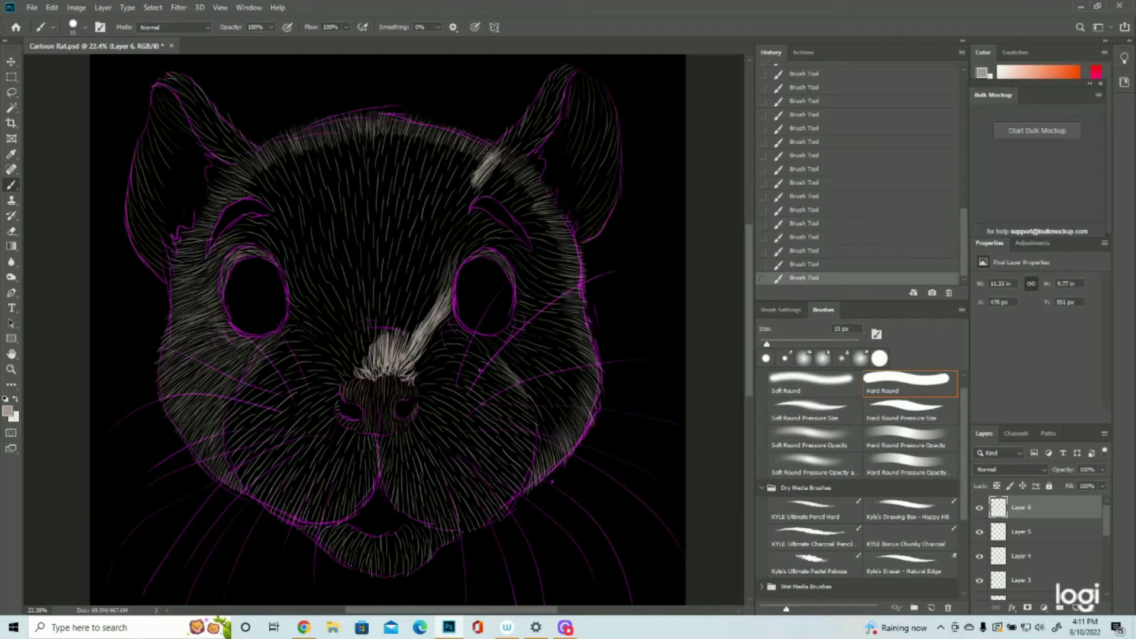
Extend the taupe fur from the forehead patch down past the inner end of the right eyebrow.
{"action": "mouse_move", "coordinate": [487, 151]}
{"action": "left_mouse_down"}
{"action": "mouse_move", "coordinate": [465, 187]}
{"action": "mouse_move", "coordinate": [500, 178]}
{"action": "mouse_move", "coordinate": [507, 160]}
{"action": "mouse_move", "coordinate": [480, 190]}
{"action": "mouse_move", "coordinate": [487, 201]}
{"action": "mouse_move", "coordinate": [454, 218]}
{"action": "left_mouse_up"}
{"action": "left_click_drag", "start_coordinate": [487, 179], "coordinate": [447, 219]}
{"action": "left_click_drag", "start_coordinate": [471, 181], "coordinate": [445, 217]}
{"action": "left_click_drag", "start_coordinate": [466, 182], "coordinate": [447, 218]}
{"action": "mouse_move", "coordinate": [469, 177]}
{"action": "left_mouse_down"}
{"action": "mouse_move", "coordinate": [442, 223]}
{"action": "mouse_move", "coordinate": [449, 210]}
{"action": "left_mouse_up"}
{"action": "mouse_move", "coordinate": [464, 182]}
{"action": "left_mouse_down"}
{"action": "mouse_move", "coordinate": [444, 215]}
{"action": "mouse_move", "coordinate": [464, 222]}
{"action": "mouse_move", "coordinate": [447, 254]}
{"action": "left_mouse_up"}
{"action": "mouse_move", "coordinate": [471, 212]}
{"action": "left_mouse_down"}
{"action": "mouse_move", "coordinate": [444, 266]}
{"action": "mouse_move", "coordinate": [445, 256]}
{"action": "left_mouse_up"}
Thicken the taupe strokes between the inner end of the right eyebrow and the top of the right eye.
{"action": "mouse_move", "coordinate": [472, 217]}
{"action": "left_mouse_down"}
{"action": "mouse_move", "coordinate": [449, 261]}
{"action": "mouse_move", "coordinate": [455, 248]}
{"action": "left_mouse_up"}
{"action": "left_click_drag", "start_coordinate": [465, 227], "coordinate": [449, 268]}
{"action": "left_click_drag", "start_coordinate": [477, 215], "coordinate": [452, 230]}
{"action": "left_click_drag", "start_coordinate": [452, 230], "coordinate": [442, 246]}
{"action": "left_click_drag", "start_coordinate": [468, 203], "coordinate": [458, 218]}
{"action": "left_click_drag", "start_coordinate": [456, 215], "coordinate": [443, 246]}
{"action": "left_click_drag", "start_coordinate": [456, 215], "coordinate": [437, 252]}
{"action": "mouse_move", "coordinate": [454, 214]}
{"action": "left_mouse_down"}
{"action": "mouse_move", "coordinate": [431, 253]}
{"action": "mouse_move", "coordinate": [439, 237]}
{"action": "left_mouse_up"}
{"action": "mouse_move", "coordinate": [461, 210]}
{"action": "left_mouse_down"}
{"action": "mouse_move", "coordinate": [451, 225]}
{"action": "mouse_move", "coordinate": [476, 200]}
{"action": "left_mouse_up"}
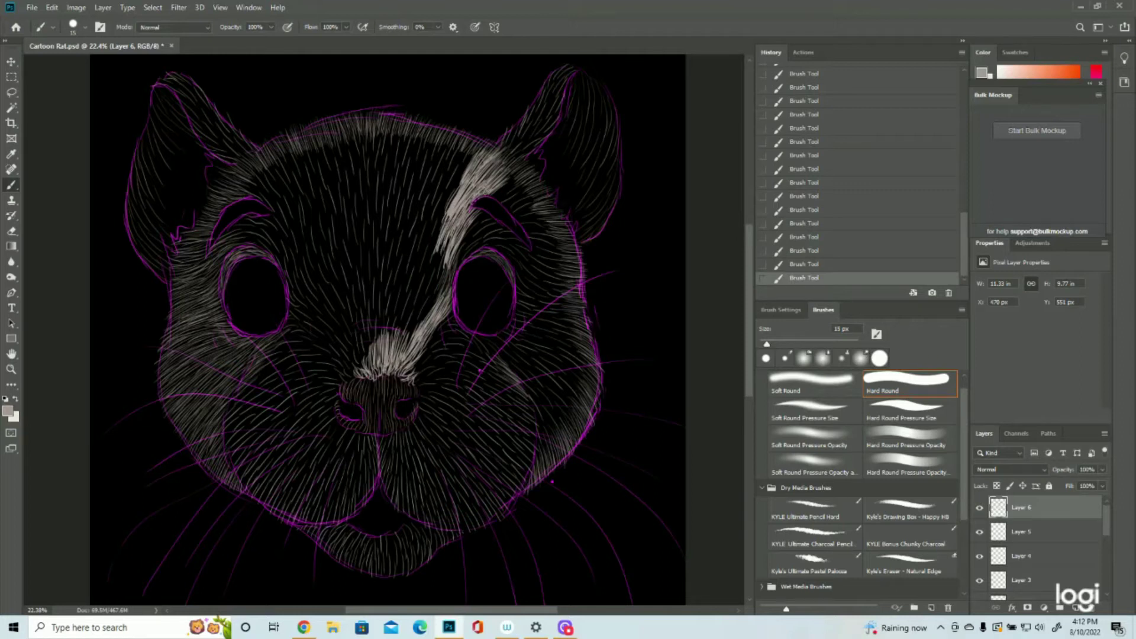
Close the gap beside the right eye's upper inner edge with taupe strokes joining the forehead fur to the nose band.
{"action": "mouse_move", "coordinate": [449, 268]}
{"action": "left_mouse_down"}
{"action": "mouse_move", "coordinate": [441, 295]}
{"action": "mouse_move", "coordinate": [458, 267]}
{"action": "mouse_move", "coordinate": [454, 276]}
{"action": "left_mouse_up"}
{"action": "left_click_drag", "start_coordinate": [468, 249], "coordinate": [452, 271]}
{"action": "mouse_move", "coordinate": [471, 243]}
{"action": "left_mouse_down"}
{"action": "mouse_move", "coordinate": [451, 272]}
{"action": "mouse_move", "coordinate": [465, 253]}
{"action": "mouse_move", "coordinate": [456, 261]}
{"action": "left_mouse_up"}
{"action": "left_click_drag", "start_coordinate": [467, 243], "coordinate": [438, 278]}
{"action": "left_click_drag", "start_coordinate": [448, 280], "coordinate": [436, 303]}
{"action": "mouse_move", "coordinate": [445, 280]}
{"action": "left_mouse_down"}
{"action": "mouse_move", "coordinate": [412, 333]}
{"action": "mouse_move", "coordinate": [421, 323]}
{"action": "left_mouse_up"}
Widen the taupe band on its inner side from beside the right eye down to the bridge of the nose.
{"action": "left_click_drag", "start_coordinate": [414, 331], "coordinate": [405, 353]}
{"action": "left_click_drag", "start_coordinate": [425, 297], "coordinate": [407, 336]}
{"action": "mouse_move", "coordinate": [416, 317]}
{"action": "left_mouse_down"}
{"action": "mouse_move", "coordinate": [400, 354]}
{"action": "mouse_move", "coordinate": [407, 332]}
{"action": "left_mouse_up"}
{"action": "mouse_move", "coordinate": [414, 318]}
{"action": "left_mouse_down"}
{"action": "mouse_move", "coordinate": [401, 343]}
{"action": "mouse_move", "coordinate": [413, 319]}
{"action": "left_mouse_up"}
{"action": "left_click_drag", "start_coordinate": [404, 338], "coordinate": [397, 348]}
{"action": "left_click_drag", "start_coordinate": [419, 309], "coordinate": [402, 340]}
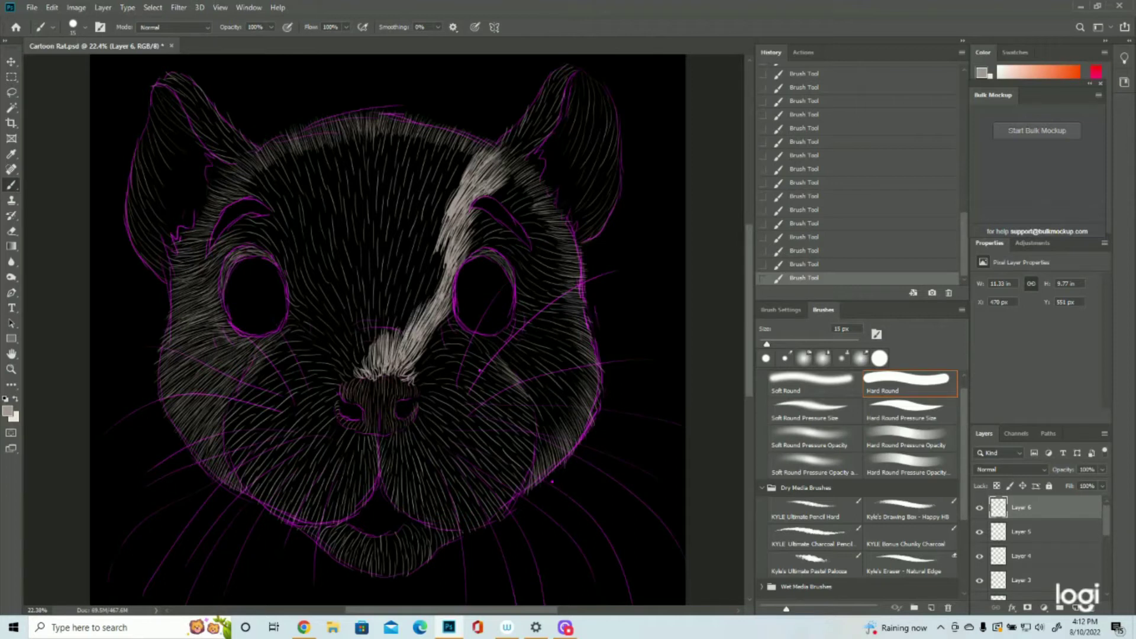
{"action": "left_click_drag", "start_coordinate": [443, 250], "coordinate": [416, 322]}
{"action": "left_click_drag", "start_coordinate": [426, 305], "coordinate": [412, 333]}
{"action": "mouse_move", "coordinate": [437, 269]}
{"action": "left_mouse_down"}
{"action": "mouse_move", "coordinate": [410, 325]}
{"action": "mouse_move", "coordinate": [414, 316]}
{"action": "left_mouse_up"}
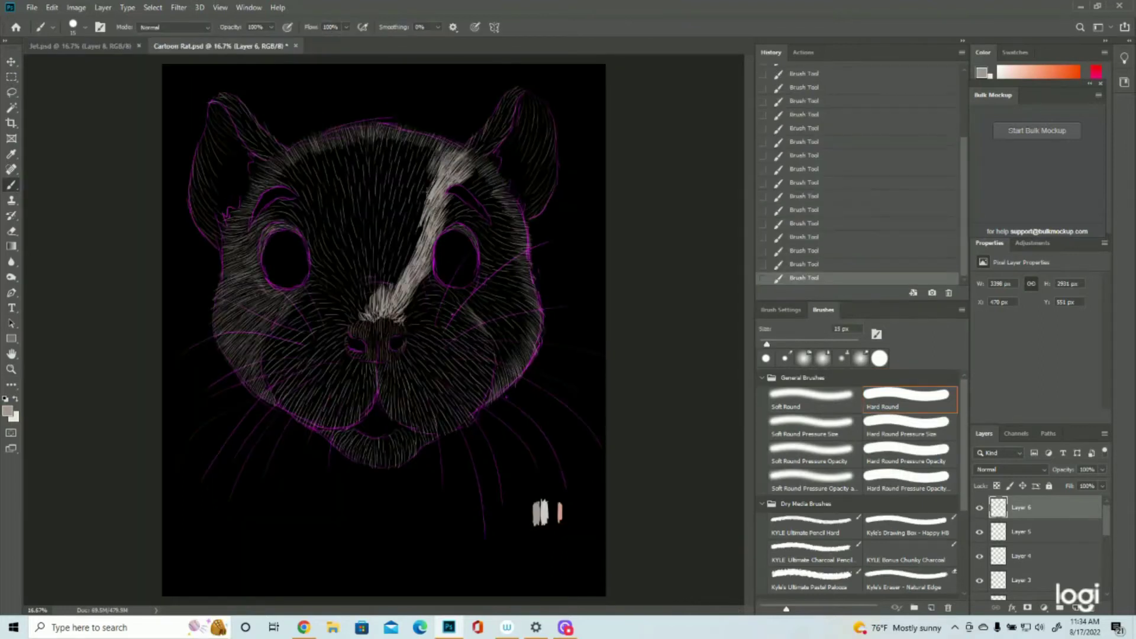
Broaden the taupe band towards the middle of the forehead, from the crown down to the bridge of the nose.
{"action": "left_click_drag", "start_coordinate": [441, 148], "coordinate": [414, 213]}
{"action": "left_click_drag", "start_coordinate": [432, 171], "coordinate": [391, 296]}
{"action": "left_click_drag", "start_coordinate": [417, 231], "coordinate": [403, 277]}
Paint dense taupe fur from the left side of the nose bridge up past the left eye's inner edge and over the eye.
{"action": "left_click_drag", "start_coordinate": [335, 278], "coordinate": [370, 317]}
{"action": "left_click_drag", "start_coordinate": [303, 237], "coordinate": [338, 286]}
{"action": "left_click_drag", "start_coordinate": [302, 233], "coordinate": [359, 299]}
{"action": "left_click_drag", "start_coordinate": [292, 212], "coordinate": [311, 252]}
{"action": "left_click_drag", "start_coordinate": [260, 204], "coordinate": [314, 231]}
Fill the right half of the forehead with long taupe strokes and add fur from the left eye's inner corner to the nose.
{"action": "left_click_drag", "start_coordinate": [374, 130], "coordinate": [356, 296]}
{"action": "left_click_drag", "start_coordinate": [414, 204], "coordinate": [379, 302]}
{"action": "mouse_move", "coordinate": [421, 145]}
{"action": "left_mouse_down"}
{"action": "mouse_move", "coordinate": [389, 289]}
{"action": "mouse_move", "coordinate": [384, 191]}
{"action": "mouse_move", "coordinate": [379, 263]}
{"action": "left_mouse_up"}
{"action": "left_click_drag", "start_coordinate": [305, 273], "coordinate": [356, 308]}
Surround the right eye with dense taupe strokes below, above and along its outer side.
{"action": "left_click_drag", "start_coordinate": [414, 271], "coordinate": [442, 290]}
{"action": "left_click_drag", "start_coordinate": [438, 281], "coordinate": [537, 318]}
{"action": "mouse_move", "coordinate": [438, 209]}
{"action": "left_mouse_down"}
{"action": "mouse_move", "coordinate": [474, 229]}
{"action": "mouse_move", "coordinate": [469, 221]}
{"action": "left_mouse_up"}
{"action": "left_click_drag", "start_coordinate": [452, 205], "coordinate": [520, 242]}
{"action": "left_click_drag", "start_coordinate": [462, 221], "coordinate": [523, 255]}
{"action": "left_click_drag", "start_coordinate": [477, 246], "coordinate": [525, 273]}
Fill the right cheek with dense taupe strokes from beneath the eye out to the face outline and down the jaw.
{"action": "left_click_drag", "start_coordinate": [465, 292], "coordinate": [509, 316]}
{"action": "left_click_drag", "start_coordinate": [474, 292], "coordinate": [525, 329]}
{"action": "mouse_move", "coordinate": [471, 288]}
{"action": "left_mouse_down"}
{"action": "mouse_move", "coordinate": [507, 274]}
{"action": "mouse_move", "coordinate": [526, 297]}
{"action": "left_mouse_up"}
{"action": "mouse_move", "coordinate": [492, 266]}
{"action": "left_mouse_down"}
{"action": "mouse_move", "coordinate": [534, 294]}
{"action": "mouse_move", "coordinate": [543, 318]}
{"action": "mouse_move", "coordinate": [527, 367]}
{"action": "left_mouse_up"}
{"action": "left_click_drag", "start_coordinate": [503, 301], "coordinate": [540, 352]}
{"action": "mouse_move", "coordinate": [482, 321]}
{"action": "left_mouse_down"}
{"action": "mouse_move", "coordinate": [516, 372]}
{"action": "mouse_move", "coordinate": [512, 391]}
{"action": "left_mouse_up"}
{"action": "mouse_move", "coordinate": [475, 299]}
{"action": "left_mouse_down"}
{"action": "mouse_move", "coordinate": [513, 345]}
{"action": "mouse_move", "coordinate": [525, 308]}
{"action": "left_mouse_up"}
Hide the sketch layer and fill the fur around the right eyebrow and above the left eyebrow with taupe strokes.
{"action": "scroll", "coordinate": [1036, 544], "scroll_direction": "down", "scroll_amount": 1}
{"action": "left_click", "coordinate": [979, 581]}
{"action": "left_click_drag", "start_coordinate": [473, 184], "coordinate": [508, 211]}
{"action": "left_click", "coordinate": [980, 581]}
{"action": "left_click_drag", "start_coordinate": [456, 157], "coordinate": [504, 192]}
{"action": "left_click_drag", "start_coordinate": [473, 181], "coordinate": [510, 204]}
{"action": "left_click_drag", "start_coordinate": [309, 200], "coordinate": [284, 157]}
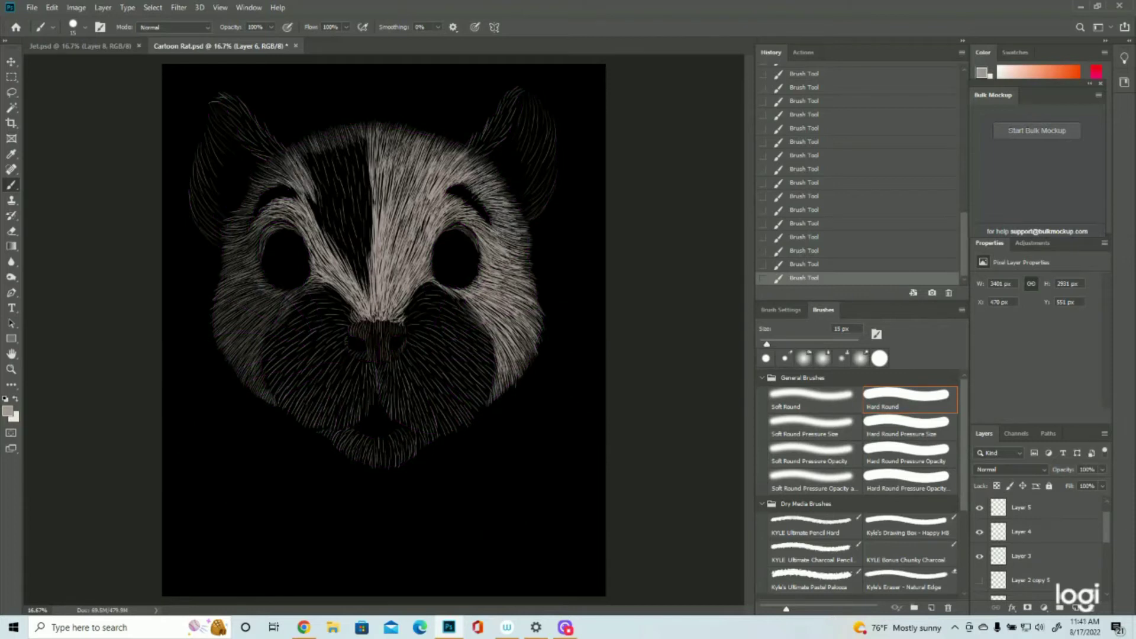
Fill most of the left half of the forehead with long taupe strokes from the crown down to the nose bridge.
{"action": "left_click_drag", "start_coordinate": [363, 181], "coordinate": [352, 133]}
{"action": "left_click_drag", "start_coordinate": [332, 193], "coordinate": [312, 146]}
{"action": "left_click_drag", "start_coordinate": [369, 248], "coordinate": [358, 184]}
{"action": "left_click_drag", "start_coordinate": [364, 290], "coordinate": [343, 230]}
{"action": "left_click_drag", "start_coordinate": [366, 254], "coordinate": [355, 184]}
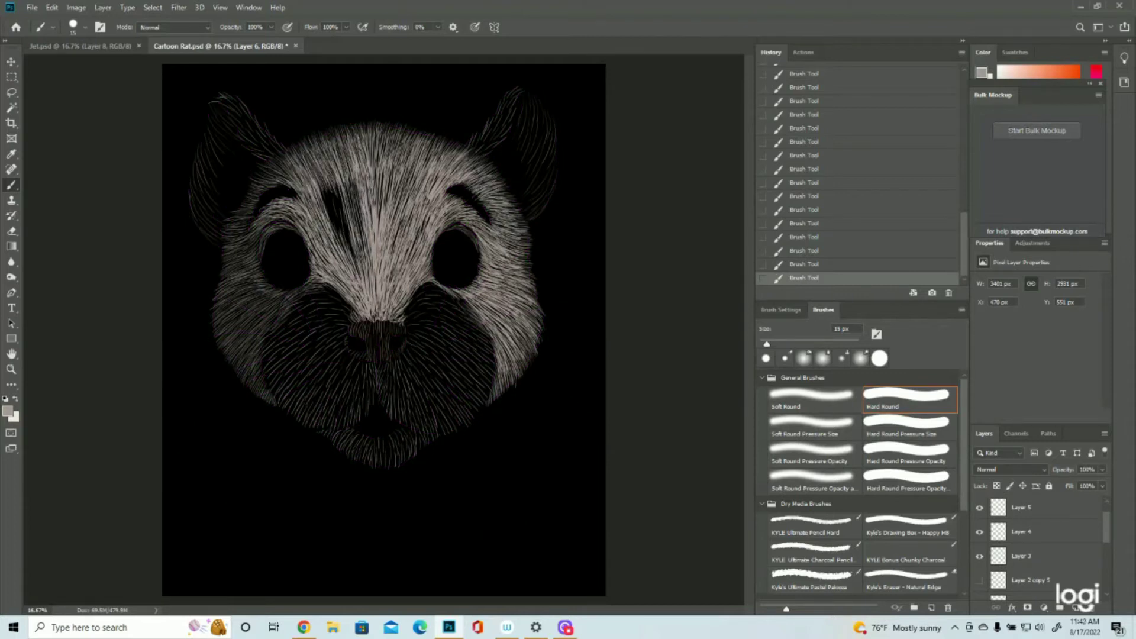
Close the remaining dark gap left of the forehead's centre and touch up the fur beside the right eye.
{"action": "left_click_drag", "start_coordinate": [349, 237], "coordinate": [329, 189]}
{"action": "left_click_drag", "start_coordinate": [357, 219], "coordinate": [345, 168]}
{"action": "left_click_drag", "start_coordinate": [512, 256], "coordinate": [532, 273]}
{"action": "mouse_move", "coordinate": [398, 202]}
{"action": "left_mouse_down"}
{"action": "mouse_move", "coordinate": [412, 166]}
{"action": "mouse_move", "coordinate": [380, 131]}
{"action": "left_mouse_up"}
{"action": "left_click_drag", "start_coordinate": [364, 226], "coordinate": [346, 175]}
Add taupe strokes beneath the left eye and over the right eye, and check the fur by toggling Layer 6 and Layer 5.
{"action": "left_click_drag", "start_coordinate": [324, 283], "coordinate": [258, 304]}
{"action": "left_click_drag", "start_coordinate": [269, 281], "coordinate": [244, 306]}
{"action": "scroll", "coordinate": [214, 214], "scroll_direction": "up", "scroll_amount": 1}
{"action": "left_click_drag", "start_coordinate": [459, 224], "coordinate": [490, 239]}
{"action": "left_click", "coordinate": [979, 508]}
{"action": "left_click", "coordinate": [979, 508]}
{"action": "left_click", "coordinate": [979, 532]}
{"action": "left_click", "coordinate": [979, 532]}
{"action": "left_click", "coordinate": [979, 532]}
Paint dense taupe fur across the top of the muzzle on both sides of the nose, below the eyes.
{"action": "scroll", "coordinate": [1039, 532], "scroll_direction": "up", "scroll_amount": 1}
{"action": "left_click_drag", "start_coordinate": [416, 331], "coordinate": [440, 314]}
{"action": "mouse_move", "coordinate": [423, 308]}
{"action": "left_mouse_down"}
{"action": "mouse_move", "coordinate": [460, 290]}
{"action": "mouse_move", "coordinate": [487, 333]}
{"action": "left_mouse_up"}
{"action": "mouse_move", "coordinate": [431, 307]}
{"action": "left_mouse_down"}
{"action": "mouse_move", "coordinate": [478, 302]}
{"action": "mouse_move", "coordinate": [489, 328]}
{"action": "mouse_move", "coordinate": [473, 325]}
{"action": "left_mouse_up"}
{"action": "left_click_drag", "start_coordinate": [452, 307], "coordinate": [485, 318]}
{"action": "mouse_move", "coordinate": [329, 296]}
{"action": "left_mouse_down"}
{"action": "mouse_move", "coordinate": [291, 322]}
{"action": "mouse_move", "coordinate": [319, 292]}
{"action": "left_mouse_up"}
{"action": "mouse_move", "coordinate": [361, 329]}
{"action": "left_mouse_down"}
{"action": "mouse_move", "coordinate": [321, 311]}
{"action": "mouse_move", "coordinate": [320, 323]}
{"action": "mouse_move", "coordinate": [290, 327]}
{"action": "left_mouse_up"}
{"action": "left_click_drag", "start_coordinate": [337, 337], "coordinate": [300, 325]}
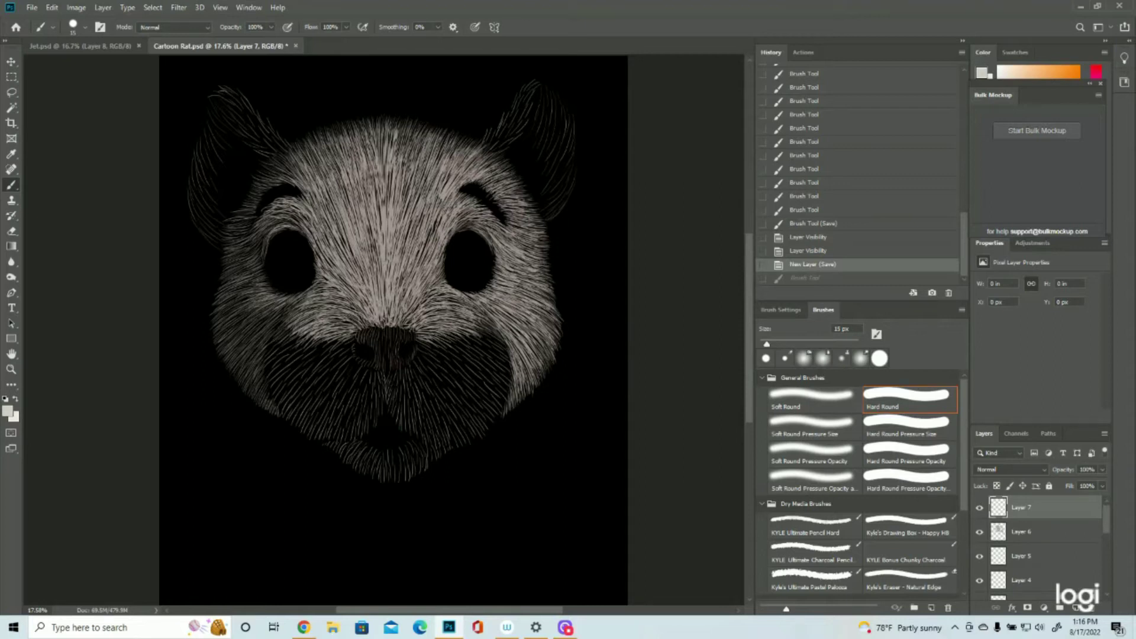
On a new layer, outline the left side of the muzzle with short light grey strokes.
{"action": "left_click_drag", "start_coordinate": [284, 320], "coordinate": [267, 341]}
{"action": "left_click_drag", "start_coordinate": [278, 333], "coordinate": [271, 347]}
{"action": "mouse_move", "coordinate": [283, 335]}
{"action": "left_mouse_down"}
{"action": "mouse_move", "coordinate": [274, 349]}
{"action": "mouse_move", "coordinate": [273, 336]}
{"action": "left_mouse_up"}
{"action": "left_click_drag", "start_coordinate": [283, 325], "coordinate": [272, 345]}
{"action": "left_click_drag", "start_coordinate": [285, 330], "coordinate": [276, 341]}
{"action": "left_click_drag", "start_coordinate": [288, 320], "coordinate": [268, 349]}
{"action": "mouse_move", "coordinate": [276, 340]}
{"action": "left_mouse_down"}
{"action": "mouse_move", "coordinate": [260, 358]}
{"action": "mouse_move", "coordinate": [285, 348]}
{"action": "mouse_move", "coordinate": [269, 365]}
{"action": "mouse_move", "coordinate": [268, 379]}
{"action": "mouse_move", "coordinate": [283, 364]}
{"action": "mouse_move", "coordinate": [273, 377]}
{"action": "mouse_move", "coordinate": [271, 365]}
{"action": "mouse_move", "coordinate": [272, 389]}
{"action": "mouse_move", "coordinate": [287, 381]}
{"action": "mouse_move", "coordinate": [272, 411]}
{"action": "left_mouse_up"}
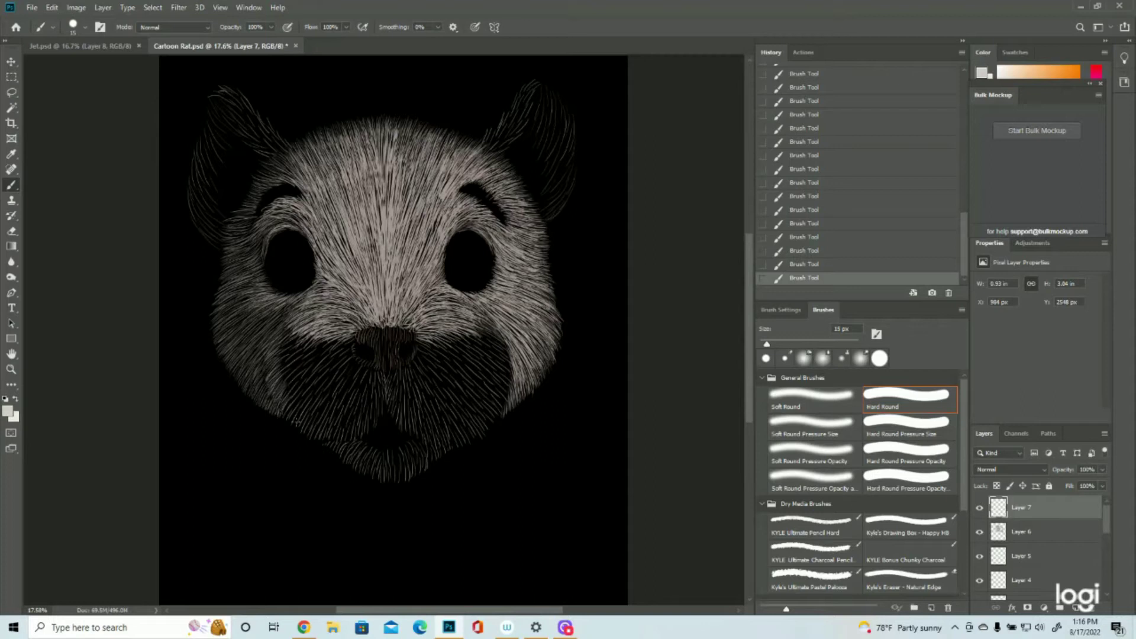
Continue the light grey strokes along the left muzzle's lower edge to the mouth and up the centre line.
{"action": "mouse_move", "coordinate": [292, 395]}
{"action": "left_mouse_down"}
{"action": "mouse_move", "coordinate": [293, 429]}
{"action": "mouse_move", "coordinate": [313, 407]}
{"action": "mouse_move", "coordinate": [304, 441]}
{"action": "mouse_move", "coordinate": [316, 416]}
{"action": "mouse_move", "coordinate": [314, 436]}
{"action": "mouse_move", "coordinate": [341, 420]}
{"action": "mouse_move", "coordinate": [299, 425]}
{"action": "left_mouse_up"}
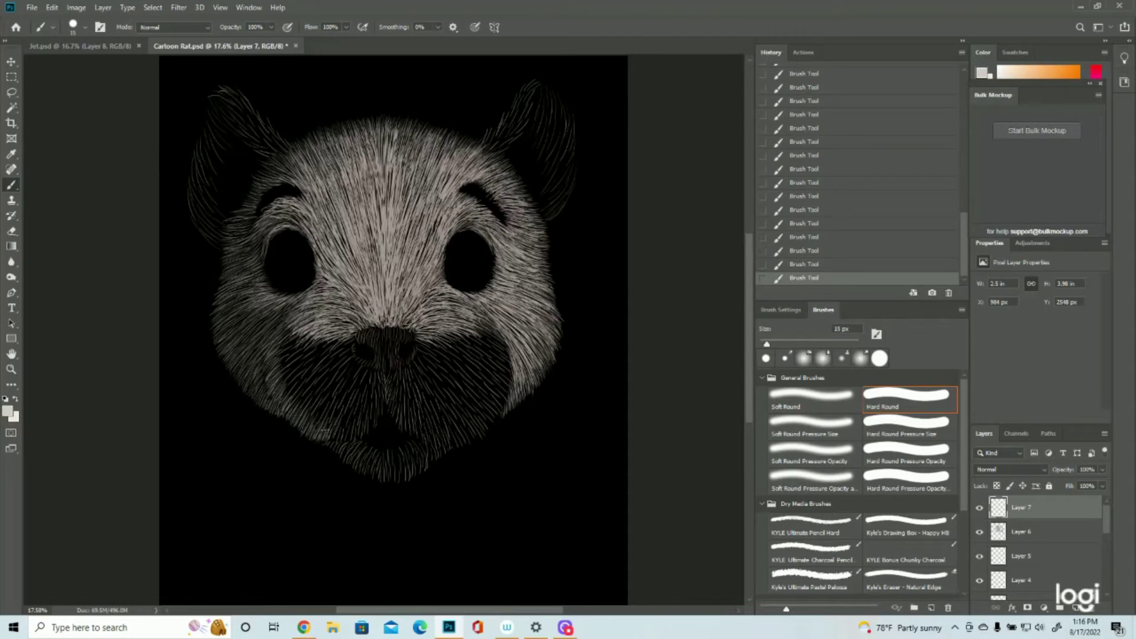
{"action": "left_click_drag", "start_coordinate": [323, 447], "coordinate": [339, 439]}
{"action": "left_click_drag", "start_coordinate": [383, 392], "coordinate": [372, 428]}
{"action": "mouse_move", "coordinate": [365, 408]}
{"action": "left_mouse_down"}
{"action": "mouse_move", "coordinate": [361, 438]}
{"action": "mouse_move", "coordinate": [352, 427]}
{"action": "mouse_move", "coordinate": [343, 441]}
{"action": "left_mouse_up"}
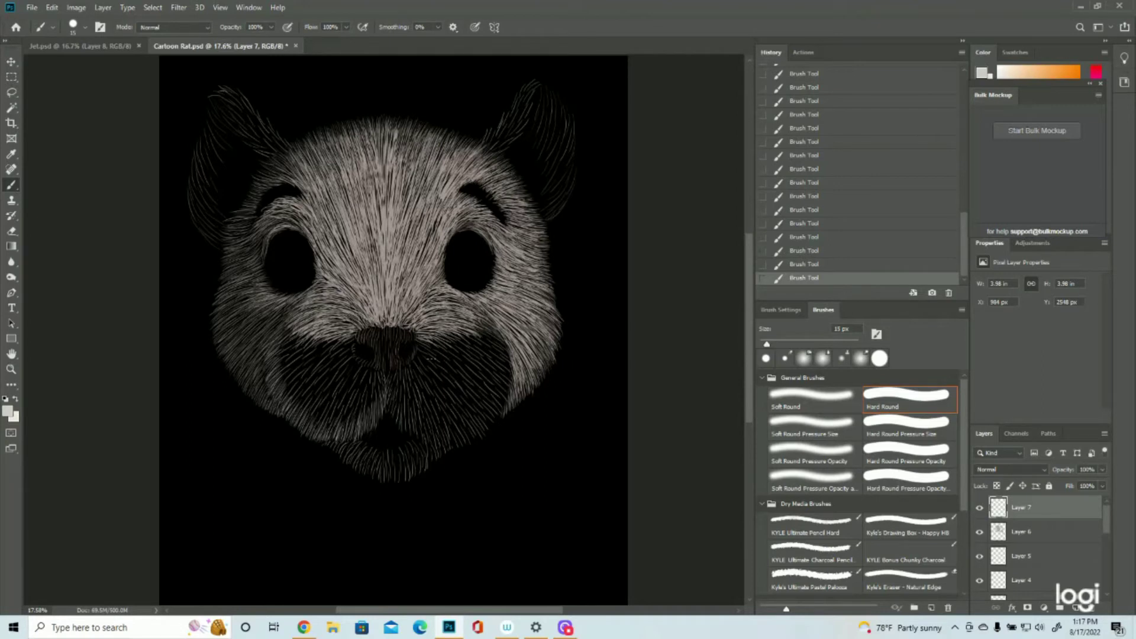
Edge the right half of the muzzle with light grey strokes along the centre line, lower edge and outer side.
{"action": "mouse_move", "coordinate": [393, 368]}
{"action": "left_mouse_down"}
{"action": "mouse_move", "coordinate": [385, 388]}
{"action": "mouse_move", "coordinate": [390, 375]}
{"action": "left_mouse_up"}
{"action": "mouse_move", "coordinate": [397, 409]}
{"action": "left_mouse_down"}
{"action": "mouse_move", "coordinate": [400, 399]}
{"action": "mouse_move", "coordinate": [399, 430]}
{"action": "mouse_move", "coordinate": [435, 437]}
{"action": "mouse_move", "coordinate": [453, 436]}
{"action": "mouse_move", "coordinate": [452, 418]}
{"action": "mouse_move", "coordinate": [464, 431]}
{"action": "mouse_move", "coordinate": [459, 416]}
{"action": "left_mouse_up"}
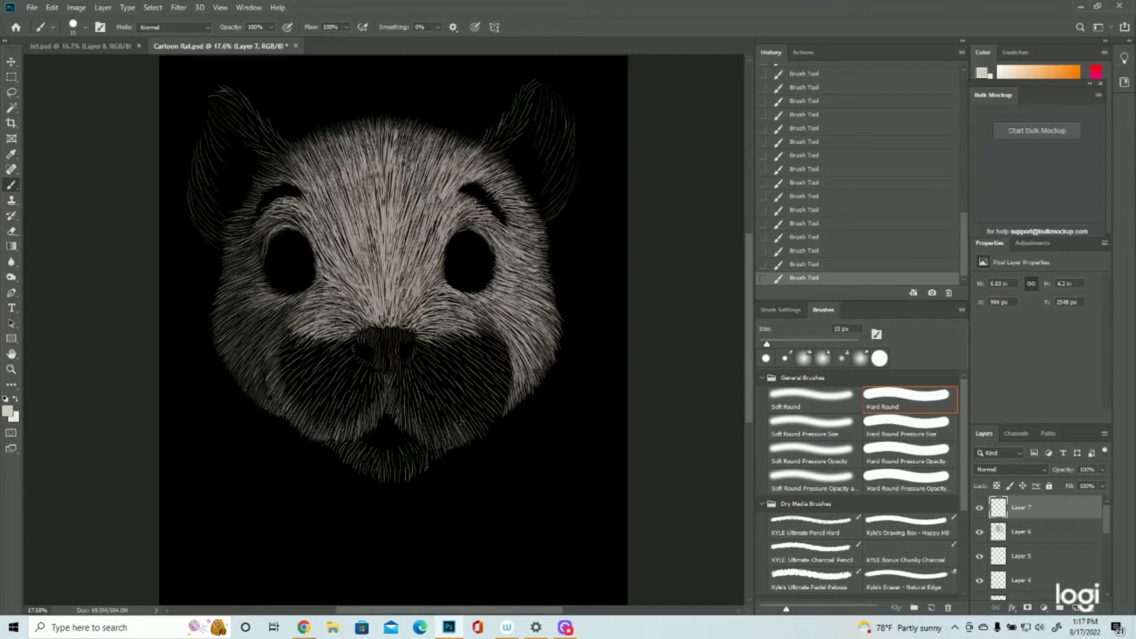
{"action": "left_click_drag", "start_coordinate": [494, 340], "coordinate": [497, 350]}
{"action": "left_click_drag", "start_coordinate": [503, 366], "coordinate": [502, 375]}
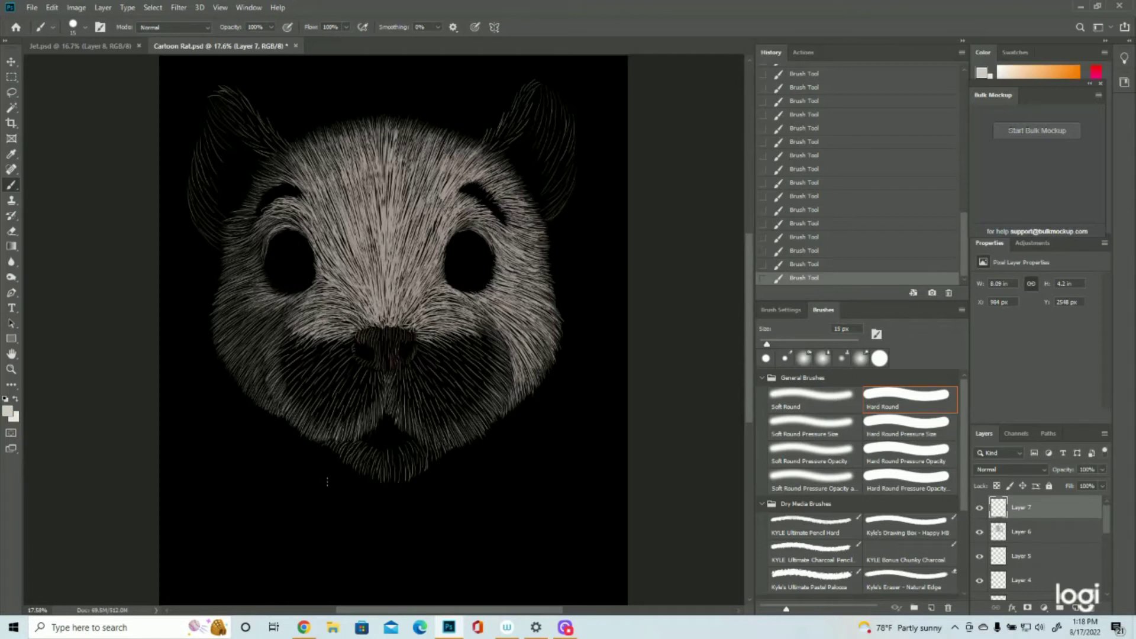
Cover the chin with light grey strokes and thicken the fur on the left half of the muzzle.
{"action": "left_click_drag", "start_coordinate": [389, 451], "coordinate": [399, 484]}
{"action": "mouse_move", "coordinate": [395, 445]}
{"action": "left_mouse_down"}
{"action": "mouse_move", "coordinate": [403, 485]}
{"action": "mouse_move", "coordinate": [408, 461]}
{"action": "mouse_move", "coordinate": [412, 473]}
{"action": "mouse_move", "coordinate": [440, 465]}
{"action": "mouse_move", "coordinate": [378, 474]}
{"action": "left_mouse_up"}
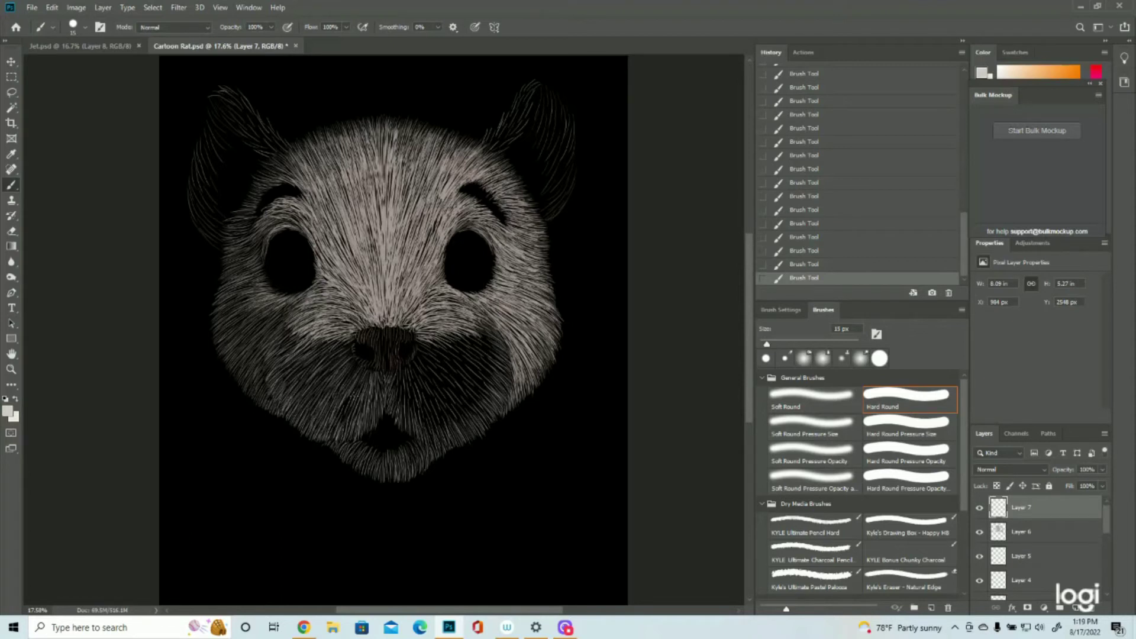
{"action": "left_click_drag", "start_coordinate": [353, 401], "coordinate": [328, 440]}
Paint a dense light grey tuft on the right half of the muzzle, fanning outwards and downwards from the nose.
{"action": "mouse_move", "coordinate": [418, 354]}
{"action": "left_mouse_down"}
{"action": "mouse_move", "coordinate": [434, 375]}
{"action": "mouse_move", "coordinate": [449, 357]}
{"action": "left_mouse_up"}
{"action": "left_click_drag", "start_coordinate": [427, 341], "coordinate": [460, 351]}
{"action": "left_click_drag", "start_coordinate": [434, 338], "coordinate": [466, 355]}
{"action": "mouse_move", "coordinate": [442, 336]}
{"action": "left_mouse_down"}
{"action": "mouse_move", "coordinate": [463, 346]}
{"action": "mouse_move", "coordinate": [432, 377]}
{"action": "mouse_move", "coordinate": [442, 382]}
{"action": "left_mouse_up"}
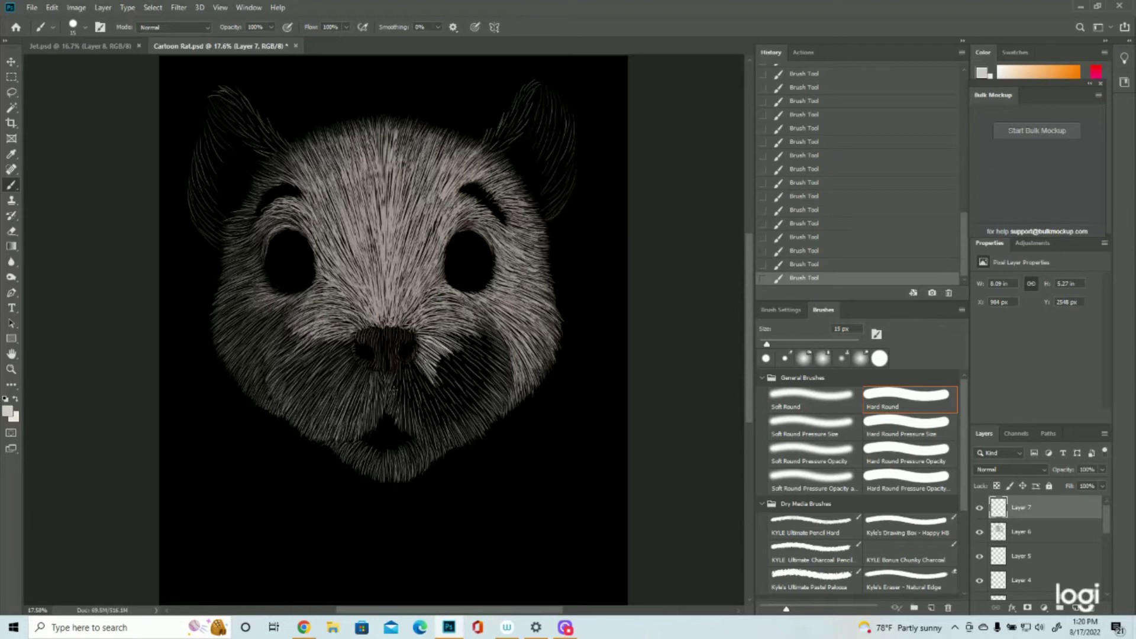
{"action": "left_click_drag", "start_coordinate": [418, 360], "coordinate": [428, 396]}
{"action": "mouse_move", "coordinate": [411, 363]}
{"action": "left_mouse_down"}
{"action": "mouse_move", "coordinate": [421, 405]}
{"action": "mouse_move", "coordinate": [410, 395]}
{"action": "left_mouse_up"}
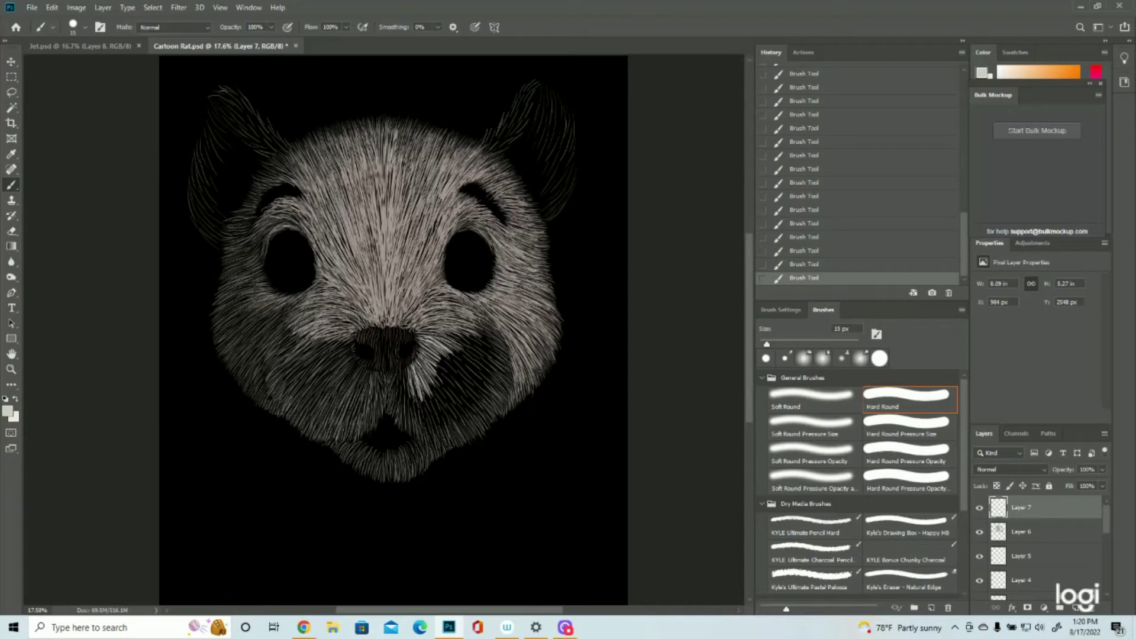
Fill the upper right half of the muzzle with dense light grey strokes sweeping from the tuft to its outer edge.
{"action": "mouse_move", "coordinate": [438, 354]}
{"action": "left_mouse_down"}
{"action": "mouse_move", "coordinate": [507, 398]}
{"action": "mouse_move", "coordinate": [494, 338]}
{"action": "mouse_move", "coordinate": [492, 352]}
{"action": "mouse_move", "coordinate": [467, 340]}
{"action": "left_mouse_up"}
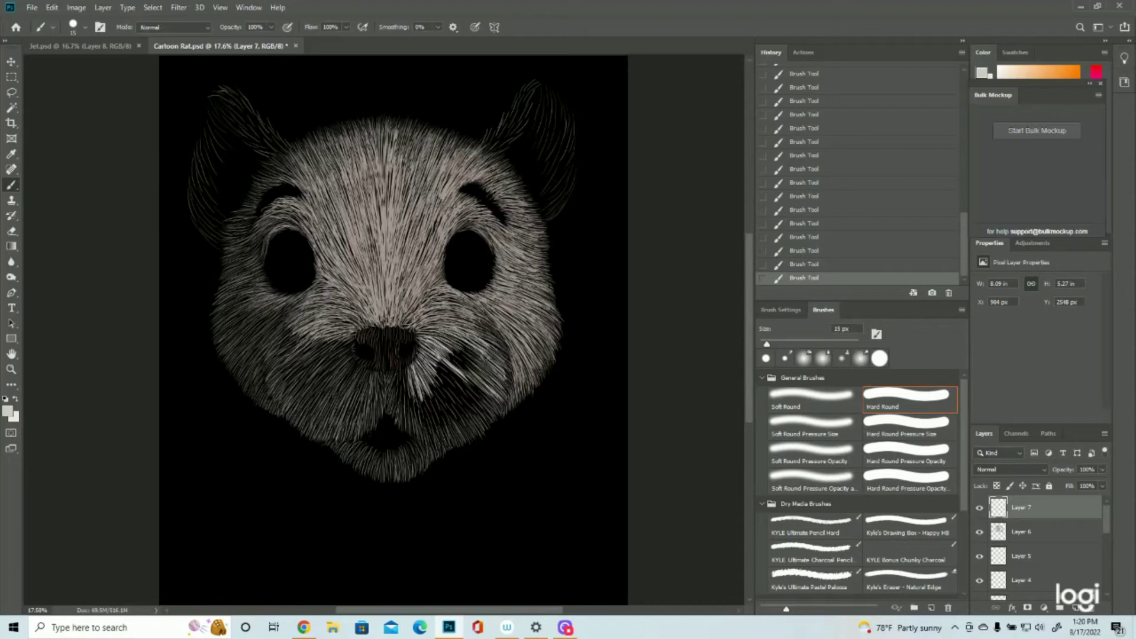
{"action": "left_click_drag", "start_coordinate": [436, 338], "coordinate": [454, 349]}
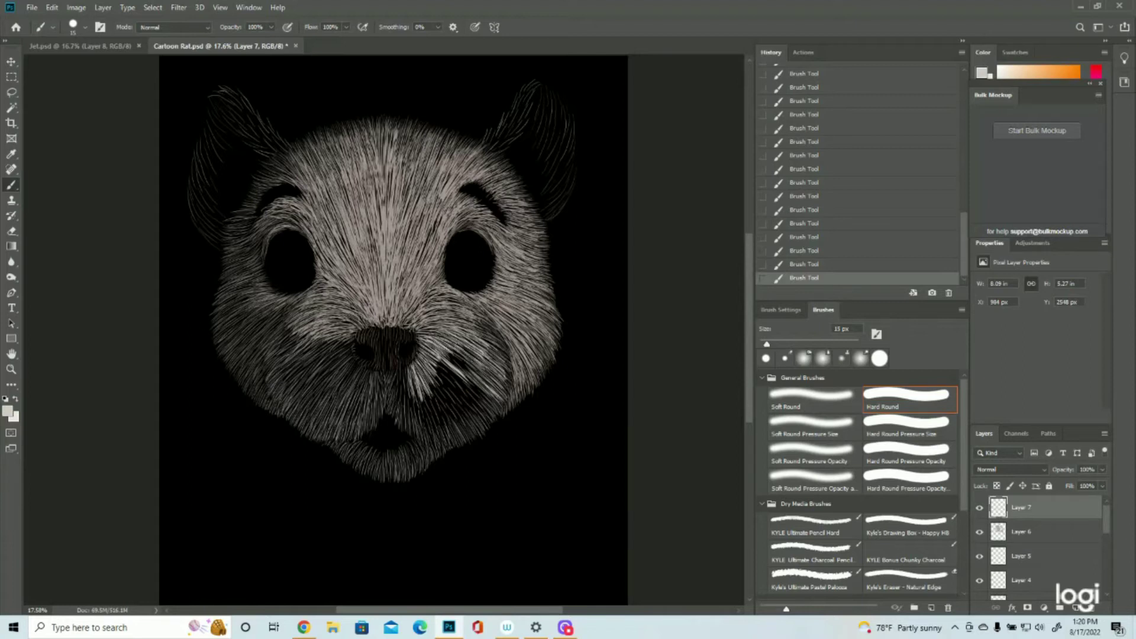
{"action": "mouse_move", "coordinate": [480, 344]}
{"action": "left_mouse_down"}
{"action": "mouse_move", "coordinate": [501, 362]}
{"action": "mouse_move", "coordinate": [503, 341]}
{"action": "left_mouse_up"}
{"action": "mouse_move", "coordinate": [482, 327]}
{"action": "left_mouse_down"}
{"action": "mouse_move", "coordinate": [498, 341]}
{"action": "mouse_move", "coordinate": [480, 377]}
{"action": "mouse_move", "coordinate": [471, 365]}
{"action": "mouse_move", "coordinate": [484, 382]}
{"action": "mouse_move", "coordinate": [472, 381]}
{"action": "mouse_move", "coordinate": [484, 386]}
{"action": "mouse_move", "coordinate": [473, 370]}
{"action": "mouse_move", "coordinate": [501, 381]}
{"action": "mouse_move", "coordinate": [478, 404]}
{"action": "mouse_move", "coordinate": [497, 407]}
{"action": "left_mouse_up"}
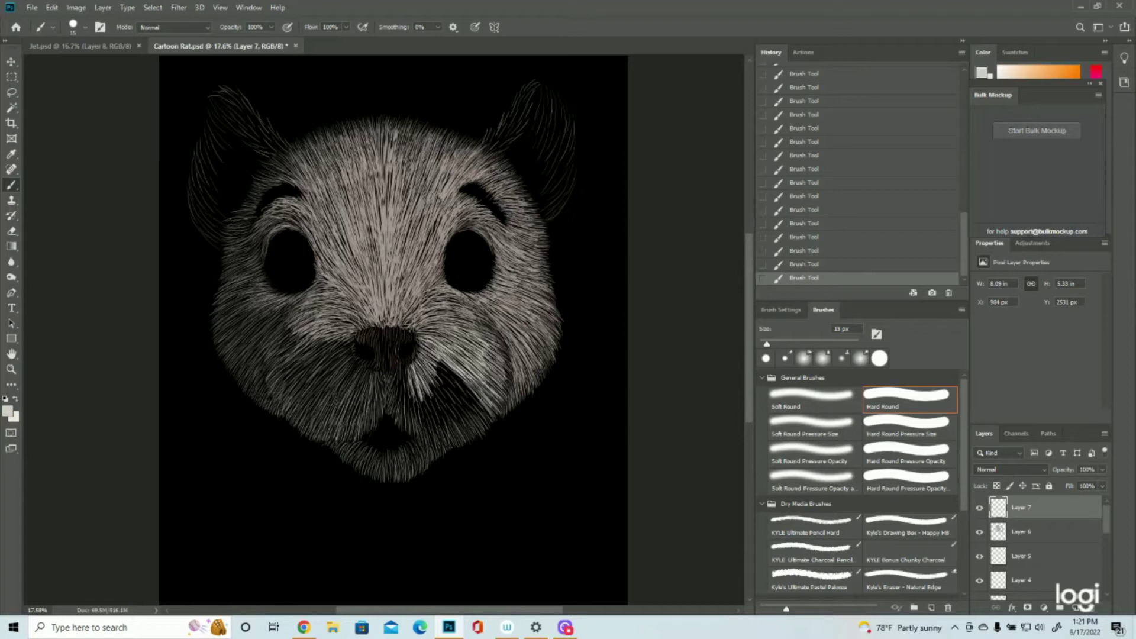
Extend the light grey fur on the right half of the muzzle along its lower outer edge and beside the centre line.
{"action": "left_click_drag", "start_coordinate": [467, 390], "coordinate": [483, 425]}
{"action": "left_click_drag", "start_coordinate": [468, 382], "coordinate": [486, 414]}
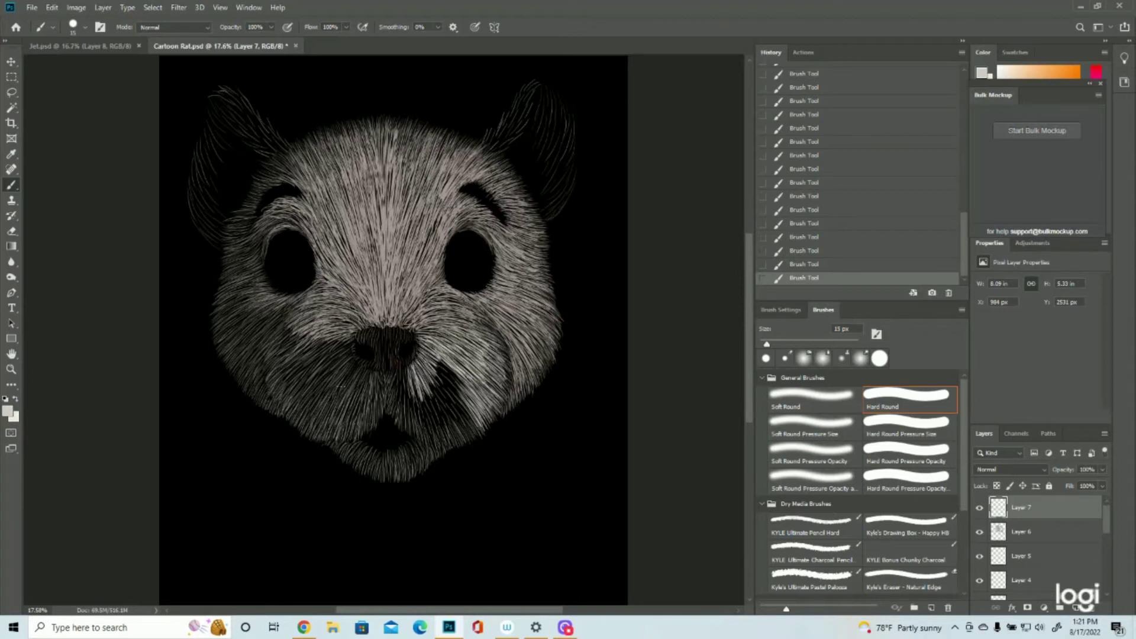
{"action": "left_click_drag", "start_coordinate": [411, 370], "coordinate": [396, 398]}
{"action": "mouse_move", "coordinate": [405, 367]}
{"action": "left_mouse_down"}
{"action": "mouse_move", "coordinate": [385, 389]}
{"action": "mouse_move", "coordinate": [391, 418]}
{"action": "mouse_move", "coordinate": [400, 424]}
{"action": "mouse_move", "coordinate": [396, 405]}
{"action": "mouse_move", "coordinate": [407, 415]}
{"action": "mouse_move", "coordinate": [404, 431]}
{"action": "left_mouse_up"}
{"action": "mouse_move", "coordinate": [412, 391]}
{"action": "left_mouse_down"}
{"action": "mouse_move", "coordinate": [405, 422]}
{"action": "mouse_move", "coordinate": [414, 426]}
{"action": "left_mouse_up"}
{"action": "left_click_drag", "start_coordinate": [422, 399], "coordinate": [416, 422]}
{"action": "left_click_drag", "start_coordinate": [423, 402], "coordinate": [414, 432]}
{"action": "left_click_drag", "start_coordinate": [427, 419], "coordinate": [418, 432]}
{"action": "mouse_move", "coordinate": [415, 389]}
{"action": "left_mouse_down"}
{"action": "mouse_move", "coordinate": [409, 424]}
{"action": "mouse_move", "coordinate": [414, 414]}
{"action": "mouse_move", "coordinate": [420, 431]}
{"action": "mouse_move", "coordinate": [407, 422]}
{"action": "left_mouse_up"}
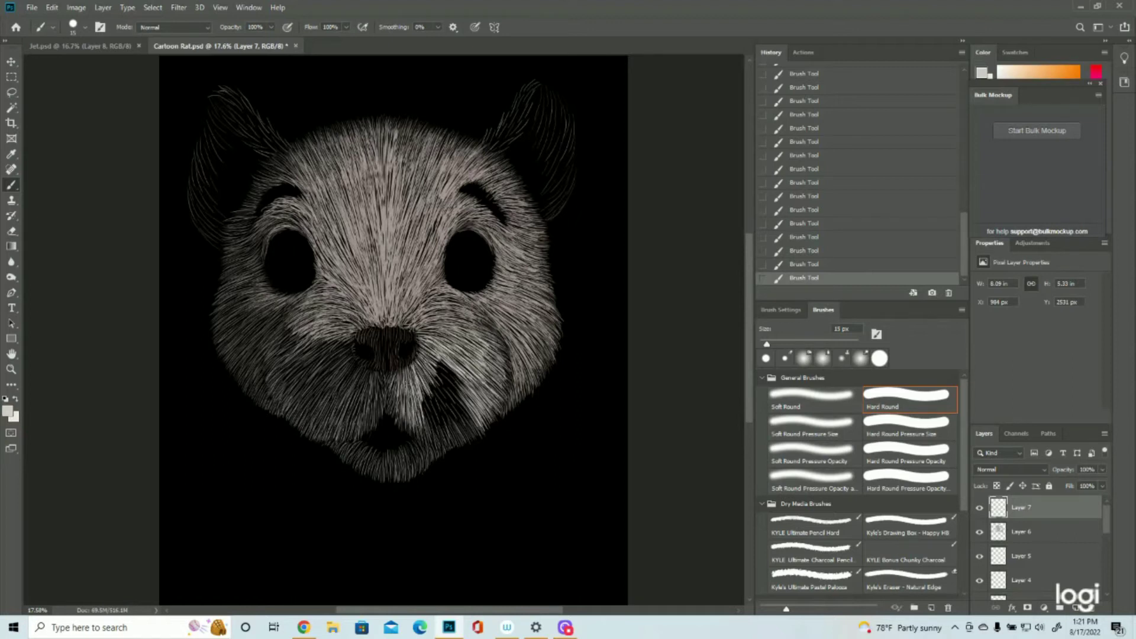
{"action": "left_click_drag", "start_coordinate": [392, 382], "coordinate": [396, 400]}
{"action": "mouse_move", "coordinate": [453, 386]}
{"action": "left_mouse_down"}
{"action": "mouse_move", "coordinate": [441, 376]}
{"action": "mouse_move", "coordinate": [441, 426]}
{"action": "mouse_move", "coordinate": [467, 384]}
{"action": "left_mouse_up"}
Cover the left half of the muzzle with light grey strokes and fill out the right half and the chin.
{"action": "mouse_move", "coordinate": [379, 396]}
{"action": "left_mouse_down"}
{"action": "mouse_move", "coordinate": [355, 409]}
{"action": "mouse_move", "coordinate": [302, 367]}
{"action": "mouse_move", "coordinate": [278, 366]}
{"action": "mouse_move", "coordinate": [295, 425]}
{"action": "left_mouse_up"}
{"action": "left_click_drag", "start_coordinate": [350, 382], "coordinate": [320, 432]}
{"action": "left_click_drag", "start_coordinate": [337, 358], "coordinate": [303, 392]}
{"action": "left_click_drag", "start_coordinate": [320, 343], "coordinate": [275, 378]}
{"action": "left_click_drag", "start_coordinate": [304, 368], "coordinate": [279, 404]}
{"action": "left_click_drag", "start_coordinate": [476, 364], "coordinate": [501, 396]}
{"action": "mouse_move", "coordinate": [414, 450]}
{"action": "left_mouse_down"}
{"action": "mouse_move", "coordinate": [406, 477]}
{"action": "mouse_move", "coordinate": [373, 477]}
{"action": "mouse_move", "coordinate": [418, 465]}
{"action": "left_mouse_up"}
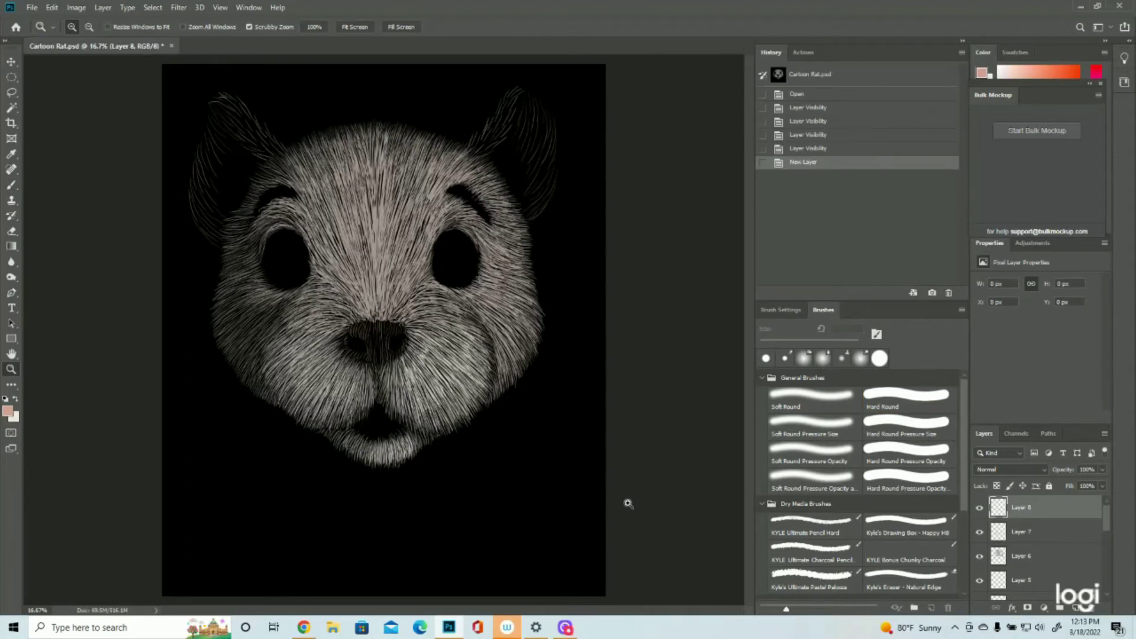
{"action": "left_click", "coordinate": [408, 292]}
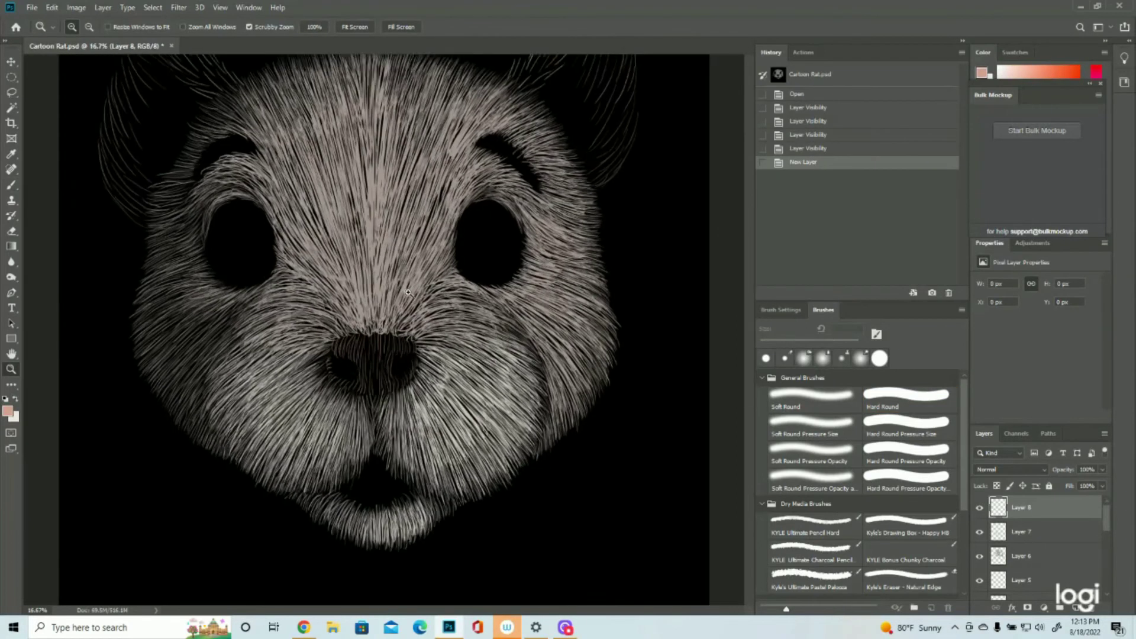
{"action": "left_click", "coordinate": [408, 299], "text": "alt"}
{"action": "scroll", "coordinate": [388, 373], "scroll_direction": "up", "scroll_amount": 1}
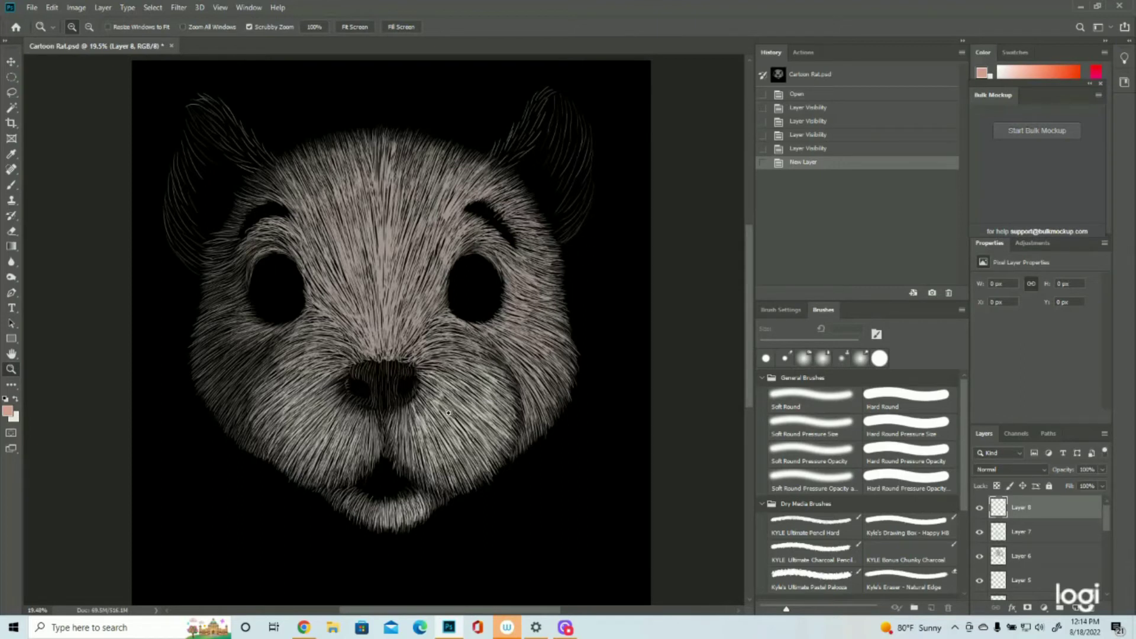
{"action": "left_click", "coordinate": [403, 393]}
{"action": "left_click", "coordinate": [382, 381]}
{"action": "key", "text": "b"}
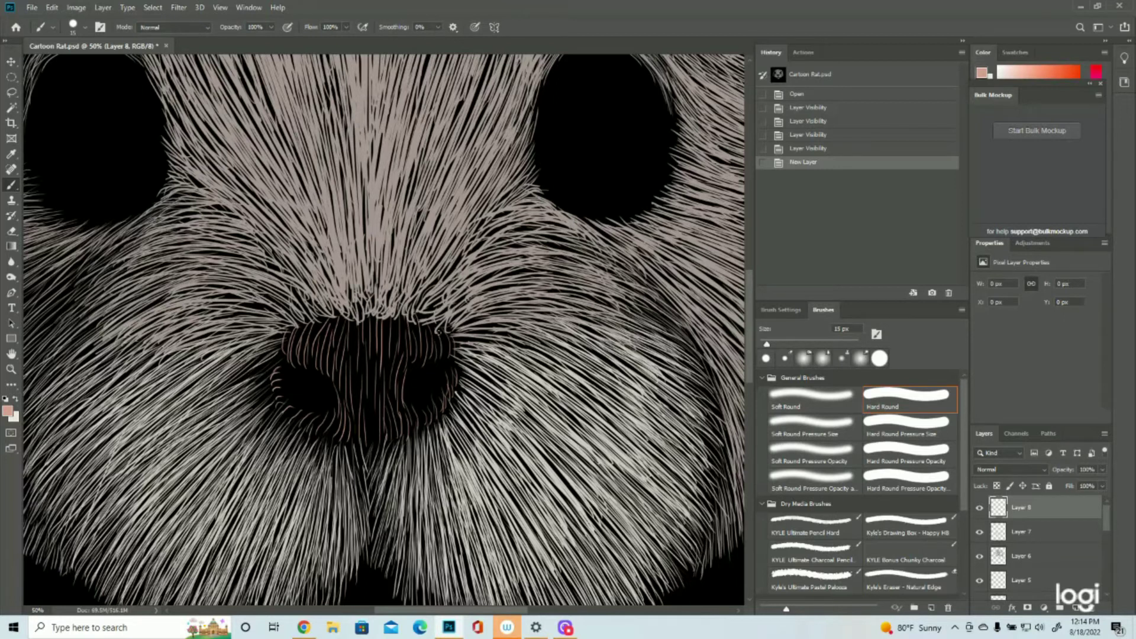
{"action": "left_click_drag", "start_coordinate": [441, 355], "coordinate": [437, 361]}
{"action": "mouse_move", "coordinate": [445, 327]}
{"action": "left_mouse_down"}
{"action": "mouse_move", "coordinate": [437, 360]}
{"action": "mouse_move", "coordinate": [460, 369]}
{"action": "left_mouse_up"}
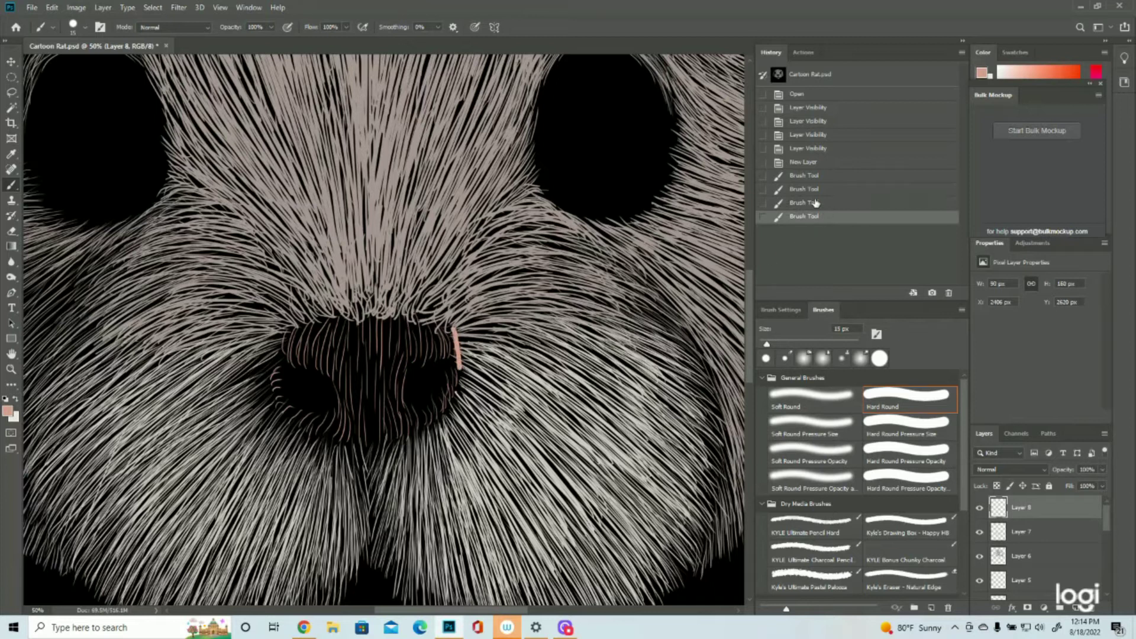
{"action": "left_click", "coordinate": [812, 164]}
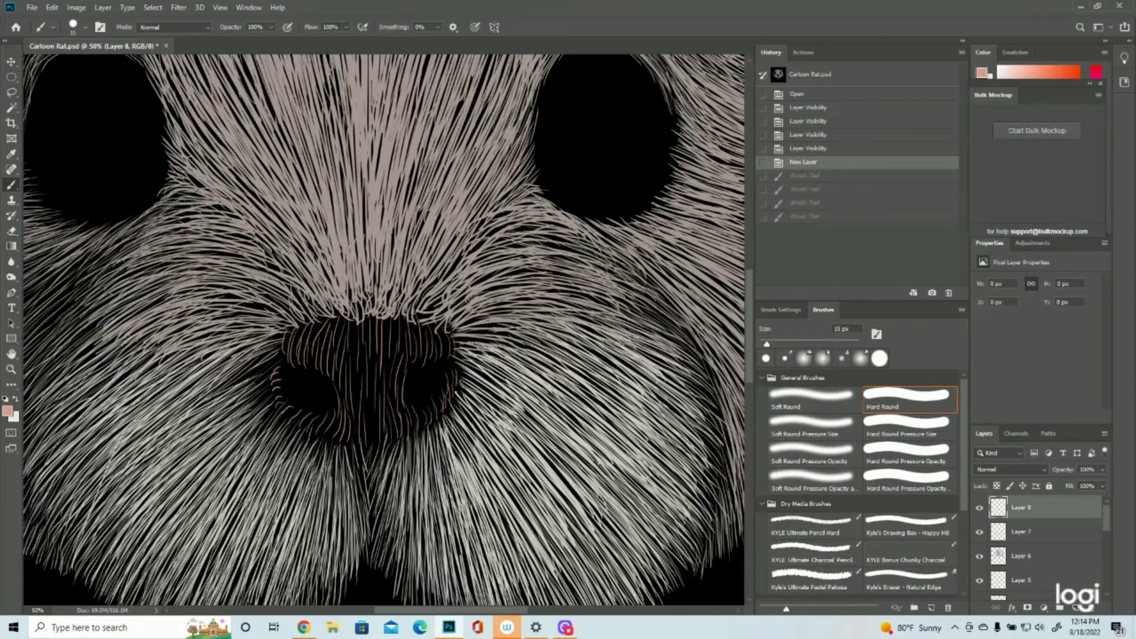
{"action": "key", "text": "ctrl+shift+z"}
{"action": "key", "text": "ctrl+shift+z"}
{"action": "key", "text": "ctrl+shift+z"}
{"action": "key", "text": "ctrl+shift+z"}
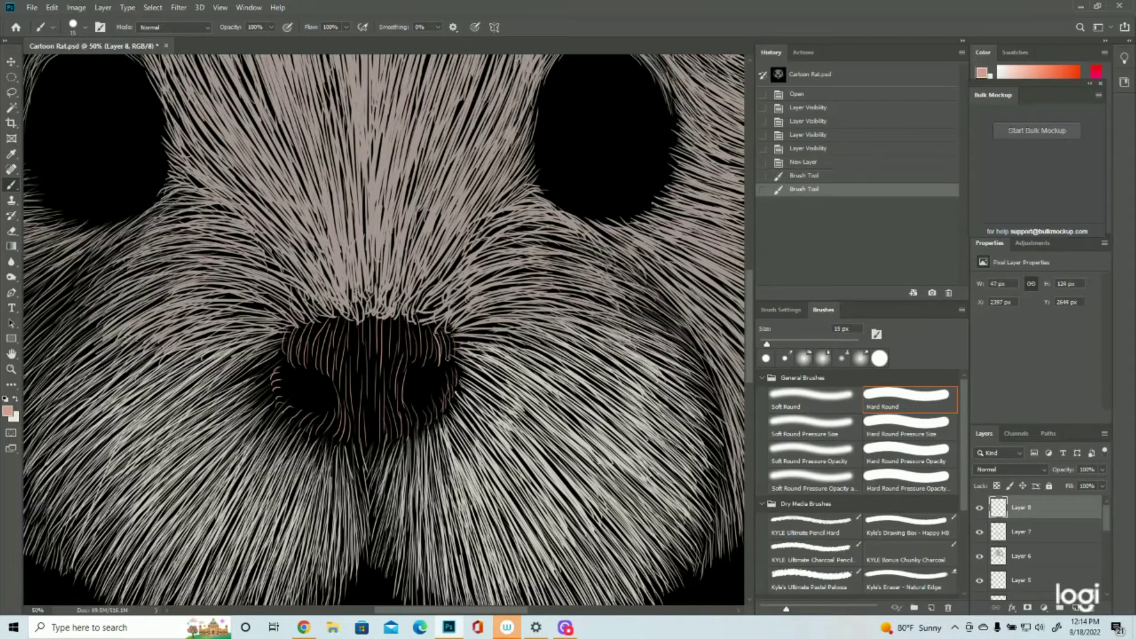
Cover the nose with fine pink strokes around both nostrils, working from its upper right part across to the left.
{"action": "left_click_drag", "start_coordinate": [437, 332], "coordinate": [442, 359]}
{"action": "left_click_drag", "start_coordinate": [430, 333], "coordinate": [432, 359]}
{"action": "mouse_move", "coordinate": [426, 330]}
{"action": "left_mouse_down"}
{"action": "mouse_move", "coordinate": [430, 358]}
{"action": "mouse_move", "coordinate": [419, 355]}
{"action": "left_mouse_up"}
{"action": "left_click_drag", "start_coordinate": [411, 334], "coordinate": [410, 355]}
{"action": "left_click", "coordinate": [11, 371]}
{"action": "left_click_drag", "start_coordinate": [477, 375], "coordinate": [439, 383]}
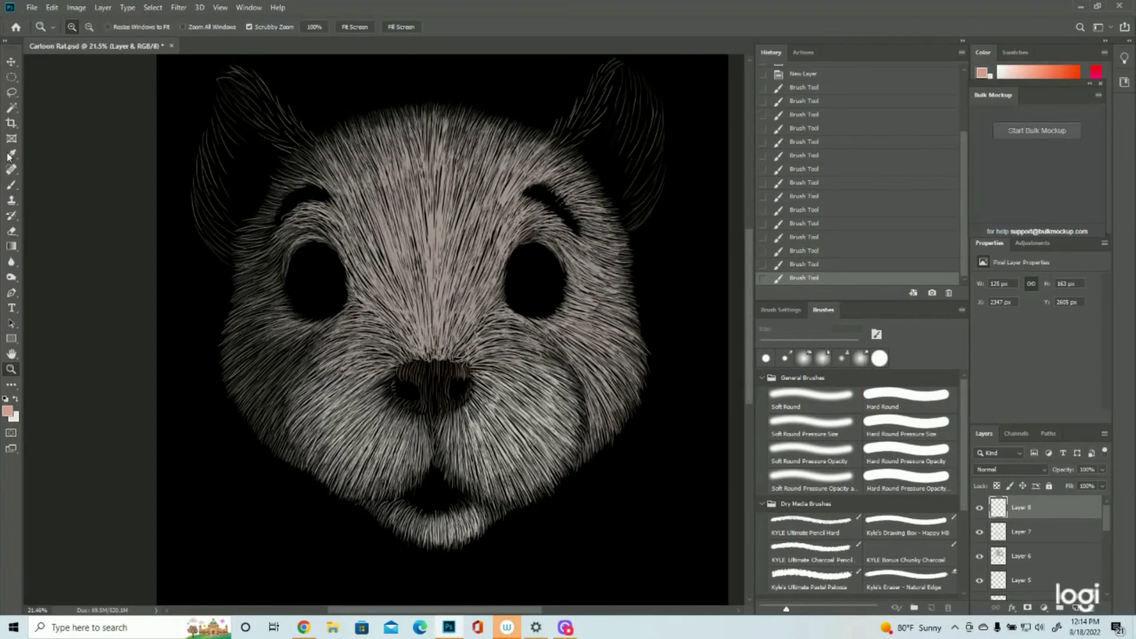
{"action": "left_click", "coordinate": [11, 184]}
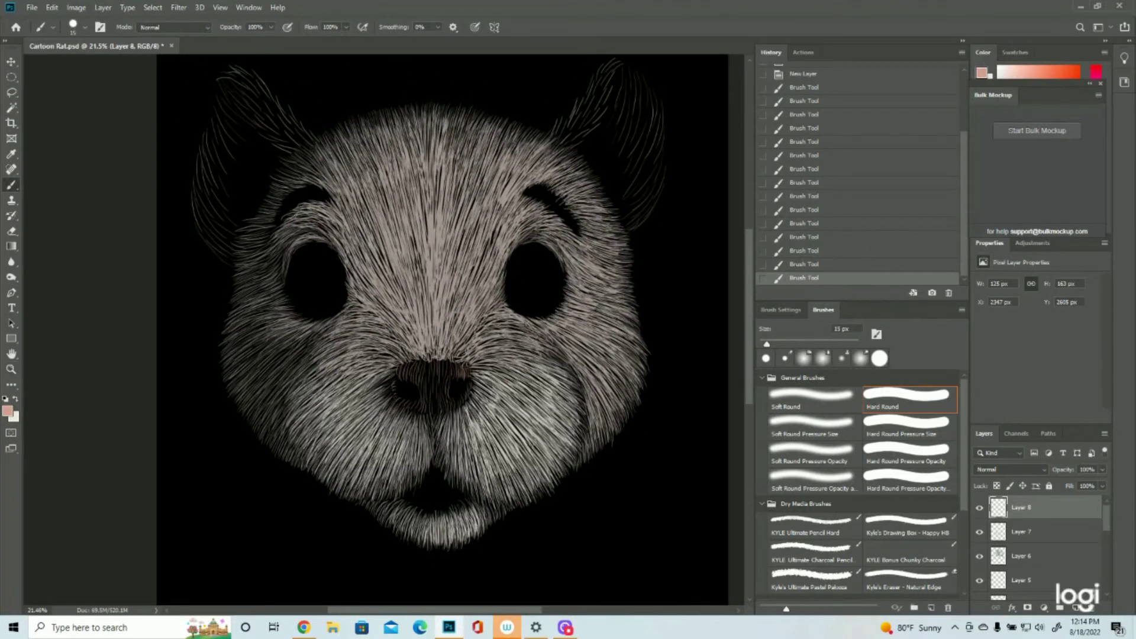
{"action": "left_click_drag", "start_coordinate": [449, 374], "coordinate": [451, 373]}
{"action": "left_click_drag", "start_coordinate": [441, 361], "coordinate": [441, 389]}
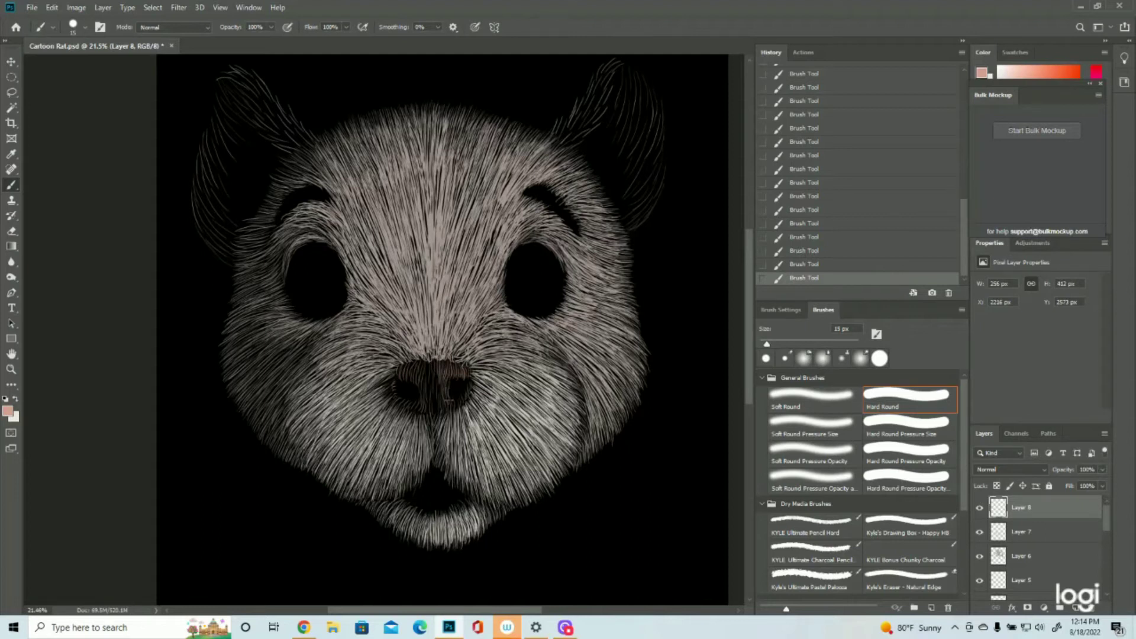
{"action": "left_click_drag", "start_coordinate": [443, 393], "coordinate": [451, 412]}
{"action": "mouse_move", "coordinate": [436, 362]}
{"action": "left_mouse_down"}
{"action": "mouse_move", "coordinate": [427, 410]}
{"action": "mouse_move", "coordinate": [393, 385]}
{"action": "mouse_move", "coordinate": [421, 363]}
{"action": "left_mouse_up"}
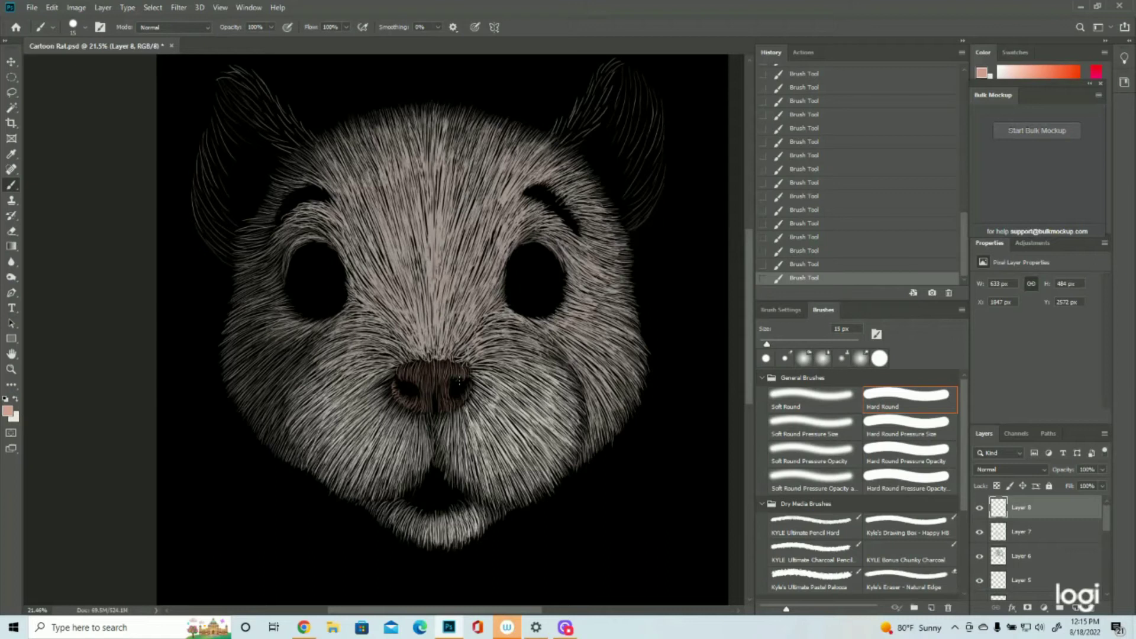
Add a new layer and brighten the nose's right half and bridge with a second pass of short vertical pink strokes.
{"action": "left_click", "coordinate": [1076, 607]}
{"action": "left_click_drag", "start_coordinate": [441, 363], "coordinate": [441, 389]}
{"action": "left_click_drag", "start_coordinate": [441, 362], "coordinate": [444, 389]}
{"action": "left_click_drag", "start_coordinate": [444, 362], "coordinate": [447, 382]}
{"action": "left_click_drag", "start_coordinate": [449, 363], "coordinate": [450, 378]}
{"action": "left_click_drag", "start_coordinate": [456, 362], "coordinate": [456, 375]}
{"action": "left_click_drag", "start_coordinate": [462, 364], "coordinate": [462, 374]}
{"action": "mouse_move", "coordinate": [448, 389]}
{"action": "left_mouse_down"}
{"action": "mouse_move", "coordinate": [456, 409]}
{"action": "mouse_move", "coordinate": [445, 391]}
{"action": "left_mouse_up"}
{"action": "left_click_drag", "start_coordinate": [440, 383], "coordinate": [439, 403]}
{"action": "left_click_drag", "start_coordinate": [442, 391], "coordinate": [447, 412]}
{"action": "left_click_drag", "start_coordinate": [431, 391], "coordinate": [432, 410]}
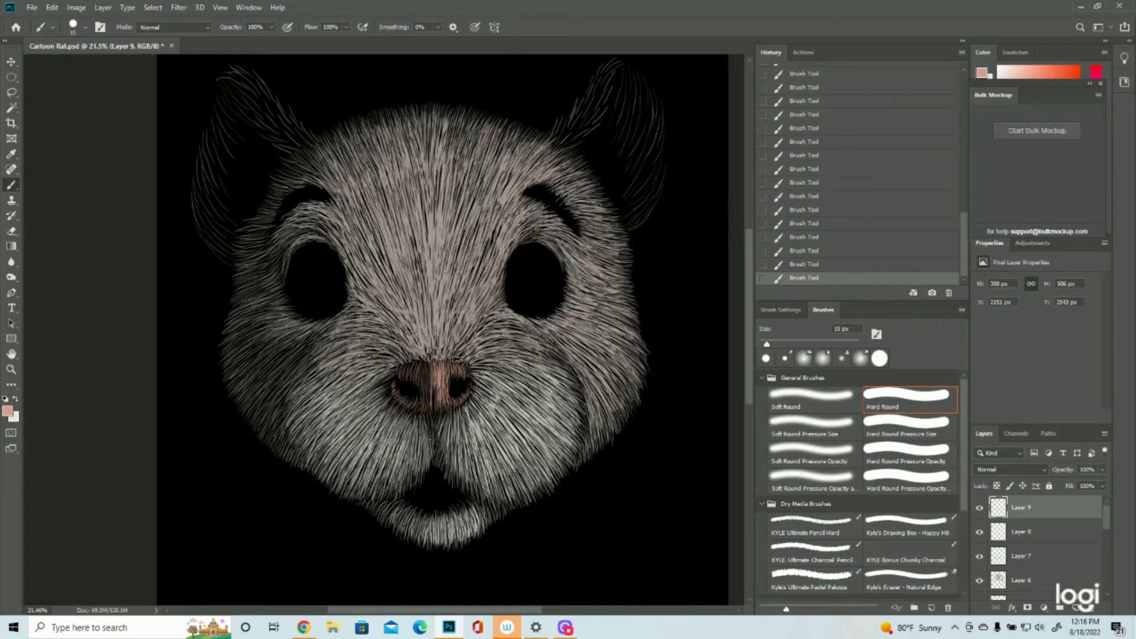
Brighten the left half of the nose with pink strokes above and beside the nostril.
{"action": "left_click_drag", "start_coordinate": [431, 365], "coordinate": [430, 403]}
{"action": "left_click_drag", "start_coordinate": [427, 365], "coordinate": [423, 405]}
{"action": "mouse_move", "coordinate": [424, 366]}
{"action": "left_mouse_down"}
{"action": "mouse_move", "coordinate": [417, 398]}
{"action": "mouse_move", "coordinate": [419, 384]}
{"action": "left_mouse_up"}
{"action": "mouse_move", "coordinate": [428, 392]}
{"action": "left_mouse_down"}
{"action": "mouse_move", "coordinate": [426, 410]}
{"action": "mouse_move", "coordinate": [413, 413]}
{"action": "left_mouse_up"}
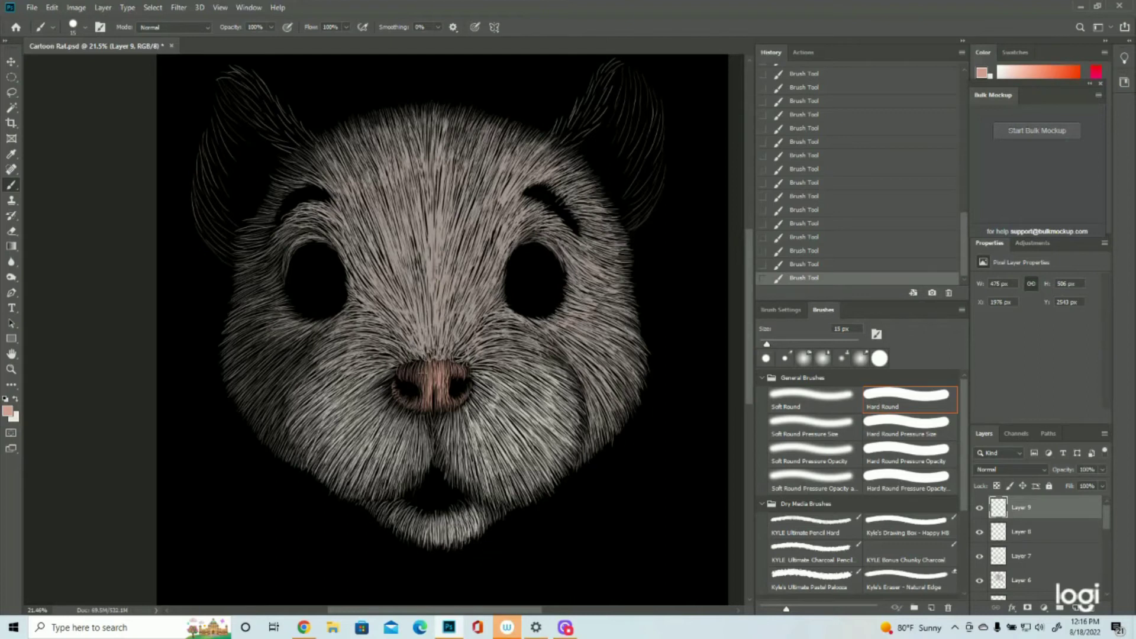
{"action": "left_click_drag", "start_coordinate": [417, 364], "coordinate": [408, 380]}
{"action": "left_click_drag", "start_coordinate": [417, 362], "coordinate": [422, 360]}
Add a new layer and paint thin pink strokes along the lower outer edge of the right ear.
{"action": "scroll", "coordinate": [442, 317], "scroll_direction": "up", "scroll_amount": 1}
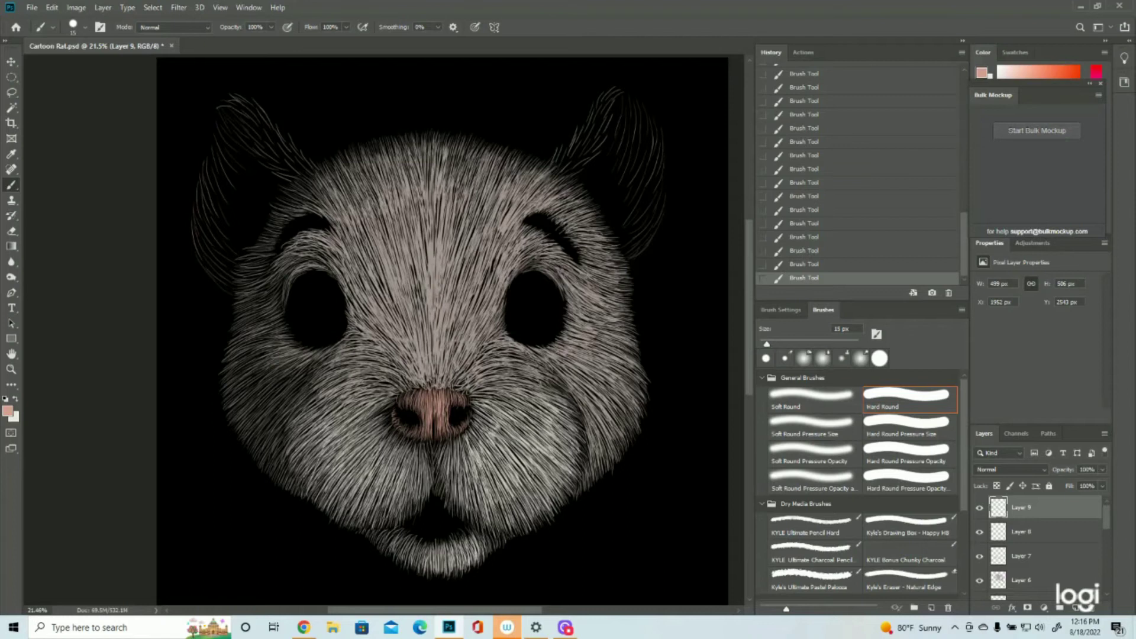
{"action": "left_click", "coordinate": [1076, 608]}
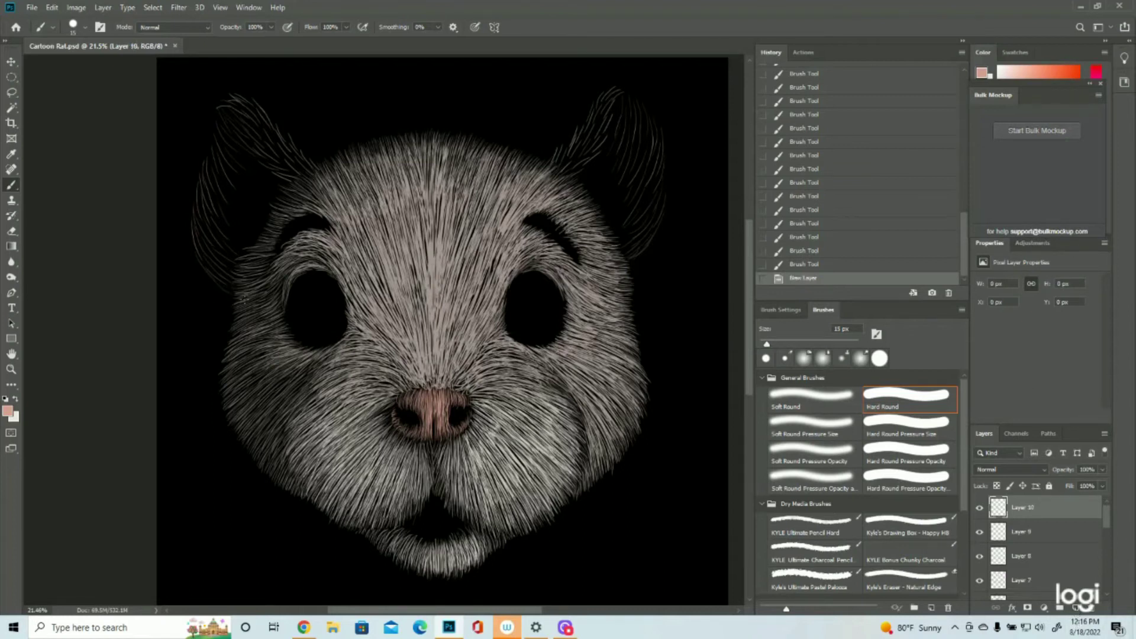
{"action": "mouse_move", "coordinate": [632, 288]}
{"action": "left_mouse_down"}
{"action": "mouse_move", "coordinate": [658, 234]}
{"action": "mouse_move", "coordinate": [640, 283]}
{"action": "left_mouse_up"}
{"action": "left_click_drag", "start_coordinate": [663, 213], "coordinate": [656, 237]}
{"action": "mouse_move", "coordinate": [654, 242]}
{"action": "left_mouse_down"}
{"action": "mouse_move", "coordinate": [629, 277]}
{"action": "mouse_move", "coordinate": [642, 266]}
{"action": "left_mouse_up"}
{"action": "left_click_drag", "start_coordinate": [649, 252], "coordinate": [649, 264]}
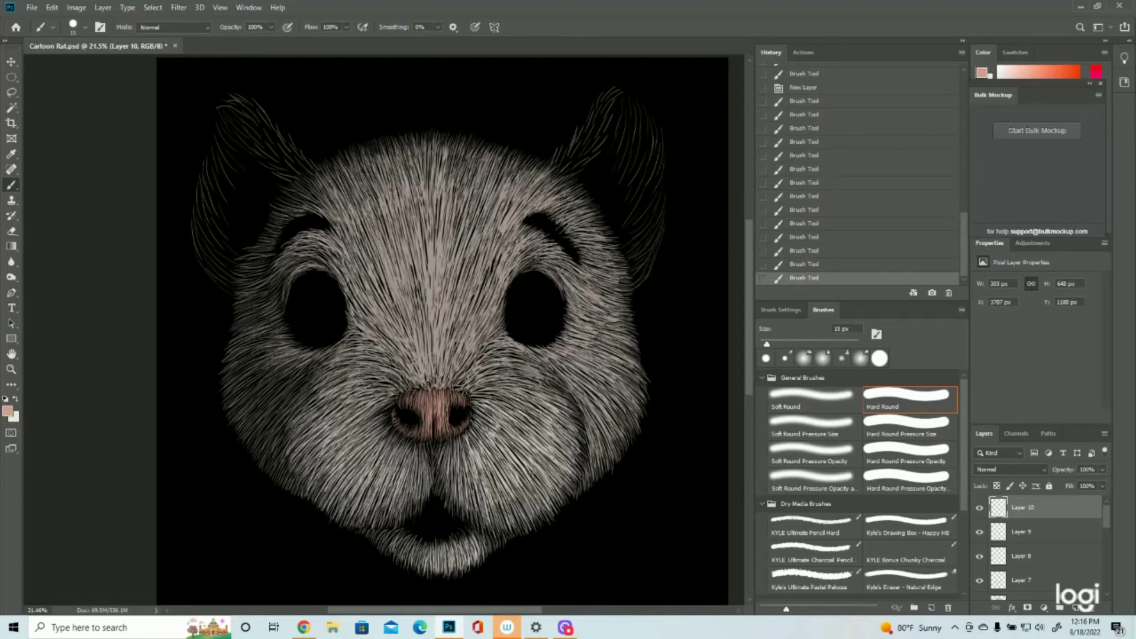
{"action": "left_click_drag", "start_coordinate": [655, 253], "coordinate": [660, 249]}
Fill the rest of the right ear with long pink strokes curving from its tip and outer edge inwards.
{"action": "left_click_drag", "start_coordinate": [622, 89], "coordinate": [613, 131]}
{"action": "mouse_move", "coordinate": [635, 100]}
{"action": "left_mouse_down"}
{"action": "mouse_move", "coordinate": [616, 154]}
{"action": "mouse_move", "coordinate": [626, 166]}
{"action": "left_mouse_up"}
{"action": "left_click_drag", "start_coordinate": [657, 126], "coordinate": [638, 192]}
{"action": "left_click_drag", "start_coordinate": [661, 168], "coordinate": [647, 218]}
{"action": "left_click_drag", "start_coordinate": [662, 214], "coordinate": [627, 250]}
{"action": "left_click_drag", "start_coordinate": [641, 161], "coordinate": [626, 193]}
{"action": "left_click_drag", "start_coordinate": [619, 126], "coordinate": [599, 156]}
{"action": "left_click_drag", "start_coordinate": [623, 163], "coordinate": [615, 184]}
Fill the outer part of the left ear with pink strokes running from its tip to its base.
{"action": "left_click_drag", "start_coordinate": [219, 108], "coordinate": [237, 136]}
{"action": "mouse_move", "coordinate": [216, 124]}
{"action": "left_mouse_down"}
{"action": "mouse_move", "coordinate": [240, 173]}
{"action": "mouse_move", "coordinate": [210, 178]}
{"action": "left_mouse_up"}
{"action": "left_click_drag", "start_coordinate": [207, 162], "coordinate": [194, 225]}
{"action": "left_click_drag", "start_coordinate": [213, 201], "coordinate": [198, 273]}
{"action": "left_click_drag", "start_coordinate": [228, 258], "coordinate": [204, 290]}
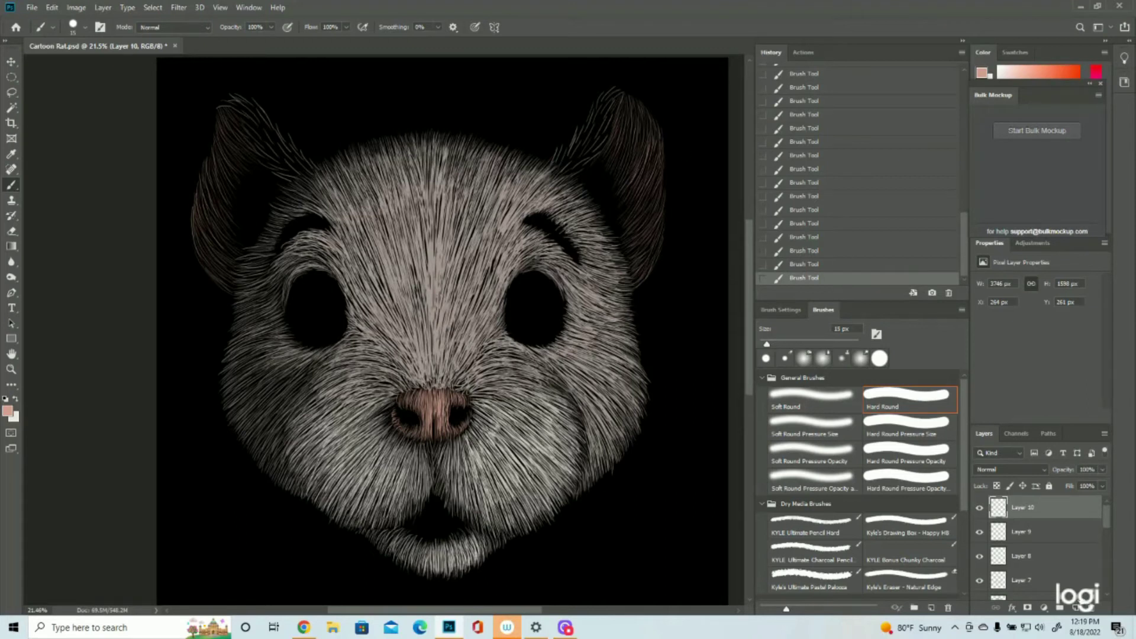
Add a new layer and brighten the right ear with a second, denser pass of pink strokes from tip to base.
{"action": "left_click", "coordinate": [1077, 608]}
{"action": "left_click_drag", "start_coordinate": [619, 138], "coordinate": [631, 101]}
{"action": "mouse_move", "coordinate": [623, 139]}
{"action": "left_mouse_down"}
{"action": "mouse_move", "coordinate": [632, 109]}
{"action": "mouse_move", "coordinate": [629, 139]}
{"action": "mouse_move", "coordinate": [633, 124]}
{"action": "left_mouse_up"}
{"action": "left_click_drag", "start_coordinate": [626, 157], "coordinate": [636, 118]}
{"action": "left_click_drag", "start_coordinate": [626, 156], "coordinate": [638, 104]}
{"action": "mouse_move", "coordinate": [628, 160]}
{"action": "left_mouse_down"}
{"action": "mouse_move", "coordinate": [640, 133]}
{"action": "mouse_move", "coordinate": [631, 112]}
{"action": "mouse_move", "coordinate": [631, 129]}
{"action": "left_mouse_up"}
{"action": "mouse_move", "coordinate": [635, 172]}
{"action": "left_mouse_down"}
{"action": "mouse_move", "coordinate": [650, 115]}
{"action": "mouse_move", "coordinate": [652, 148]}
{"action": "mouse_move", "coordinate": [658, 140]}
{"action": "left_mouse_up"}
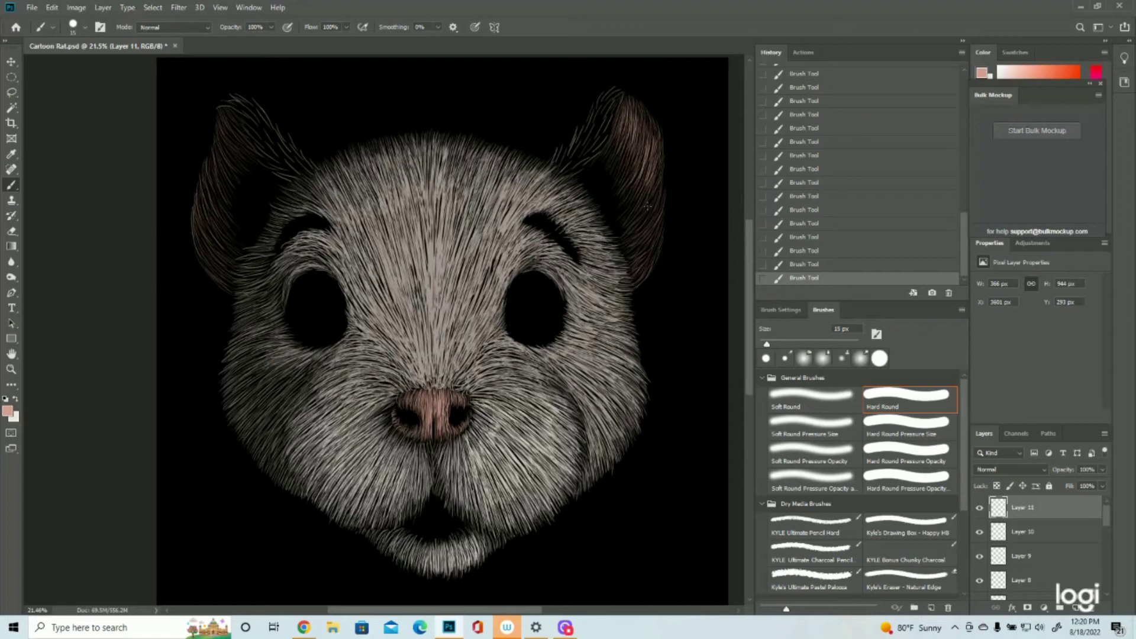
{"action": "mouse_move", "coordinate": [640, 215]}
{"action": "left_mouse_down"}
{"action": "mouse_move", "coordinate": [648, 248]}
{"action": "mouse_move", "coordinate": [638, 263]}
{"action": "left_mouse_up"}
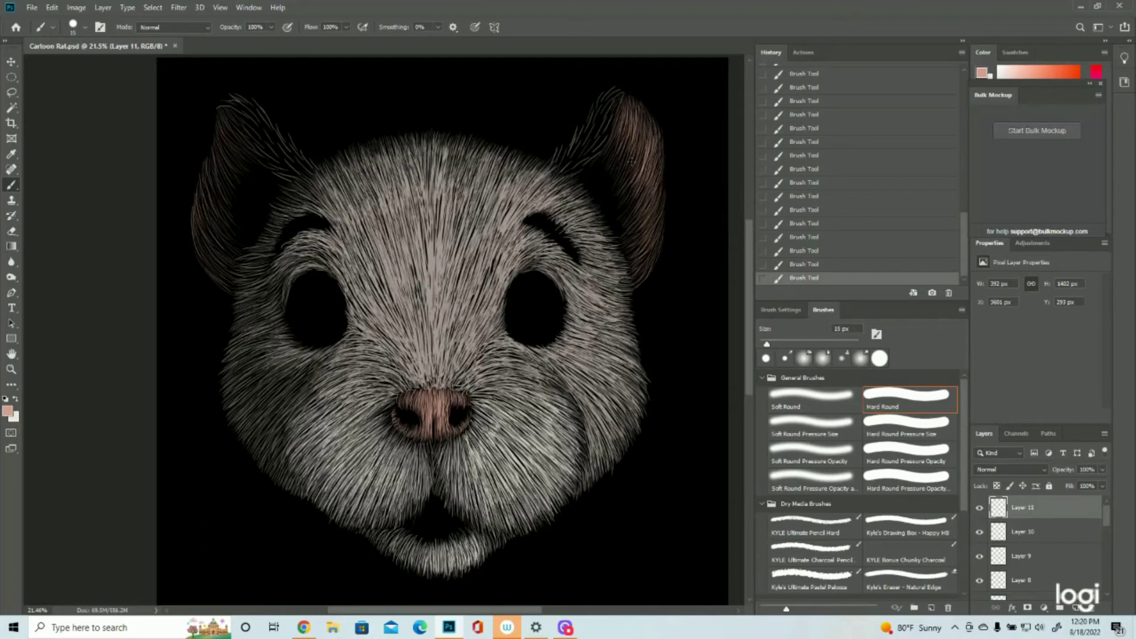
{"action": "left_click_drag", "start_coordinate": [648, 123], "coordinate": [633, 160]}
{"action": "left_click_drag", "start_coordinate": [634, 117], "coordinate": [620, 158]}
{"action": "left_click_drag", "start_coordinate": [630, 106], "coordinate": [623, 146]}
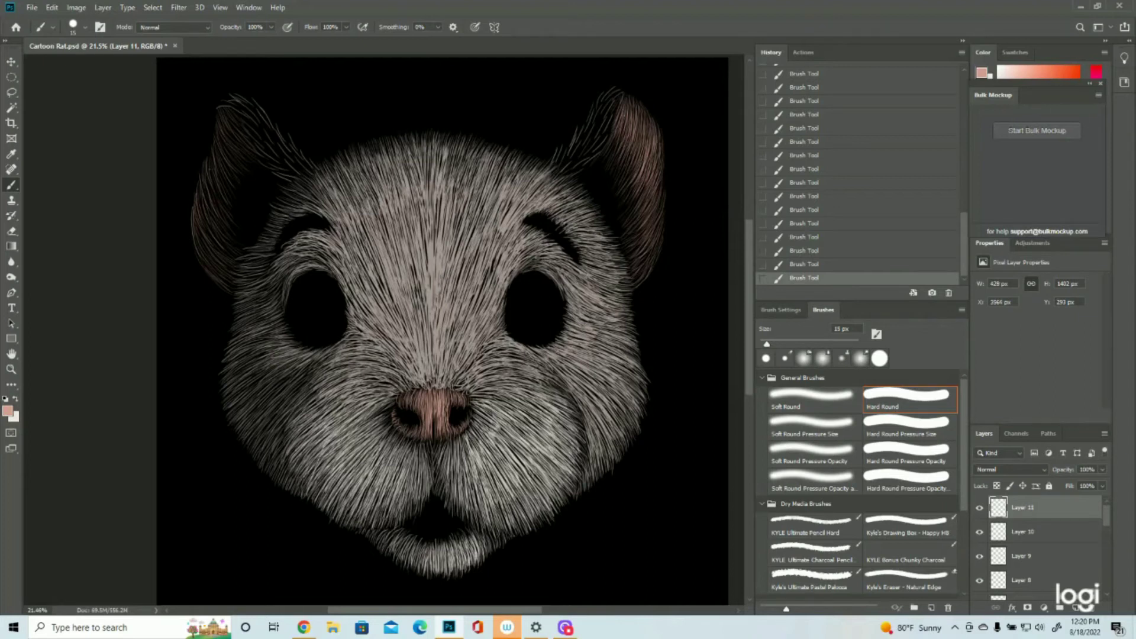
Brighten the outer side of the left ear with pink strokes and save the document.
{"action": "left_click_drag", "start_coordinate": [208, 176], "coordinate": [208, 231]}
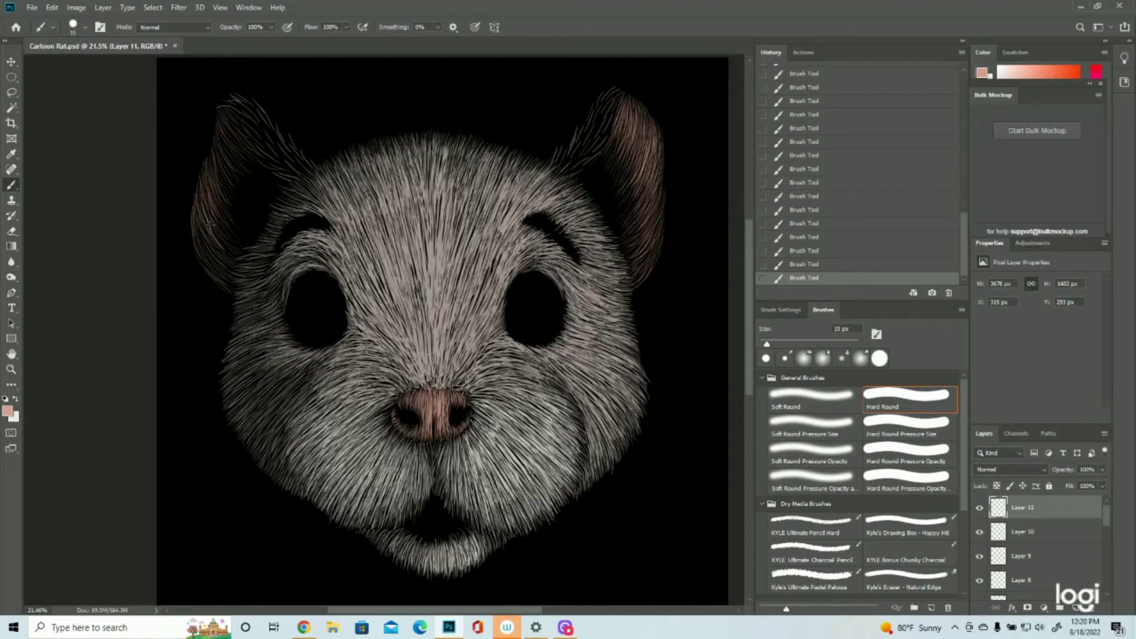
{"action": "left_click_drag", "start_coordinate": [195, 225], "coordinate": [211, 256]}
{"action": "left_click", "coordinate": [11, 368]}
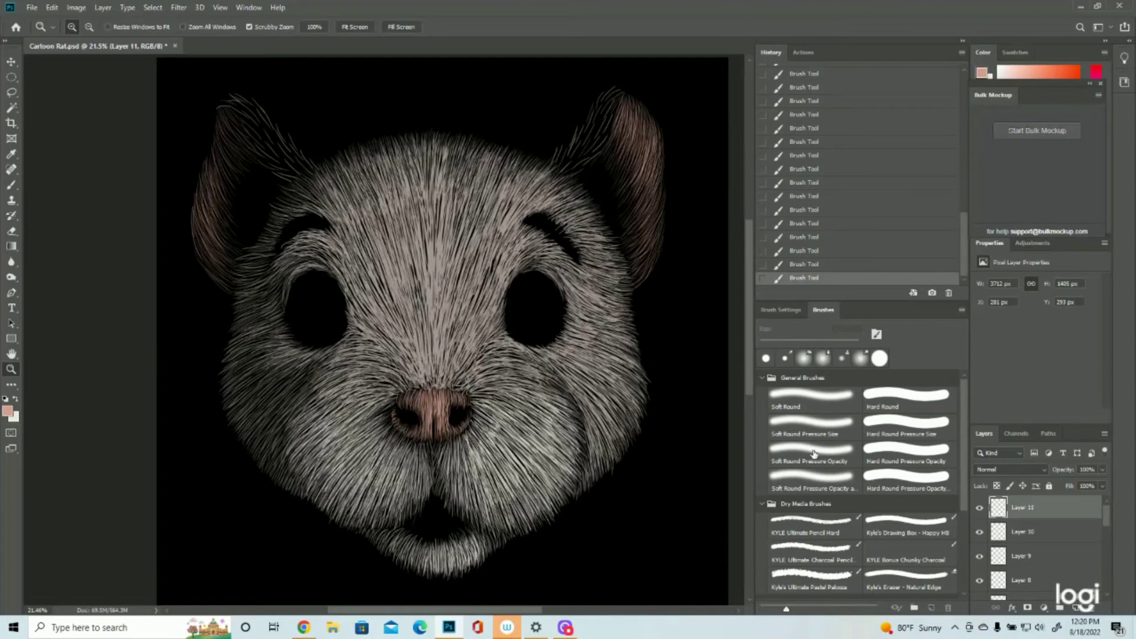
{"action": "left_click", "coordinate": [32, 7]}
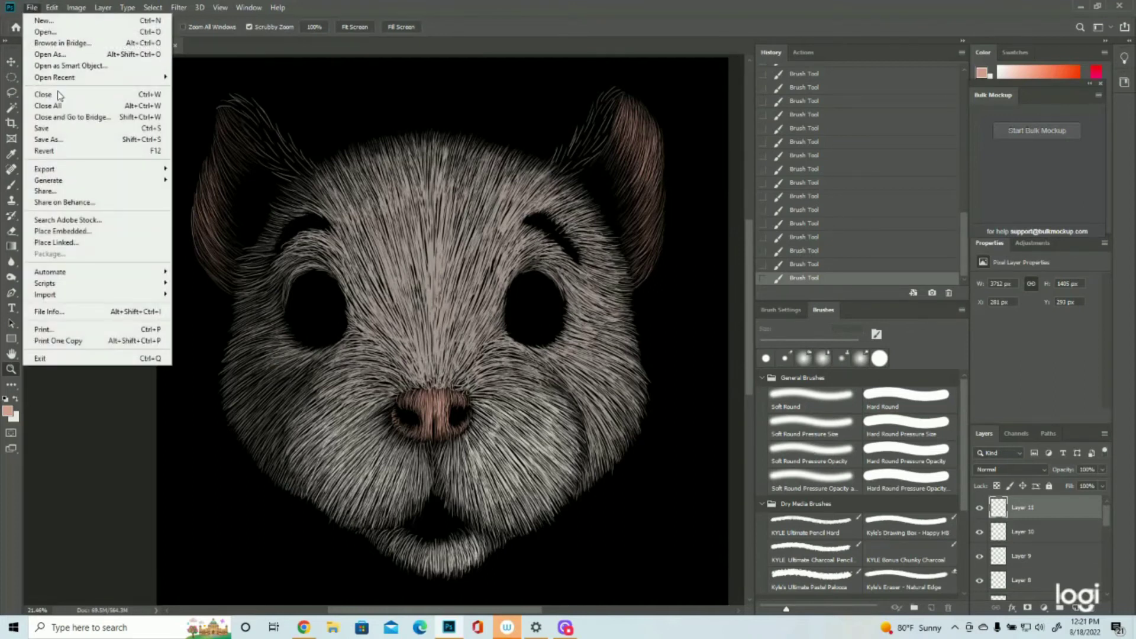
{"action": "left_click", "coordinate": [52, 128]}
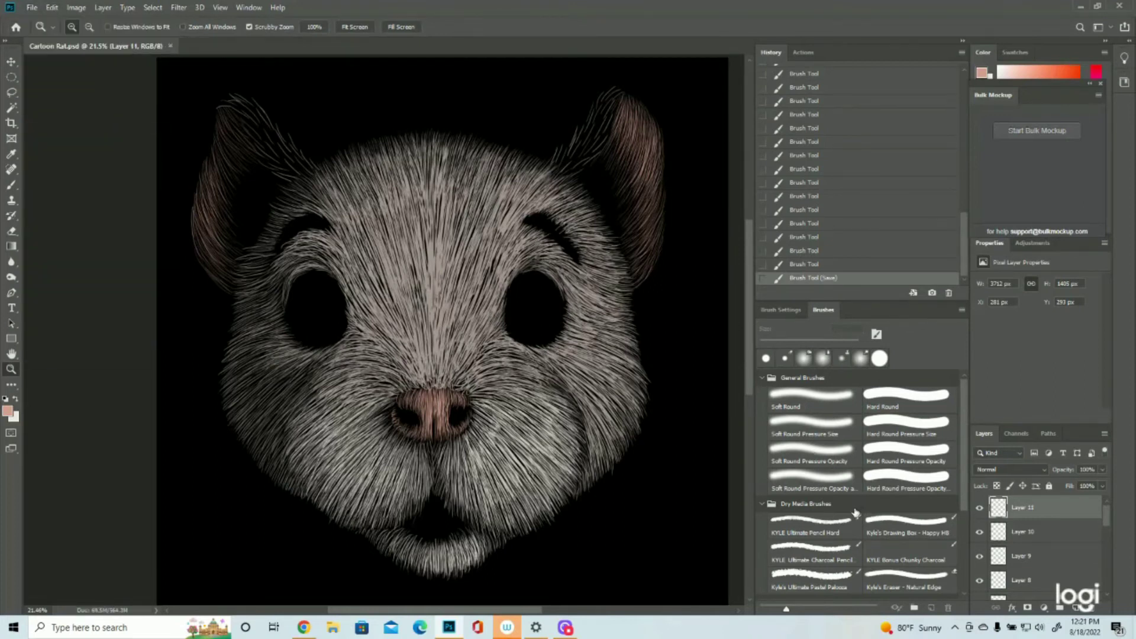
Add a new layer and sample the taupe swatch by temporarily showing the magenta sketch layer.
{"action": "left_click", "coordinate": [1070, 612]}
{"action": "scroll", "coordinate": [1030, 536], "scroll_direction": "down", "scroll_amount": 4}
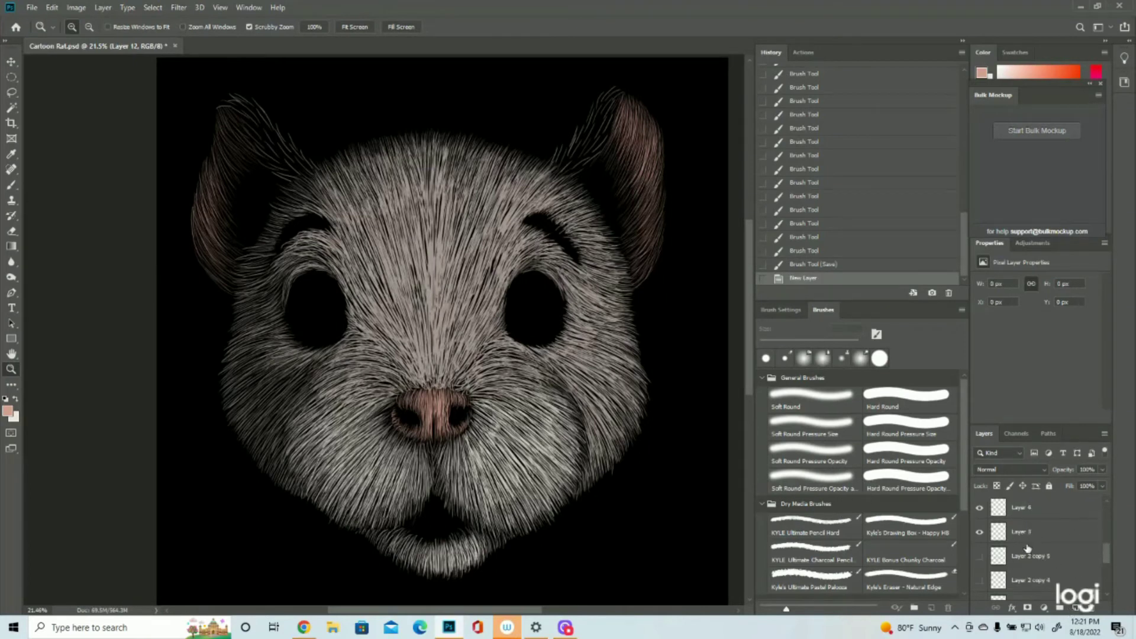
{"action": "left_click", "coordinate": [980, 557]}
{"action": "scroll", "coordinate": [569, 409], "scroll_direction": "down", "scroll_amount": 2}
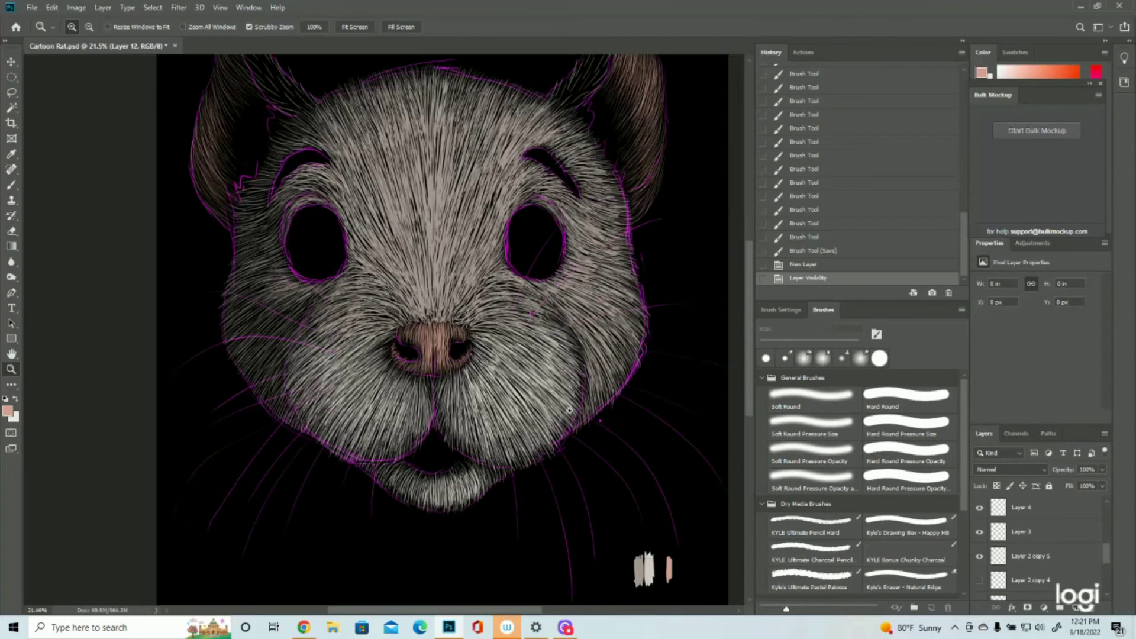
{"action": "left_click", "coordinate": [643, 560]}
{"action": "left_click", "coordinate": [1091, 248]}
{"action": "key", "text": "z"}
{"action": "left_click", "coordinate": [981, 556]}
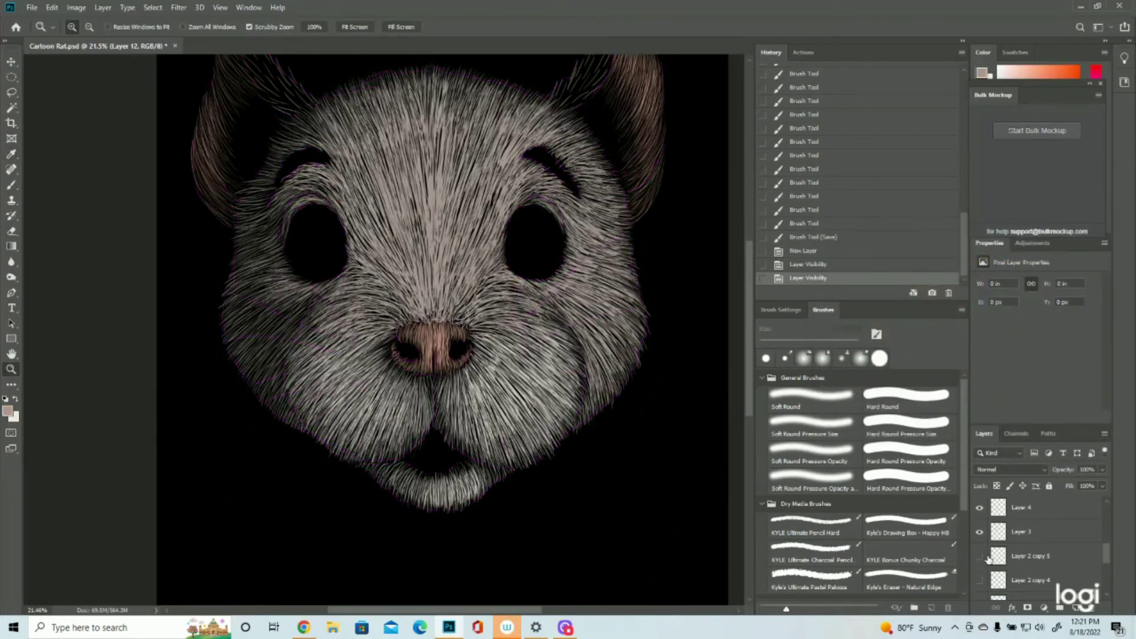
{"action": "scroll", "coordinate": [1054, 554], "scroll_direction": "up", "scroll_amount": 6}
{"action": "scroll", "coordinate": [665, 256], "scroll_direction": "up", "scroll_amount": 1}
{"action": "left_click", "coordinate": [979, 507]}
{"action": "left_click", "coordinate": [980, 508]}
{"action": "scroll", "coordinate": [606, 205], "scroll_direction": "up", "scroll_amount": 1}
{"action": "scroll", "coordinate": [606, 204], "scroll_direction": "down", "scroll_amount": 1}
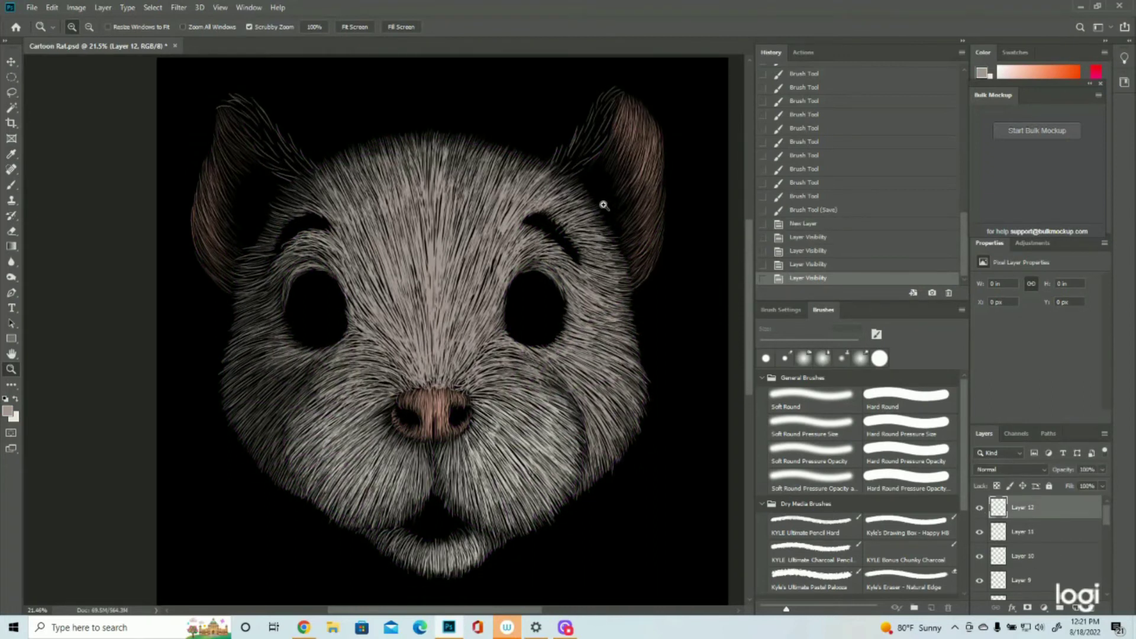
Thicken the inner edges of both ears with short taupe strokes between the tip and the head.
{"action": "left_click", "coordinate": [11, 185]}
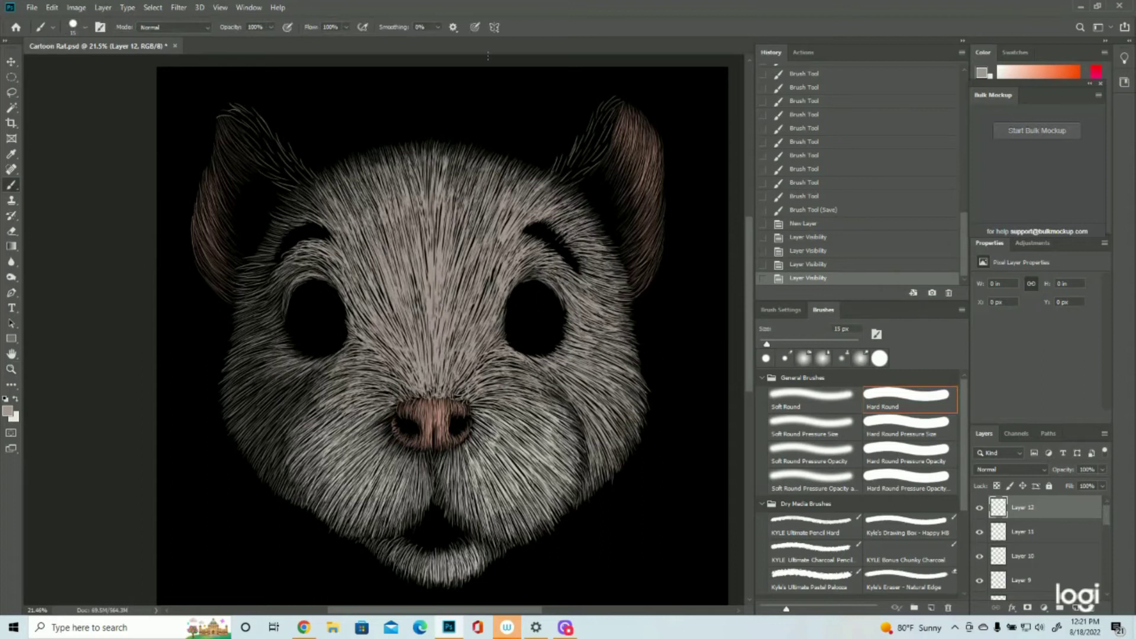
{"action": "left_click_drag", "start_coordinate": [606, 110], "coordinate": [616, 107]}
{"action": "left_click_drag", "start_coordinate": [604, 124], "coordinate": [616, 108]}
{"action": "mouse_move", "coordinate": [602, 125]}
{"action": "left_mouse_down"}
{"action": "mouse_move", "coordinate": [593, 154]}
{"action": "mouse_move", "coordinate": [614, 112]}
{"action": "left_mouse_up"}
{"action": "left_click_drag", "start_coordinate": [603, 126], "coordinate": [611, 116]}
{"action": "mouse_move", "coordinate": [595, 142]}
{"action": "left_mouse_down"}
{"action": "mouse_move", "coordinate": [567, 183]}
{"action": "mouse_move", "coordinate": [589, 168]}
{"action": "mouse_move", "coordinate": [566, 177]}
{"action": "mouse_move", "coordinate": [601, 137]}
{"action": "mouse_move", "coordinate": [591, 169]}
{"action": "mouse_move", "coordinate": [571, 178]}
{"action": "mouse_move", "coordinate": [602, 136]}
{"action": "mouse_move", "coordinate": [579, 159]}
{"action": "mouse_move", "coordinate": [601, 139]}
{"action": "left_mouse_up"}
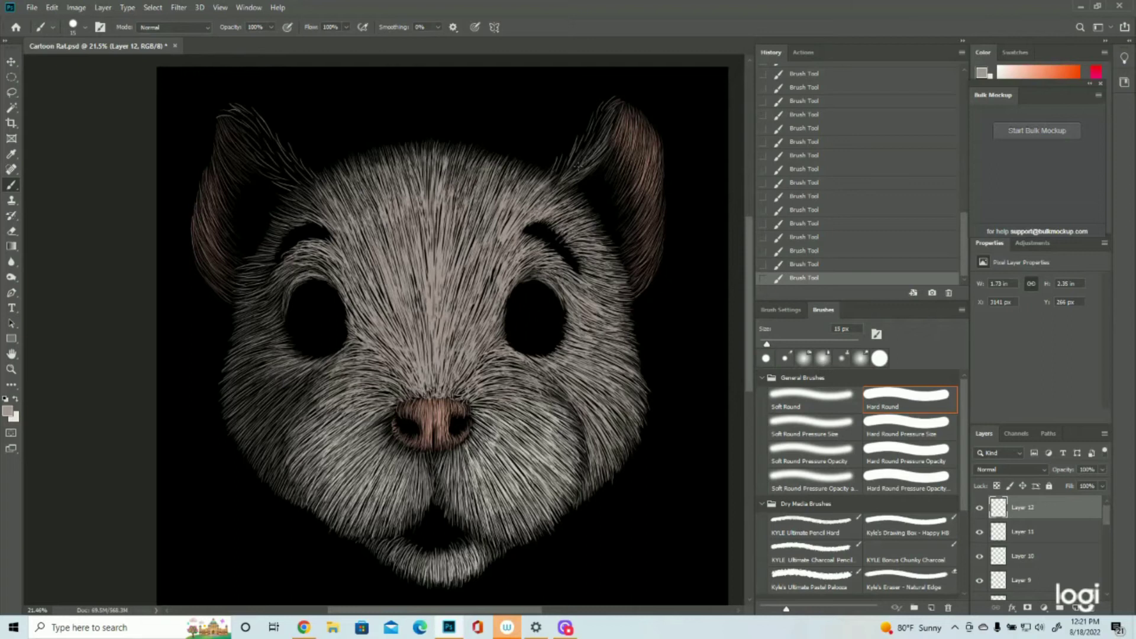
{"action": "mouse_move", "coordinate": [559, 177]}
{"action": "left_mouse_down"}
{"action": "mouse_move", "coordinate": [566, 150]}
{"action": "mouse_move", "coordinate": [557, 177]}
{"action": "left_mouse_up"}
{"action": "left_click_drag", "start_coordinate": [604, 107], "coordinate": [607, 103]}
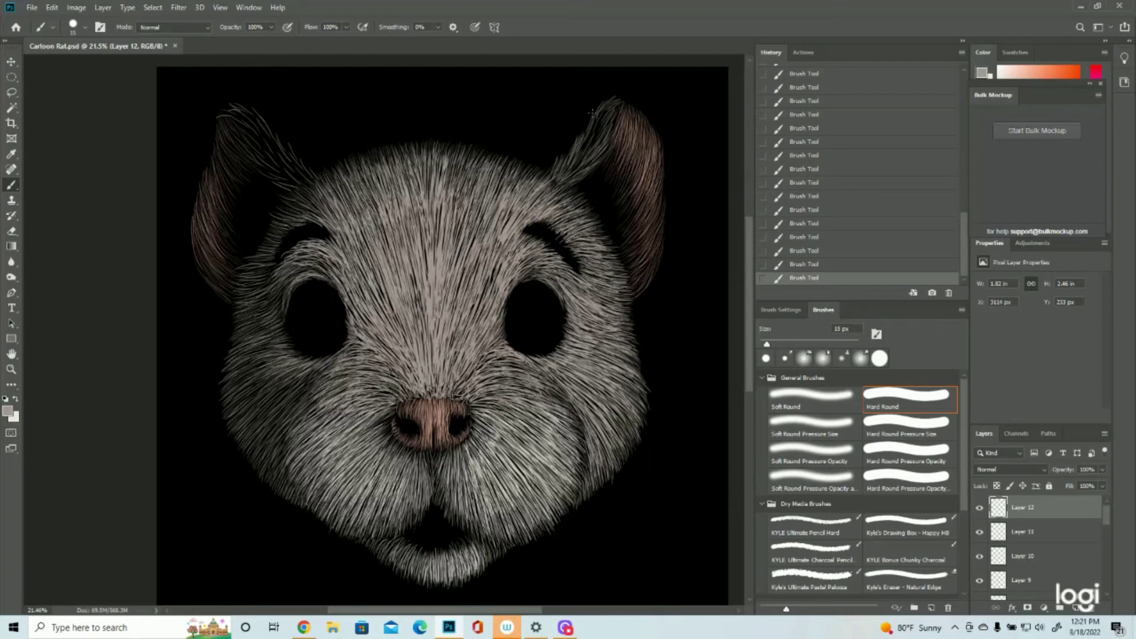
{"action": "mouse_move", "coordinate": [293, 190]}
{"action": "left_mouse_down"}
{"action": "mouse_move", "coordinate": [251, 122]}
{"action": "mouse_move", "coordinate": [264, 137]}
{"action": "left_mouse_up"}
Add a new layer and paint a second pass of taupe strokes down the right ear's inner edge.
{"action": "left_click", "coordinate": [1077, 608]}
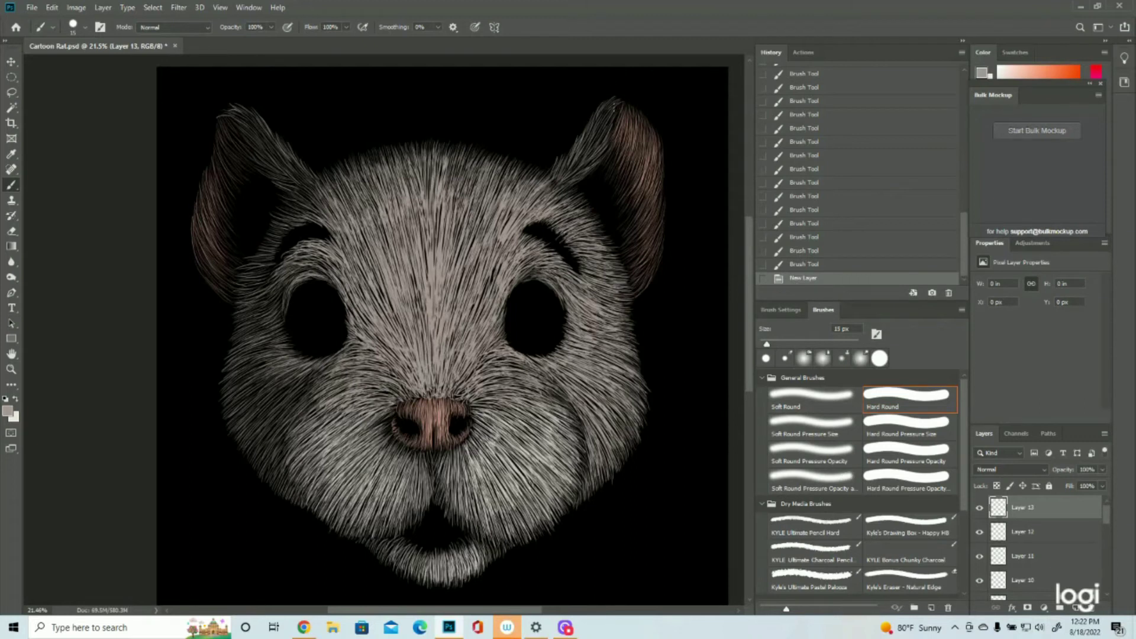
{"action": "left_click_drag", "start_coordinate": [613, 107], "coordinate": [598, 130]}
{"action": "left_click_drag", "start_coordinate": [604, 114], "coordinate": [591, 144]}
{"action": "mouse_move", "coordinate": [603, 121]}
{"action": "left_mouse_down"}
{"action": "mouse_move", "coordinate": [592, 138]}
{"action": "mouse_move", "coordinate": [600, 127]}
{"action": "left_mouse_up"}
{"action": "left_click_drag", "start_coordinate": [610, 109], "coordinate": [603, 124]}
{"action": "mouse_move", "coordinate": [607, 112]}
{"action": "left_mouse_down"}
{"action": "mouse_move", "coordinate": [596, 132]}
{"action": "mouse_move", "coordinate": [601, 123]}
{"action": "left_mouse_up"}
{"action": "left_click_drag", "start_coordinate": [610, 108], "coordinate": [604, 122]}
{"action": "left_click_drag", "start_coordinate": [615, 109], "coordinate": [580, 162]}
{"action": "left_click_drag", "start_coordinate": [608, 132], "coordinate": [556, 195]}
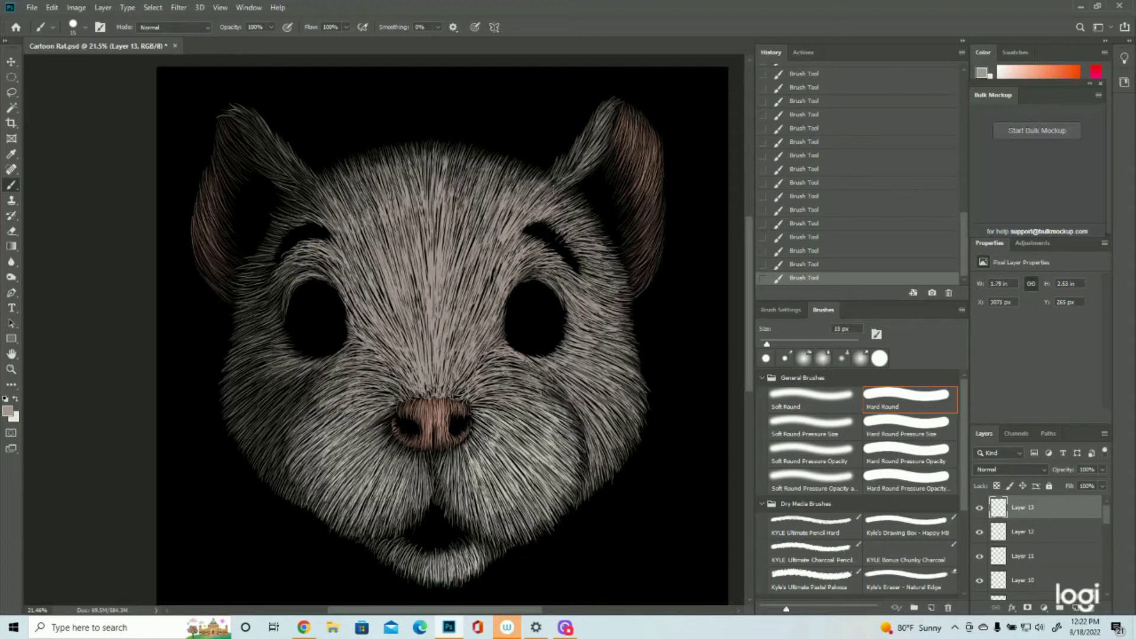
Add more taupe strokes along the inner edges of both ears and save the document.
{"action": "left_click_drag", "start_coordinate": [586, 151], "coordinate": [564, 178]}
{"action": "mouse_move", "coordinate": [592, 130]}
{"action": "left_mouse_down"}
{"action": "mouse_move", "coordinate": [580, 155]}
{"action": "mouse_move", "coordinate": [599, 147]}
{"action": "mouse_move", "coordinate": [592, 164]}
{"action": "left_mouse_up"}
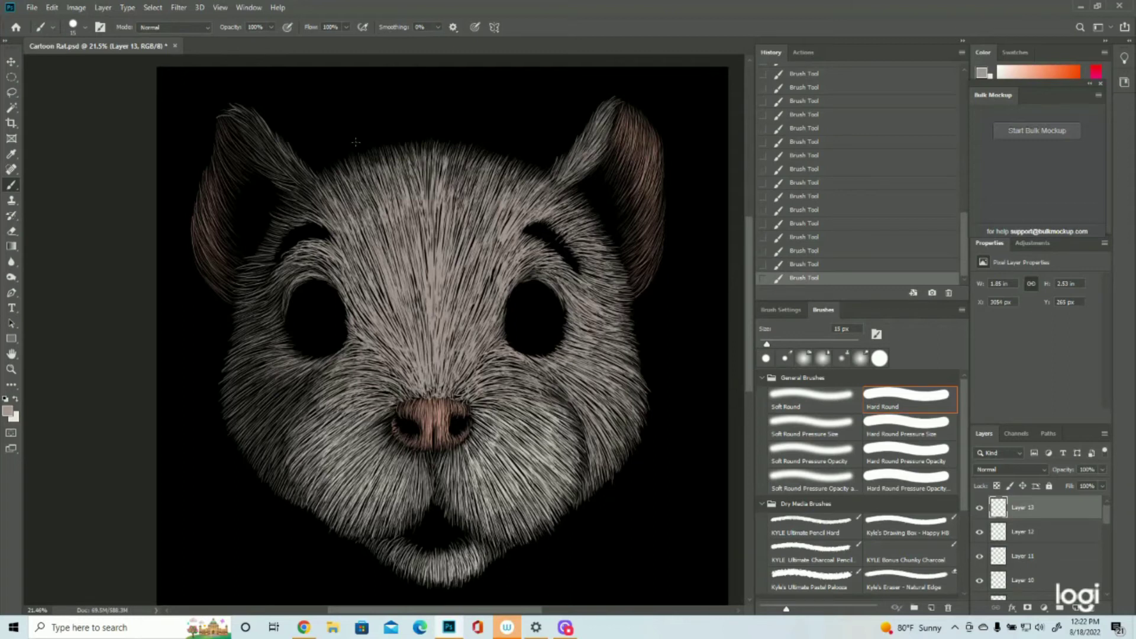
{"action": "left_click_drag", "start_coordinate": [232, 111], "coordinate": [263, 136]}
{"action": "left_click_drag", "start_coordinate": [296, 169], "coordinate": [306, 176]}
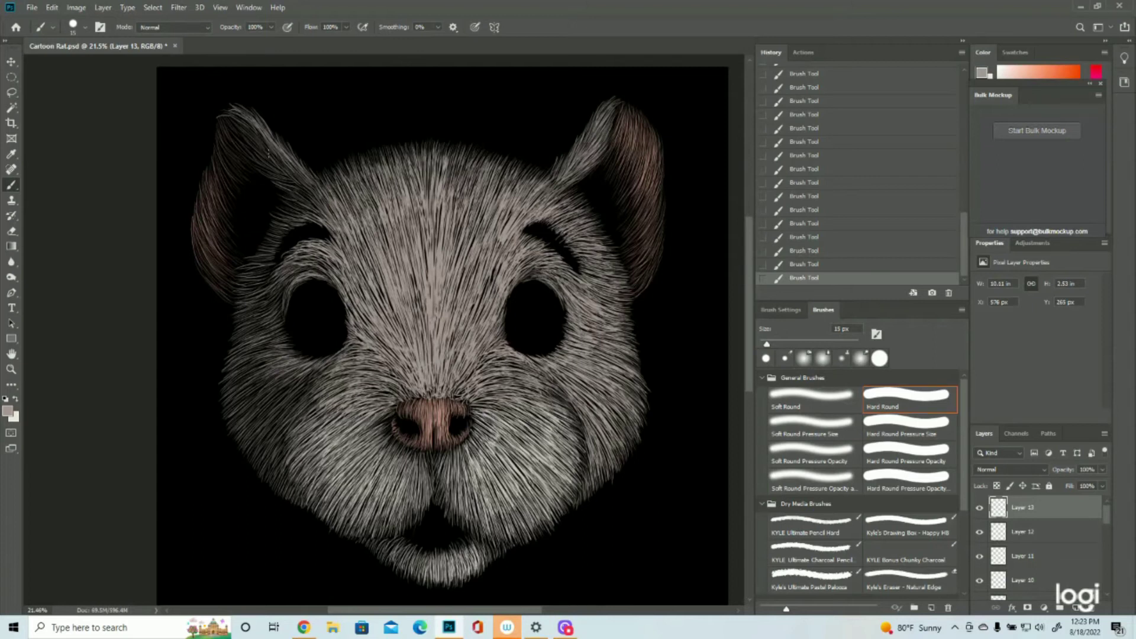
{"action": "mouse_move", "coordinate": [253, 137]}
{"action": "left_mouse_down"}
{"action": "mouse_move", "coordinate": [299, 182]}
{"action": "mouse_move", "coordinate": [278, 179]}
{"action": "mouse_move", "coordinate": [267, 153]}
{"action": "mouse_move", "coordinate": [319, 195]}
{"action": "mouse_move", "coordinate": [297, 188]}
{"action": "left_mouse_up"}
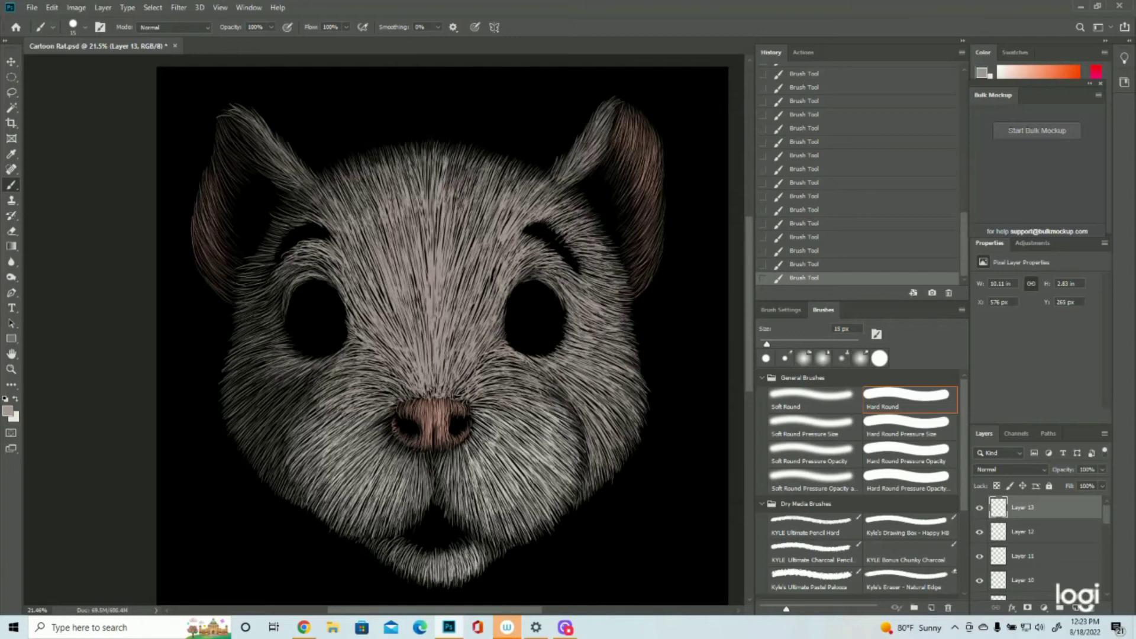
{"action": "left_click", "coordinate": [52, 7]}
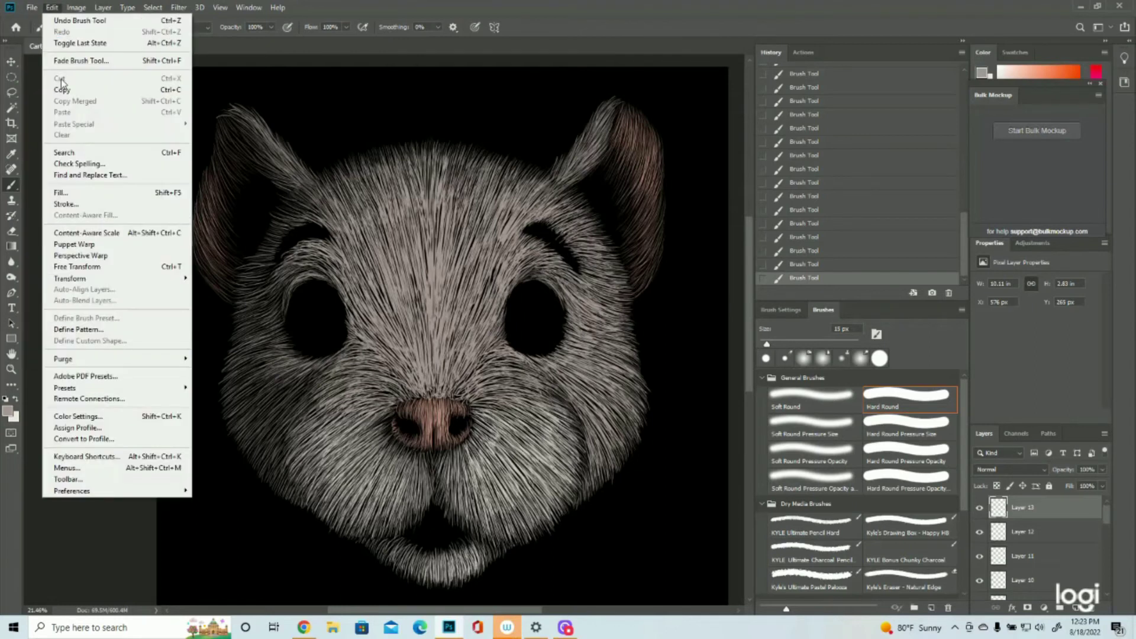
{"action": "mouse_move", "coordinate": [31, 7]}
{"action": "left_click", "coordinate": [39, 134]}
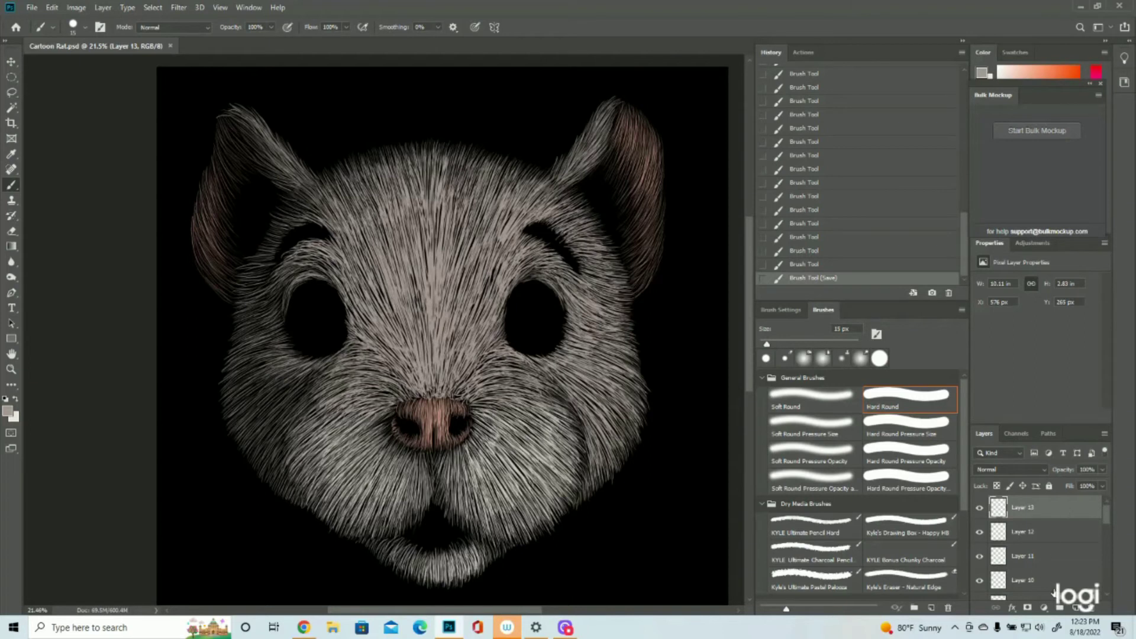
Add a new layer above Layer 13 and check which layer holds the face fur by toggling layer visibility.
{"action": "left_click", "coordinate": [1078, 608]}
{"action": "scroll", "coordinate": [1046, 548], "scroll_direction": "down", "scroll_amount": 10}
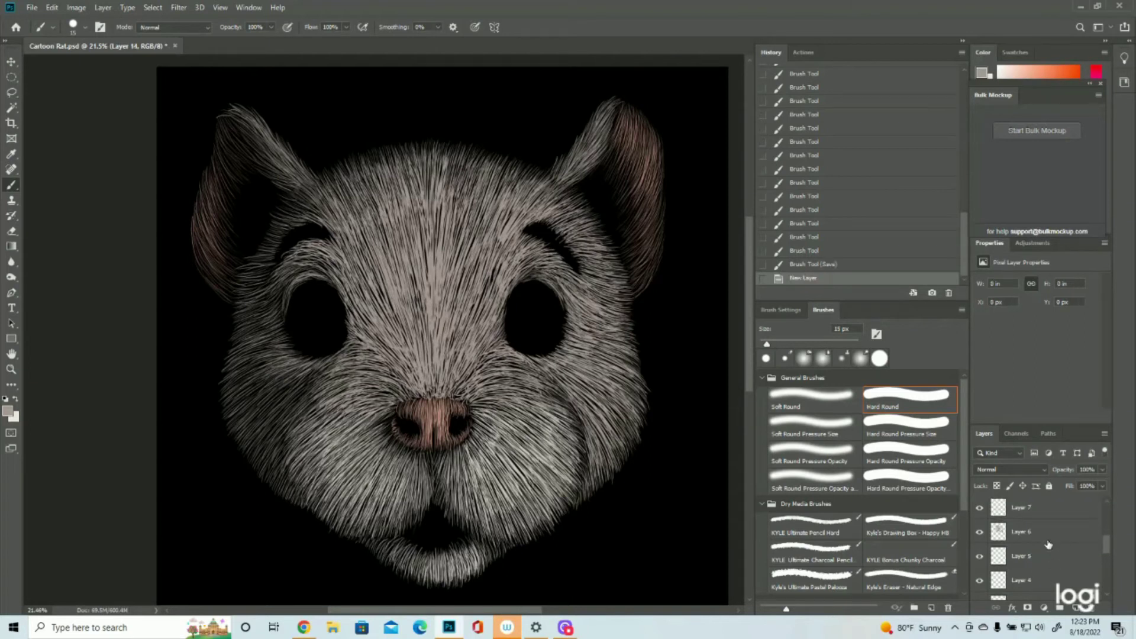
{"action": "scroll", "coordinate": [1044, 547], "scroll_direction": "up", "scroll_amount": 2}
{"action": "left_click", "coordinate": [979, 533]}
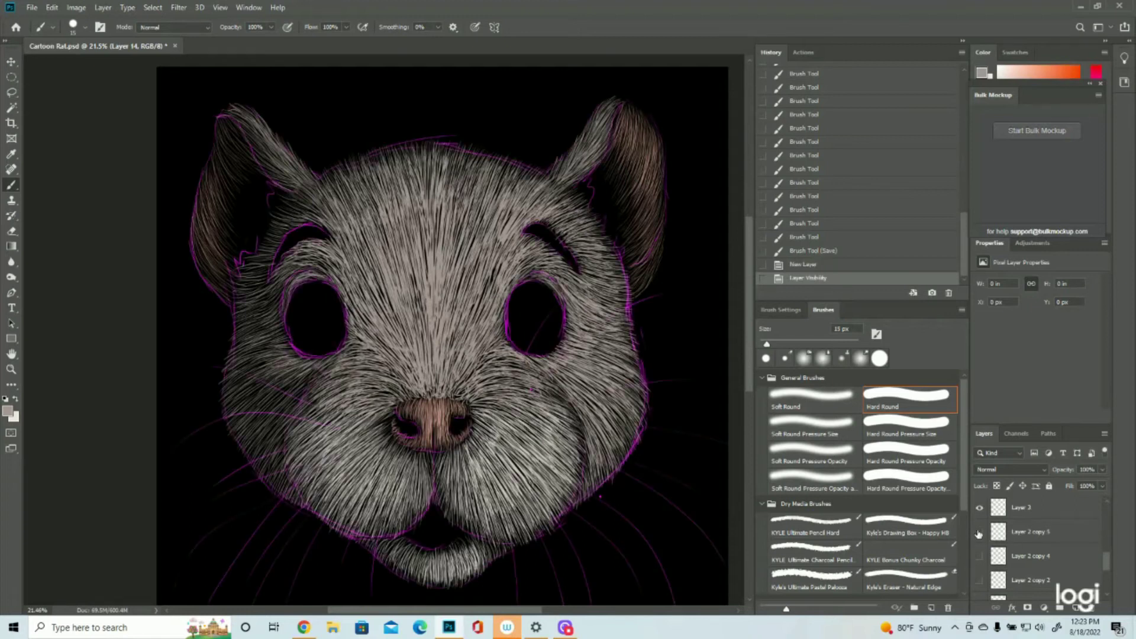
{"action": "left_click", "coordinate": [980, 533]}
{"action": "scroll", "coordinate": [1046, 535], "scroll_direction": "up", "scroll_amount": 11}
{"action": "scroll", "coordinate": [1046, 536], "scroll_direction": "down", "scroll_amount": 9}
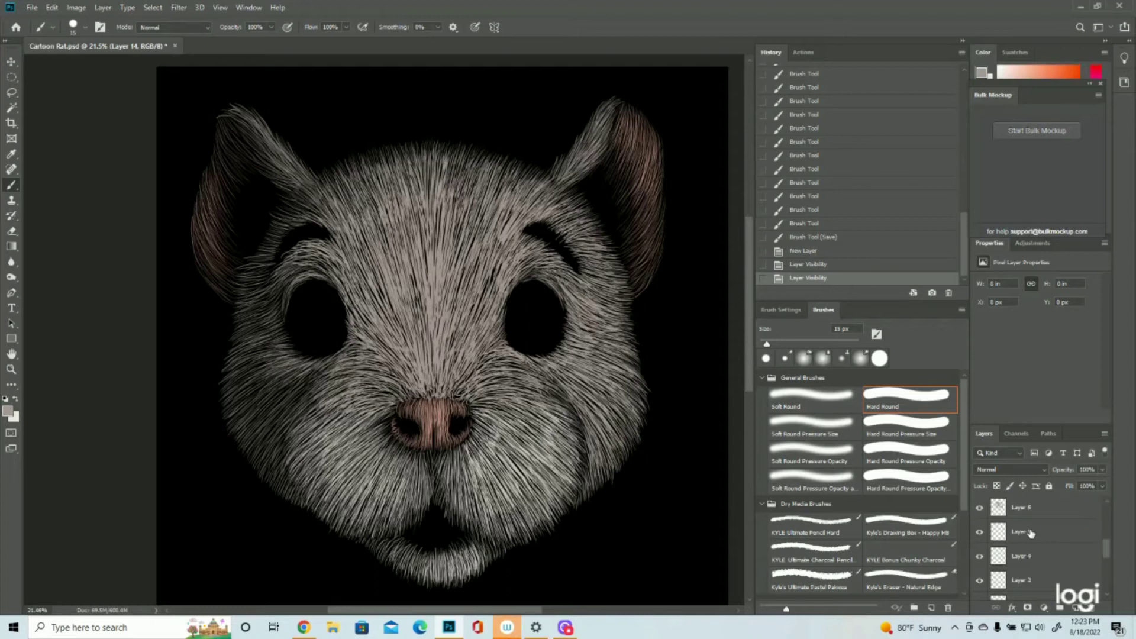
{"action": "left_click", "coordinate": [980, 509]}
{"action": "left_click", "coordinate": [980, 509]}
Paint short taupe strokes on Layer 6 along the upper rim of the right eye.
{"action": "left_click", "coordinate": [1015, 509]}
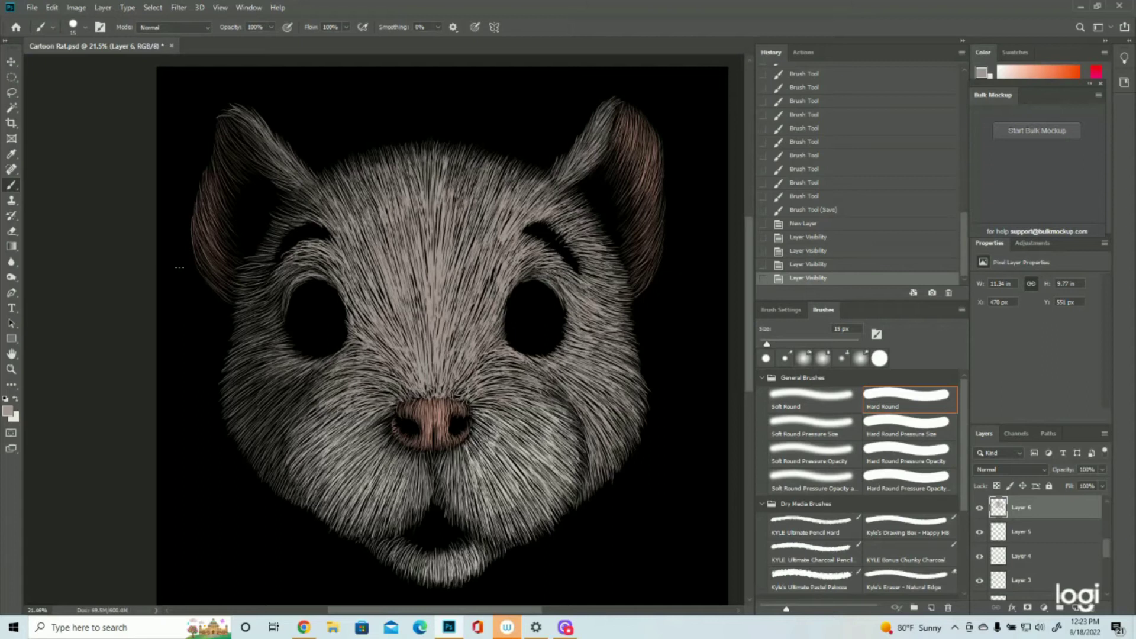
{"action": "left_click_drag", "start_coordinate": [533, 281], "coordinate": [536, 276]}
{"action": "left_click_drag", "start_coordinate": [537, 281], "coordinate": [543, 278]}
{"action": "left_click_drag", "start_coordinate": [544, 284], "coordinate": [522, 278]}
{"action": "left_click_drag", "start_coordinate": [523, 285], "coordinate": [519, 280]}
{"action": "left_click_drag", "start_coordinate": [520, 286], "coordinate": [516, 283]}
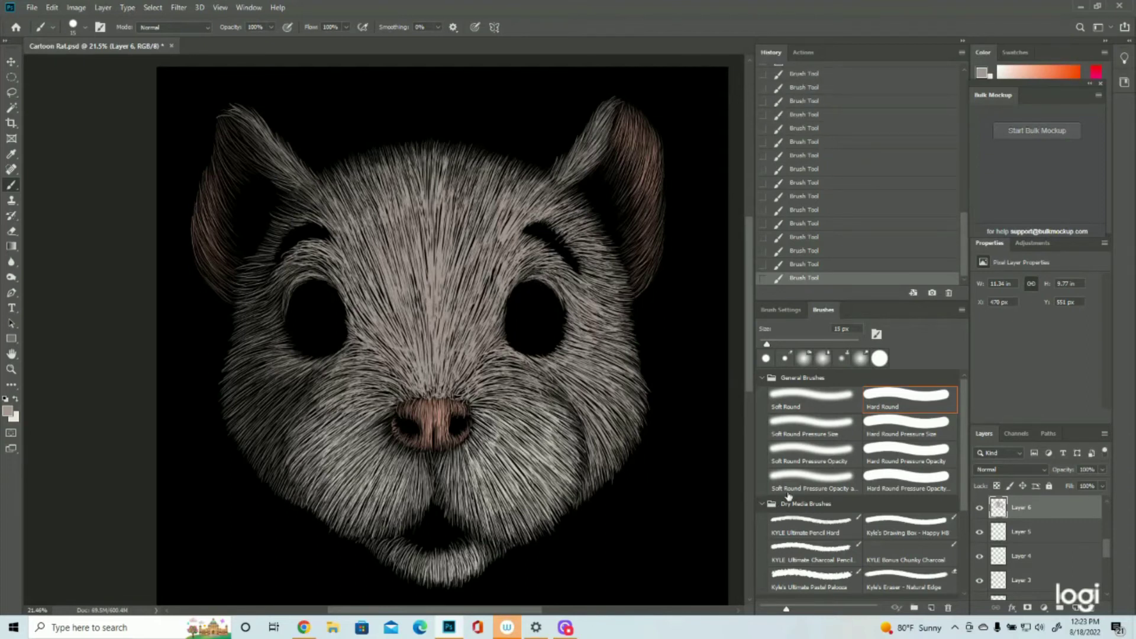
Make Layer 14 the active layer, check its visibility and save the document.
{"action": "scroll", "coordinate": [1018, 527], "scroll_direction": "up", "scroll_amount": 4}
{"action": "left_click", "coordinate": [1039, 509]}
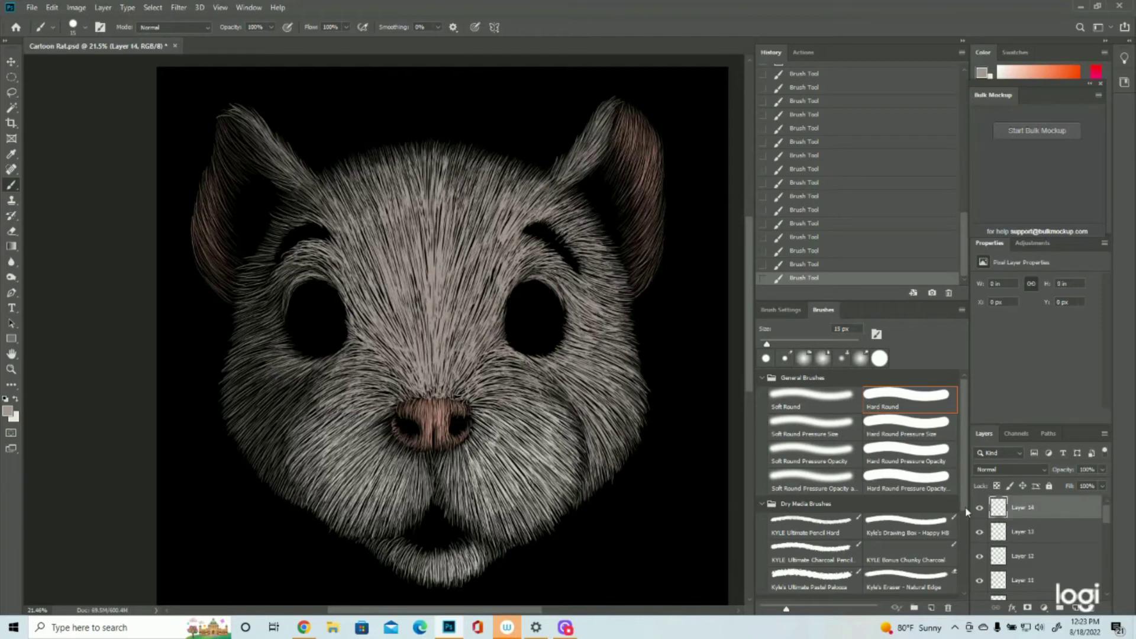
{"action": "left_click", "coordinate": [979, 509]}
{"action": "left_click", "coordinate": [980, 509]}
{"action": "left_click", "coordinate": [31, 7]}
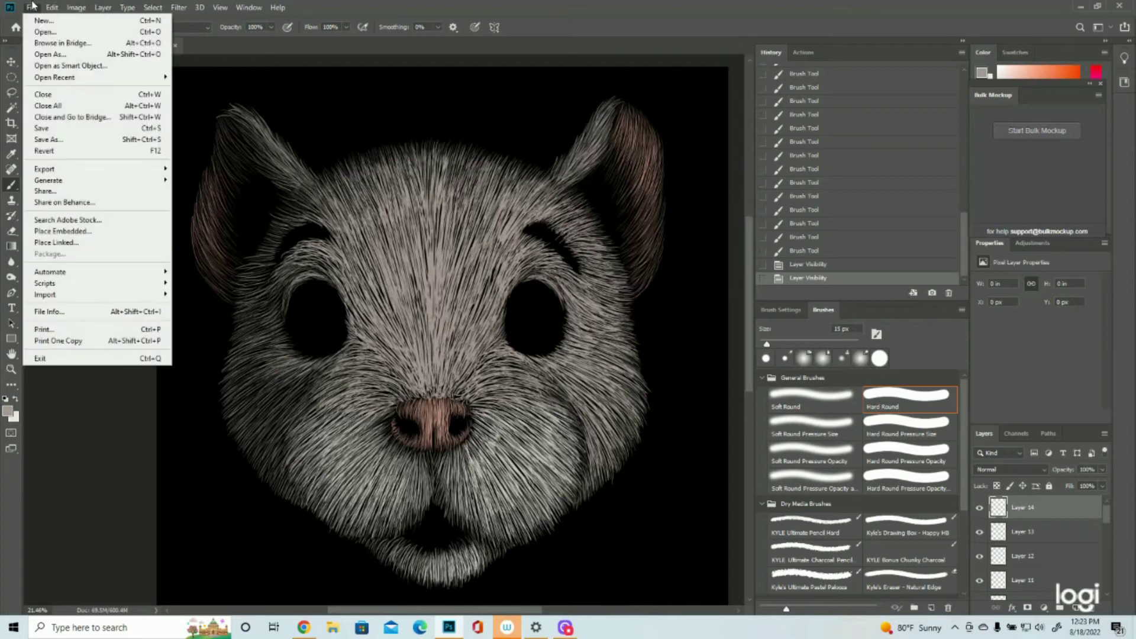
{"action": "left_click", "coordinate": [53, 128]}
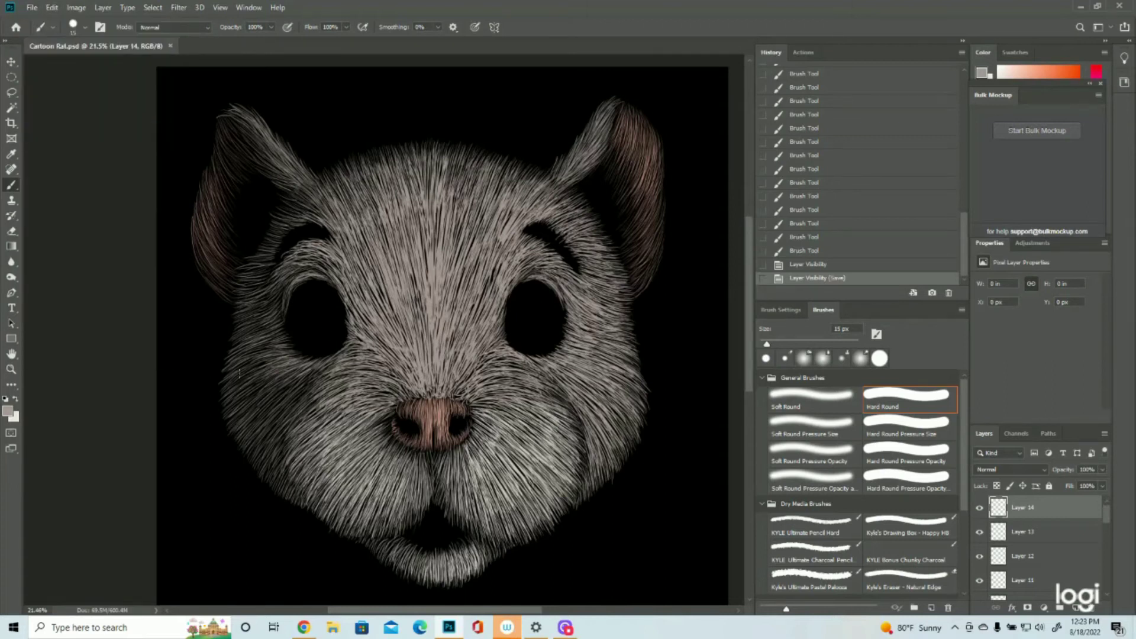
Set the foreground colour to a medium brown, #9b6f51, and return to the Brush tool.
{"action": "left_click", "coordinate": [7, 416]}
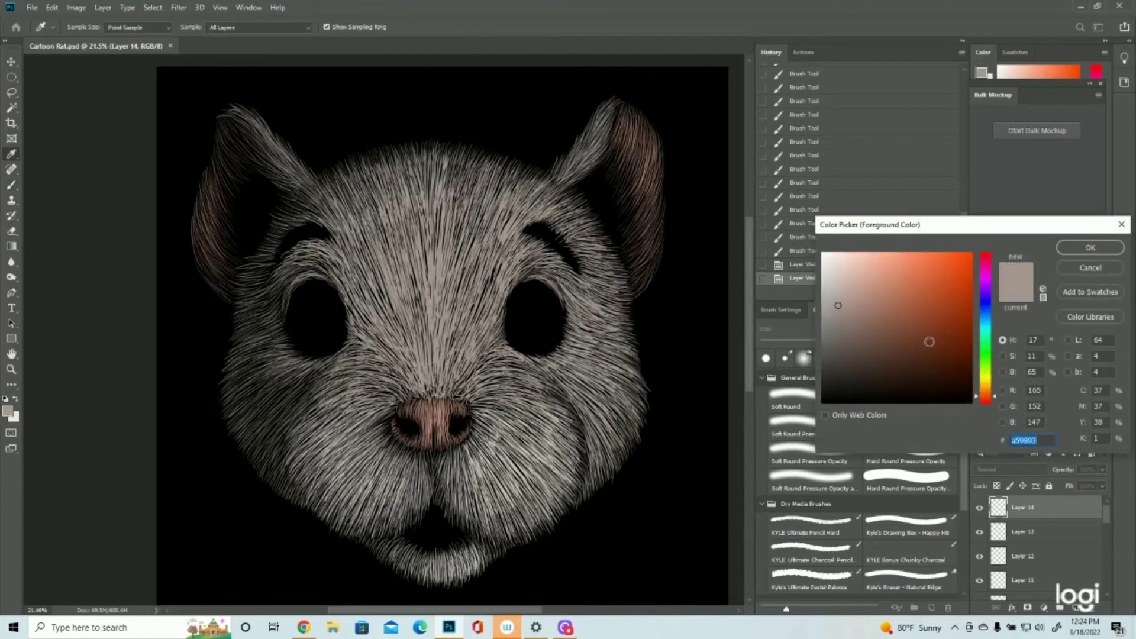
{"action": "left_click", "coordinate": [891, 310]}
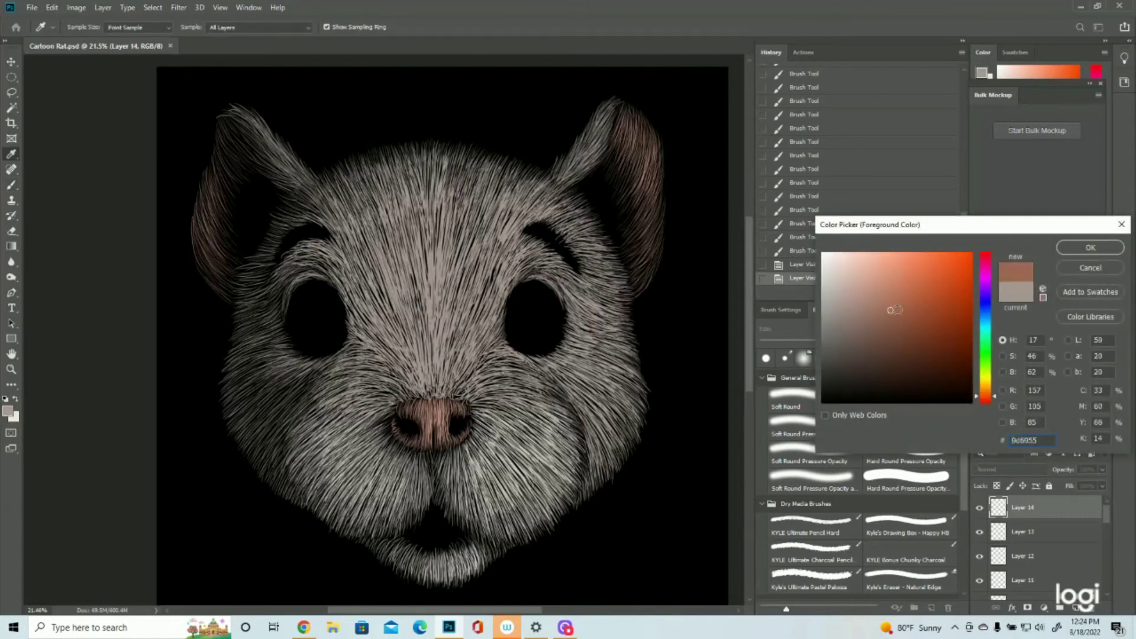
{"action": "left_click", "coordinate": [987, 392]}
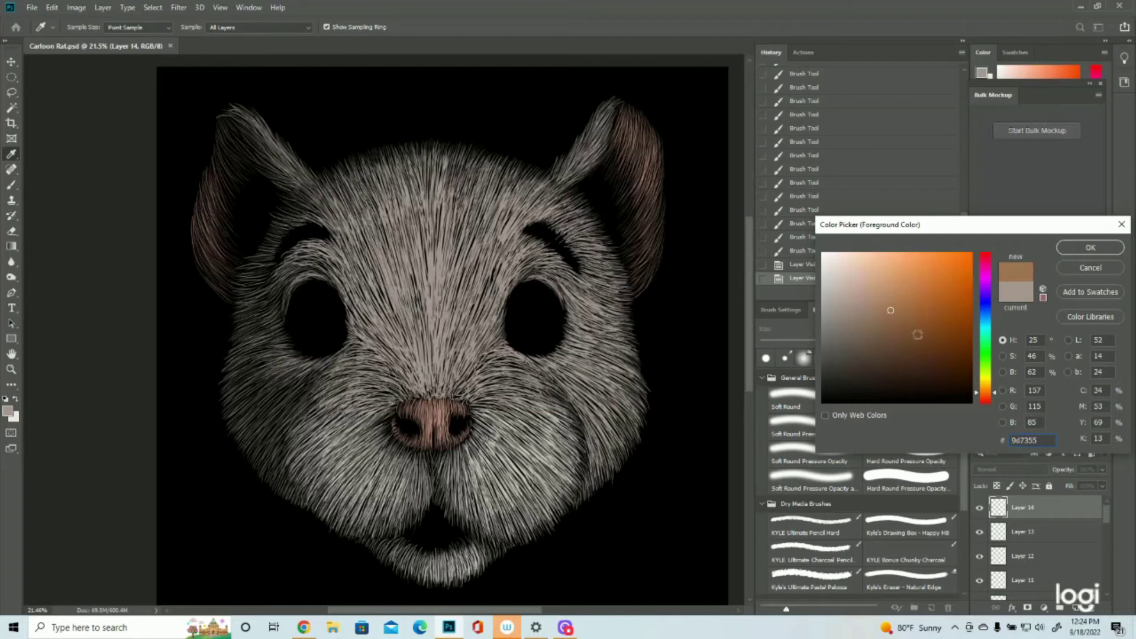
{"action": "left_click_drag", "start_coordinate": [898, 309], "coordinate": [907, 314]}
{"action": "left_click", "coordinate": [906, 311]}
{"action": "left_click", "coordinate": [984, 393]}
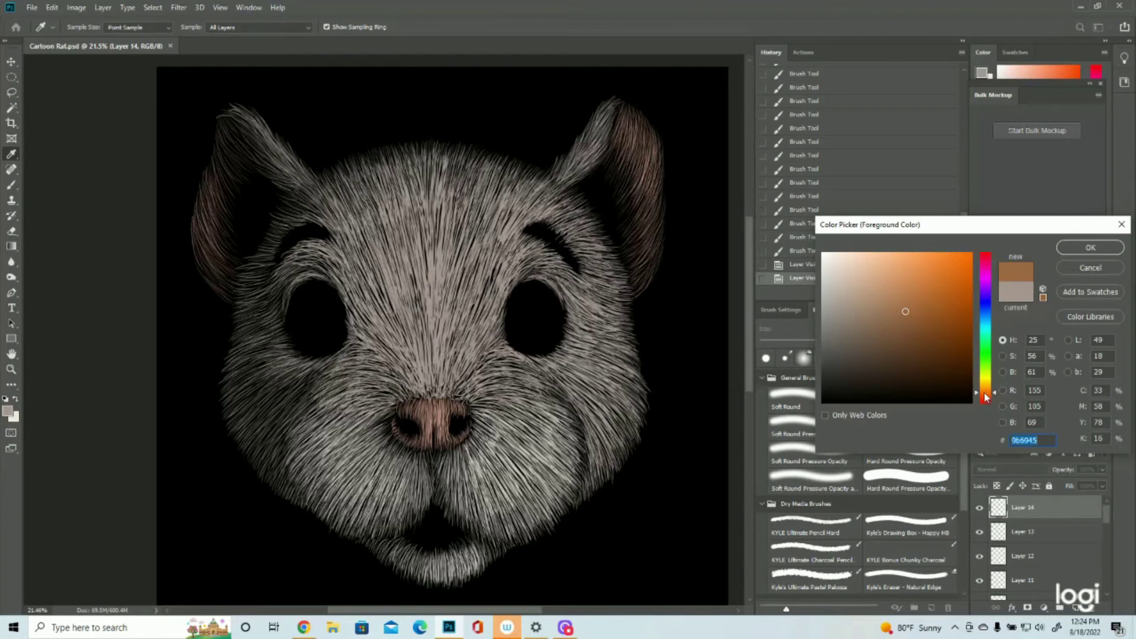
{"action": "left_click", "coordinate": [985, 394]}
{"action": "left_click", "coordinate": [894, 312]}
{"action": "left_click", "coordinate": [1090, 247]}
{"action": "key", "text": "b"}
Show the magenta sketch layer, paint a brown swatch on it beside the existing colour swatches and hide the layer again.
{"action": "scroll", "coordinate": [1051, 533], "scroll_direction": "down", "scroll_amount": 5}
{"action": "scroll", "coordinate": [1051, 536], "scroll_direction": "up", "scroll_amount": 2}
{"action": "left_click", "coordinate": [980, 557]}
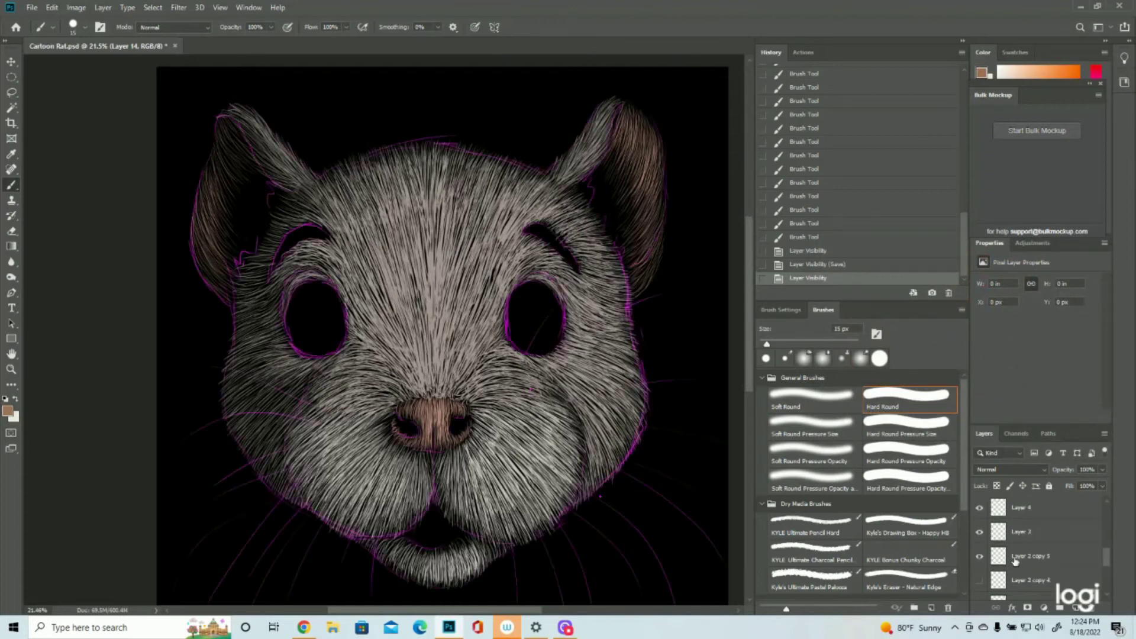
{"action": "left_click", "coordinate": [1016, 561]}
{"action": "scroll", "coordinate": [609, 431], "scroll_direction": "down", "scroll_amount": 3}
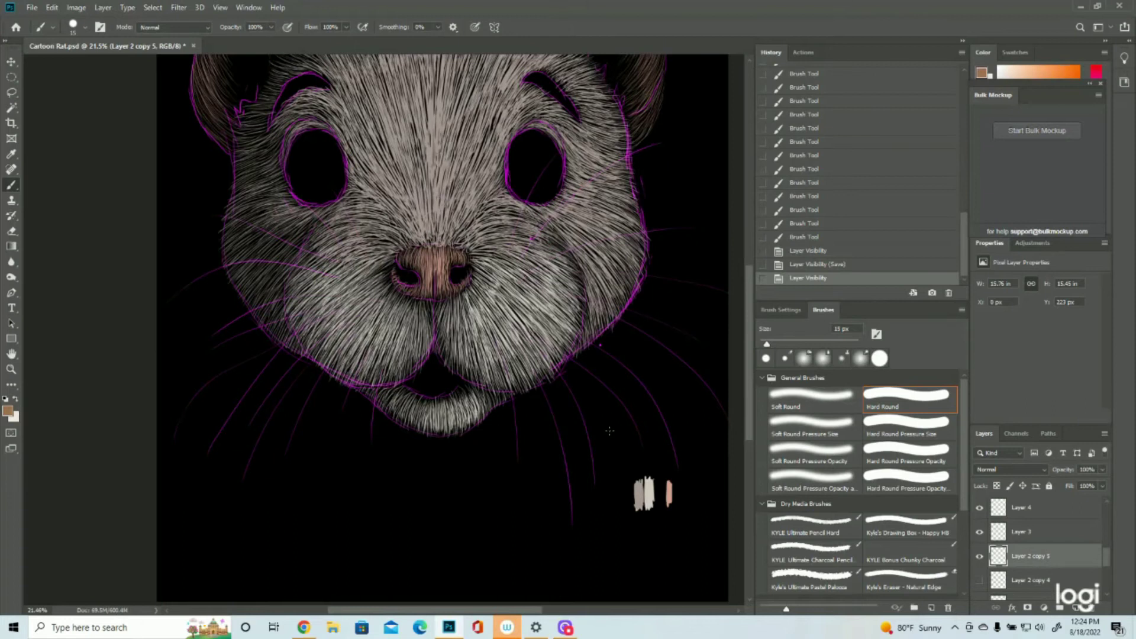
{"action": "mouse_move", "coordinate": [616, 511]}
{"action": "left_mouse_down"}
{"action": "mouse_move", "coordinate": [620, 521]}
{"action": "mouse_move", "coordinate": [613, 500]}
{"action": "mouse_move", "coordinate": [619, 524]}
{"action": "mouse_move", "coordinate": [610, 497]}
{"action": "left_mouse_up"}
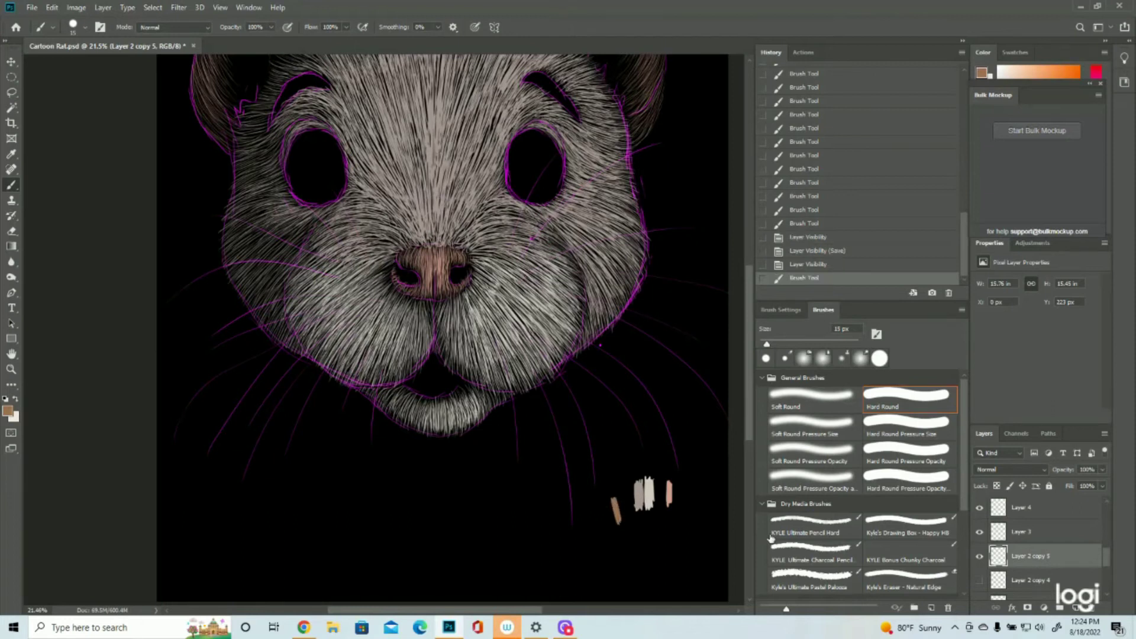
{"action": "left_click", "coordinate": [980, 558]}
Paint curved brown strokes on Layer 14 around the inside of the right eye.
{"action": "scroll", "coordinate": [1000, 548], "scroll_direction": "up", "scroll_amount": 5}
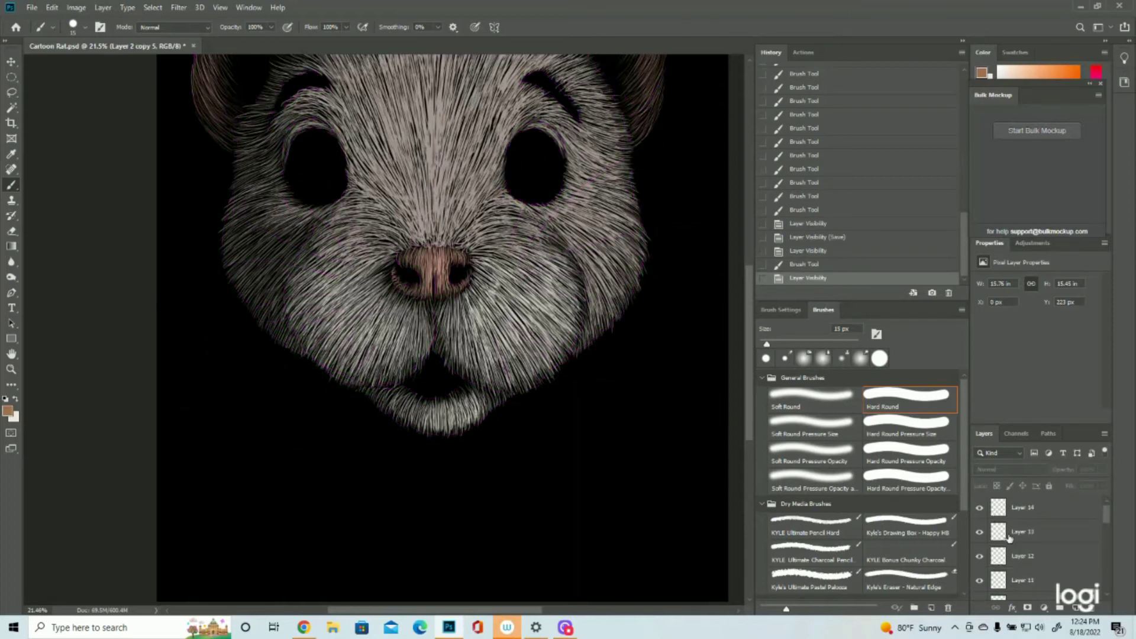
{"action": "left_click", "coordinate": [1022, 507]}
{"action": "scroll", "coordinate": [443, 329], "scroll_direction": "up", "scroll_amount": 5}
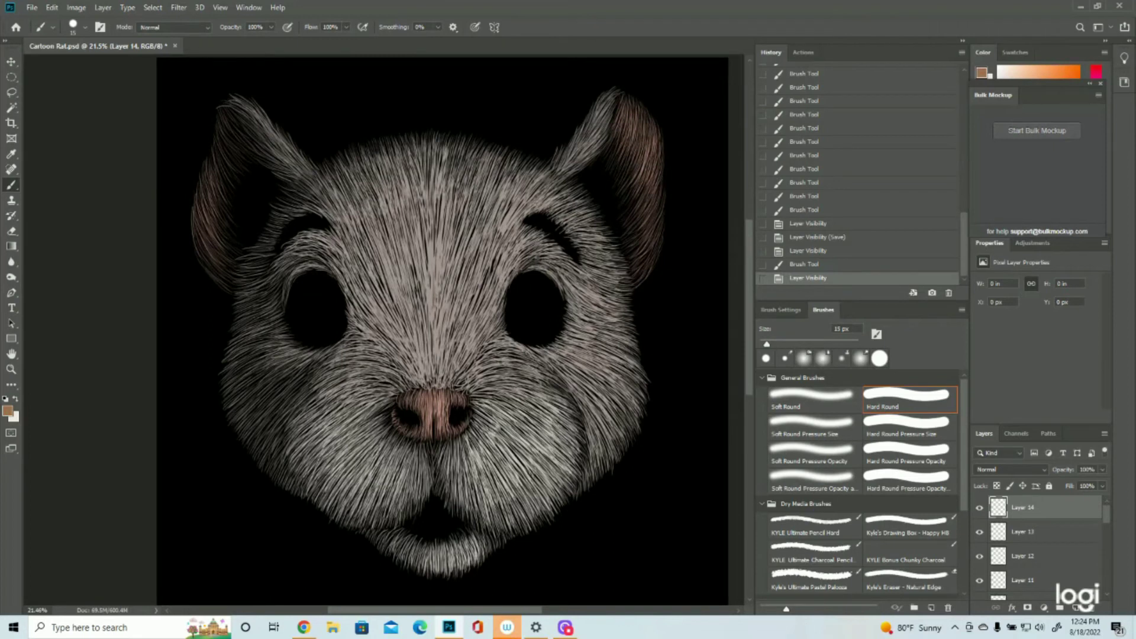
{"action": "left_click_drag", "start_coordinate": [508, 295], "coordinate": [518, 335]}
{"action": "mouse_move", "coordinate": [515, 296]}
{"action": "left_mouse_down"}
{"action": "mouse_move", "coordinate": [519, 337]}
{"action": "mouse_move", "coordinate": [545, 339]}
{"action": "mouse_move", "coordinate": [556, 324]}
{"action": "mouse_move", "coordinate": [559, 335]}
{"action": "left_mouse_up"}
{"action": "left_click_drag", "start_coordinate": [553, 295], "coordinate": [562, 335]}
{"action": "mouse_move", "coordinate": [558, 298]}
{"action": "left_mouse_down"}
{"action": "mouse_move", "coordinate": [565, 332]}
{"action": "mouse_move", "coordinate": [527, 336]}
{"action": "left_mouse_up"}
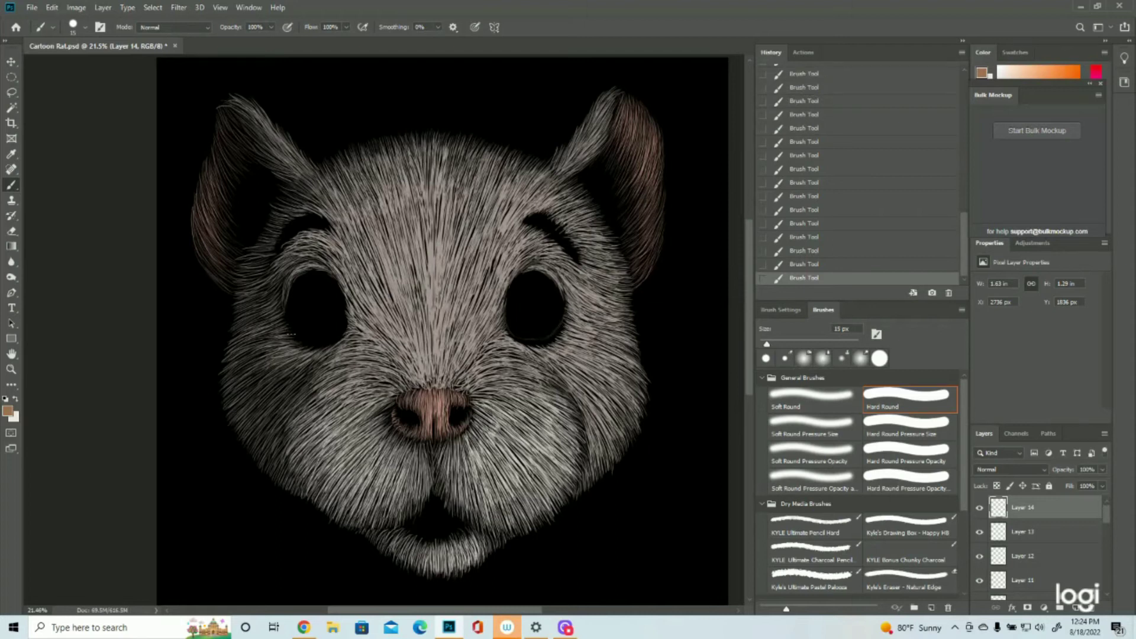
Fill the left eye with curved brown strokes around the pupil and add further strokes at the top of the right eye.
{"action": "left_click_drag", "start_coordinate": [339, 288], "coordinate": [342, 296]}
{"action": "left_click_drag", "start_coordinate": [300, 338], "coordinate": [288, 329]}
{"action": "left_click_drag", "start_coordinate": [329, 339], "coordinate": [307, 341]}
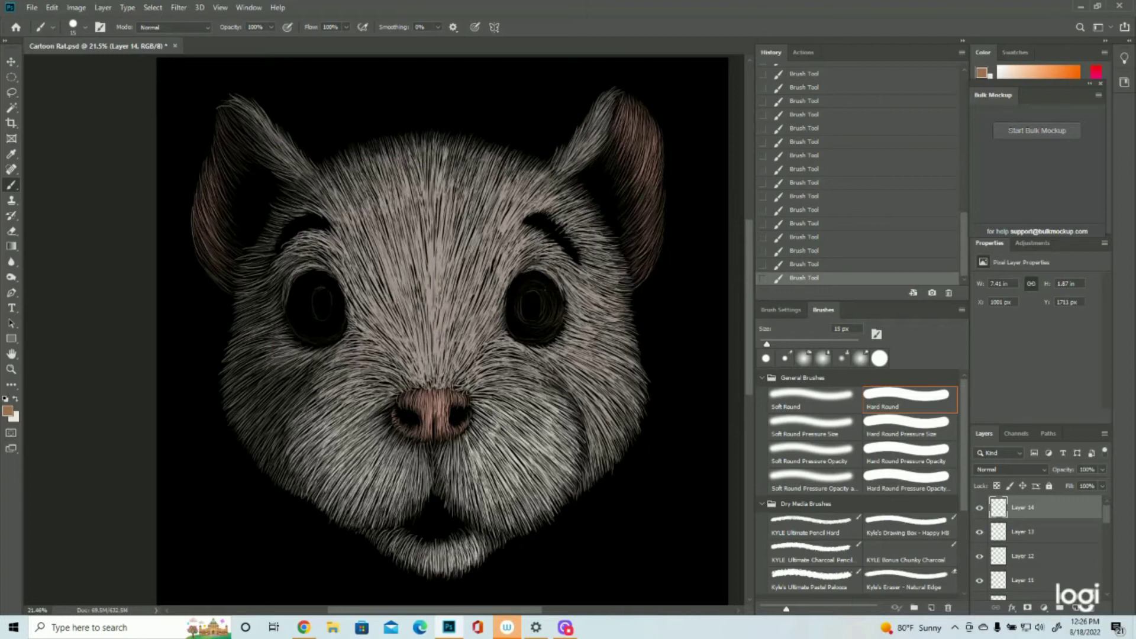
{"action": "left_click_drag", "start_coordinate": [535, 273], "coordinate": [527, 275]}
Add a new layer directly above Layer 13 and set the foreground colour to cream, #ede7dd.
{"action": "left_click", "coordinate": [1043, 531]}
{"action": "left_click", "coordinate": [1076, 609]}
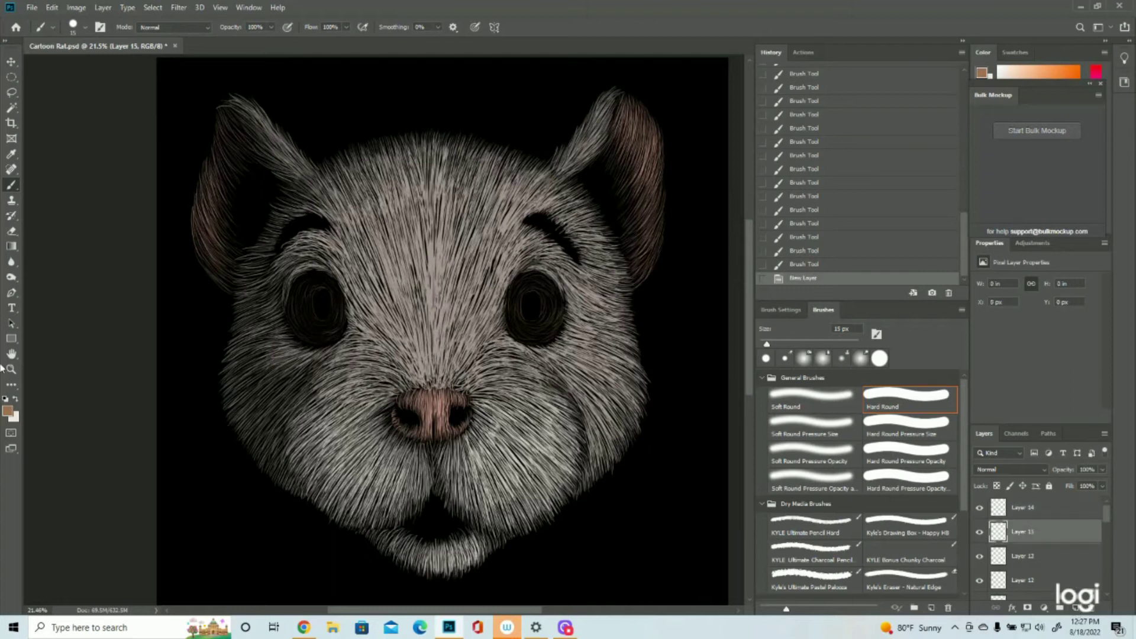
{"action": "left_click", "coordinate": [8, 410]}
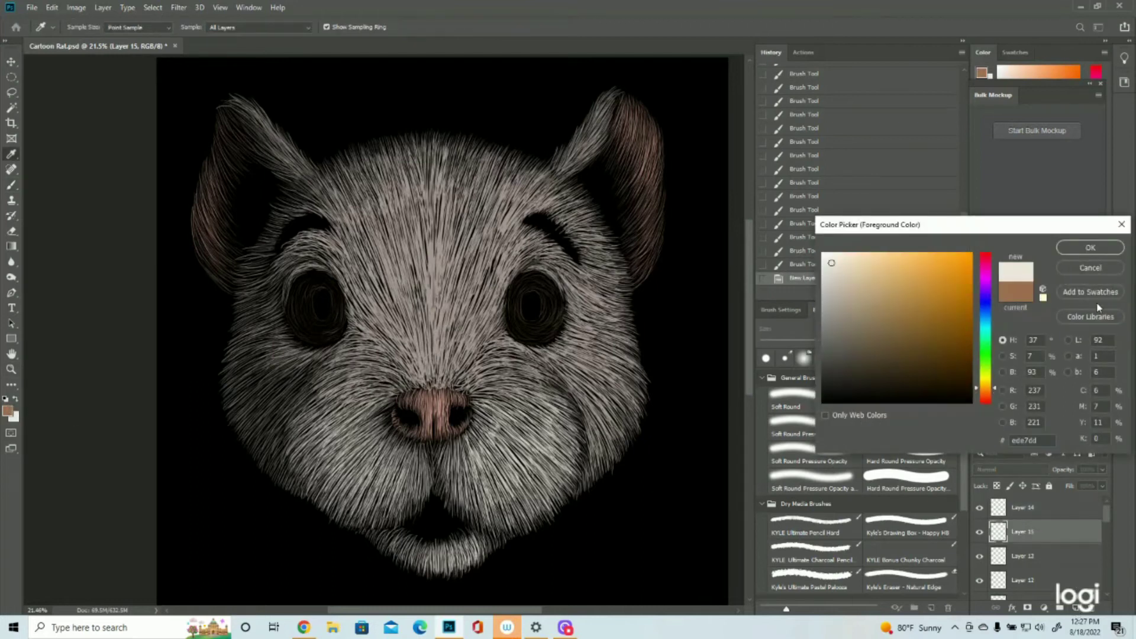
{"action": "left_click", "coordinate": [1098, 251]}
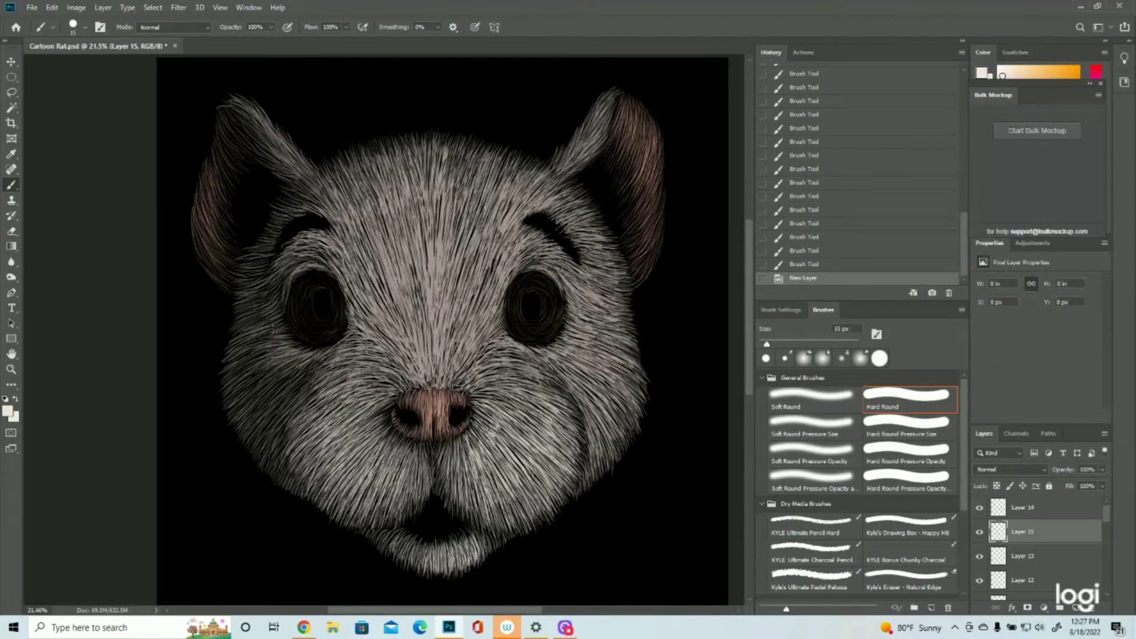
Paint thin cream strokes along the lower rims of both eyes, comparing the left rim with and without its last three strokes.
{"action": "left_click_drag", "start_coordinate": [294, 334], "coordinate": [320, 349]}
{"action": "left_click_drag", "start_coordinate": [300, 337], "coordinate": [317, 345]}
{"action": "mouse_move", "coordinate": [320, 337]}
{"action": "left_mouse_down"}
{"action": "mouse_move", "coordinate": [331, 343]}
{"action": "mouse_move", "coordinate": [319, 303]}
{"action": "mouse_move", "coordinate": [346, 329]}
{"action": "mouse_move", "coordinate": [344, 342]}
{"action": "left_mouse_up"}
{"action": "left_click_drag", "start_coordinate": [337, 337], "coordinate": [317, 350]}
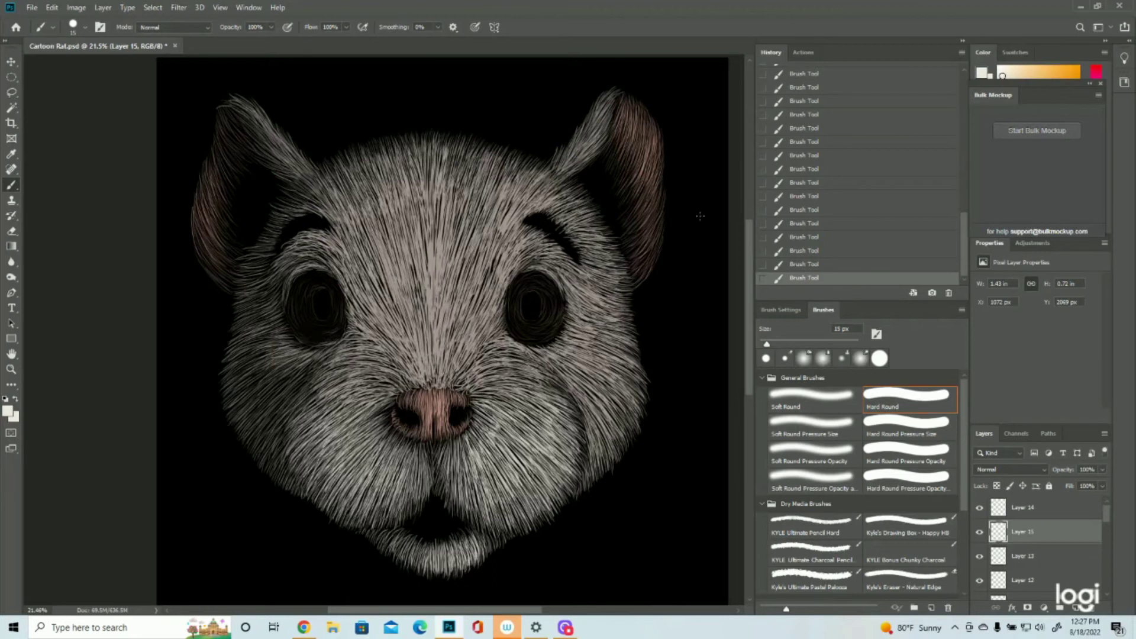
{"action": "left_click", "coordinate": [828, 252]}
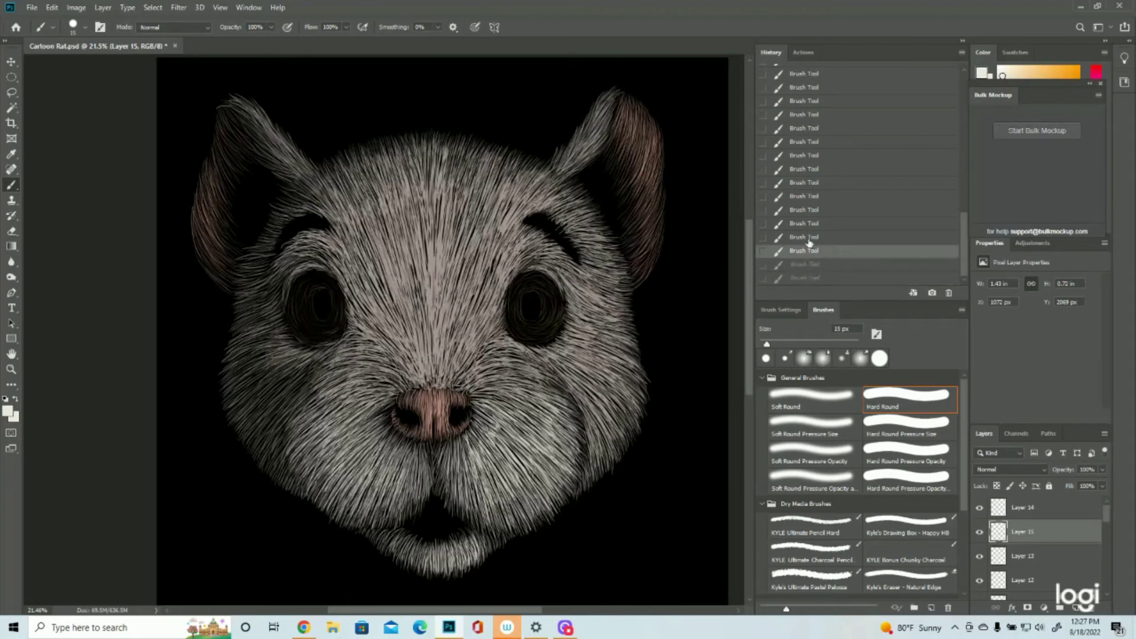
{"action": "left_click", "coordinate": [809, 237]}
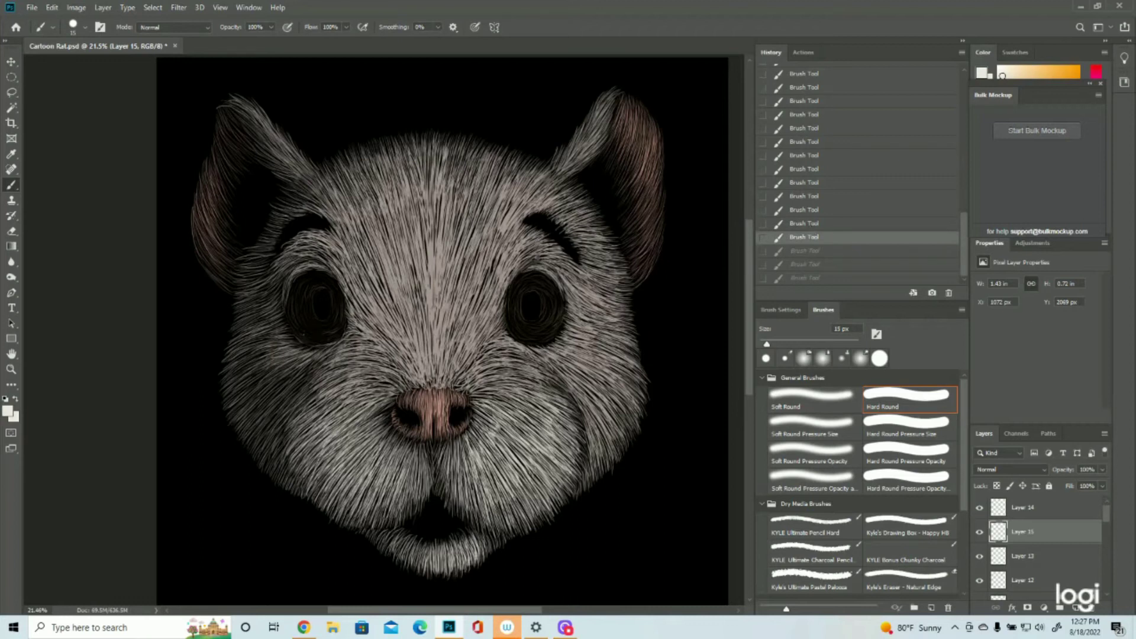
{"action": "key", "text": "ctrl+shift+z"}
{"action": "key", "text": "ctrl+shift+z"}
{"action": "key", "text": "ctrl+shift+z"}
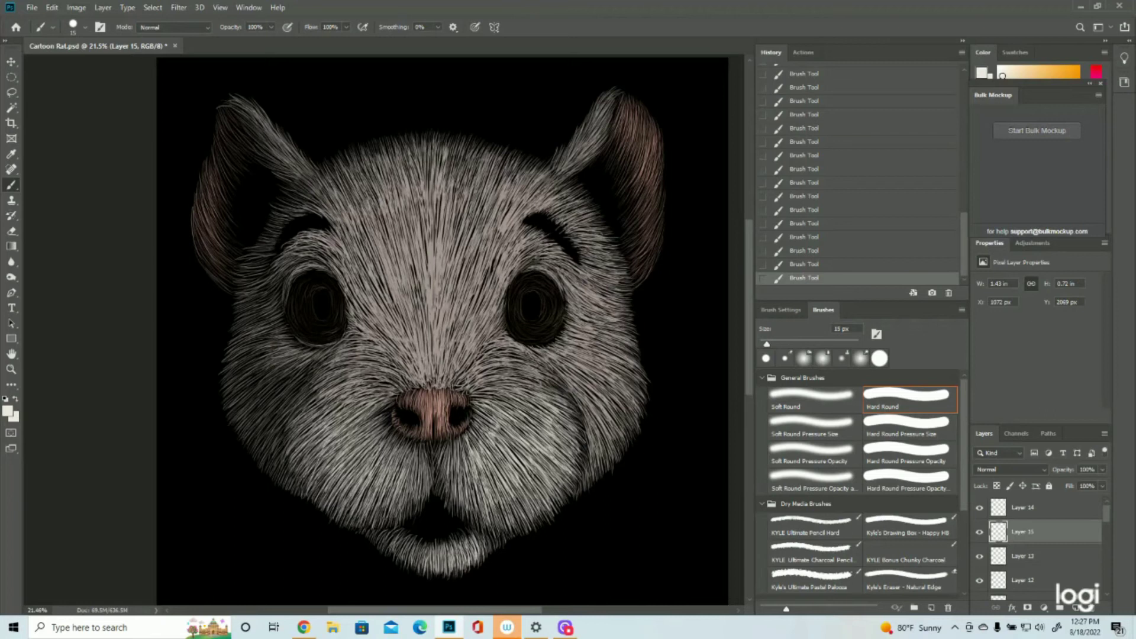
{"action": "left_click_drag", "start_coordinate": [526, 344], "coordinate": [562, 328]}
Select Layer 14, briefly show the sketch layer Layer 2 copy 5, and set the foreground colour to its brown swatch, #9b6f51.
{"action": "left_click", "coordinate": [1036, 512]}
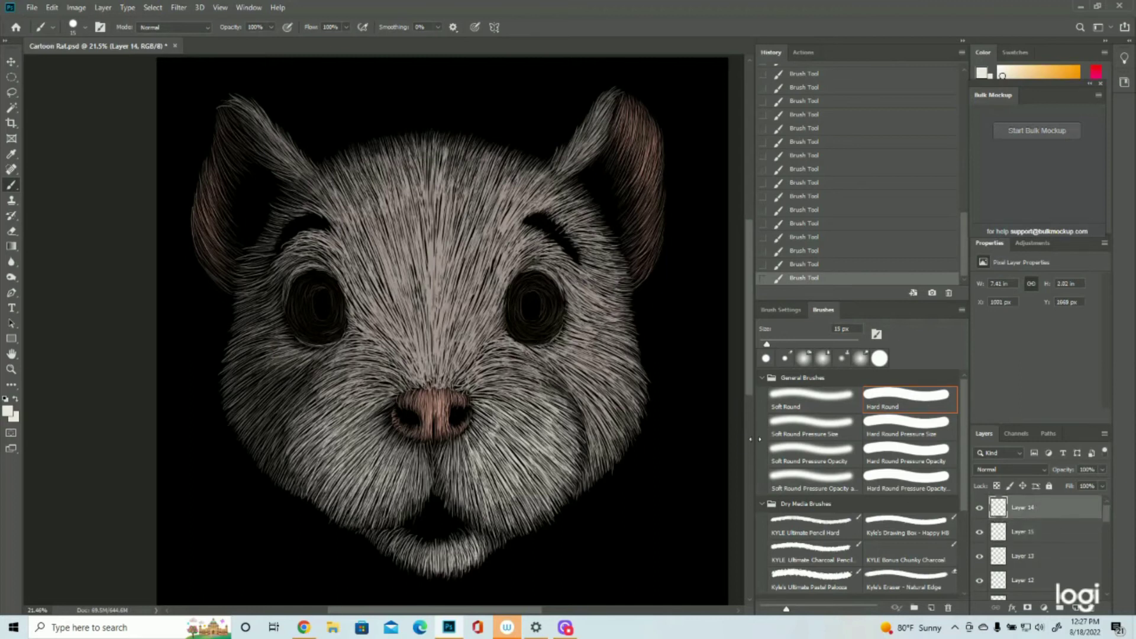
{"action": "scroll", "coordinate": [1040, 539], "scroll_direction": "down", "scroll_amount": 2}
{"action": "scroll", "coordinate": [1041, 540], "scroll_direction": "down", "scroll_amount": 5}
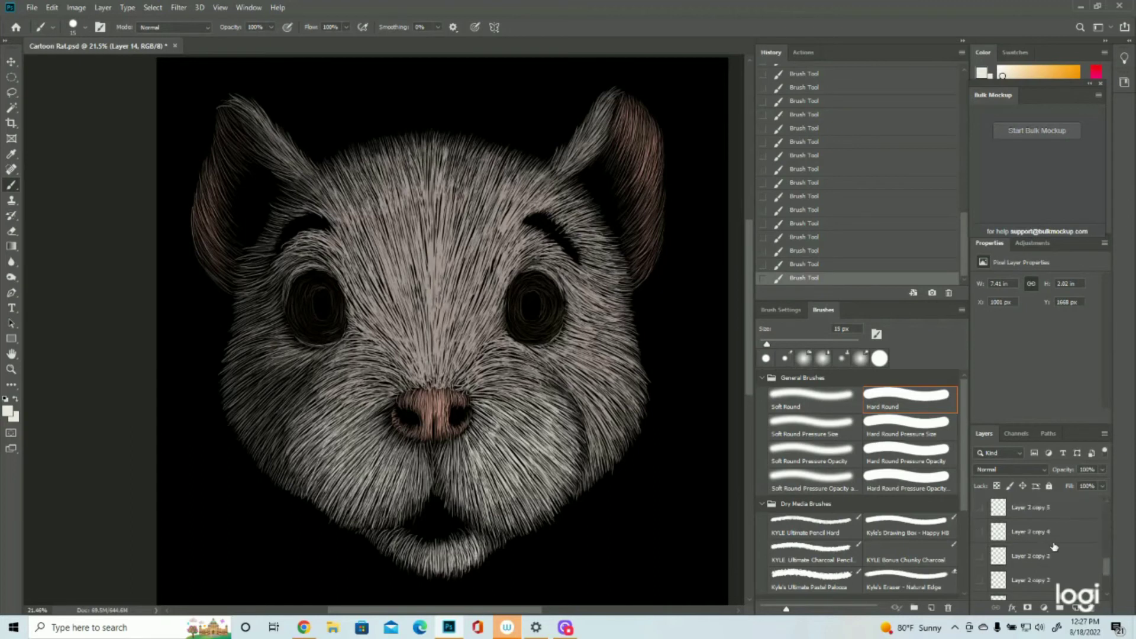
{"action": "scroll", "coordinate": [1054, 547], "scroll_direction": "up", "scroll_amount": 1}
{"action": "left_click", "coordinate": [980, 557]}
{"action": "scroll", "coordinate": [414, 326], "scroll_direction": "down", "scroll_amount": 2}
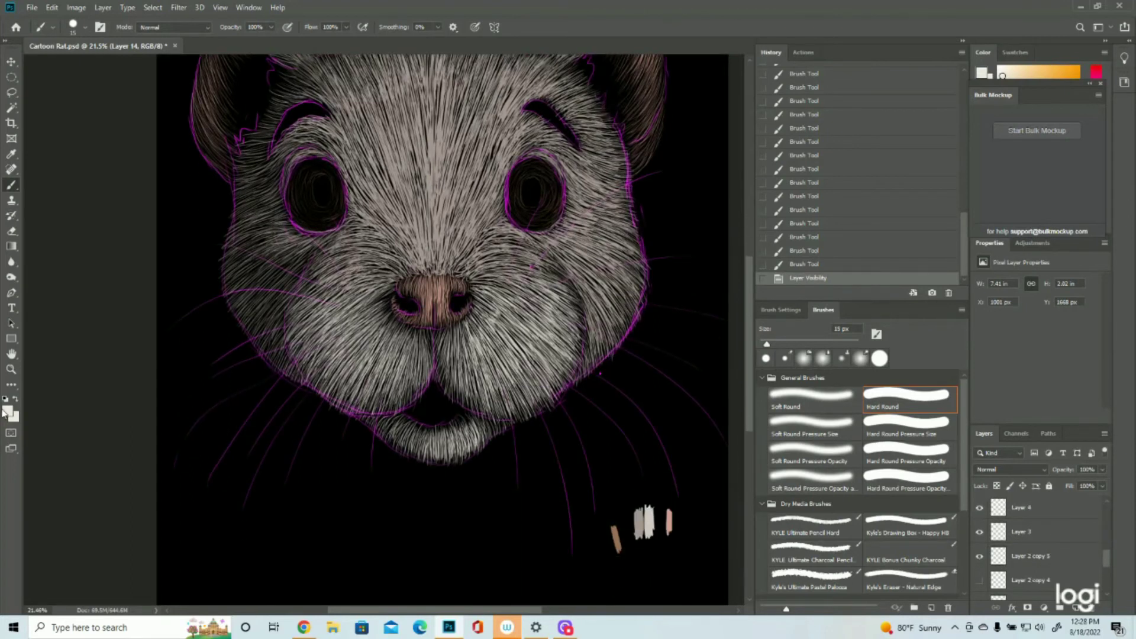
{"action": "left_click", "coordinate": [7, 412]}
{"action": "left_click", "coordinate": [617, 536]}
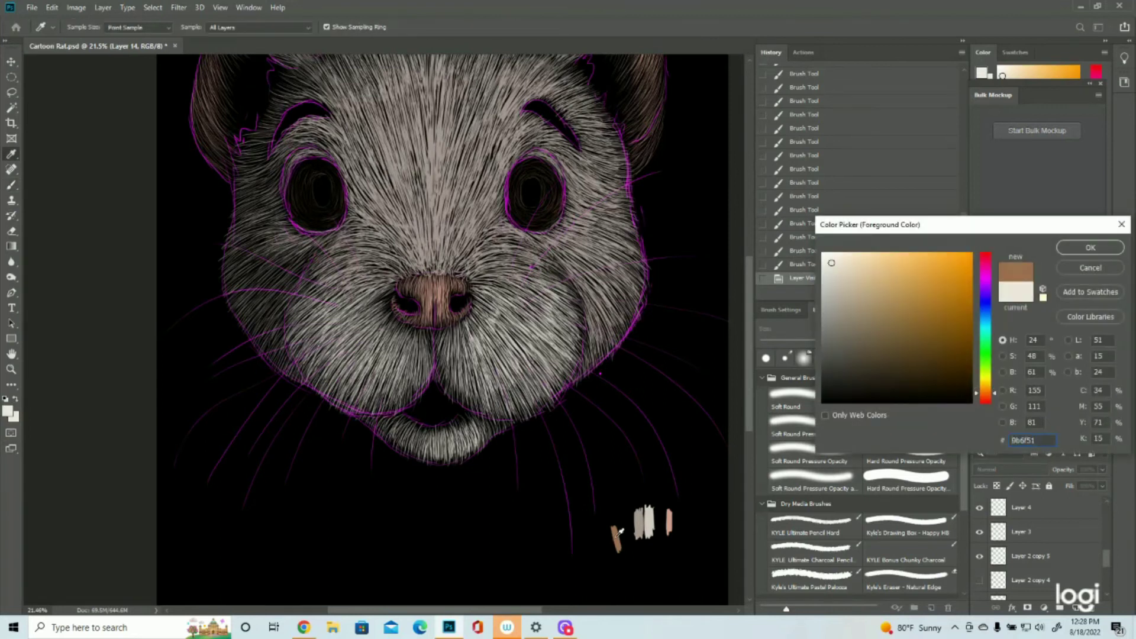
{"action": "key", "text": "Return"}
{"action": "left_click", "coordinate": [979, 557]}
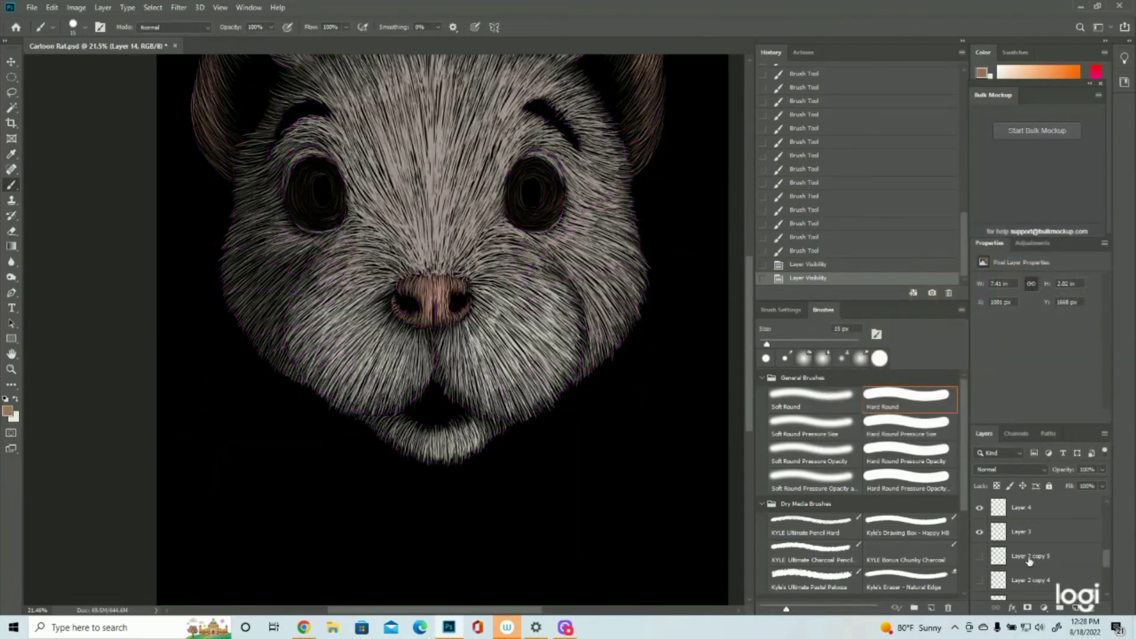
Add a new layer directly above Layer 14.
{"action": "scroll", "coordinate": [1042, 544], "scroll_direction": "up", "scroll_amount": 5}
{"action": "scroll", "coordinate": [658, 354], "scroll_direction": "up", "scroll_amount": 1}
{"action": "scroll", "coordinate": [659, 354], "scroll_direction": "up", "scroll_amount": 4}
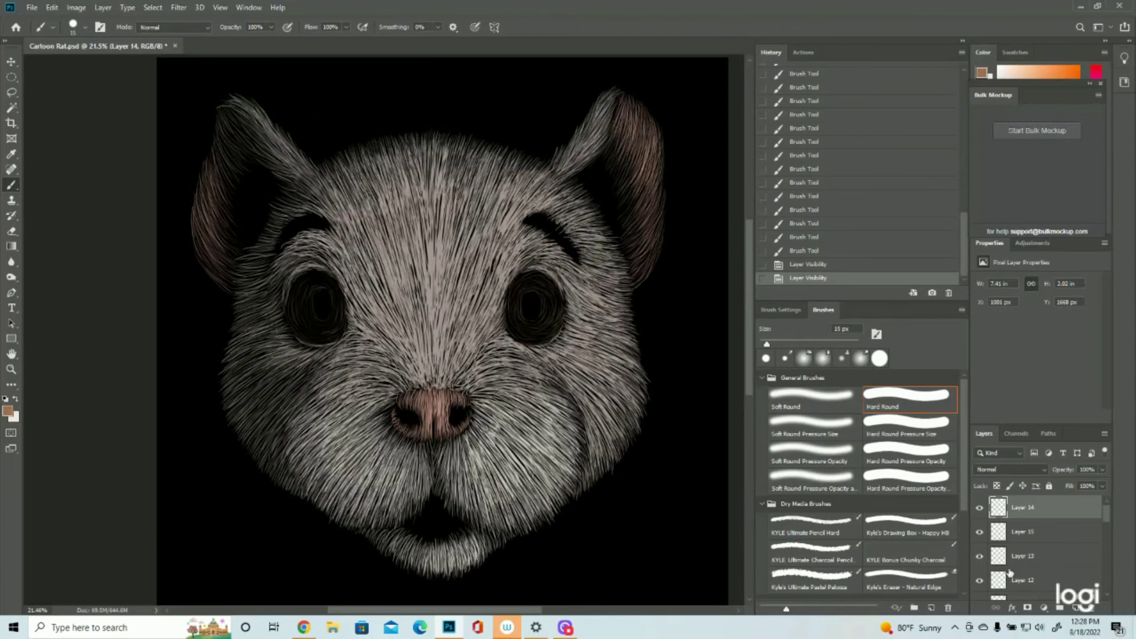
{"action": "left_click", "coordinate": [1076, 610]}
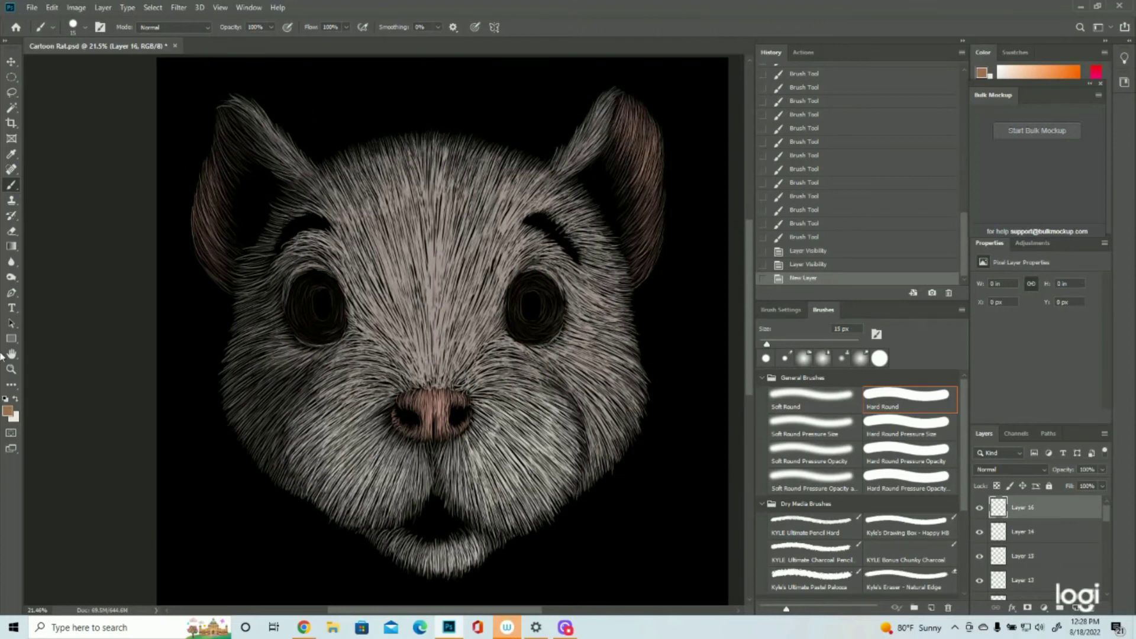
On Layer 14, make an oval selection over the left eye's pupil and nudge it into place.
{"action": "left_click", "coordinate": [11, 370]}
{"action": "left_click", "coordinate": [525, 236]}
{"action": "left_click", "coordinate": [525, 236]}
{"action": "left_click_drag", "start_coordinate": [514, 336], "coordinate": [479, 339]}
{"action": "left_click", "coordinate": [1052, 532]}
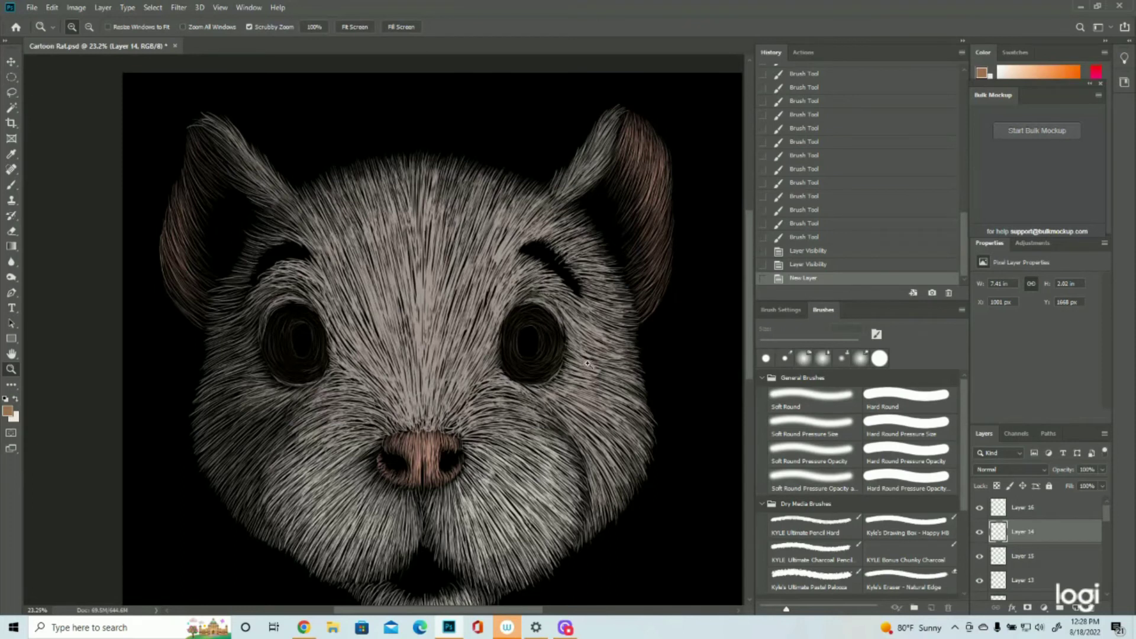
{"action": "scroll", "coordinate": [588, 363], "scroll_direction": "down", "scroll_amount": 2}
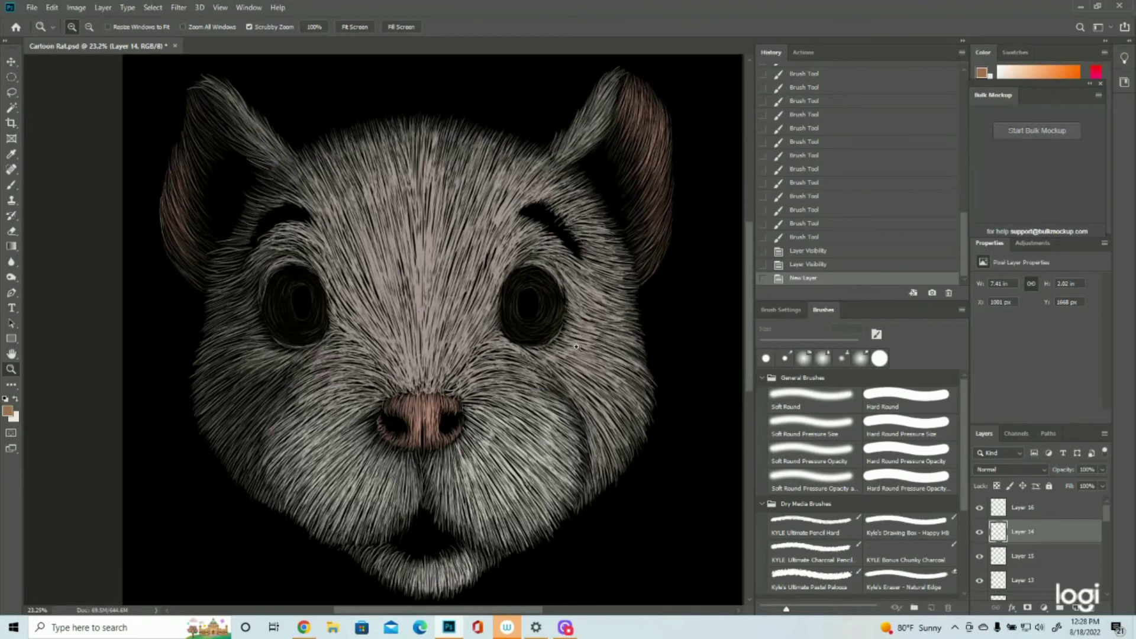
{"action": "left_click", "coordinate": [13, 77]}
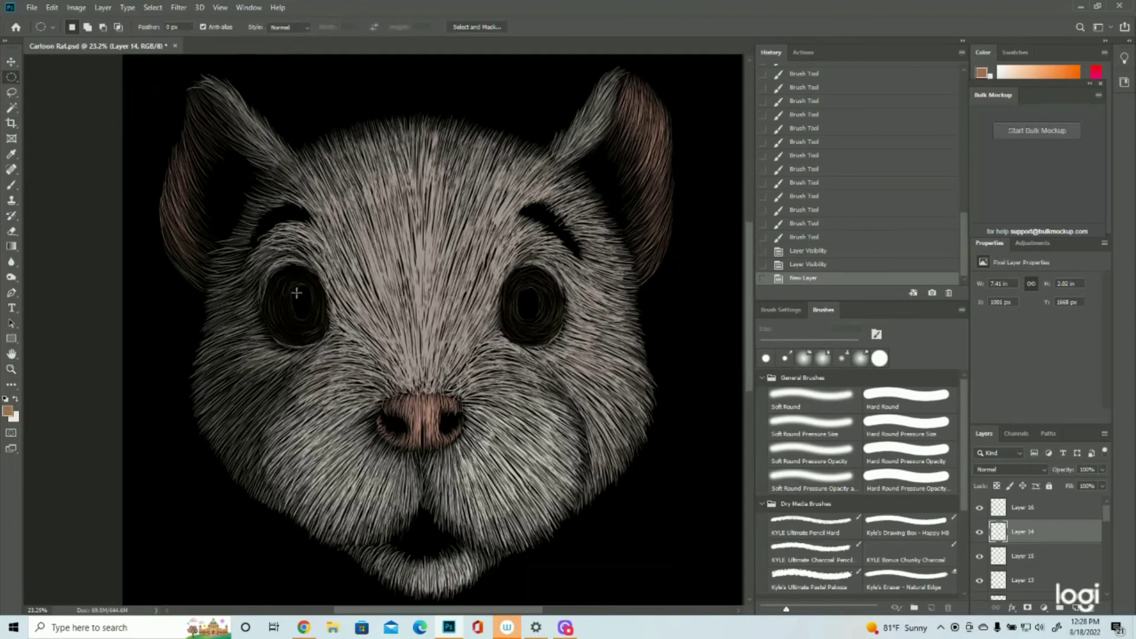
{"action": "left_click_drag", "start_coordinate": [292, 288], "coordinate": [312, 322]}
{"action": "key", "text": "Up"}
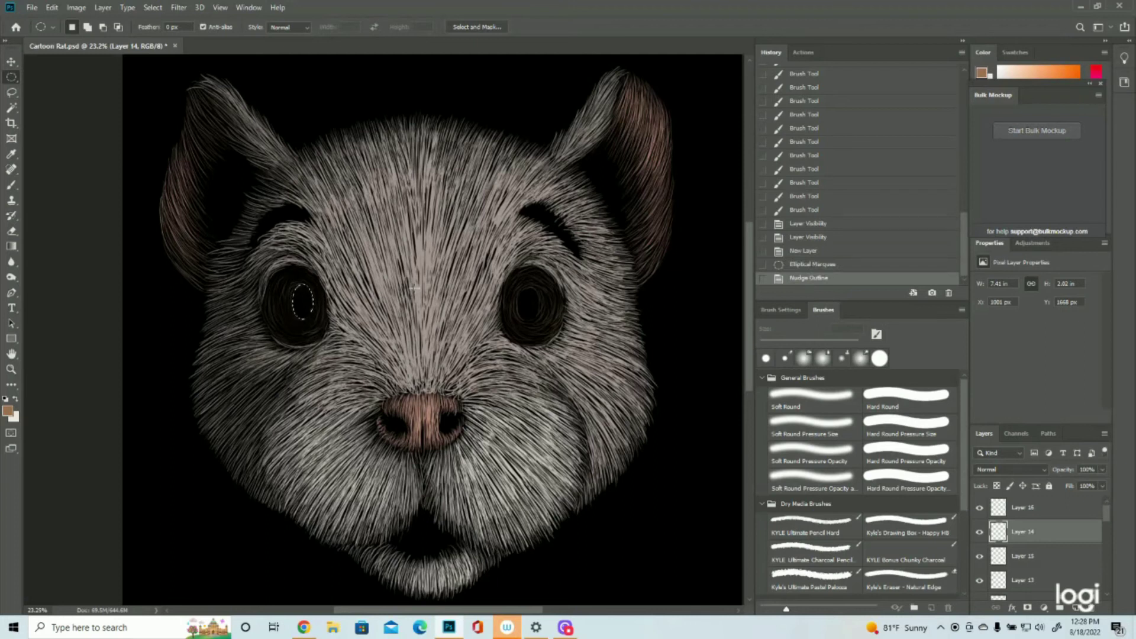
Readjust the position of the oval selection outline and clear the left pupil's strokes inside it.
{"action": "key", "text": "Delete"}
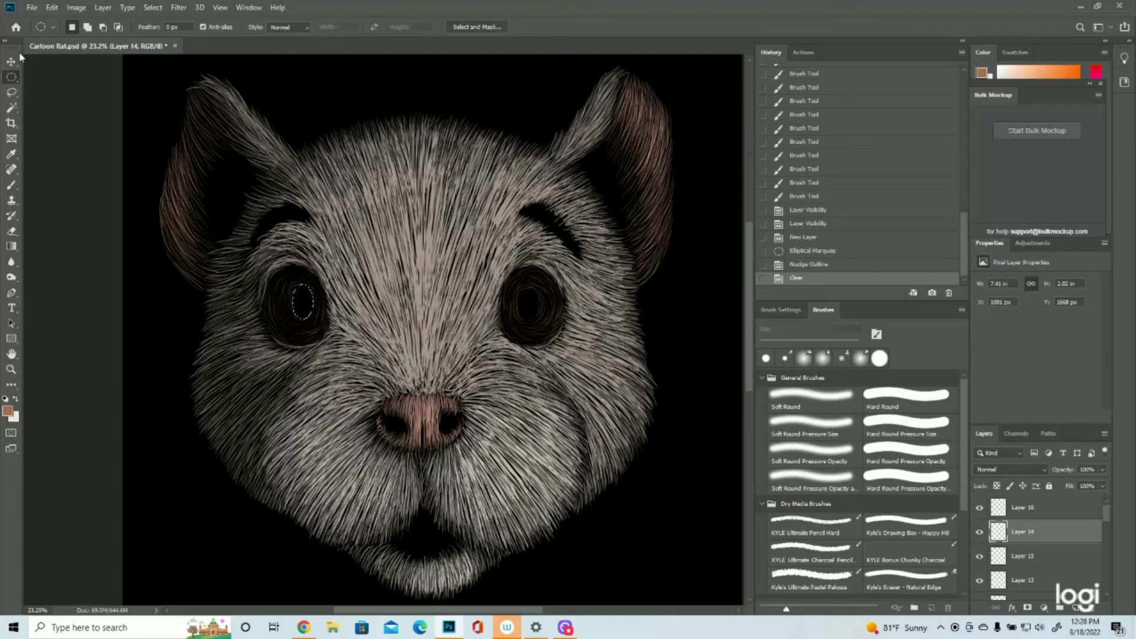
{"action": "left_click", "coordinate": [811, 252]}
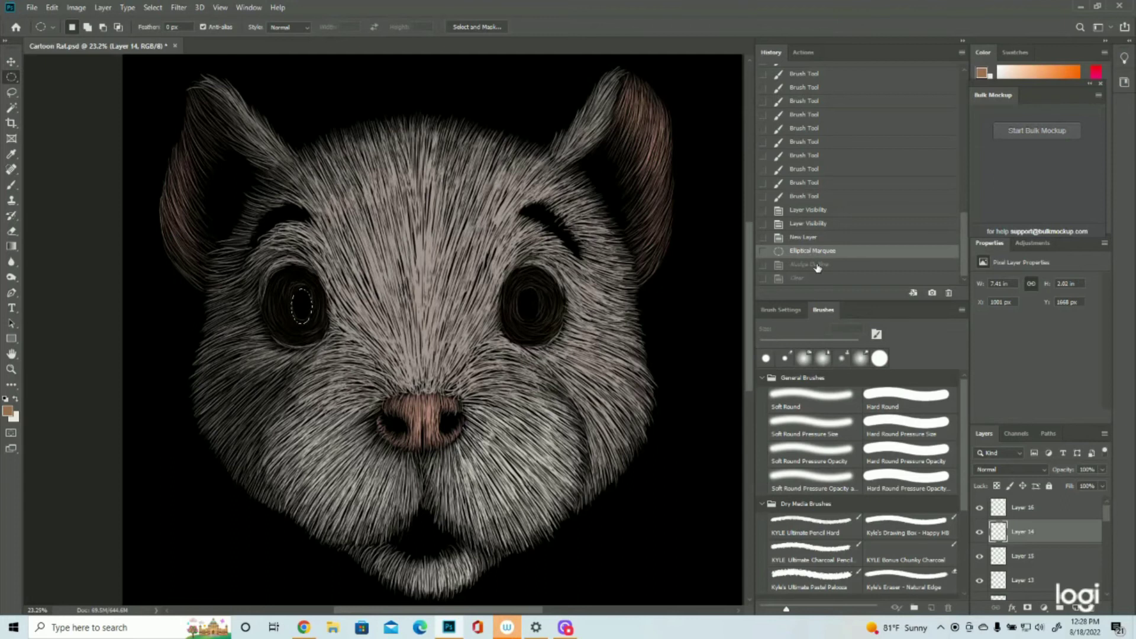
{"action": "left_click", "coordinate": [817, 268]}
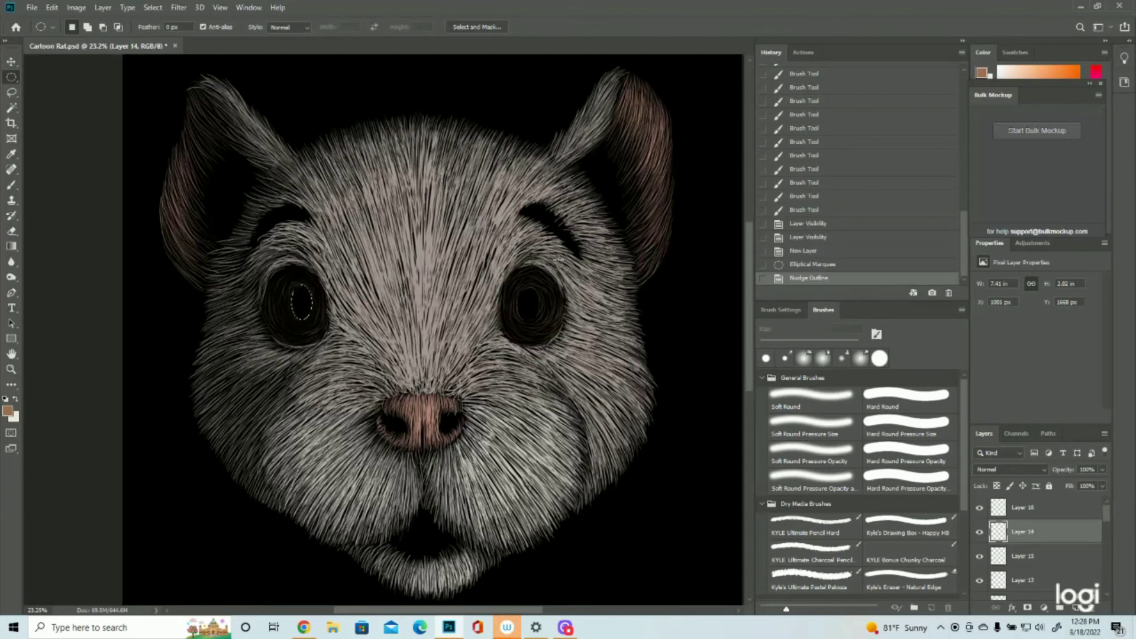
{"action": "key", "text": "Delete"}
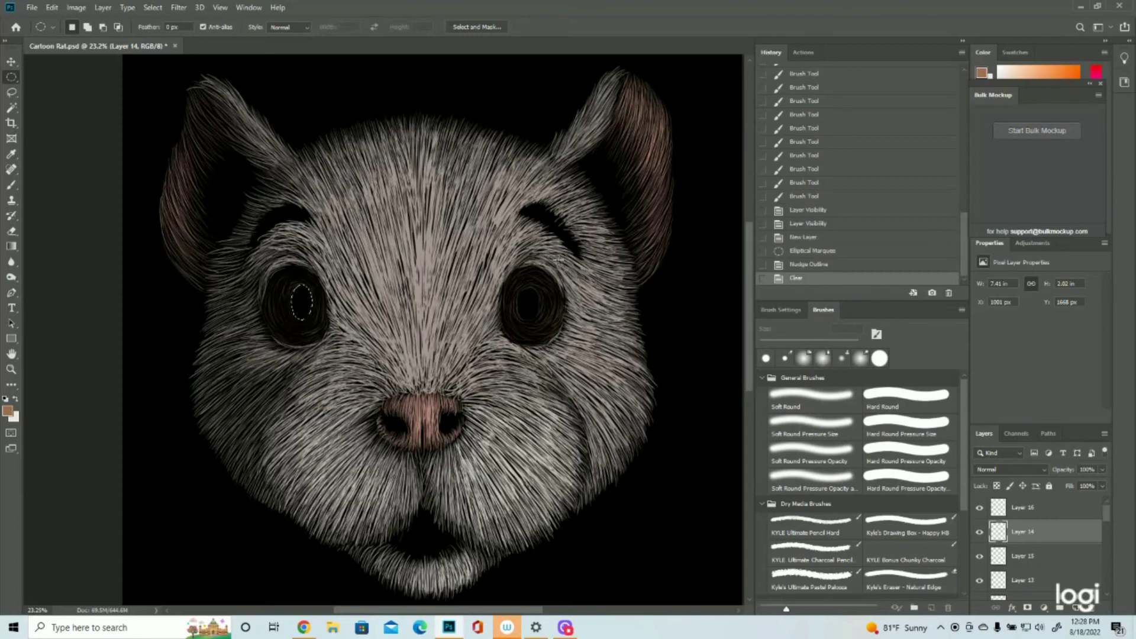
Invert the selection and paint short brown strokes around the edge of the left pupil.
{"action": "left_click", "coordinate": [153, 7]}
{"action": "left_click", "coordinate": [162, 54]}
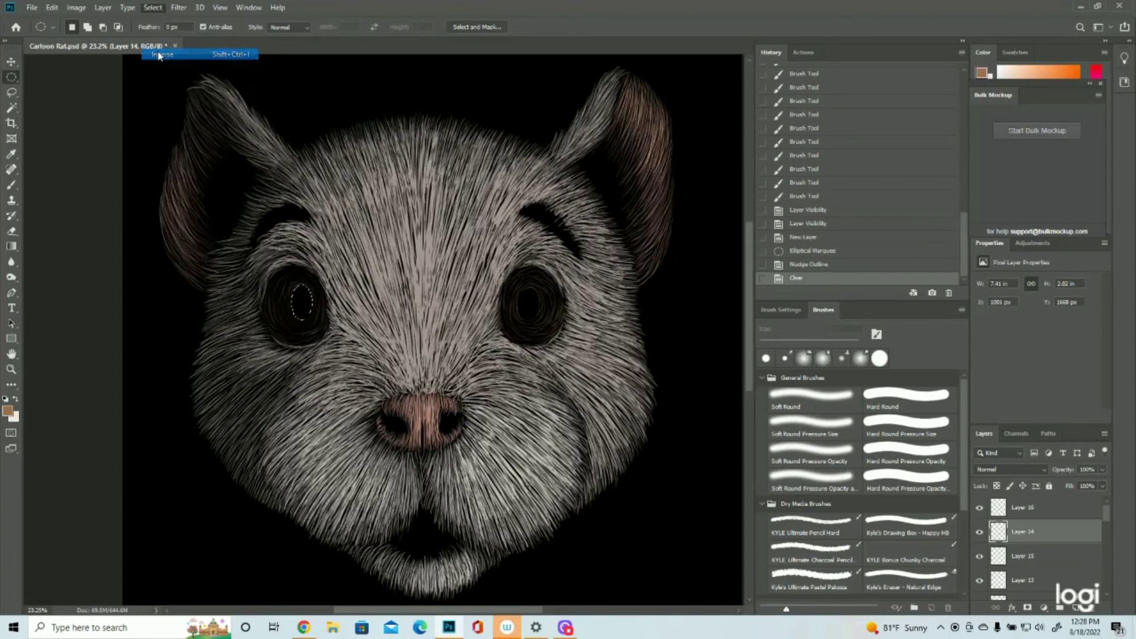
{"action": "left_click", "coordinate": [11, 185]}
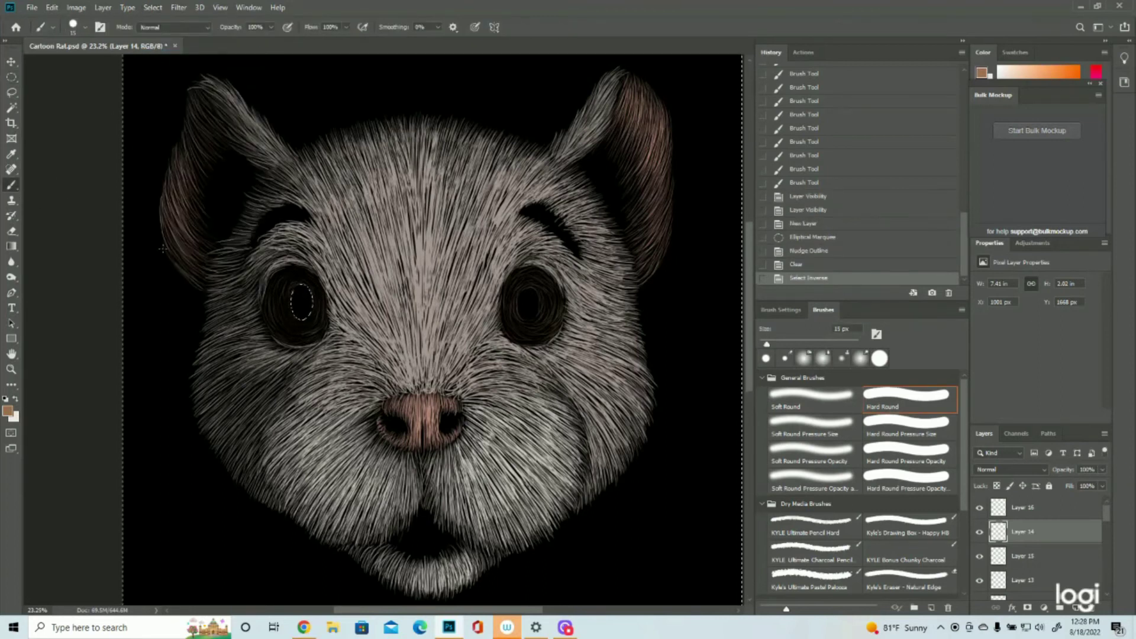
{"action": "left_click", "coordinate": [293, 292]}
{"action": "left_click", "coordinate": [293, 292]}
{"action": "left_click", "coordinate": [292, 293]}
{"action": "left_click", "coordinate": [293, 293]}
{"action": "left_click", "coordinate": [294, 293]}
{"action": "left_click", "coordinate": [294, 293]}
{"action": "left_click", "coordinate": [304, 313]}
{"action": "left_click", "coordinate": [304, 313]}
{"action": "left_click", "coordinate": [304, 314]}
{"action": "left_click", "coordinate": [305, 314]}
{"action": "left_click", "coordinate": [306, 315]}
{"action": "left_click", "coordinate": [307, 316]}
{"action": "left_click", "coordinate": [307, 315]}
{"action": "left_click", "coordinate": [306, 312]}
{"action": "left_click", "coordinate": [303, 296]}
{"action": "left_click", "coordinate": [300, 282]}
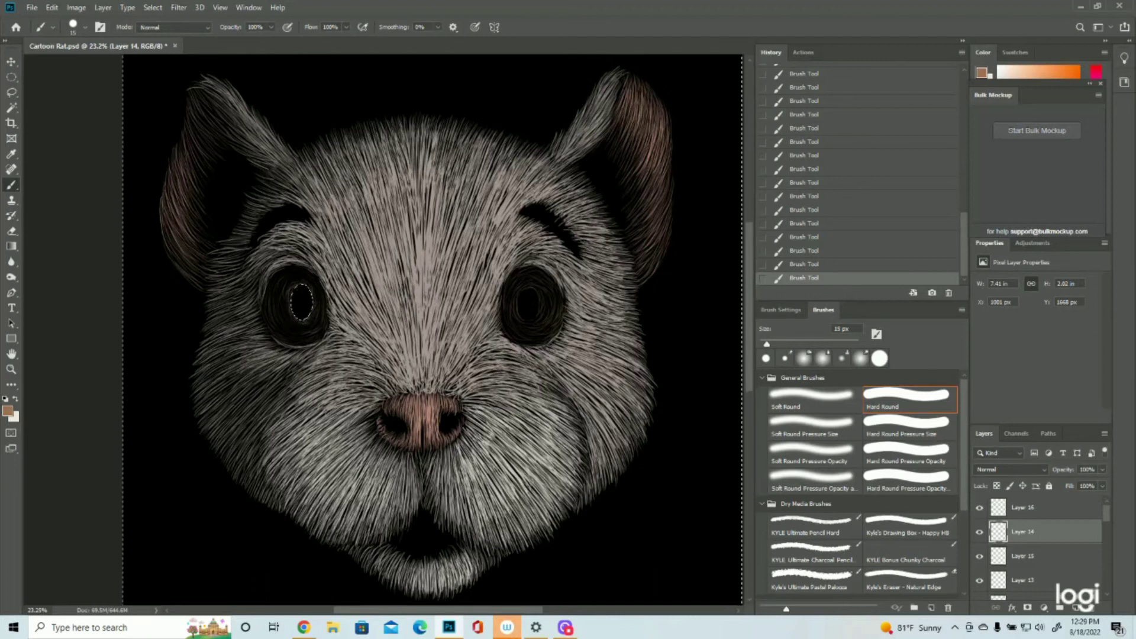
Invert the selection back, move the oval onto the right eye's pupil and clear the strokes inside it.
{"action": "left_click", "coordinate": [153, 7]}
{"action": "left_click", "coordinate": [165, 56]}
{"action": "left_click", "coordinate": [11, 77]}
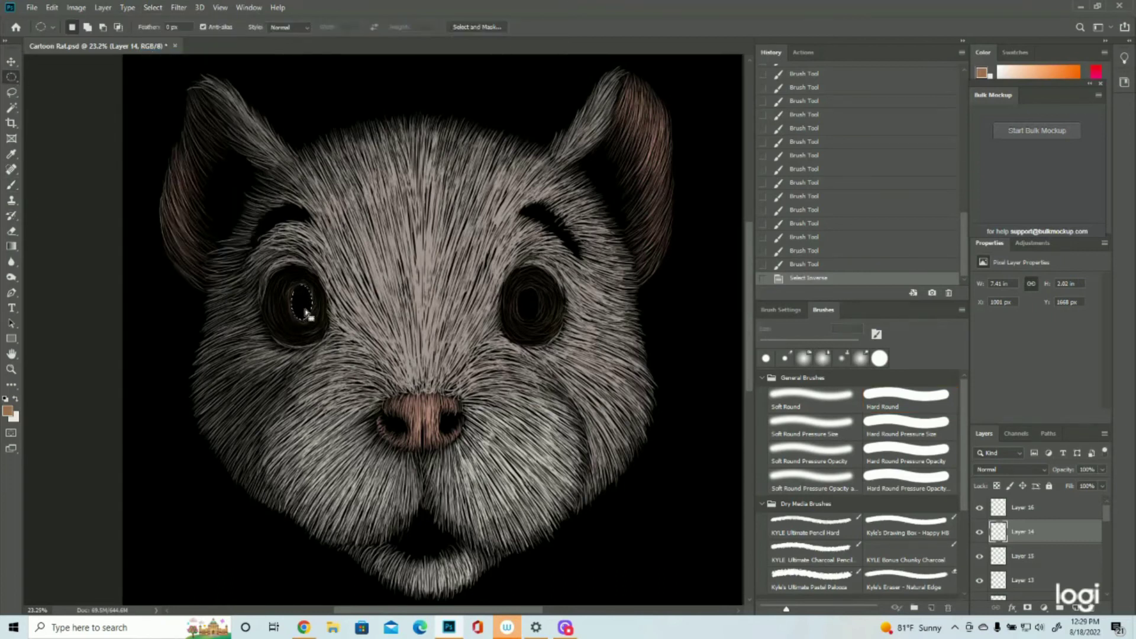
{"action": "left_click_drag", "start_coordinate": [302, 305], "coordinate": [535, 308]}
{"action": "key", "text": "Delete"}
Invert the selection and paint curved brown strokes all around the edge of the right pupil.
{"action": "left_click", "coordinate": [153, 8]}
{"action": "left_click", "coordinate": [161, 54]}
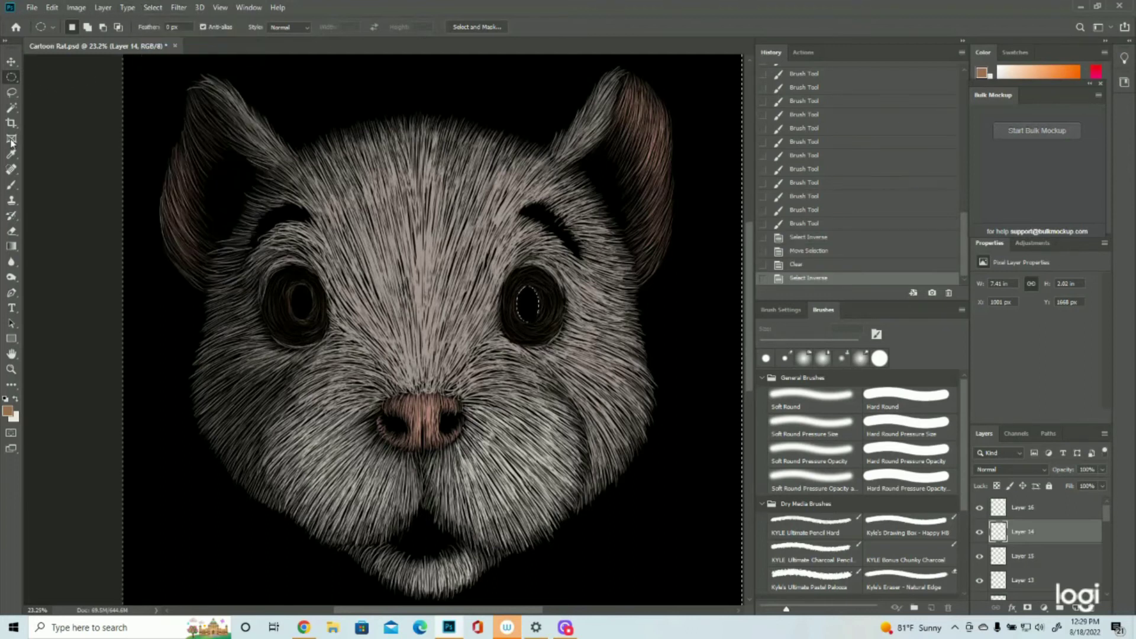
{"action": "key", "text": "b"}
{"action": "mouse_move", "coordinate": [528, 323]}
{"action": "left_mouse_down"}
{"action": "mouse_move", "coordinate": [538, 317]}
{"action": "mouse_move", "coordinate": [521, 320]}
{"action": "mouse_move", "coordinate": [515, 298]}
{"action": "left_mouse_up"}
{"action": "left_click_drag", "start_coordinate": [516, 300], "coordinate": [534, 287]}
{"action": "left_click_drag", "start_coordinate": [532, 287], "coordinate": [536, 317]}
{"action": "mouse_move", "coordinate": [528, 323]}
{"action": "left_mouse_down"}
{"action": "mouse_move", "coordinate": [516, 299]}
{"action": "mouse_move", "coordinate": [530, 286]}
{"action": "left_mouse_up"}
{"action": "left_click_drag", "start_coordinate": [516, 317], "coordinate": [513, 307]}
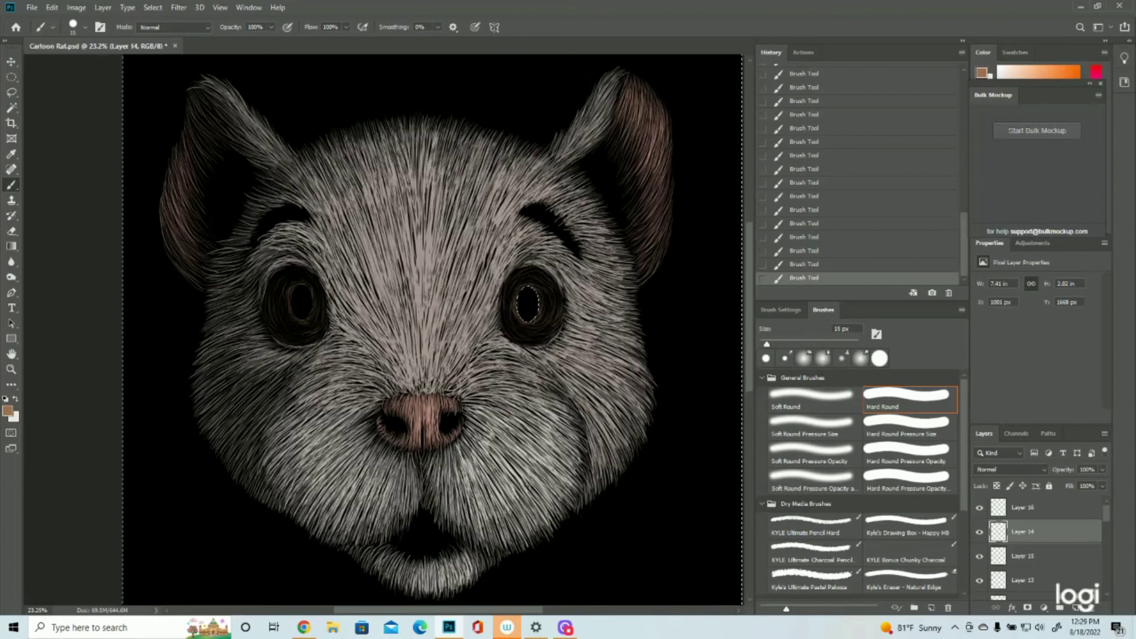
{"action": "left_click", "coordinate": [152, 7]}
{"action": "left_click", "coordinate": [166, 54]}
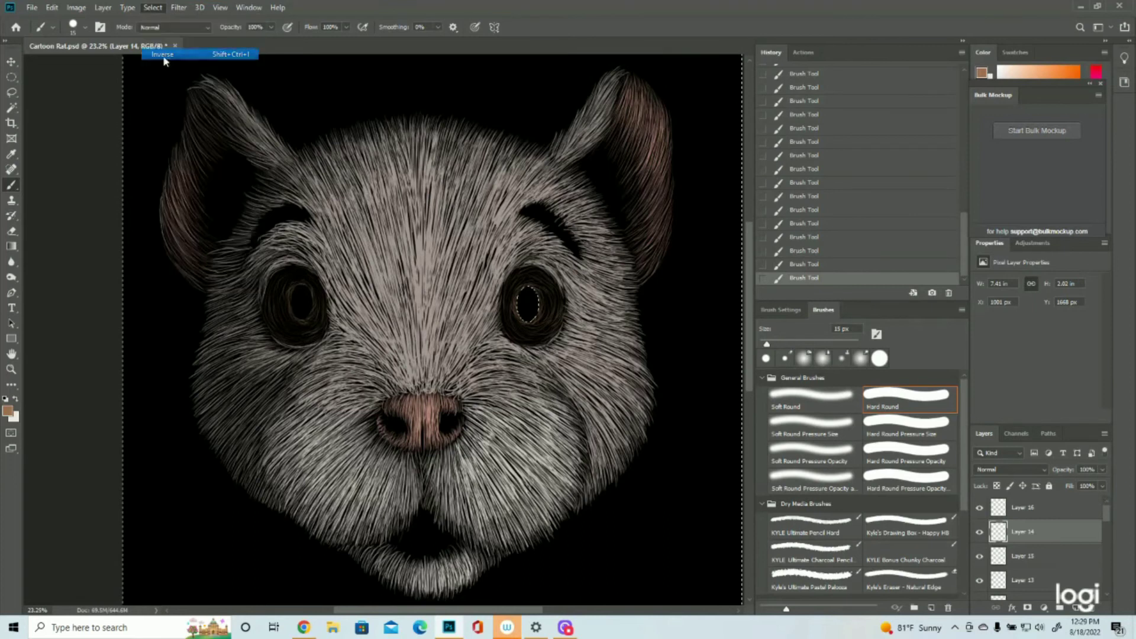
{"action": "left_click", "coordinate": [7, 77]}
{"action": "mouse_move", "coordinate": [512, 308]}
{"action": "left_mouse_down"}
{"action": "mouse_move", "coordinate": [371, 301]}
{"action": "mouse_move", "coordinate": [510, 306]}
{"action": "left_mouse_up"}
{"action": "left_click", "coordinate": [818, 266]}
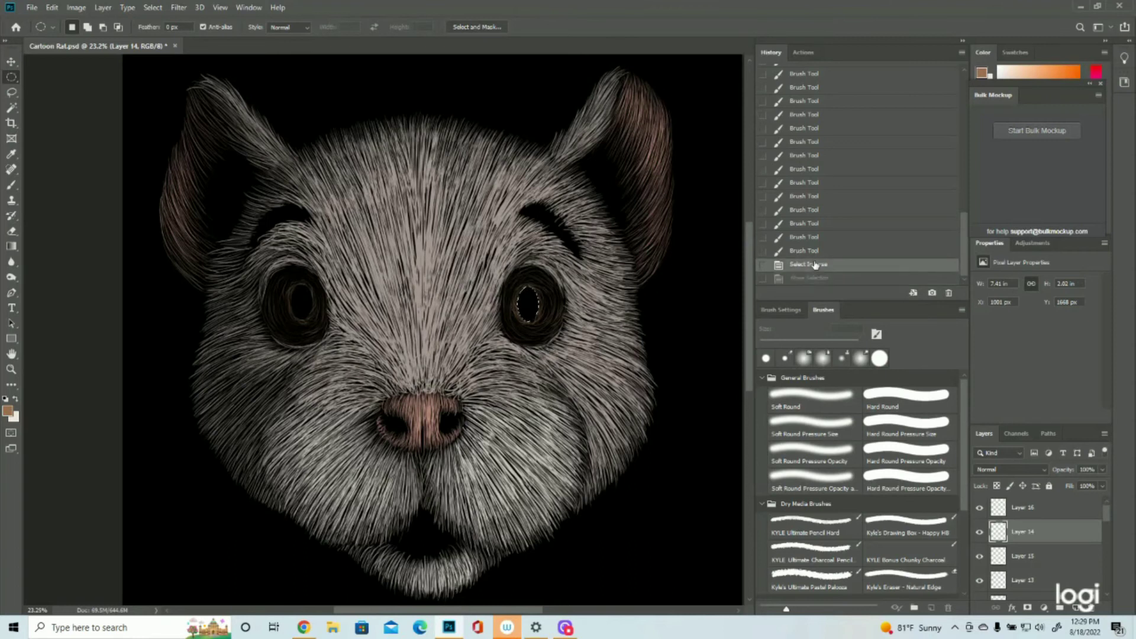
{"action": "left_click", "coordinate": [814, 252]}
Add brown strokes at the right pupil's lower edge and move the oval selection back onto the left pupil.
{"action": "left_click", "coordinate": [11, 185]}
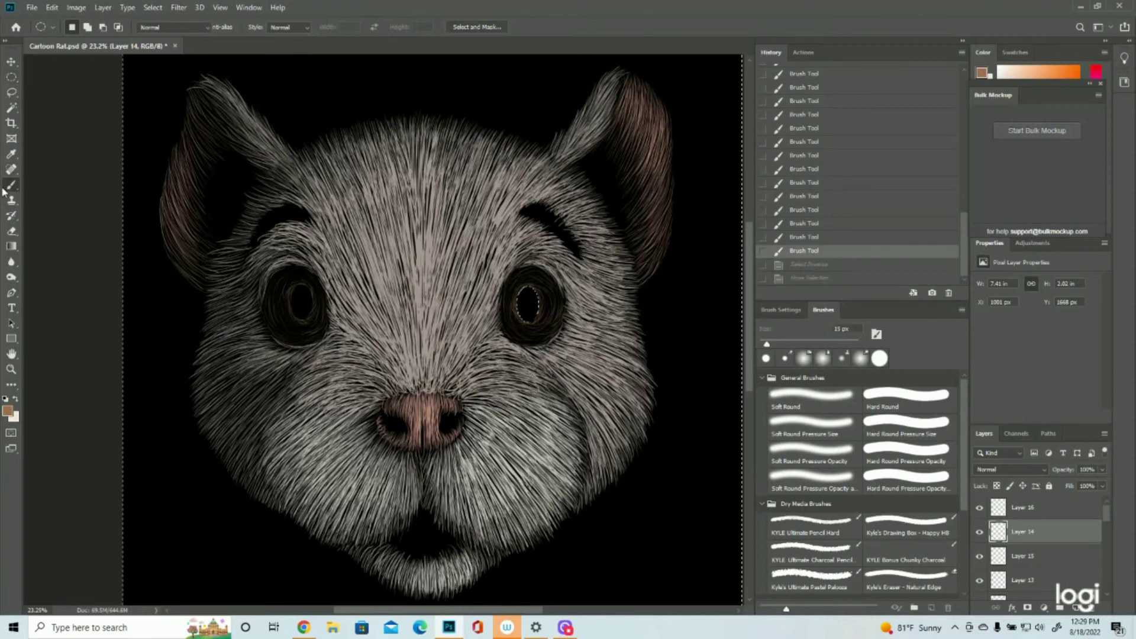
{"action": "left_click_drag", "start_coordinate": [538, 314], "coordinate": [530, 323]}
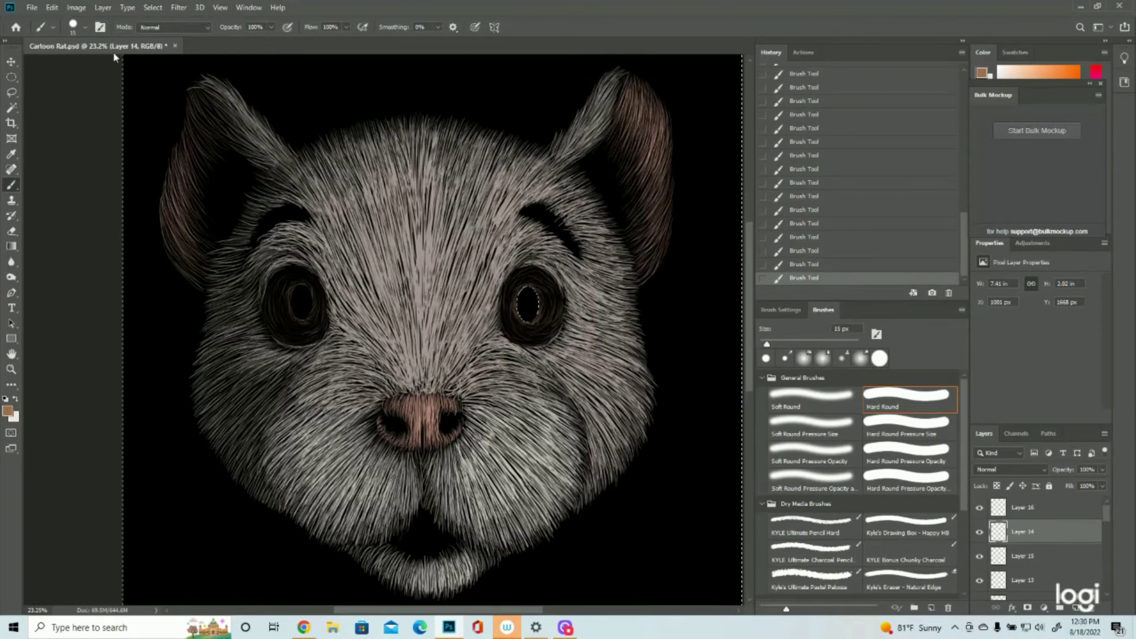
{"action": "left_click", "coordinate": [152, 7]}
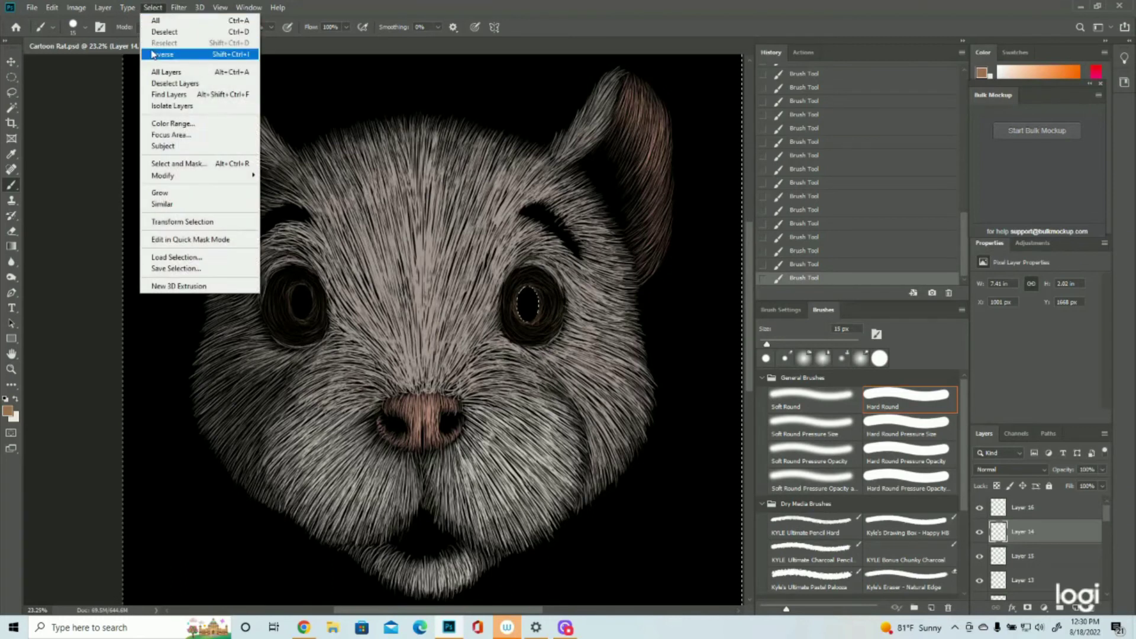
{"action": "left_click", "coordinate": [157, 52]}
{"action": "left_click", "coordinate": [11, 77]}
{"action": "left_click_drag", "start_coordinate": [528, 302], "coordinate": [307, 306]}
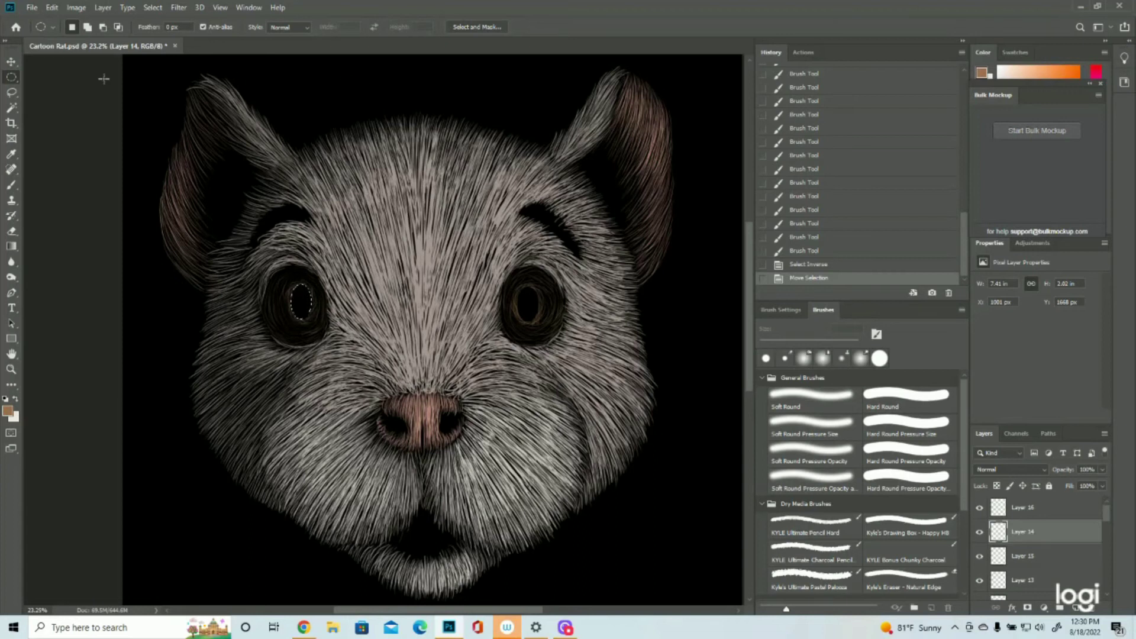
Invert the selection, paint further curved brown strokes around the left pupil, and deselect.
{"action": "left_click", "coordinate": [153, 6]}
{"action": "left_click", "coordinate": [162, 54]}
{"action": "left_click", "coordinate": [18, 184]}
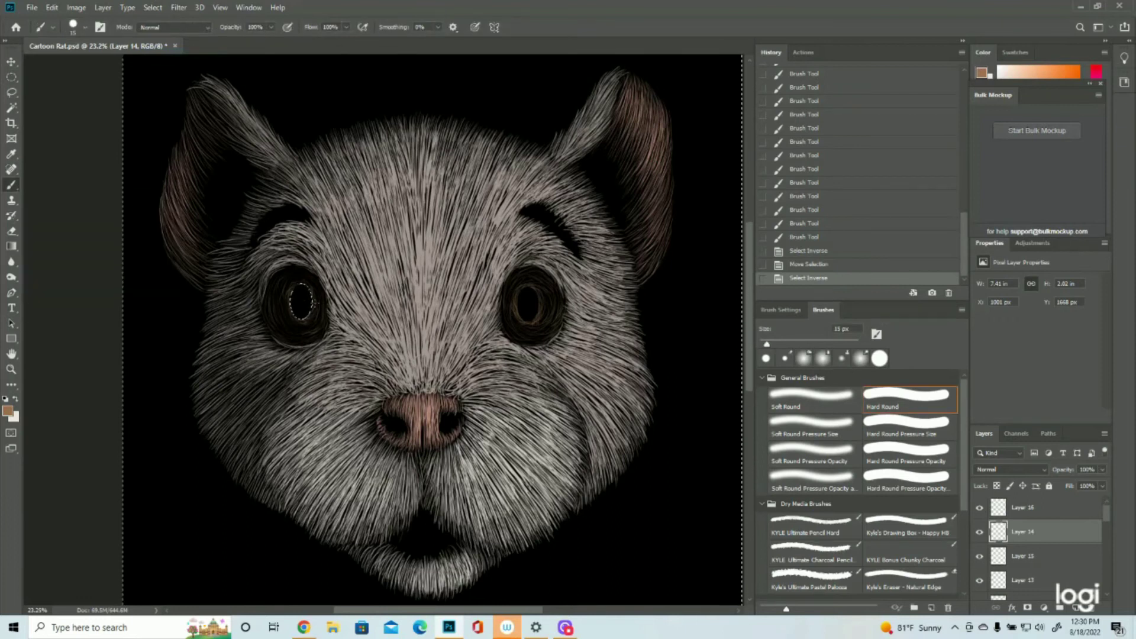
{"action": "left_click_drag", "start_coordinate": [313, 307], "coordinate": [310, 317]}
{"action": "left_click_drag", "start_coordinate": [312, 310], "coordinate": [306, 320]}
{"action": "left_click_drag", "start_coordinate": [313, 311], "coordinate": [303, 322]}
{"action": "left_click_drag", "start_coordinate": [306, 322], "coordinate": [290, 298]}
{"action": "left_click_drag", "start_coordinate": [293, 301], "coordinate": [296, 291]}
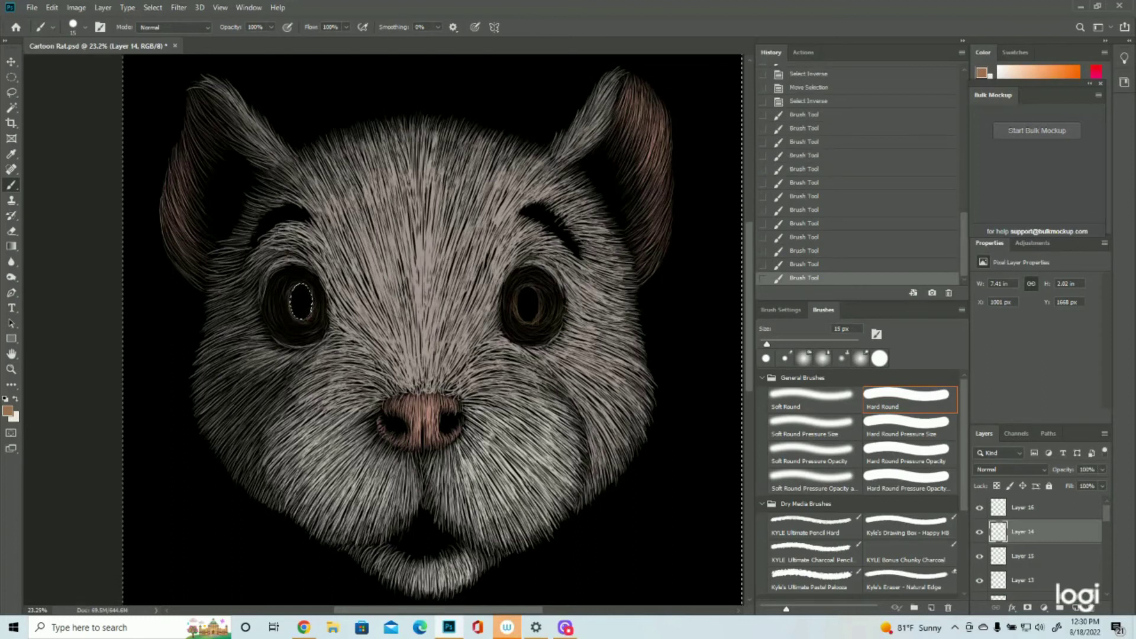
{"action": "left_click", "coordinate": [153, 7]}
{"action": "left_click", "coordinate": [146, 33]}
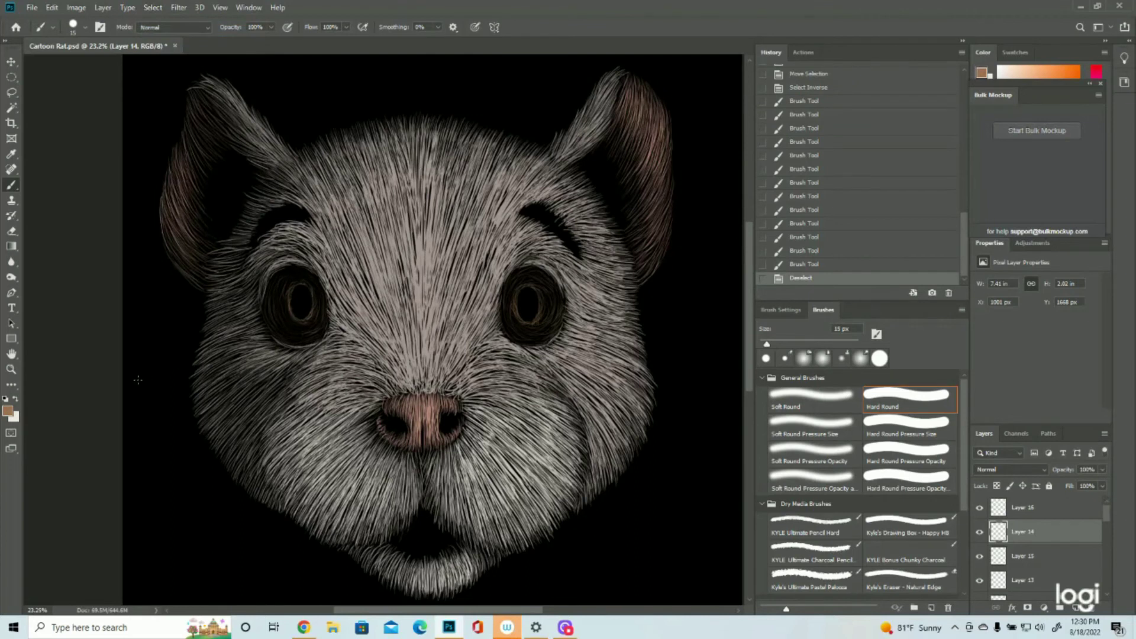
On Layer 16, paint curved brown strokes along the side and lower edge of the right eye's pupil.
{"action": "left_click", "coordinate": [1023, 510]}
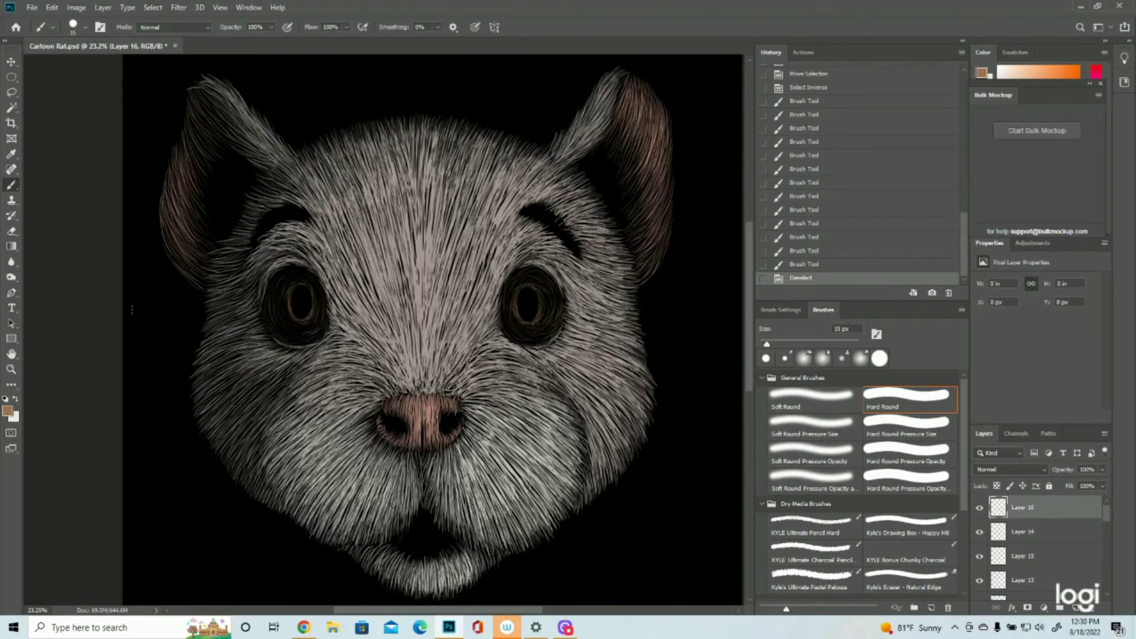
{"action": "left_click", "coordinate": [10, 368]}
{"action": "left_click", "coordinate": [435, 275]}
{"action": "left_click", "coordinate": [437, 275]}
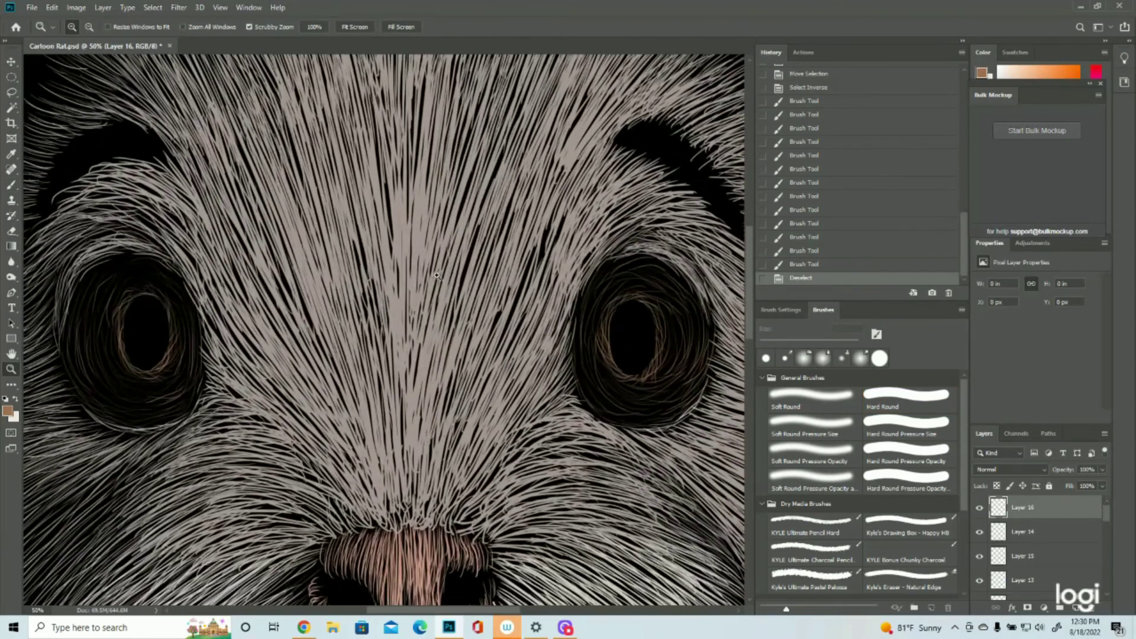
{"action": "left_click_drag", "start_coordinate": [438, 276], "coordinate": [424, 277]}
{"action": "left_click", "coordinate": [11, 185]}
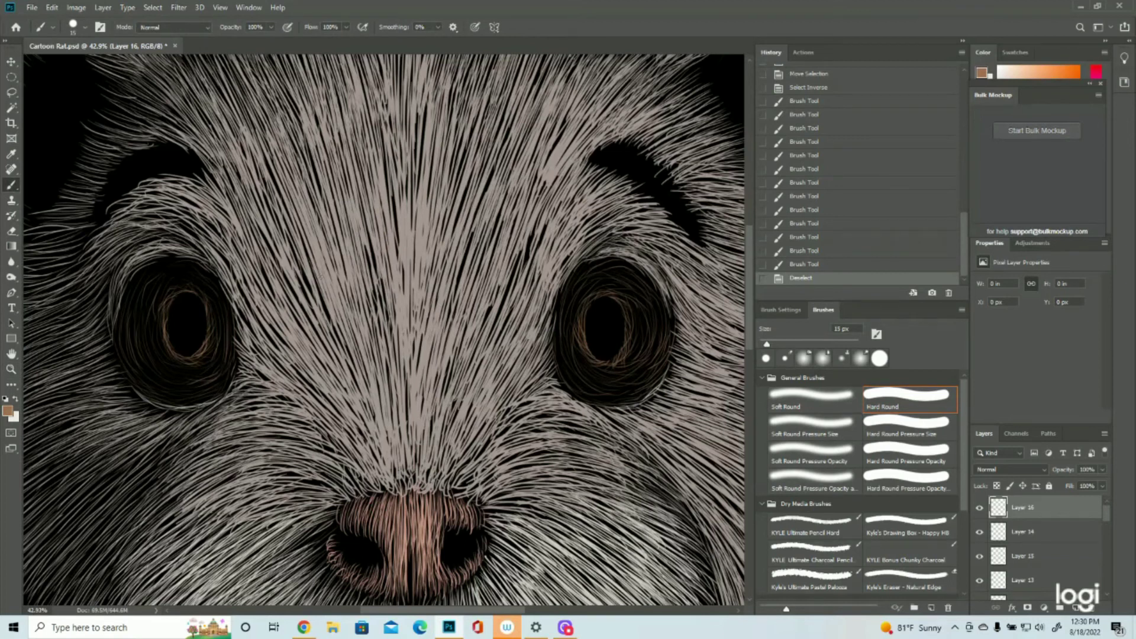
{"action": "mouse_move", "coordinate": [585, 313]}
{"action": "left_mouse_down"}
{"action": "mouse_move", "coordinate": [583, 348]}
{"action": "mouse_move", "coordinate": [598, 360]}
{"action": "left_mouse_up"}
{"action": "mouse_move", "coordinate": [593, 355]}
{"action": "left_mouse_down"}
{"action": "mouse_move", "coordinate": [616, 357]}
{"action": "mouse_move", "coordinate": [606, 358]}
{"action": "left_mouse_up"}
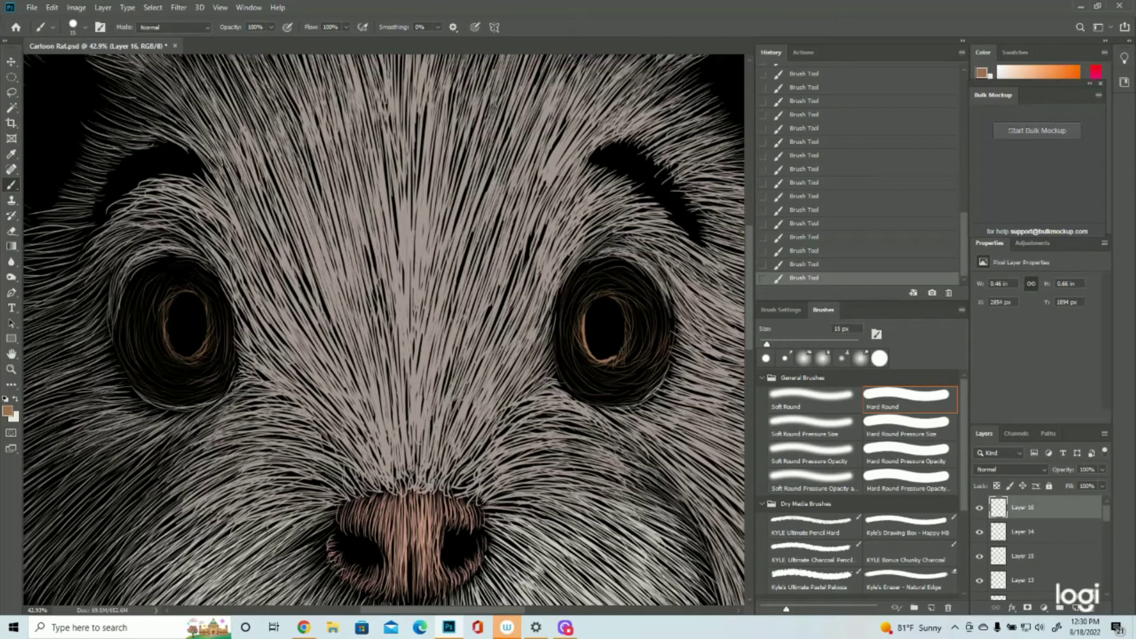
{"action": "left_click_drag", "start_coordinate": [618, 354], "coordinate": [620, 353]}
Paint curved brown strokes along the left pupil's edge on Layer 16 and undo the last two strokes.
{"action": "mouse_move", "coordinate": [170, 304]}
{"action": "left_mouse_down"}
{"action": "mouse_move", "coordinate": [171, 351]}
{"action": "mouse_move", "coordinate": [200, 352]}
{"action": "left_mouse_up"}
{"action": "left_click_drag", "start_coordinate": [167, 308], "coordinate": [169, 315]}
{"action": "left_click", "coordinate": [807, 264]}
{"action": "left_click", "coordinate": [808, 250]}
{"action": "left_click", "coordinate": [800, 240]}
{"action": "left_click", "coordinate": [801, 255]}
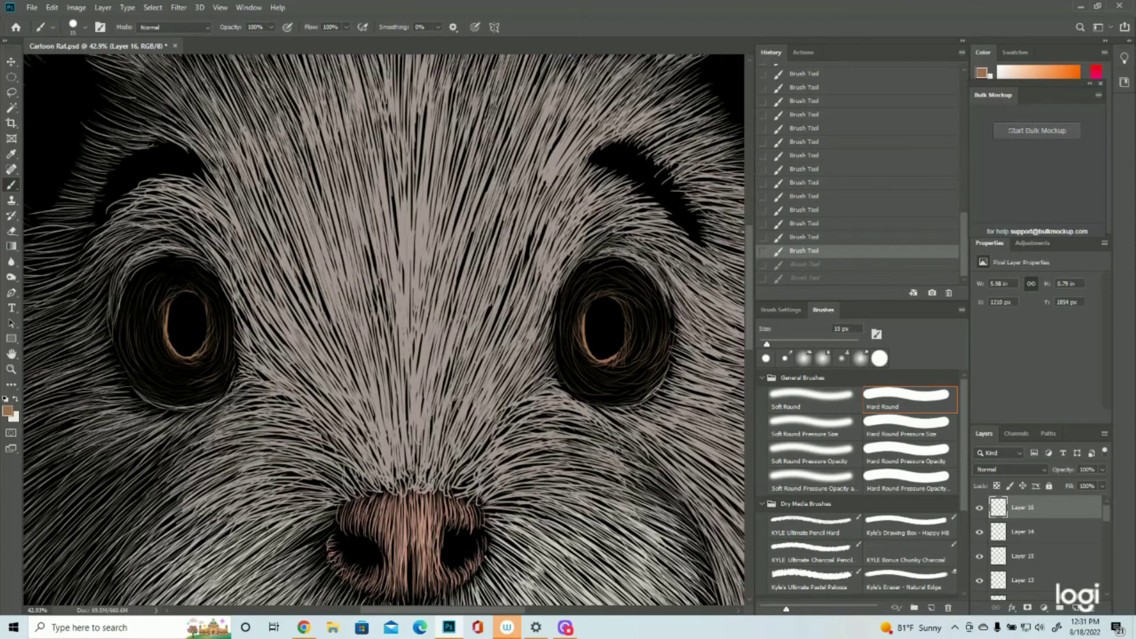
On Layer 16, paint dense curved brown strokes over the outer side and lower half of the right eye's iris.
{"action": "mouse_move", "coordinate": [642, 304]}
{"action": "left_mouse_down"}
{"action": "mouse_move", "coordinate": [647, 350]}
{"action": "mouse_move", "coordinate": [648, 304]}
{"action": "mouse_move", "coordinate": [650, 353]}
{"action": "mouse_move", "coordinate": [657, 304]}
{"action": "mouse_move", "coordinate": [659, 352]}
{"action": "mouse_move", "coordinate": [672, 308]}
{"action": "mouse_move", "coordinate": [671, 345]}
{"action": "left_mouse_up"}
{"action": "left_click_drag", "start_coordinate": [662, 305], "coordinate": [656, 352]}
{"action": "left_click_drag", "start_coordinate": [658, 304], "coordinate": [654, 360]}
{"action": "mouse_move", "coordinate": [664, 309]}
{"action": "left_mouse_down"}
{"action": "mouse_move", "coordinate": [661, 367]}
{"action": "mouse_move", "coordinate": [627, 360]}
{"action": "mouse_move", "coordinate": [640, 314]}
{"action": "mouse_move", "coordinate": [641, 333]}
{"action": "mouse_move", "coordinate": [610, 364]}
{"action": "left_mouse_up"}
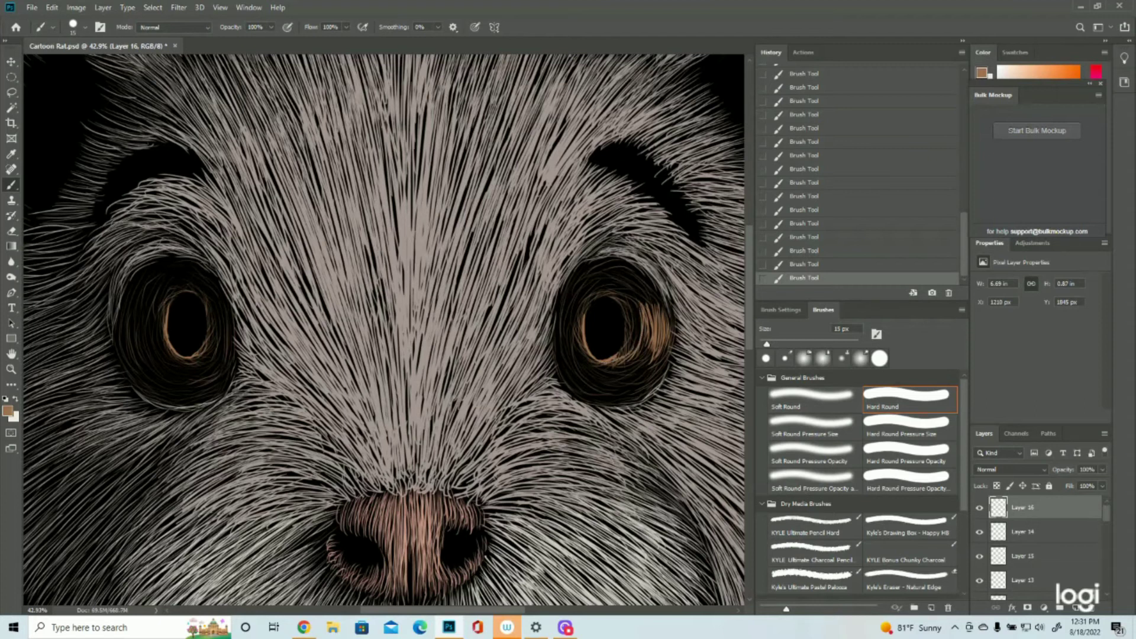
{"action": "mouse_move", "coordinate": [609, 356]}
{"action": "left_mouse_down"}
{"action": "mouse_move", "coordinate": [589, 364]}
{"action": "mouse_move", "coordinate": [596, 385]}
{"action": "left_mouse_up"}
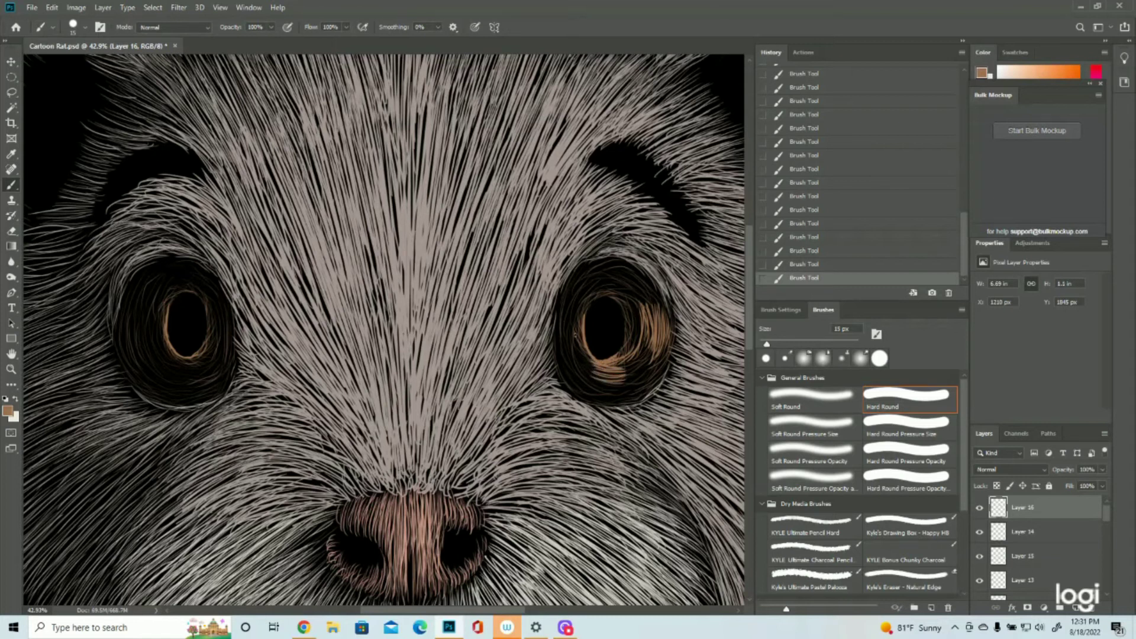
{"action": "mouse_move", "coordinate": [624, 368]}
{"action": "left_mouse_down"}
{"action": "mouse_move", "coordinate": [589, 376]}
{"action": "mouse_move", "coordinate": [601, 406]}
{"action": "left_mouse_up"}
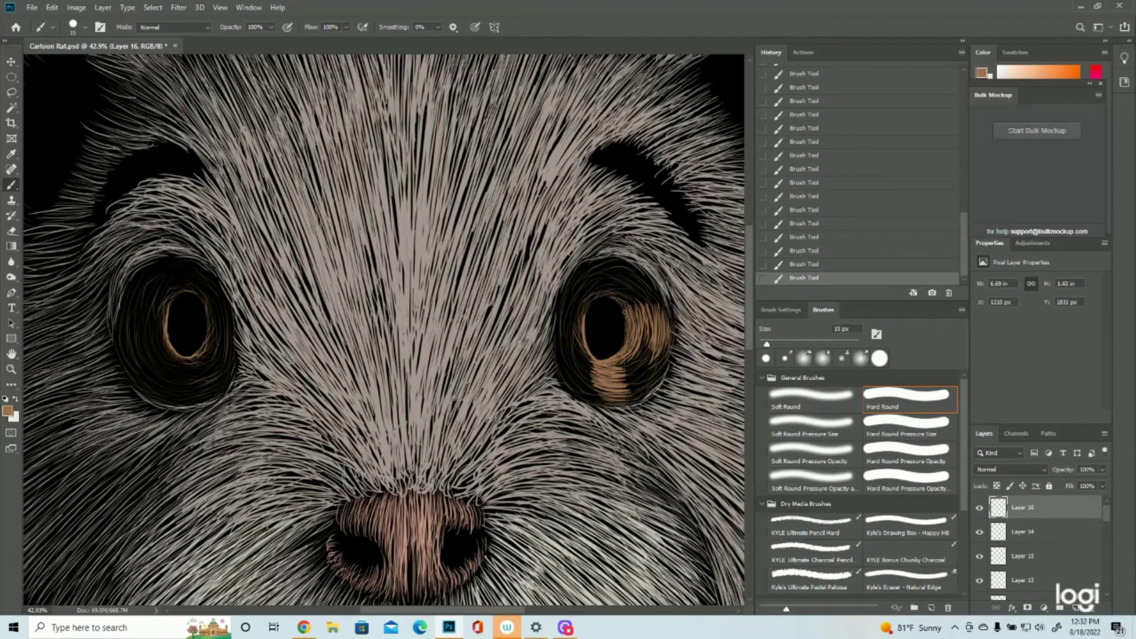
{"action": "left_click_drag", "start_coordinate": [648, 310], "coordinate": [628, 366]}
{"action": "mouse_move", "coordinate": [650, 329]}
{"action": "left_mouse_down"}
{"action": "mouse_move", "coordinate": [632, 360]}
{"action": "mouse_move", "coordinate": [647, 327]}
{"action": "mouse_move", "coordinate": [623, 360]}
{"action": "mouse_move", "coordinate": [648, 369]}
{"action": "mouse_move", "coordinate": [653, 339]}
{"action": "mouse_move", "coordinate": [618, 382]}
{"action": "left_mouse_up"}
{"action": "mouse_move", "coordinate": [659, 349]}
{"action": "left_mouse_down"}
{"action": "mouse_move", "coordinate": [648, 391]}
{"action": "mouse_move", "coordinate": [623, 395]}
{"action": "mouse_move", "coordinate": [640, 382]}
{"action": "left_mouse_up"}
{"action": "mouse_move", "coordinate": [653, 368]}
{"action": "left_mouse_down"}
{"action": "mouse_move", "coordinate": [632, 385]}
{"action": "mouse_move", "coordinate": [667, 342]}
{"action": "mouse_move", "coordinate": [654, 360]}
{"action": "mouse_move", "coordinate": [659, 334]}
{"action": "mouse_move", "coordinate": [644, 327]}
{"action": "mouse_move", "coordinate": [654, 306]}
{"action": "mouse_move", "coordinate": [638, 357]}
{"action": "left_mouse_up"}
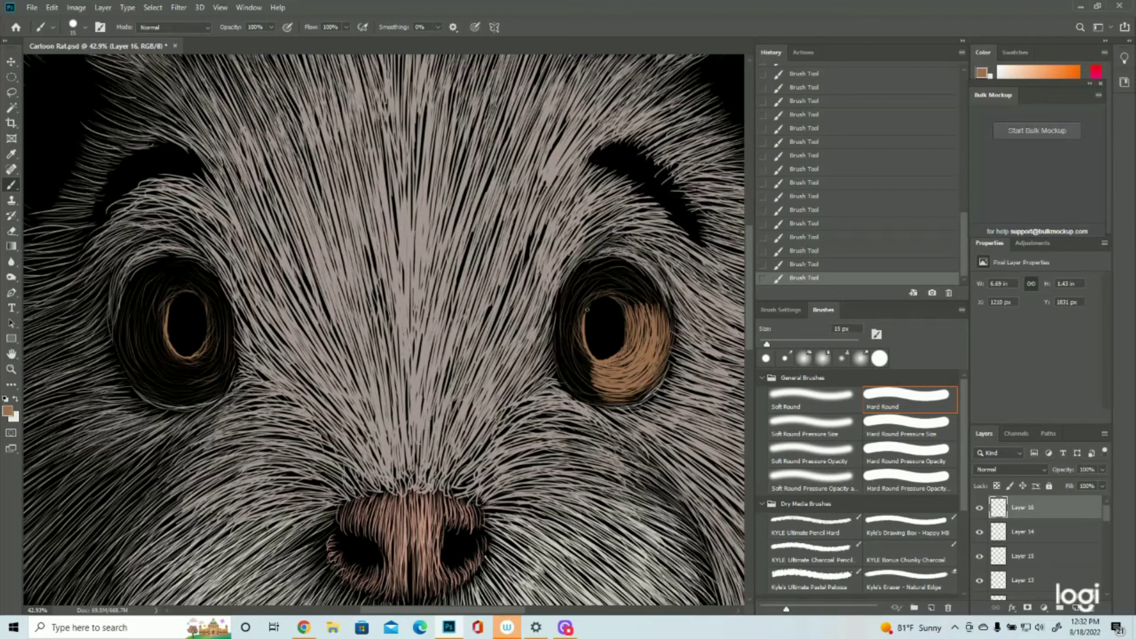
Fill the nose-facing side and lower corner of the right eye's iris with curved brown strokes.
{"action": "left_click_drag", "start_coordinate": [583, 316], "coordinate": [583, 335]}
{"action": "left_click_drag", "start_coordinate": [580, 337], "coordinate": [590, 363]}
{"action": "left_click_drag", "start_coordinate": [591, 360], "coordinate": [579, 384]}
{"action": "mouse_move", "coordinate": [604, 372]}
{"action": "left_mouse_down"}
{"action": "mouse_move", "coordinate": [582, 395]}
{"action": "mouse_move", "coordinate": [574, 379]}
{"action": "left_mouse_up"}
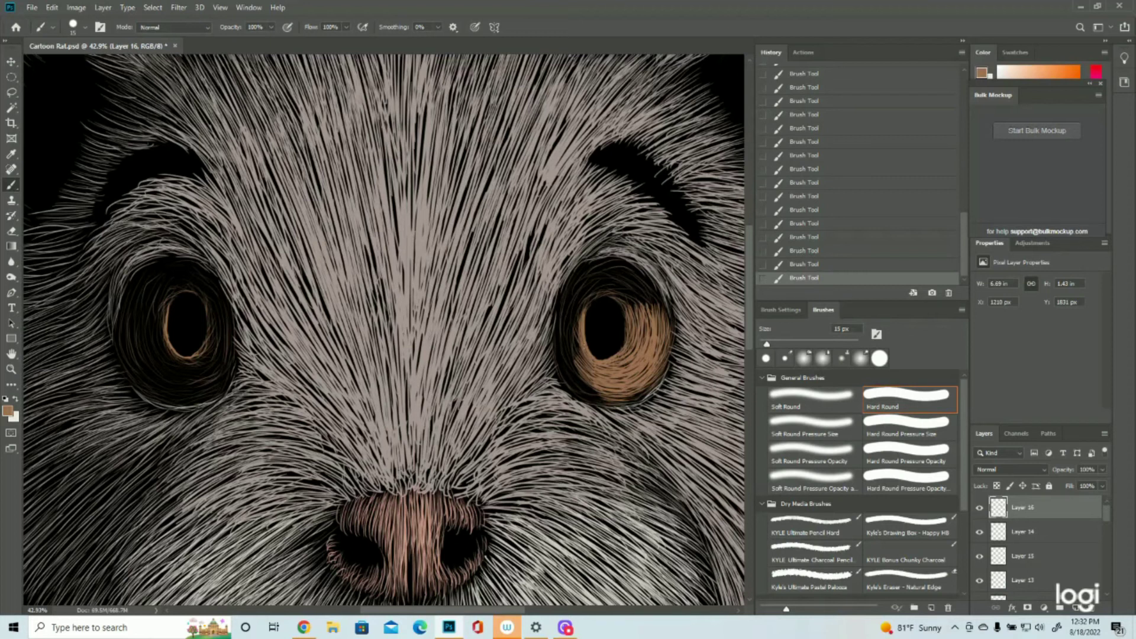
{"action": "left_click_drag", "start_coordinate": [595, 368], "coordinate": [572, 385]}
{"action": "mouse_move", "coordinate": [598, 379]}
{"action": "left_mouse_down"}
{"action": "mouse_move", "coordinate": [570, 373]}
{"action": "mouse_move", "coordinate": [609, 393]}
{"action": "mouse_move", "coordinate": [580, 400]}
{"action": "left_mouse_up"}
{"action": "mouse_move", "coordinate": [576, 350]}
{"action": "left_mouse_down"}
{"action": "mouse_move", "coordinate": [574, 318]}
{"action": "mouse_move", "coordinate": [566, 362]}
{"action": "mouse_move", "coordinate": [573, 301]}
{"action": "mouse_move", "coordinate": [580, 372]}
{"action": "mouse_move", "coordinate": [569, 360]}
{"action": "mouse_move", "coordinate": [588, 385]}
{"action": "left_mouse_up"}
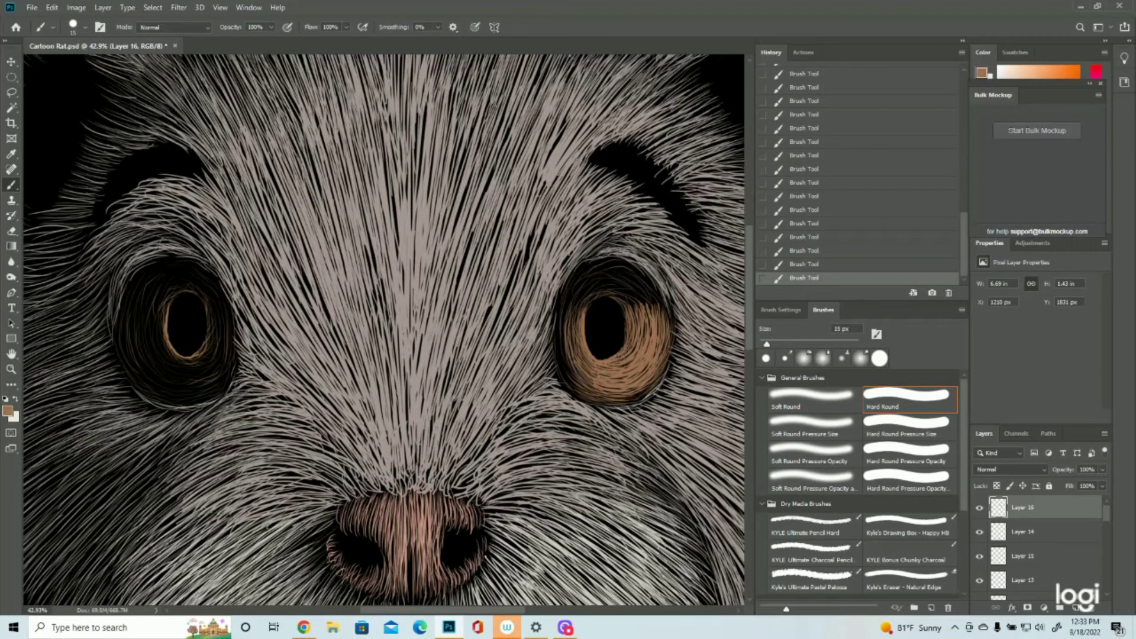
{"action": "mouse_move", "coordinate": [566, 309]}
{"action": "left_mouse_down"}
{"action": "mouse_move", "coordinate": [571, 382]}
{"action": "mouse_move", "coordinate": [559, 354]}
{"action": "mouse_move", "coordinate": [557, 372]}
{"action": "mouse_move", "coordinate": [581, 385]}
{"action": "left_mouse_up"}
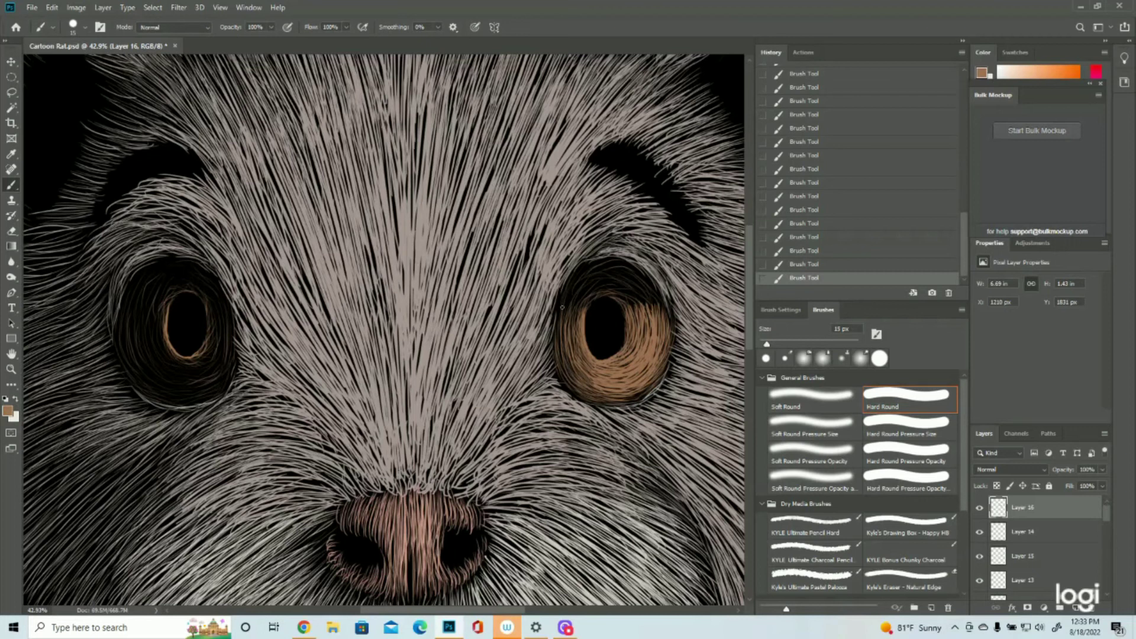
{"action": "mouse_move", "coordinate": [562, 328]}
{"action": "left_mouse_down"}
{"action": "mouse_move", "coordinate": [559, 362]}
{"action": "mouse_move", "coordinate": [588, 394]}
{"action": "mouse_move", "coordinate": [567, 361]}
{"action": "mouse_move", "coordinate": [574, 351]}
{"action": "left_mouse_up"}
{"action": "mouse_move", "coordinate": [573, 364]}
{"action": "left_mouse_down"}
{"action": "mouse_move", "coordinate": [586, 383]}
{"action": "mouse_move", "coordinate": [567, 374]}
{"action": "mouse_move", "coordinate": [595, 397]}
{"action": "left_mouse_up"}
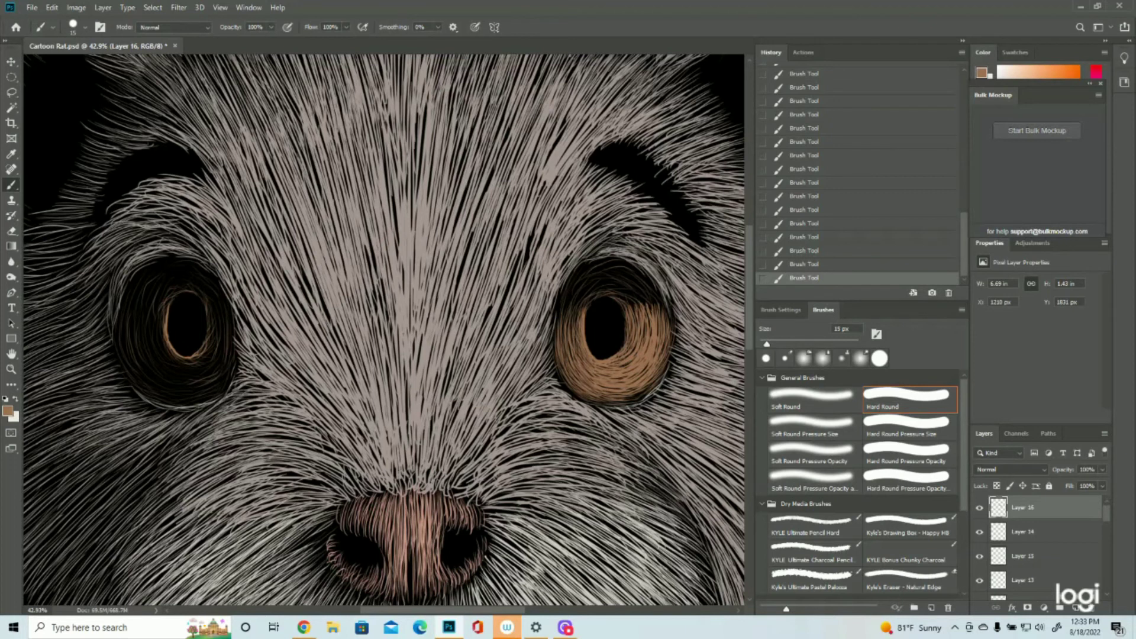
Paint sparser curved brown strokes across the top of the right iris and fill remaining gaps beside and below the pupil.
{"action": "mouse_move", "coordinate": [606, 284]}
{"action": "left_mouse_down"}
{"action": "mouse_move", "coordinate": [644, 293]}
{"action": "mouse_move", "coordinate": [663, 314]}
{"action": "left_mouse_up"}
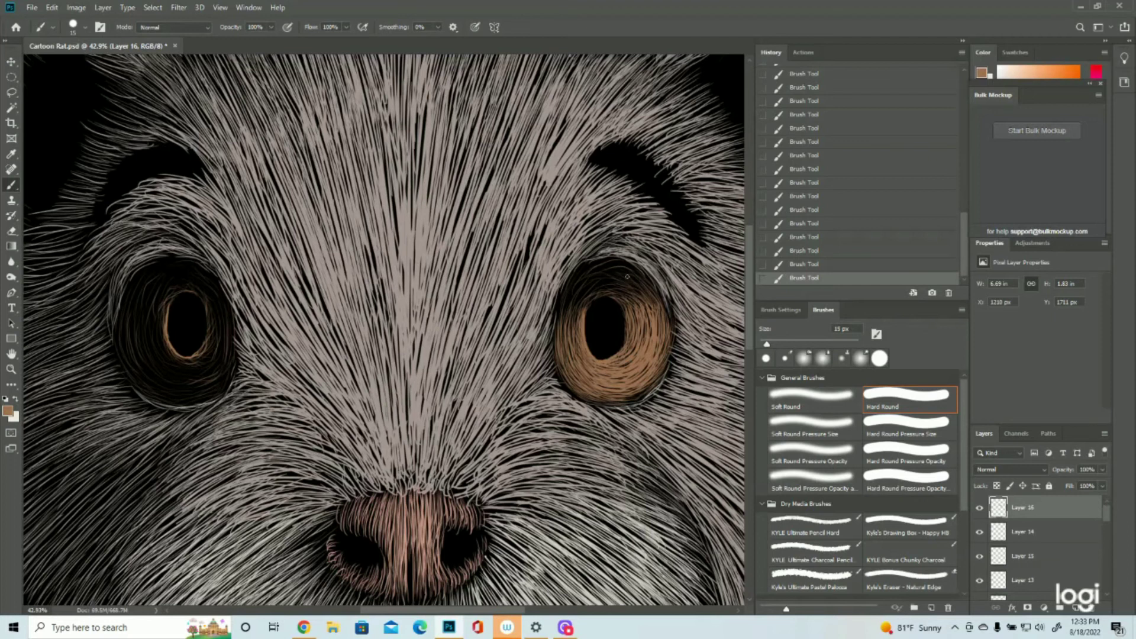
{"action": "left_click_drag", "start_coordinate": [637, 275], "coordinate": [627, 270]}
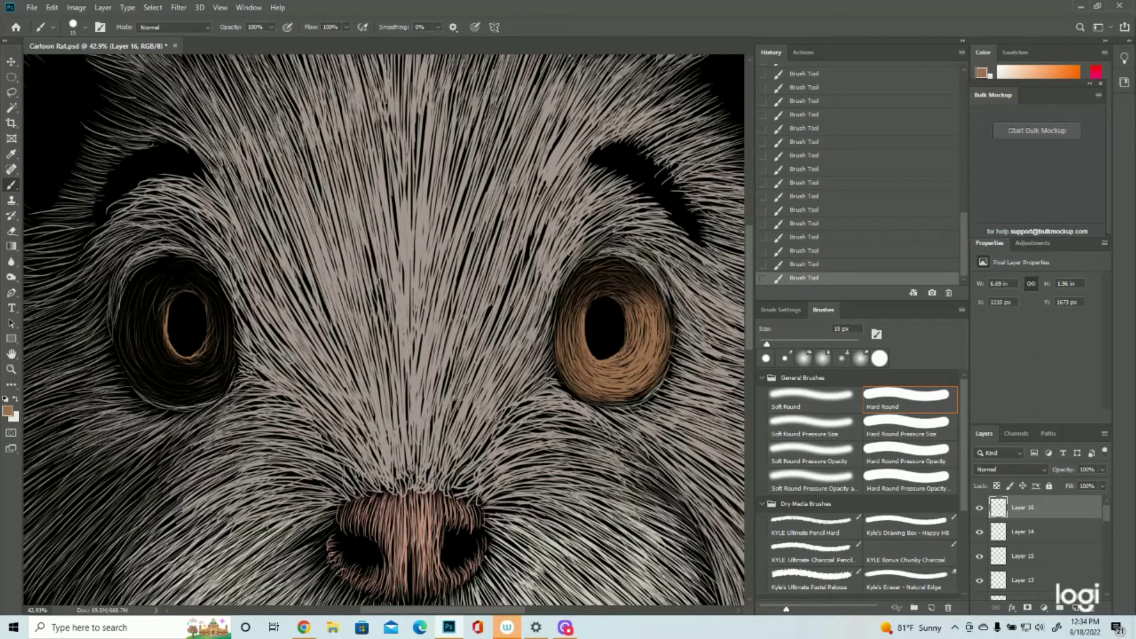
{"action": "left_click", "coordinate": [11, 368]}
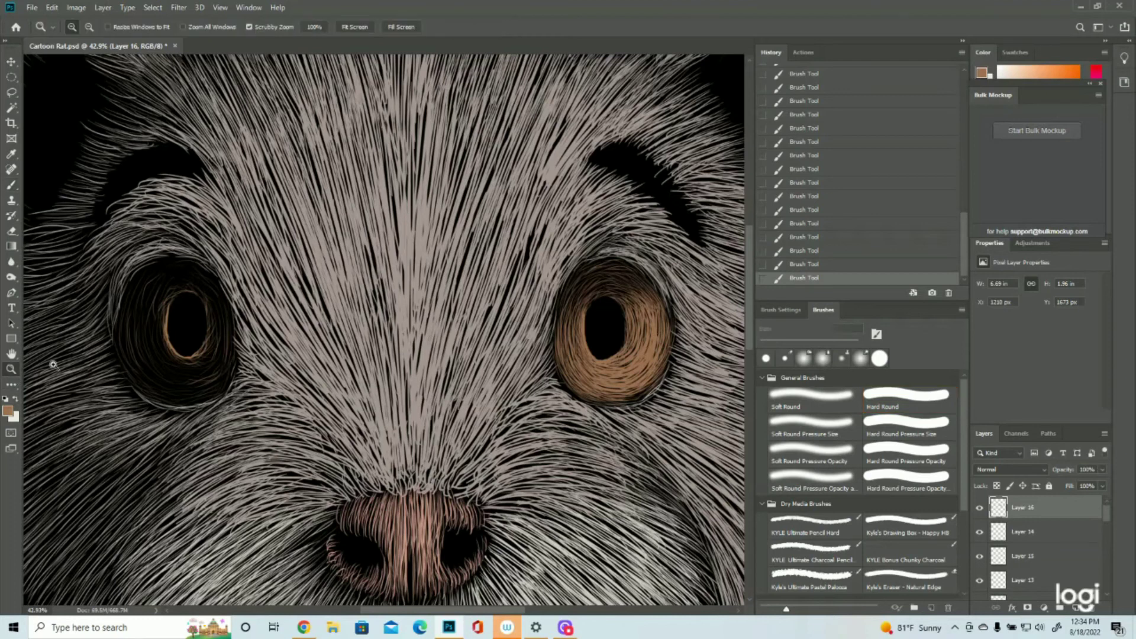
{"action": "left_click_drag", "start_coordinate": [525, 377], "coordinate": [480, 373]}
{"action": "left_click_drag", "start_coordinate": [599, 381], "coordinate": [651, 381]}
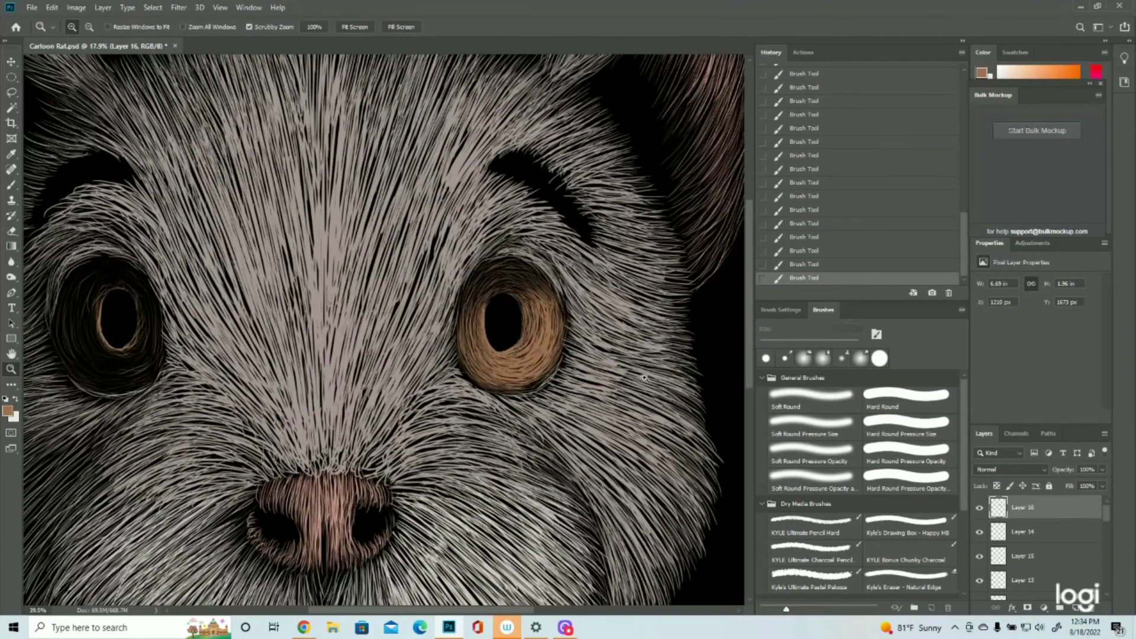
{"action": "left_click", "coordinate": [11, 185]}
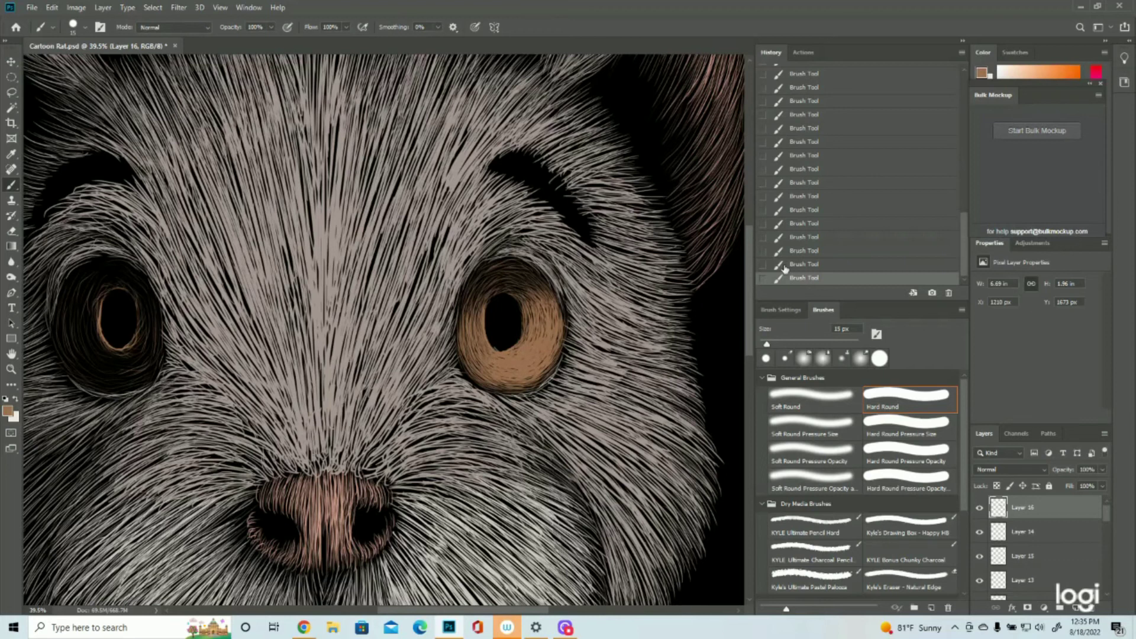
Step back two brush strokes in the history and restore them.
{"action": "left_click", "coordinate": [824, 255]}
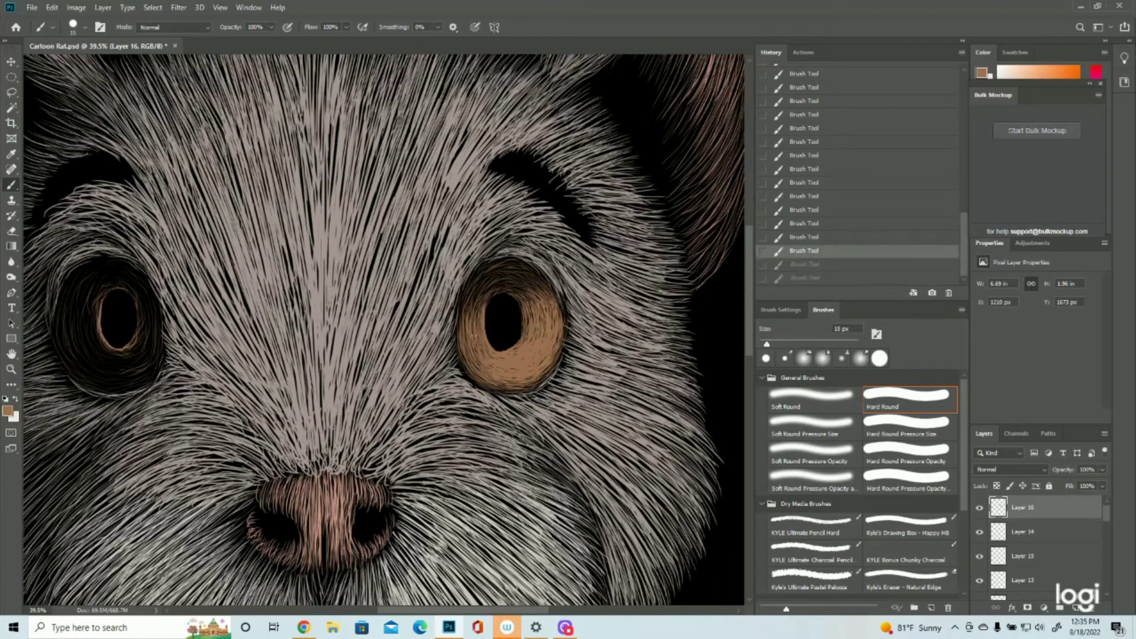
{"action": "key", "text": "ctrl+shift+z"}
{"action": "key", "text": "ctrl+shift+z"}
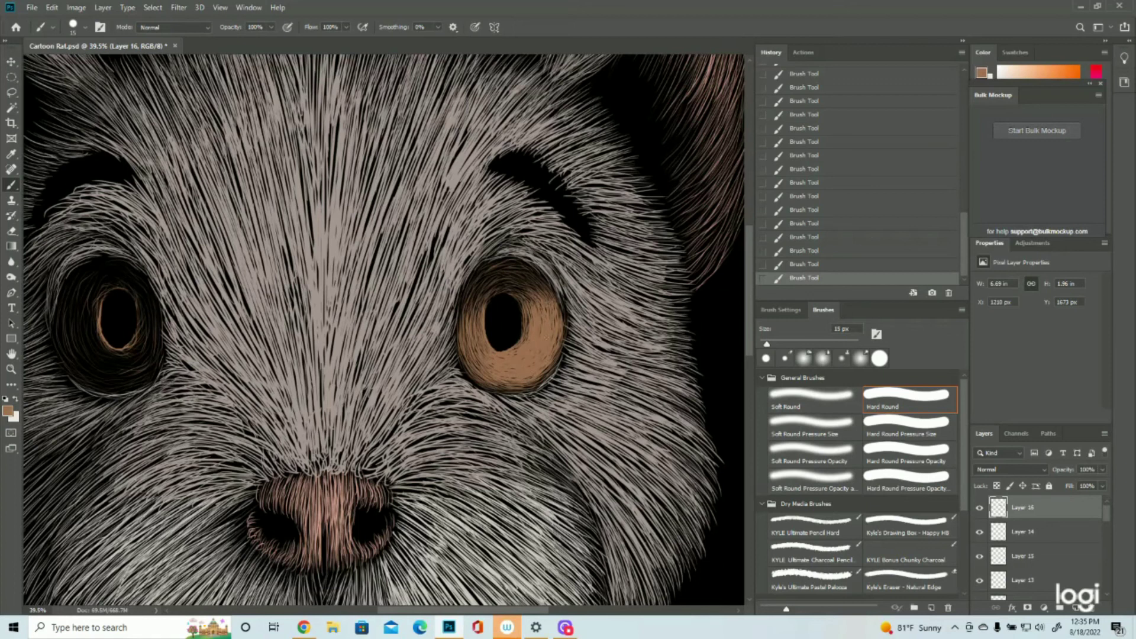
Examine the brown iris of the right eye up close and against the whole face.
{"action": "left_click", "coordinate": [12, 370]}
{"action": "left_click_drag", "start_coordinate": [600, 363], "coordinate": [538, 382]}
{"action": "left_click", "coordinate": [441, 255]}
{"action": "left_click", "coordinate": [445, 251]}
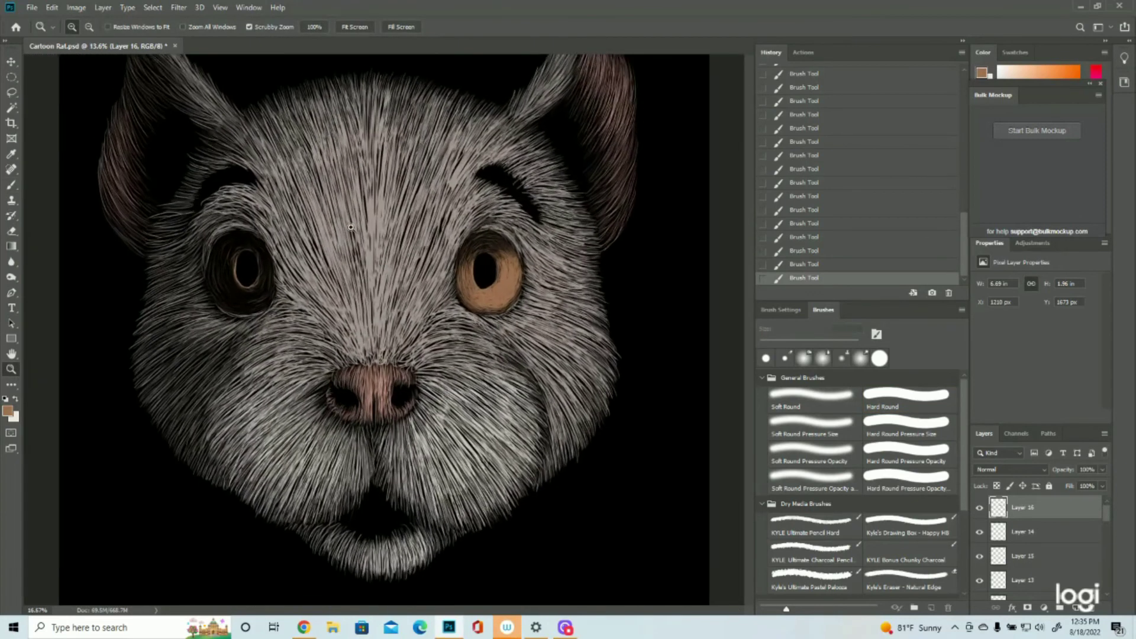
{"action": "left_click", "coordinate": [498, 249]}
{"action": "left_click", "coordinate": [497, 249]}
{"action": "left_click", "coordinate": [11, 184]}
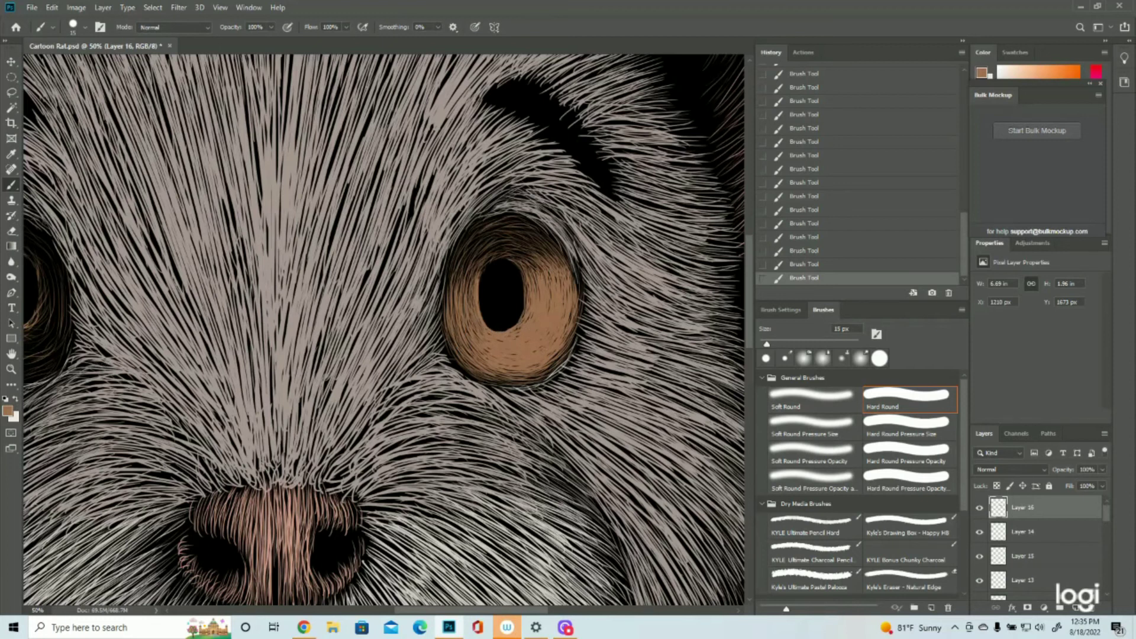
{"action": "left_click", "coordinate": [10, 368]}
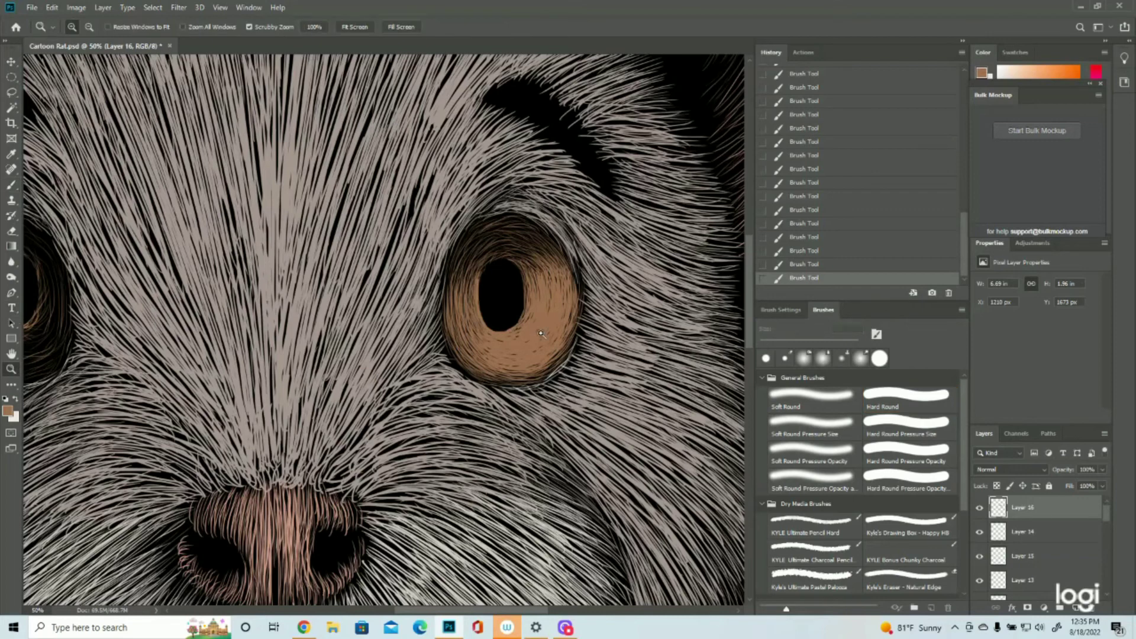
{"action": "key", "text": "ctrl+0"}
Paint curved brown strokes along the nose-facing side of the left eye's iris with the 15 px brush on Layer 16.
{"action": "left_click_drag", "start_coordinate": [305, 209], "coordinate": [547, 277]}
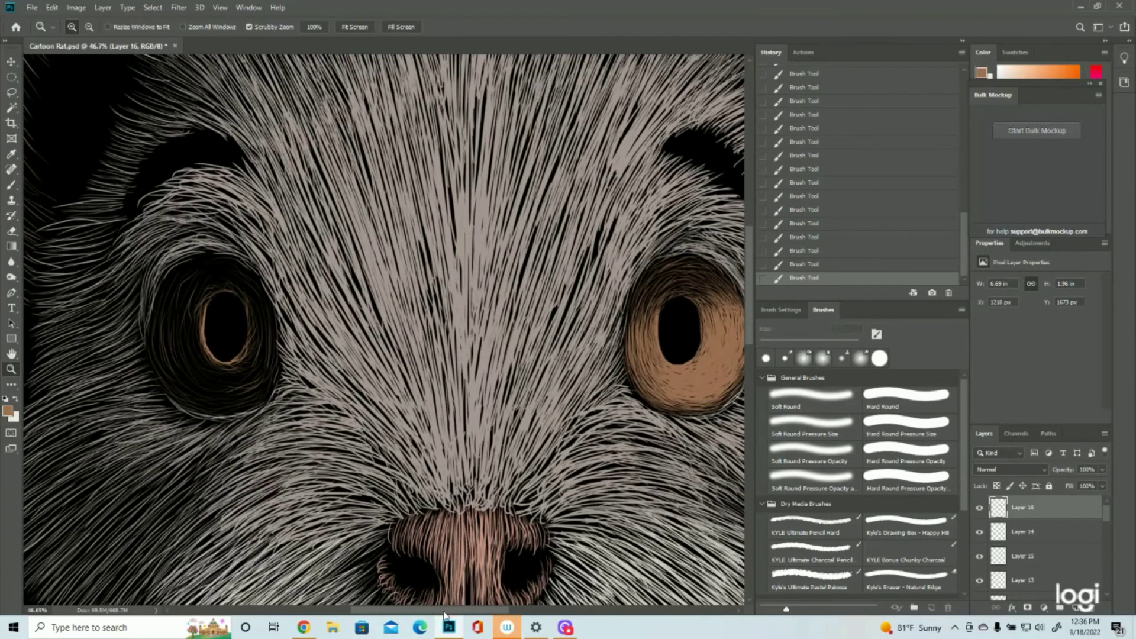
{"action": "left_click_drag", "start_coordinate": [446, 612], "coordinate": [460, 614]}
{"action": "left_click", "coordinate": [10, 185]}
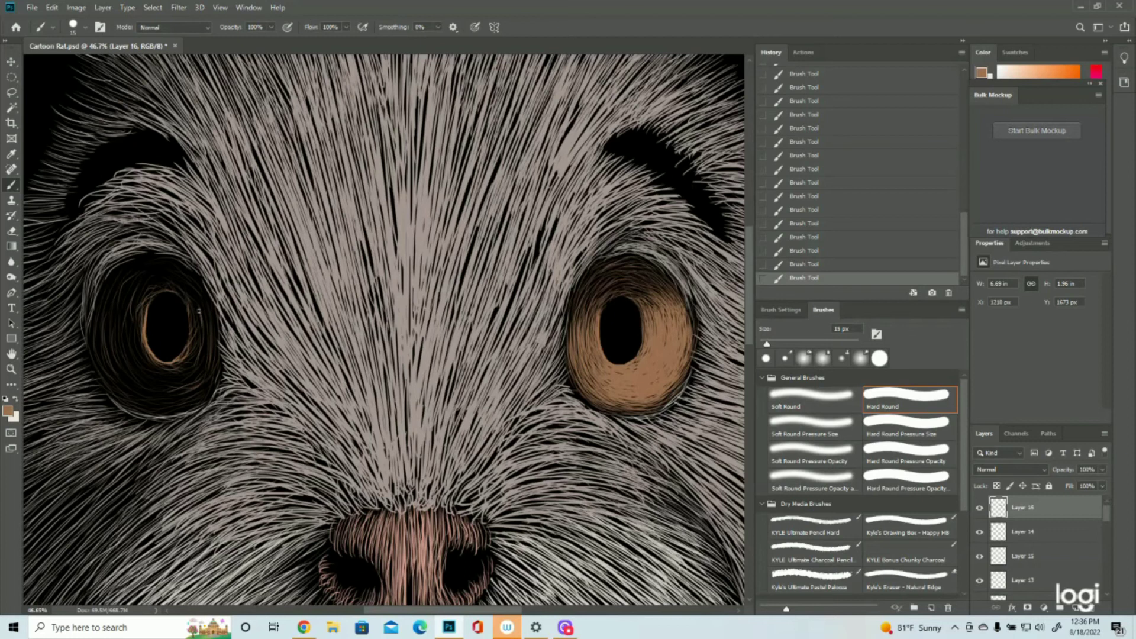
{"action": "mouse_move", "coordinate": [196, 306]}
{"action": "left_mouse_down"}
{"action": "mouse_move", "coordinate": [202, 344]}
{"action": "mouse_move", "coordinate": [204, 299]}
{"action": "mouse_move", "coordinate": [209, 349]}
{"action": "mouse_move", "coordinate": [213, 300]}
{"action": "mouse_move", "coordinate": [215, 343]}
{"action": "mouse_move", "coordinate": [188, 345]}
{"action": "left_mouse_up"}
{"action": "mouse_move", "coordinate": [188, 306]}
{"action": "left_mouse_down"}
{"action": "mouse_move", "coordinate": [189, 349]}
{"action": "mouse_move", "coordinate": [191, 302]}
{"action": "mouse_move", "coordinate": [192, 344]}
{"action": "mouse_move", "coordinate": [200, 304]}
{"action": "mouse_move", "coordinate": [201, 356]}
{"action": "left_mouse_up"}
{"action": "left_click_drag", "start_coordinate": [209, 310], "coordinate": [212, 348]}
{"action": "mouse_move", "coordinate": [214, 336]}
{"action": "left_mouse_down"}
{"action": "mouse_move", "coordinate": [208, 372]}
{"action": "mouse_move", "coordinate": [218, 342]}
{"action": "left_mouse_up"}
{"action": "mouse_move", "coordinate": [194, 366]}
{"action": "left_mouse_down"}
{"action": "mouse_move", "coordinate": [193, 342]}
{"action": "mouse_move", "coordinate": [178, 364]}
{"action": "mouse_move", "coordinate": [214, 341]}
{"action": "left_mouse_up"}
{"action": "left_click_drag", "start_coordinate": [199, 388], "coordinate": [213, 343]}
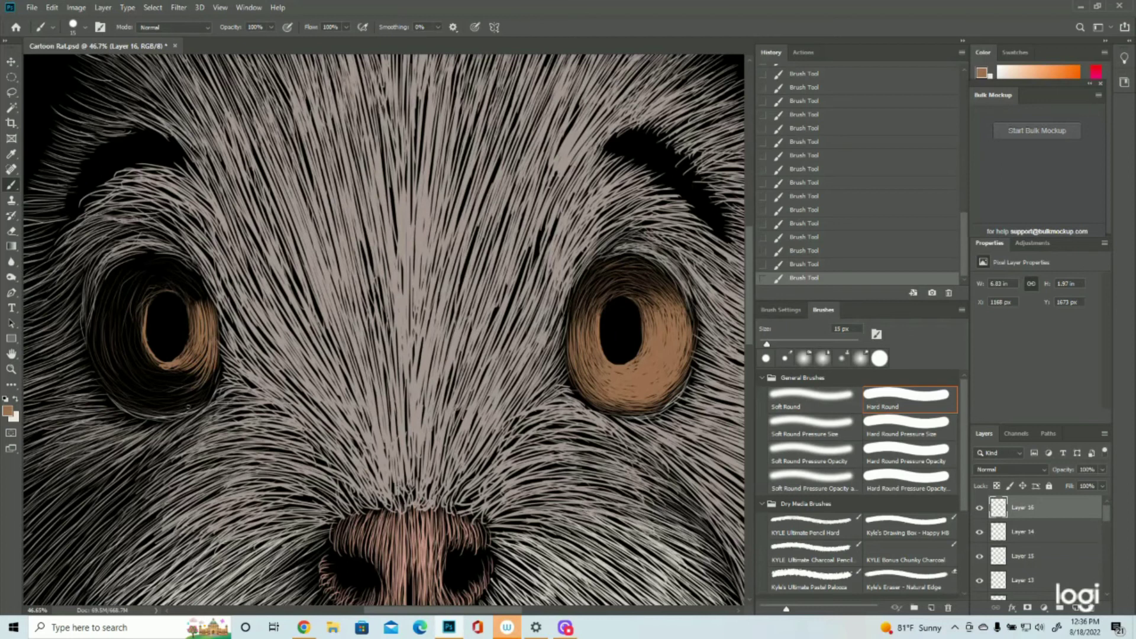
Extend the curved brown strokes along the lower part of the left eye's iris beneath the pupil.
{"action": "mouse_move", "coordinate": [137, 401]}
{"action": "left_mouse_down"}
{"action": "mouse_move", "coordinate": [187, 409]}
{"action": "mouse_move", "coordinate": [146, 405]}
{"action": "mouse_move", "coordinate": [202, 394]}
{"action": "mouse_move", "coordinate": [143, 401]}
{"action": "mouse_move", "coordinate": [196, 384]}
{"action": "mouse_move", "coordinate": [143, 389]}
{"action": "mouse_move", "coordinate": [168, 382]}
{"action": "mouse_move", "coordinate": [146, 377]}
{"action": "mouse_move", "coordinate": [182, 376]}
{"action": "mouse_move", "coordinate": [144, 370]}
{"action": "mouse_move", "coordinate": [189, 361]}
{"action": "mouse_move", "coordinate": [147, 364]}
{"action": "mouse_move", "coordinate": [178, 369]}
{"action": "mouse_move", "coordinate": [155, 331]}
{"action": "mouse_move", "coordinate": [138, 347]}
{"action": "mouse_move", "coordinate": [176, 363]}
{"action": "mouse_move", "coordinate": [206, 358]}
{"action": "mouse_move", "coordinate": [172, 378]}
{"action": "mouse_move", "coordinate": [208, 356]}
{"action": "left_mouse_up"}
{"action": "left_click_drag", "start_coordinate": [203, 377], "coordinate": [216, 361]}
{"action": "left_click_drag", "start_coordinate": [193, 398], "coordinate": [212, 377]}
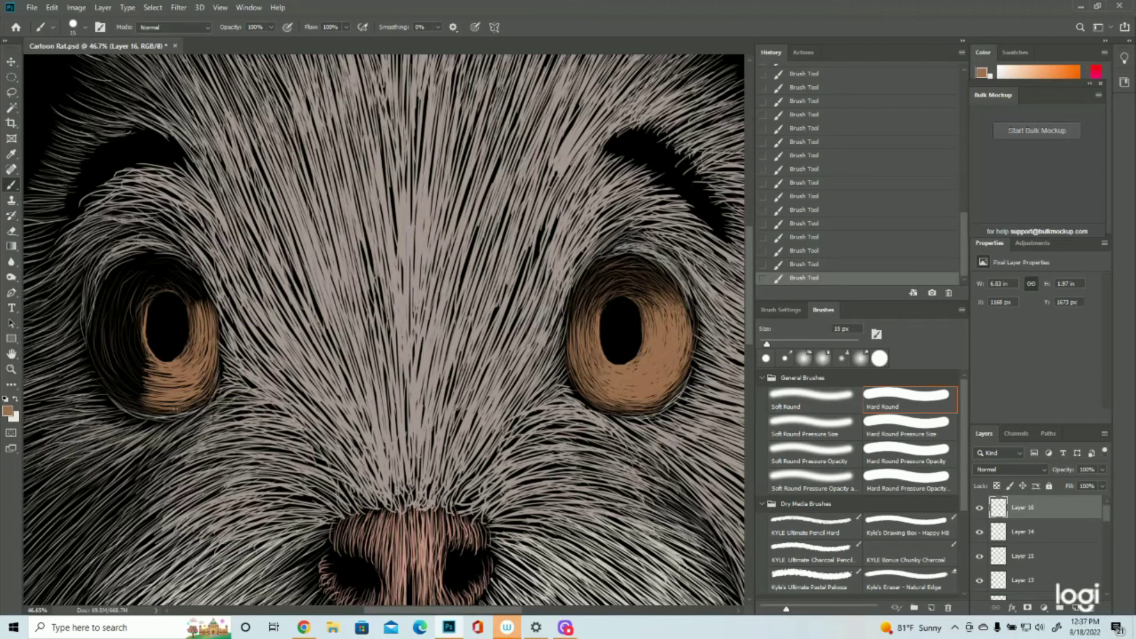
{"action": "left_click_drag", "start_coordinate": [183, 402], "coordinate": [196, 395]}
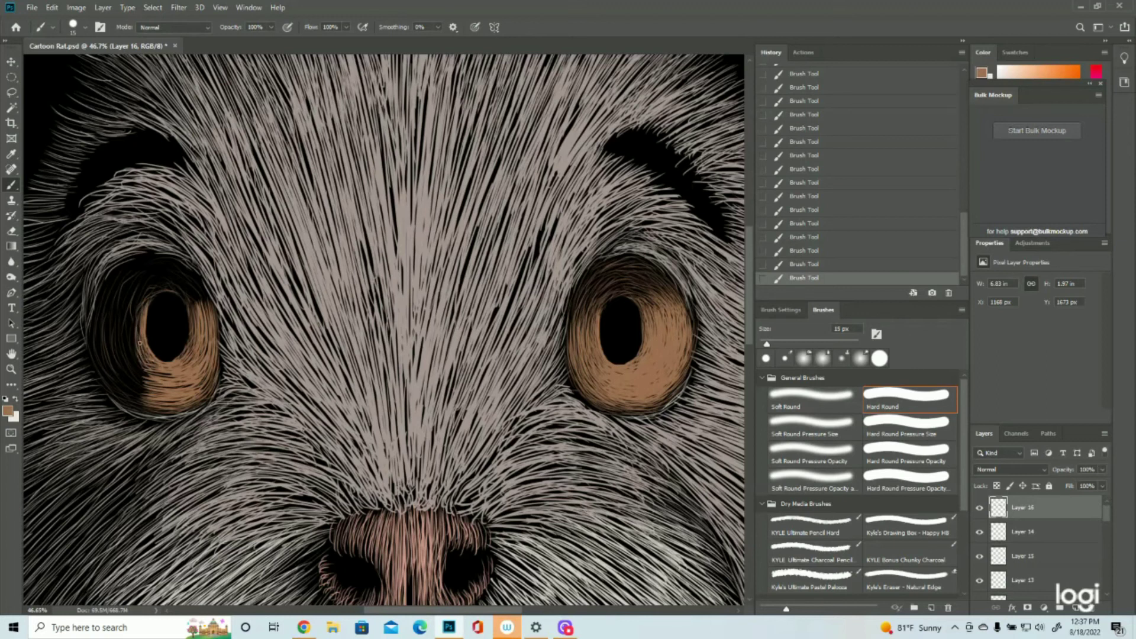
Fill the outer side and lower outer corner of the left eye's iris with curved brown strokes.
{"action": "mouse_move", "coordinate": [131, 348]}
{"action": "left_mouse_down"}
{"action": "mouse_move", "coordinate": [142, 376]}
{"action": "mouse_move", "coordinate": [130, 356]}
{"action": "mouse_move", "coordinate": [169, 377]}
{"action": "left_mouse_up"}
{"action": "left_click_drag", "start_coordinate": [133, 322], "coordinate": [137, 358]}
{"action": "left_click_drag", "start_coordinate": [124, 305], "coordinate": [151, 391]}
{"action": "mouse_move", "coordinate": [112, 324]}
{"action": "left_mouse_down"}
{"action": "mouse_move", "coordinate": [112, 361]}
{"action": "mouse_move", "coordinate": [133, 390]}
{"action": "left_mouse_up"}
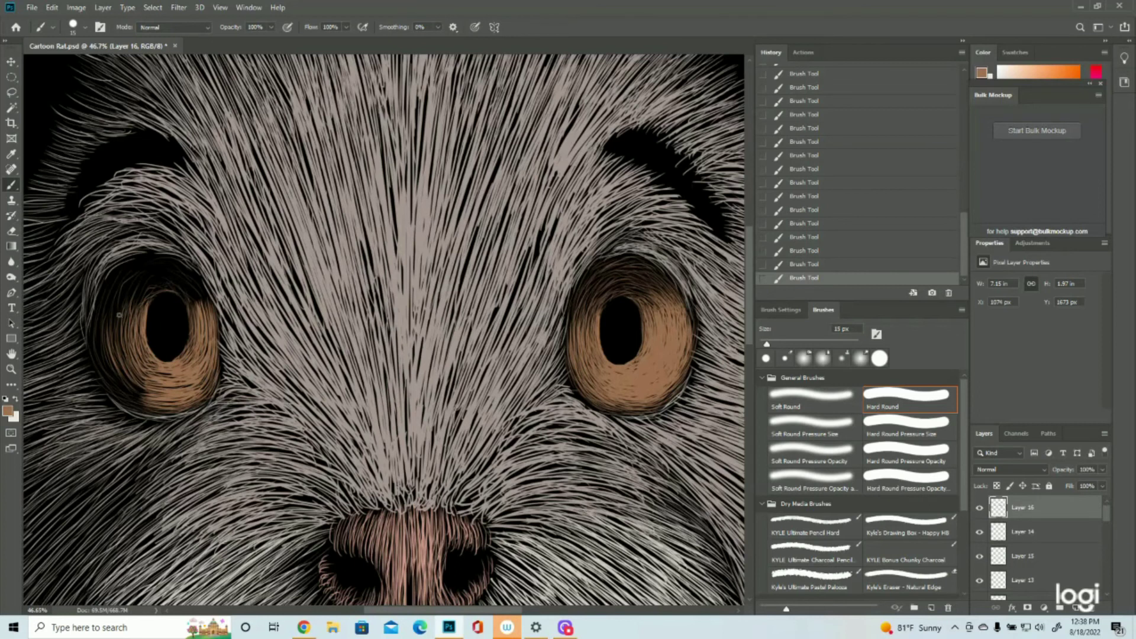
{"action": "mouse_move", "coordinate": [121, 311]}
{"action": "left_mouse_down"}
{"action": "mouse_move", "coordinate": [91, 346]}
{"action": "mouse_move", "coordinate": [104, 378]}
{"action": "left_mouse_up"}
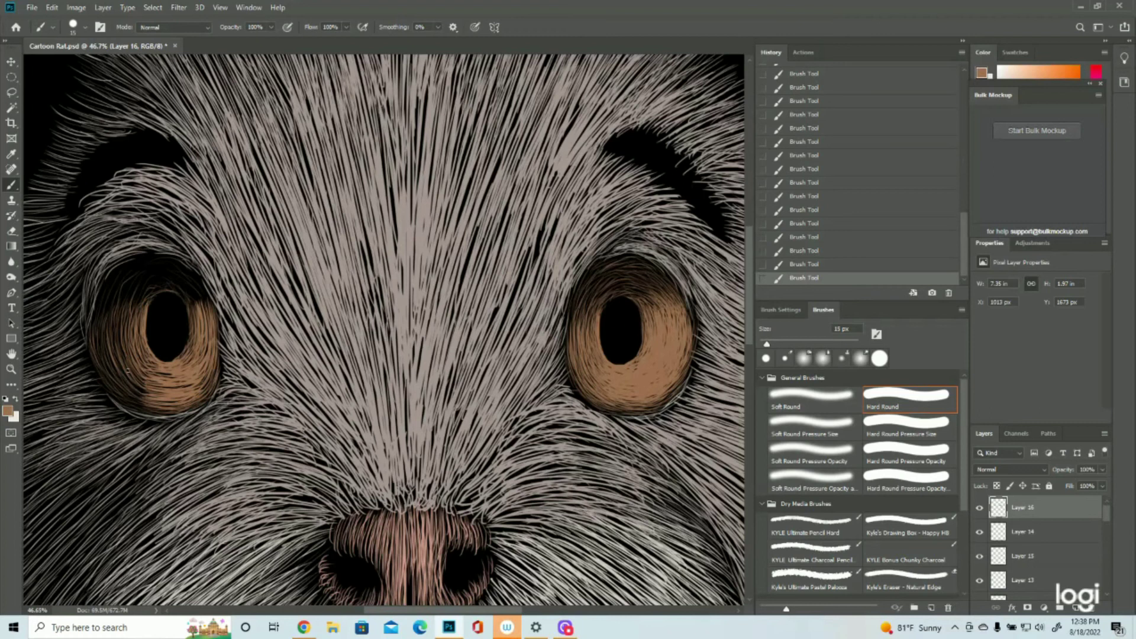
{"action": "left_click_drag", "start_coordinate": [131, 383], "coordinate": [122, 354]}
{"action": "mouse_move", "coordinate": [148, 397]}
{"action": "left_mouse_down"}
{"action": "mouse_move", "coordinate": [126, 383]}
{"action": "mouse_move", "coordinate": [168, 388]}
{"action": "mouse_move", "coordinate": [146, 360]}
{"action": "left_mouse_up"}
{"action": "mouse_move", "coordinate": [105, 349]}
{"action": "left_mouse_down"}
{"action": "mouse_move", "coordinate": [137, 400]}
{"action": "mouse_move", "coordinate": [128, 377]}
{"action": "mouse_move", "coordinate": [152, 401]}
{"action": "mouse_move", "coordinate": [114, 363]}
{"action": "mouse_move", "coordinate": [134, 397]}
{"action": "mouse_move", "coordinate": [103, 349]}
{"action": "mouse_move", "coordinate": [143, 394]}
{"action": "mouse_move", "coordinate": [106, 381]}
{"action": "mouse_move", "coordinate": [152, 400]}
{"action": "mouse_move", "coordinate": [94, 353]}
{"action": "mouse_move", "coordinate": [153, 412]}
{"action": "left_mouse_up"}
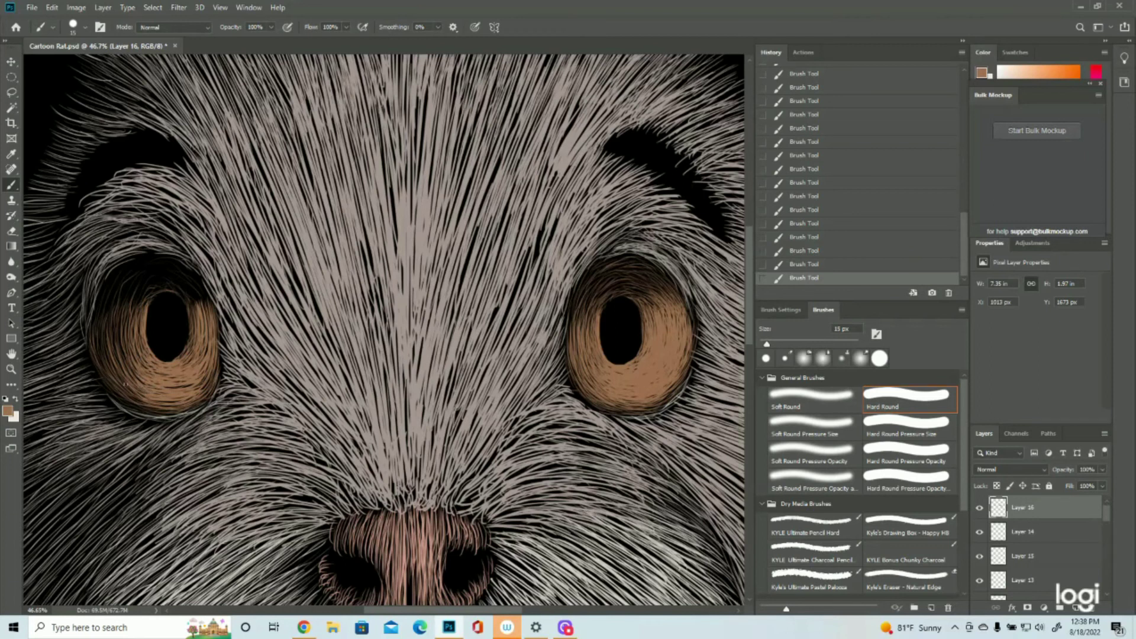
Thicken the left iris with additional brown strokes below the pupil and along both of its sides.
{"action": "left_click_drag", "start_coordinate": [168, 388], "coordinate": [193, 383]}
{"action": "left_click_drag", "start_coordinate": [208, 314], "coordinate": [202, 391]}
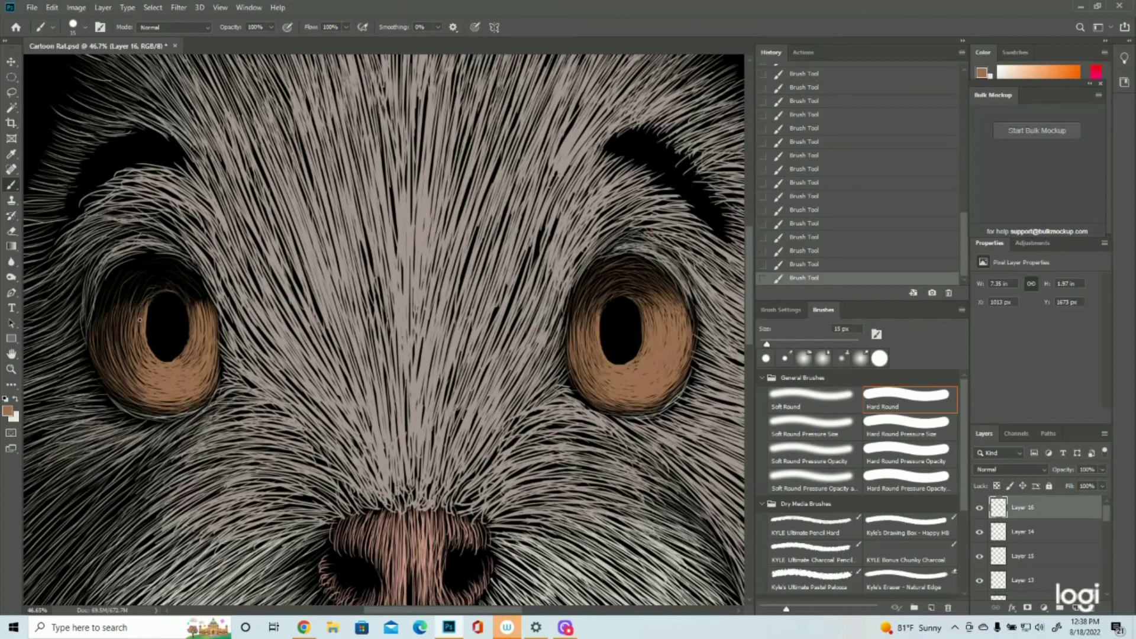
{"action": "left_click_drag", "start_coordinate": [125, 317], "coordinate": [127, 368]}
{"action": "mouse_move", "coordinate": [106, 319]}
{"action": "left_mouse_down"}
{"action": "mouse_move", "coordinate": [141, 393]}
{"action": "mouse_move", "coordinate": [118, 387]}
{"action": "left_mouse_up"}
{"action": "left_click_drag", "start_coordinate": [162, 399], "coordinate": [186, 401]}
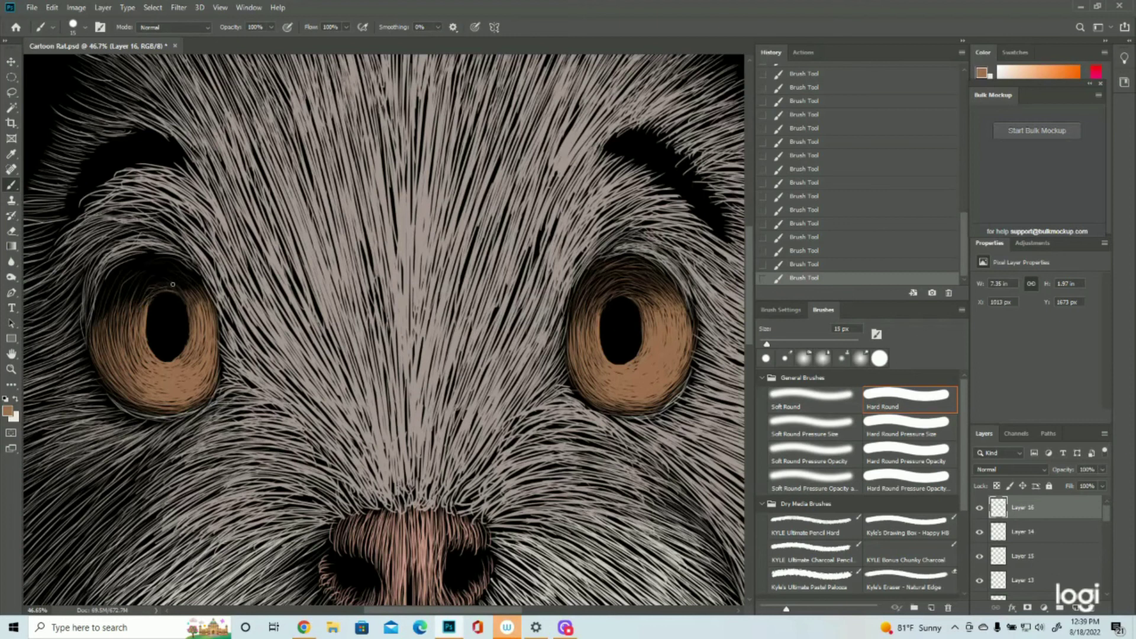
Paint sparser curved brown strokes over the top of the left iris and touch up its nose-facing side.
{"action": "left_click_drag", "start_coordinate": [163, 273], "coordinate": [124, 302]}
{"action": "left_click_drag", "start_coordinate": [116, 285], "coordinate": [100, 317]}
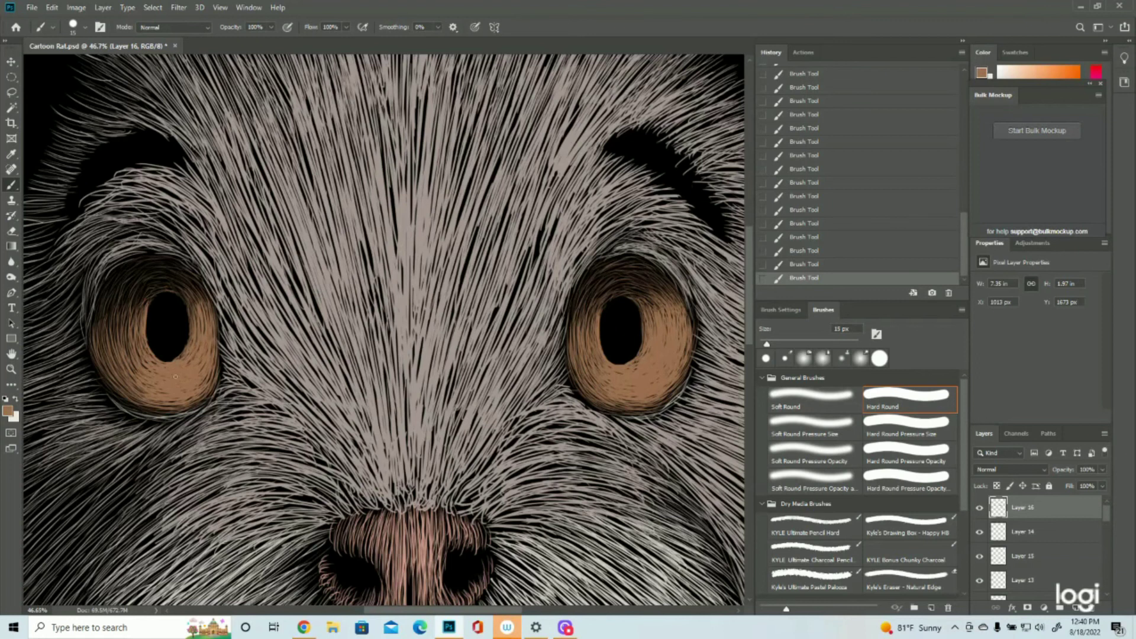
{"action": "left_click_drag", "start_coordinate": [205, 334], "coordinate": [207, 312]}
Check both brown eyes against the whole face and add a new layer above Layer 16.
{"action": "left_click", "coordinate": [12, 369]}
{"action": "left_click_drag", "start_coordinate": [296, 328], "coordinate": [160, 331]}
{"action": "left_click_drag", "start_coordinate": [496, 155], "coordinate": [524, 172]}
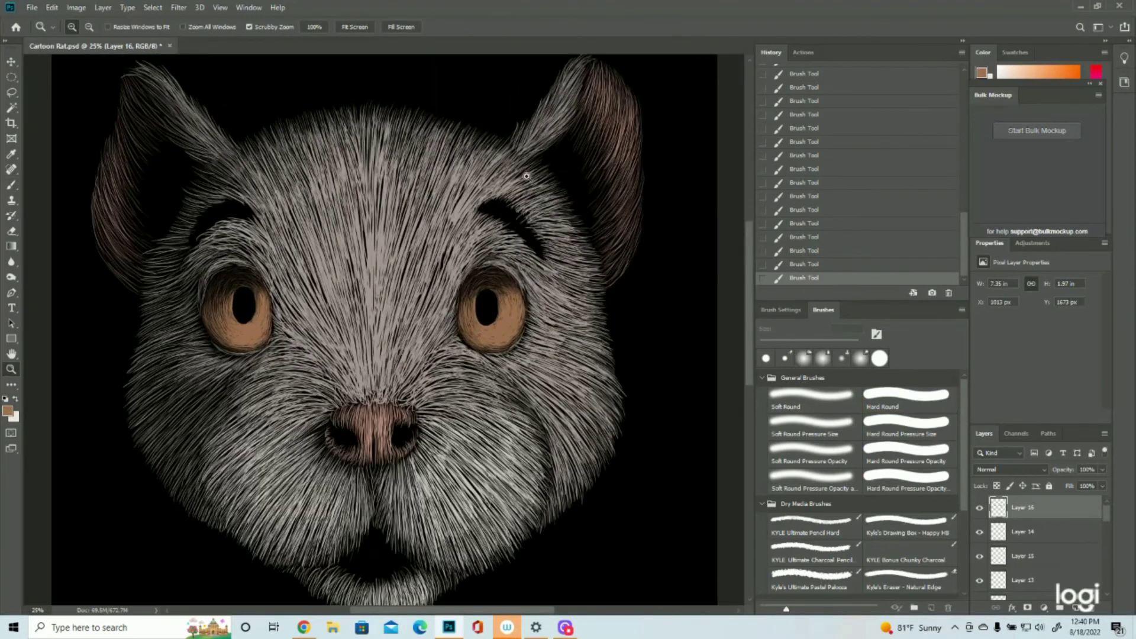
{"action": "left_click_drag", "start_coordinate": [339, 273], "coordinate": [384, 275]}
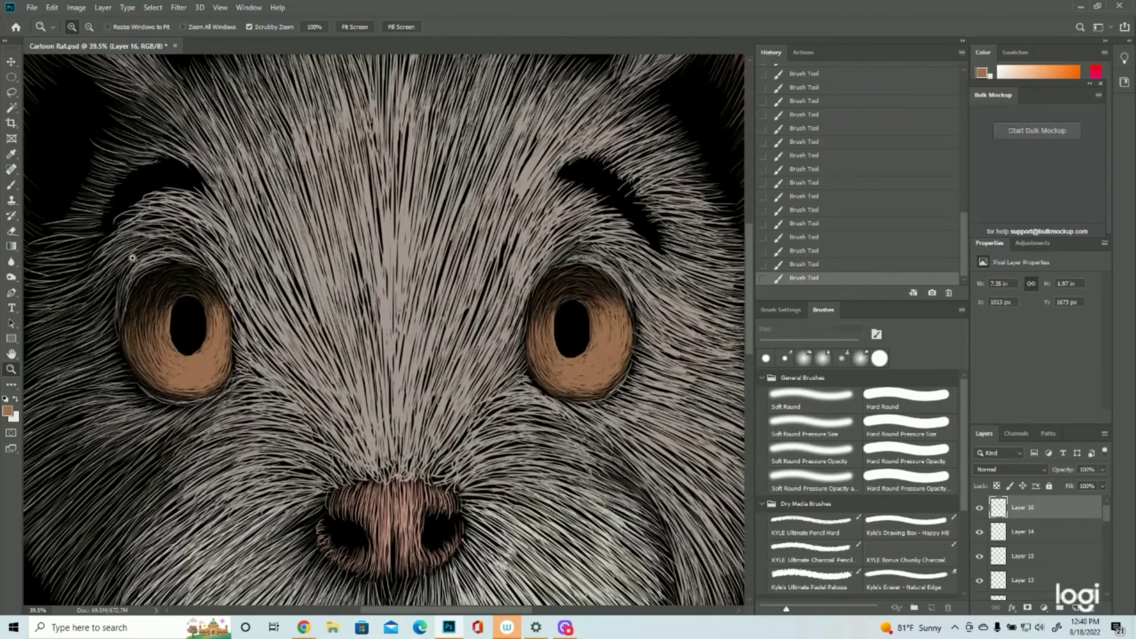
{"action": "left_click", "coordinate": [12, 187]}
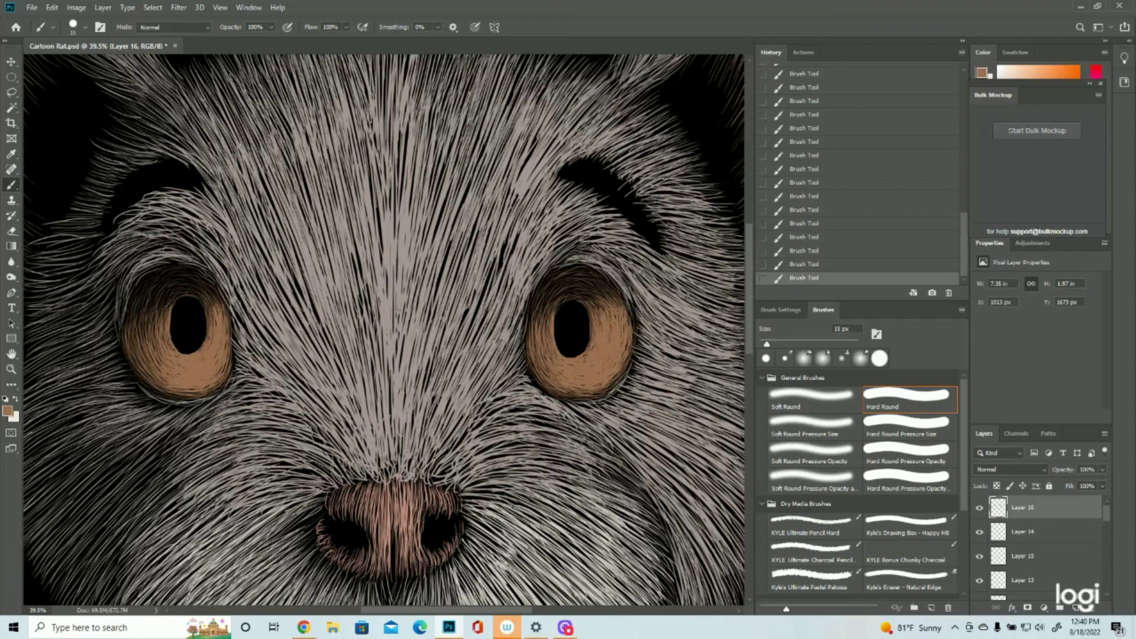
{"action": "left_click", "coordinate": [10, 369]}
{"action": "left_click_drag", "start_coordinate": [532, 360], "coordinate": [484, 361]}
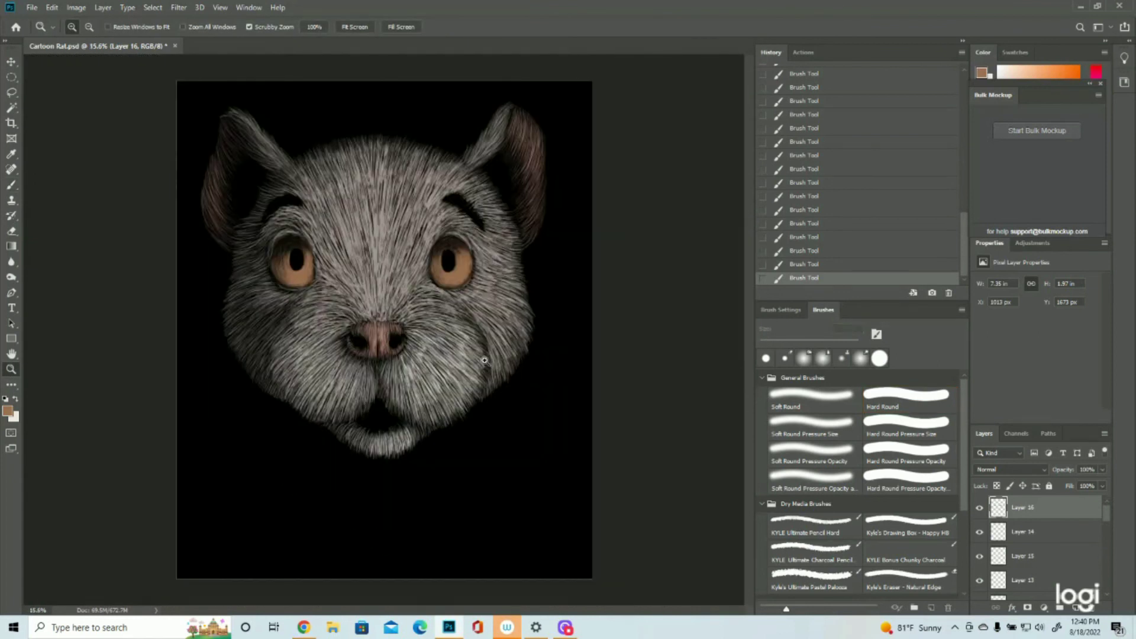
{"action": "left_click_drag", "start_coordinate": [435, 157], "coordinate": [618, 296]}
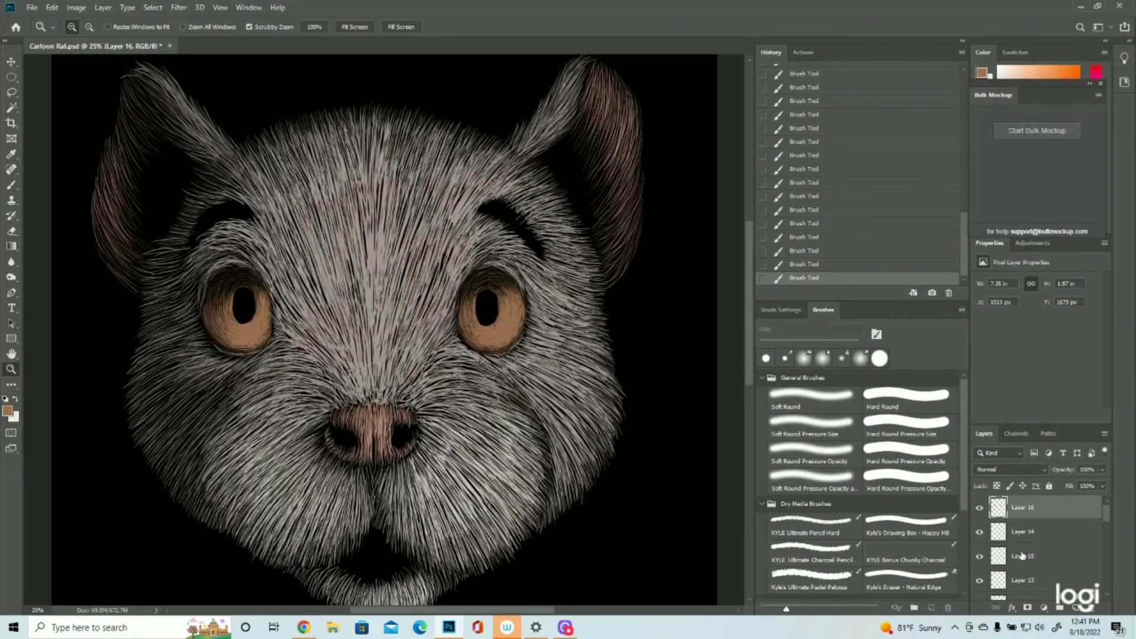
{"action": "left_click", "coordinate": [1076, 609]}
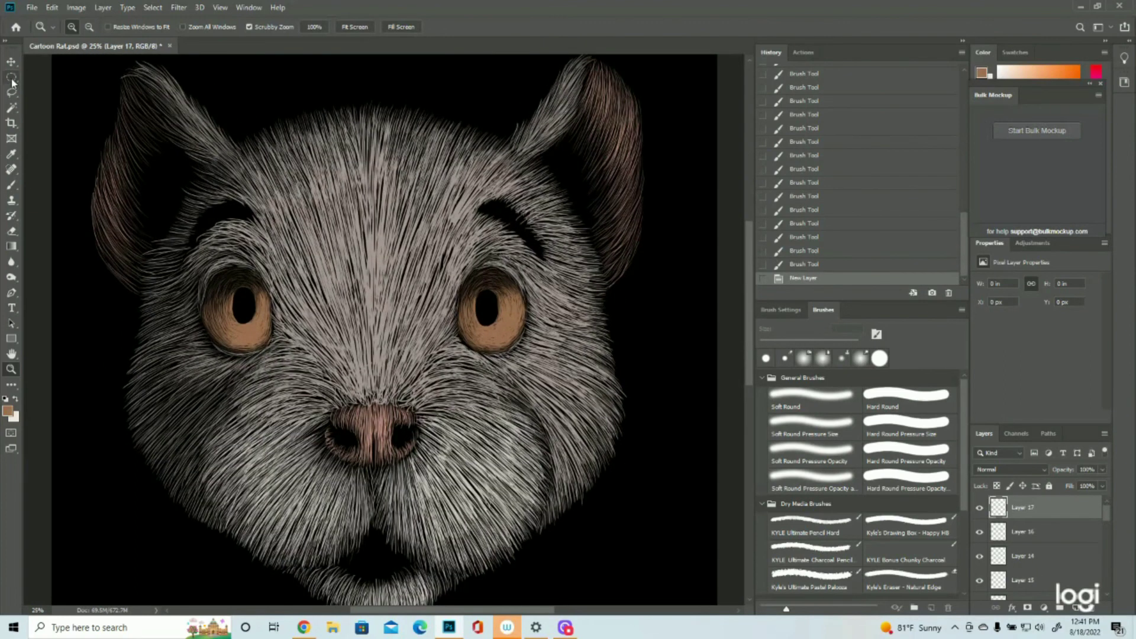
Select a small ellipse on the upper nose-facing edge of the left pupil and fill it with the off-white foreground color.
{"action": "key", "text": "i"}
{"action": "left_click", "coordinate": [9, 410]}
{"action": "left_click", "coordinate": [17, 416]}
{"action": "left_click", "coordinate": [1073, 248]}
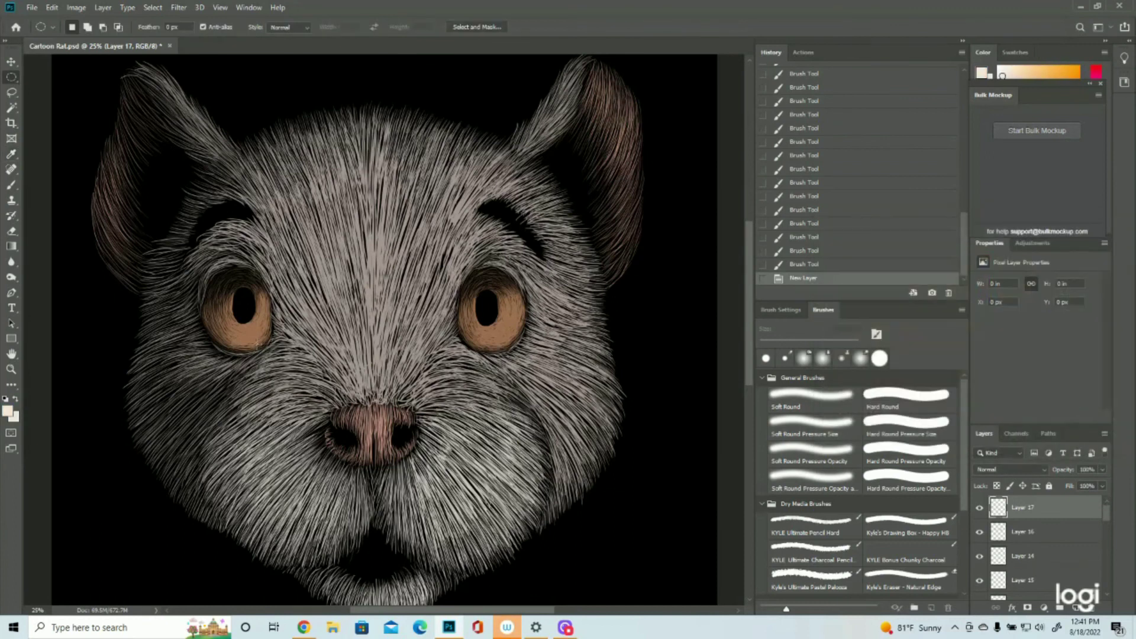
{"action": "left_click_drag", "start_coordinate": [246, 291], "coordinate": [257, 306]}
{"action": "key", "text": "Right"}
{"action": "mouse_move", "coordinate": [258, 307]}
{"action": "left_mouse_down"}
{"action": "mouse_move", "coordinate": [256, 298]}
{"action": "mouse_move", "coordinate": [260, 310]}
{"action": "left_mouse_up"}
{"action": "left_click", "coordinate": [53, 7]}
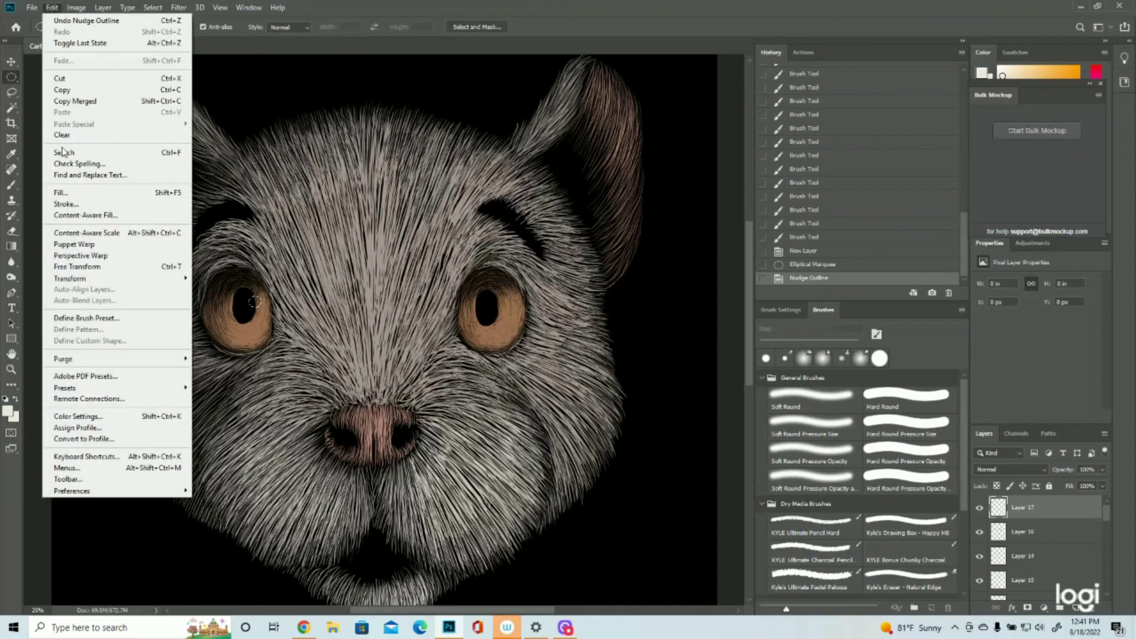
{"action": "left_click", "coordinate": [62, 193]}
{"action": "left_click", "coordinate": [657, 169]}
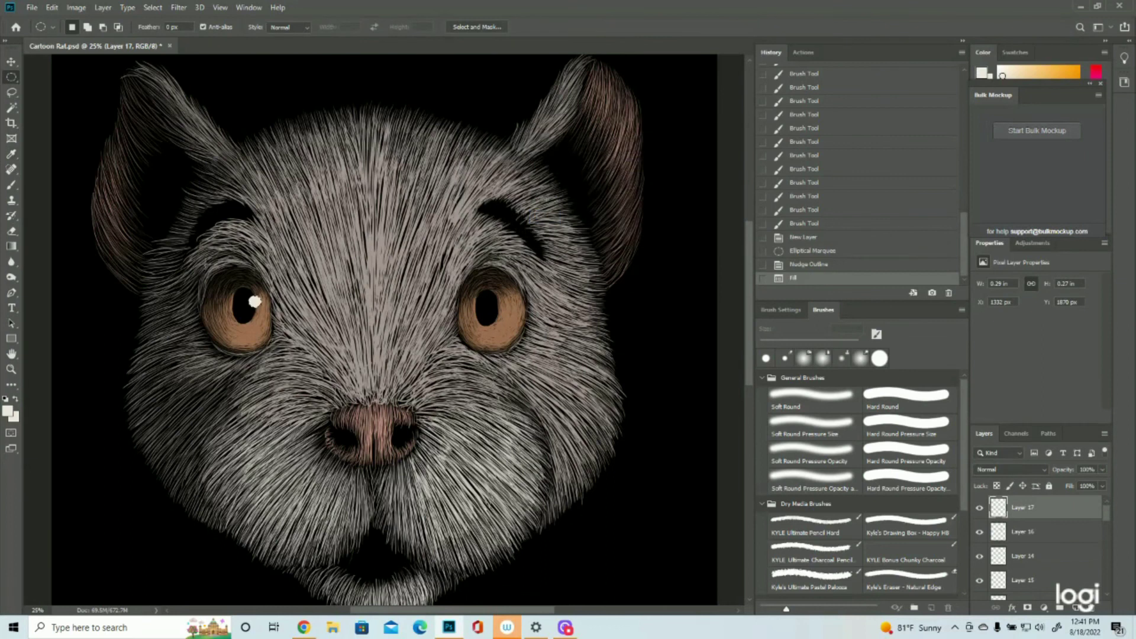
Move the elliptical selection to the matching spot on the right pupil, fill it with the off-white foreground color and deselect.
{"action": "left_click_drag", "start_coordinate": [247, 307], "coordinate": [499, 306]}
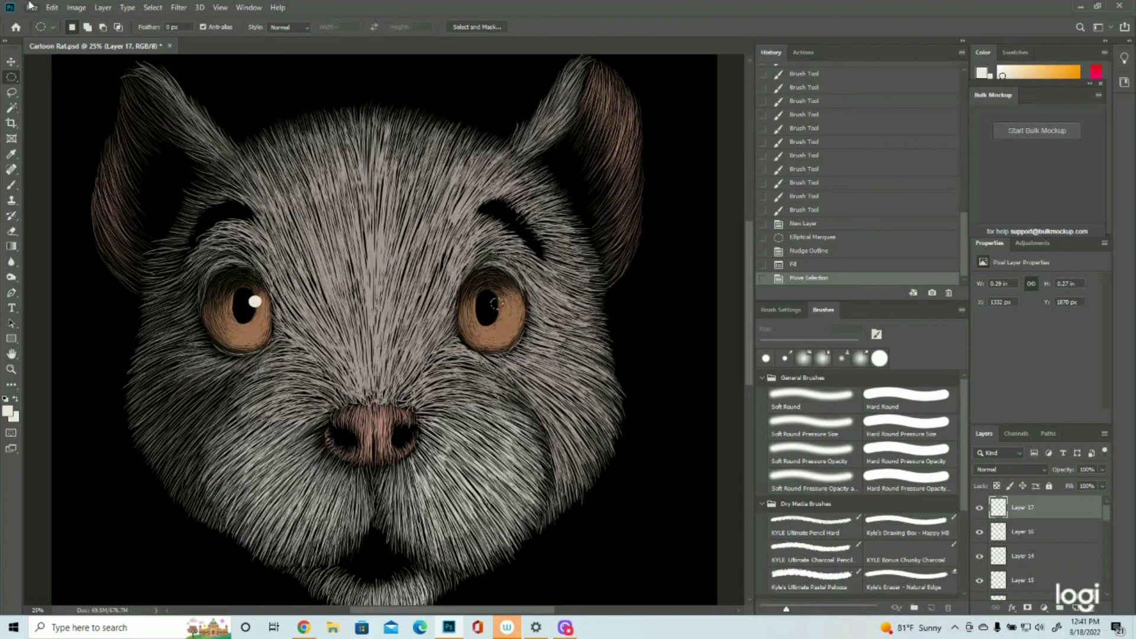
{"action": "left_click", "coordinate": [52, 8]}
{"action": "left_click", "coordinate": [60, 193]}
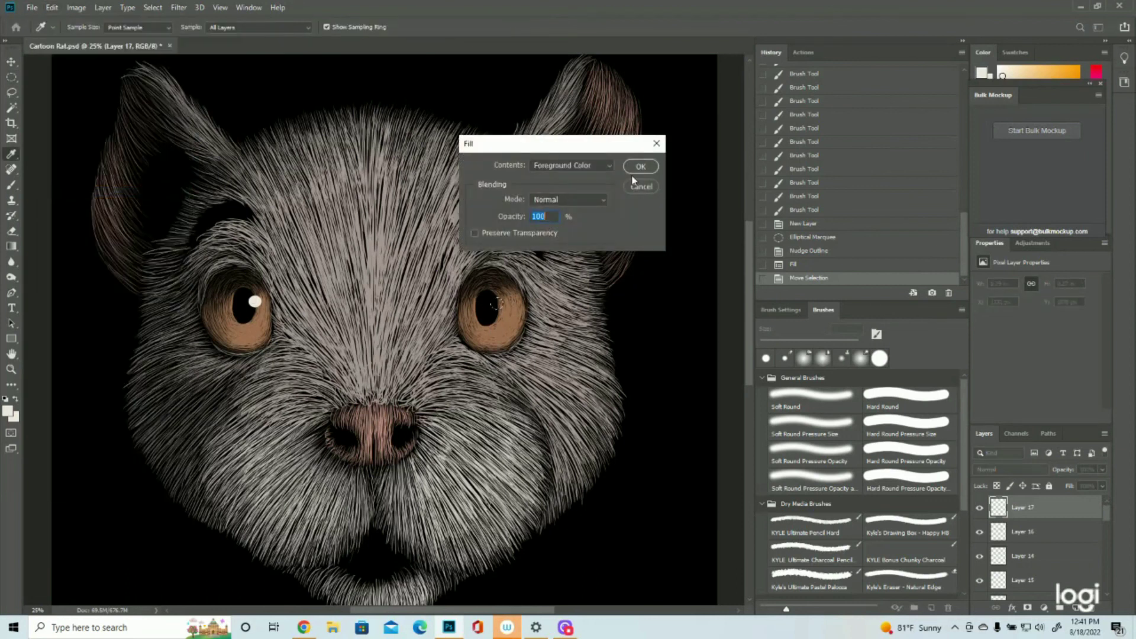
{"action": "left_click", "coordinate": [641, 160]}
{"action": "left_click", "coordinate": [157, 7]}
{"action": "left_click", "coordinate": [155, 33]}
Check the eye highlights against the whole face and add a new layer above Layer 17 for brush work.
{"action": "left_click", "coordinate": [11, 370]}
{"action": "left_click_drag", "start_coordinate": [601, 358], "coordinate": [569, 356]}
{"action": "left_click", "coordinate": [511, 251]}
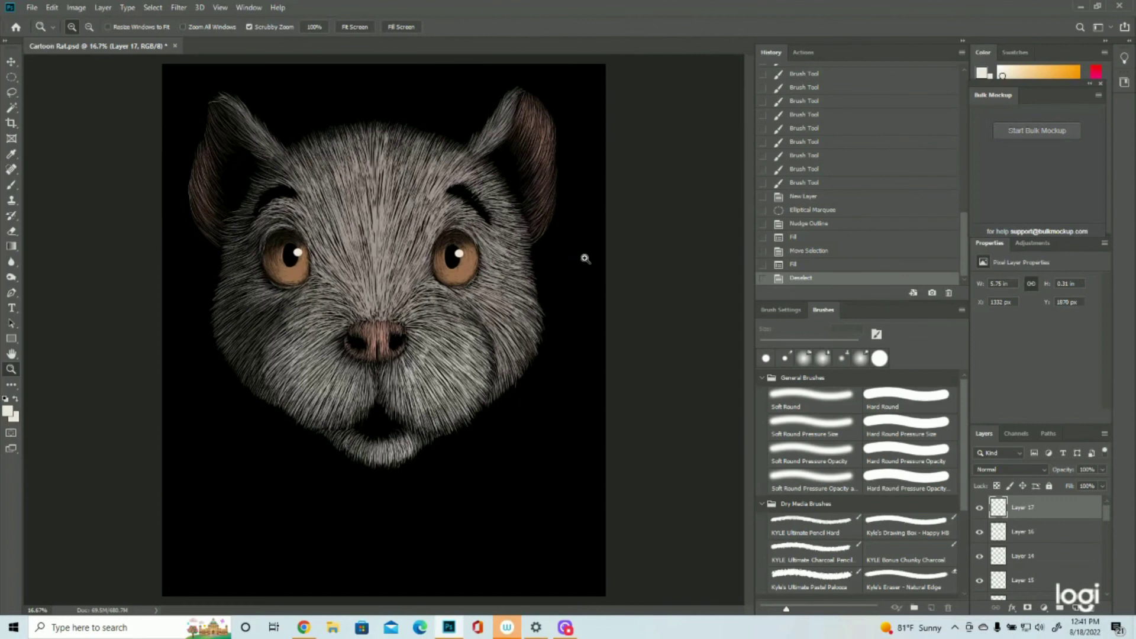
{"action": "left_click", "coordinate": [1076, 607]}
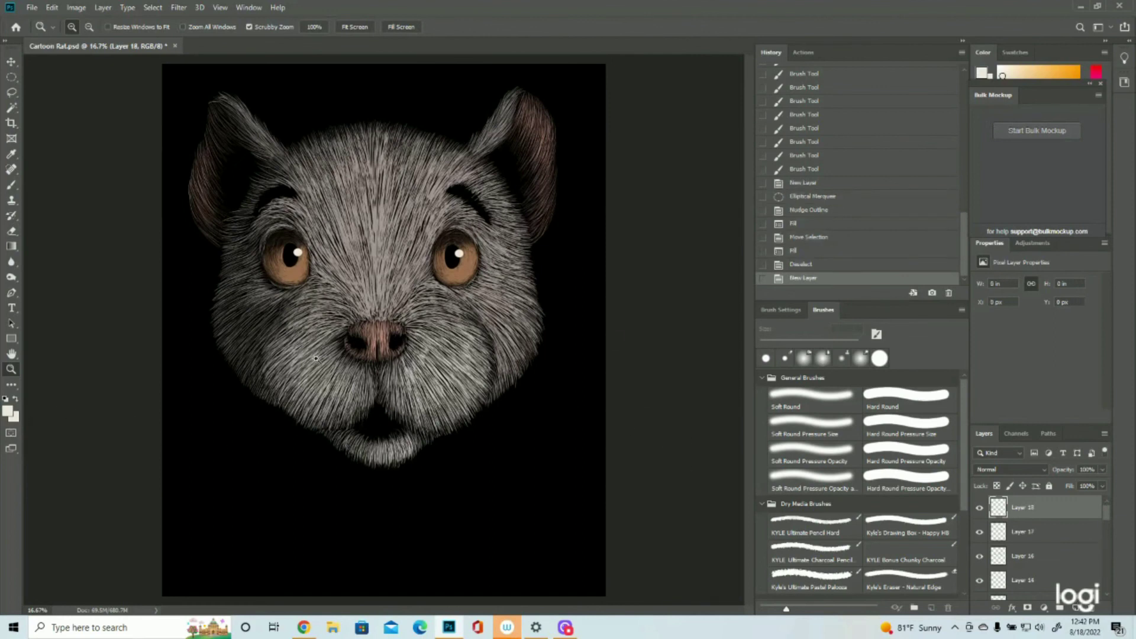
{"action": "left_click", "coordinate": [11, 184]}
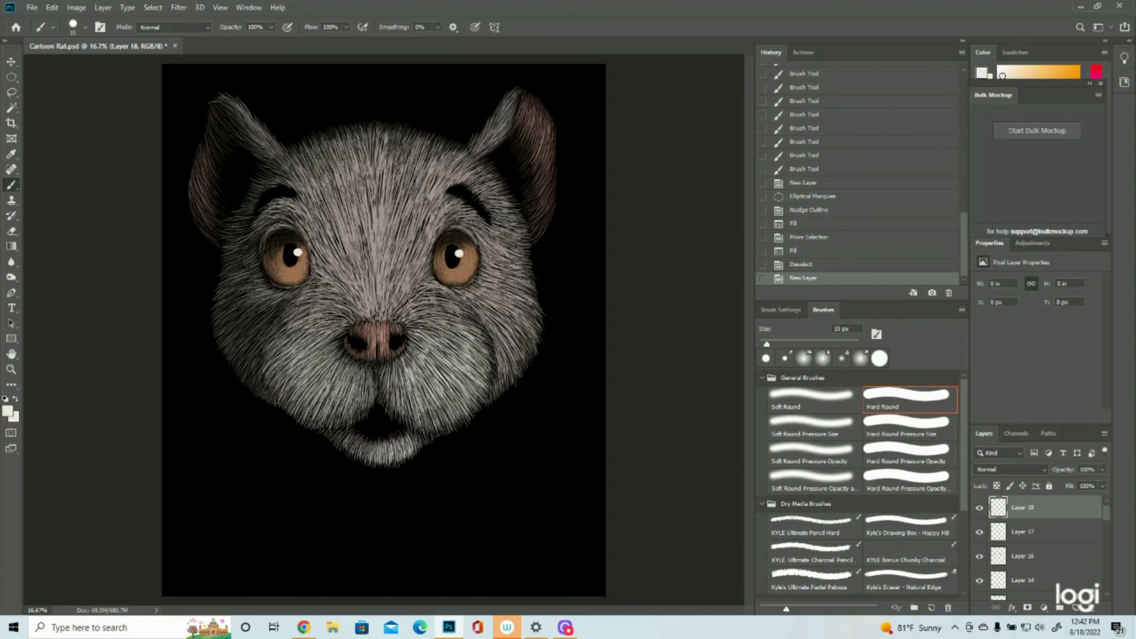
{"action": "left_click_drag", "start_coordinate": [528, 244], "coordinate": [603, 218]}
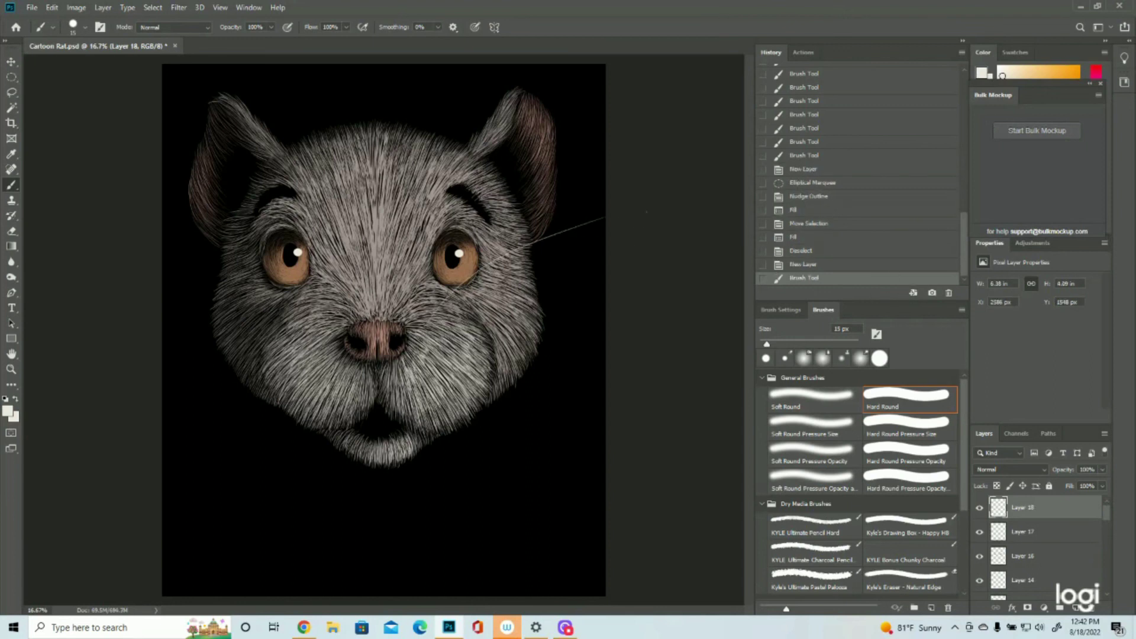
{"action": "left_click", "coordinate": [820, 265]}
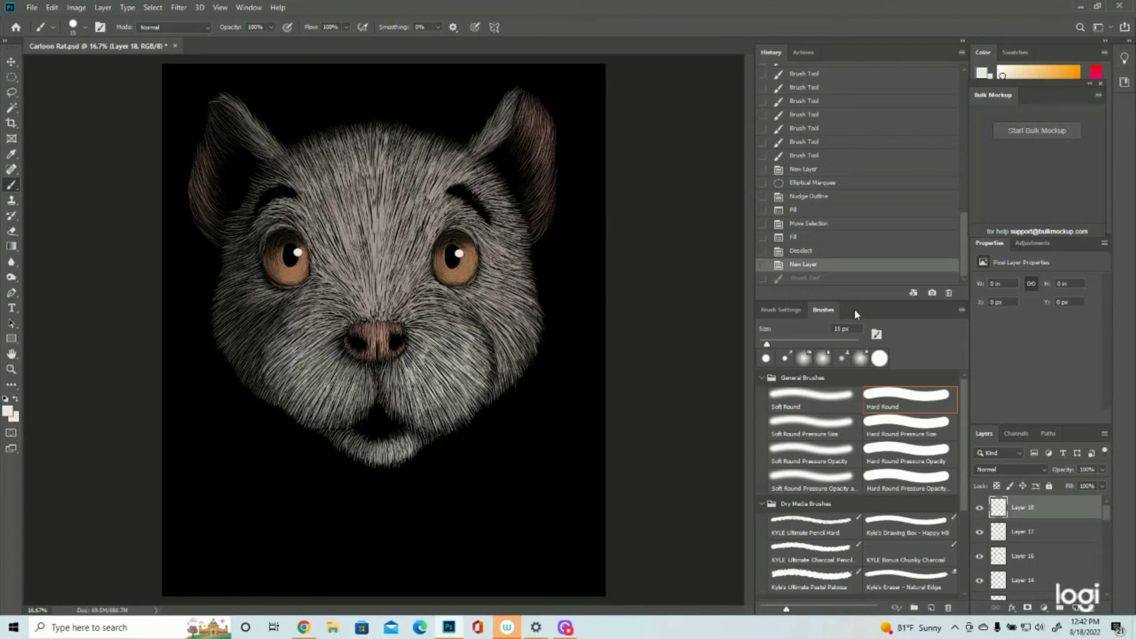
{"action": "key", "text": "ctrl+shift+z"}
{"action": "key", "text": "ctrl+shift+z"}
Paint thin off-white whiskers sweeping outward from the side of the right cheek with the 15 px Hard Round brush.
{"action": "left_click_drag", "start_coordinate": [437, 341], "coordinate": [557, 278]}
{"action": "left_click_drag", "start_coordinate": [497, 338], "coordinate": [568, 327]}
{"action": "mouse_move", "coordinate": [508, 296]}
{"action": "left_mouse_down"}
{"action": "mouse_move", "coordinate": [551, 268]}
{"action": "mouse_move", "coordinate": [563, 240]}
{"action": "mouse_move", "coordinate": [542, 256]}
{"action": "left_mouse_up"}
{"action": "left_click_drag", "start_coordinate": [526, 366], "coordinate": [560, 380]}
Paint long whiskers hanging from the lower right cheek and jaw, plus two more curving outward from the cheek's side.
{"action": "mouse_move", "coordinate": [493, 403]}
{"action": "left_mouse_down"}
{"action": "mouse_move", "coordinate": [515, 430]}
{"action": "mouse_move", "coordinate": [506, 494]}
{"action": "left_mouse_up"}
{"action": "mouse_move", "coordinate": [518, 387]}
{"action": "left_mouse_down"}
{"action": "mouse_move", "coordinate": [570, 433]}
{"action": "mouse_move", "coordinate": [572, 461]}
{"action": "left_mouse_up"}
{"action": "left_click_drag", "start_coordinate": [463, 428], "coordinate": [477, 481]}
{"action": "mouse_move", "coordinate": [427, 411]}
{"action": "left_mouse_down"}
{"action": "mouse_move", "coordinate": [438, 501]}
{"action": "mouse_move", "coordinate": [416, 485]}
{"action": "left_mouse_up"}
{"action": "left_click_drag", "start_coordinate": [463, 427], "coordinate": [484, 491]}
{"action": "left_click_drag", "start_coordinate": [499, 394], "coordinate": [537, 504]}
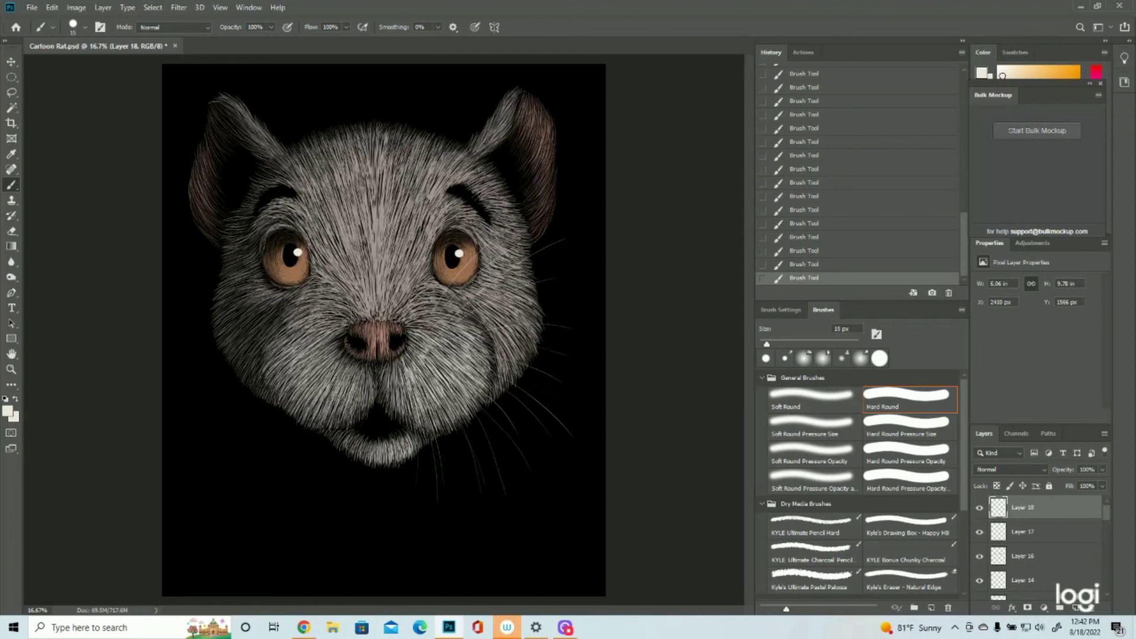
{"action": "left_click_drag", "start_coordinate": [531, 359], "coordinate": [600, 387]}
{"action": "left_click_drag", "start_coordinate": [514, 356], "coordinate": [572, 376]}
Start the left whiskers with strokes below the eye and across the cheek, replacing one unsuitable cheek stroke.
{"action": "left_click_drag", "start_coordinate": [252, 262], "coordinate": [213, 284]}
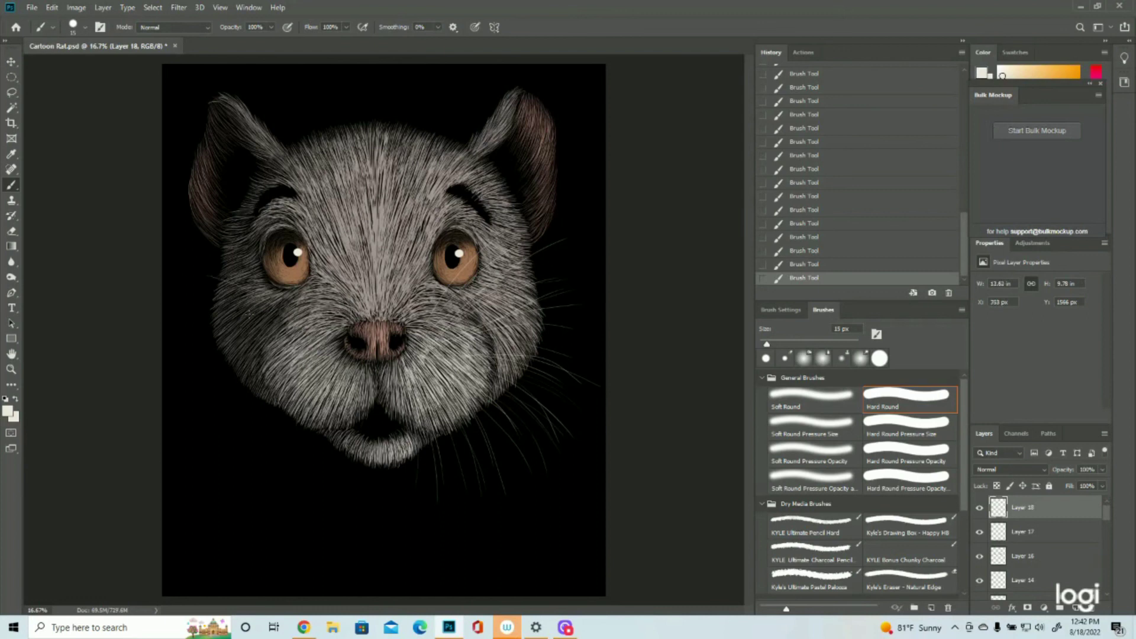
{"action": "left_click_drag", "start_coordinate": [265, 339], "coordinate": [162, 358]}
{"action": "left_click", "coordinate": [816, 265]}
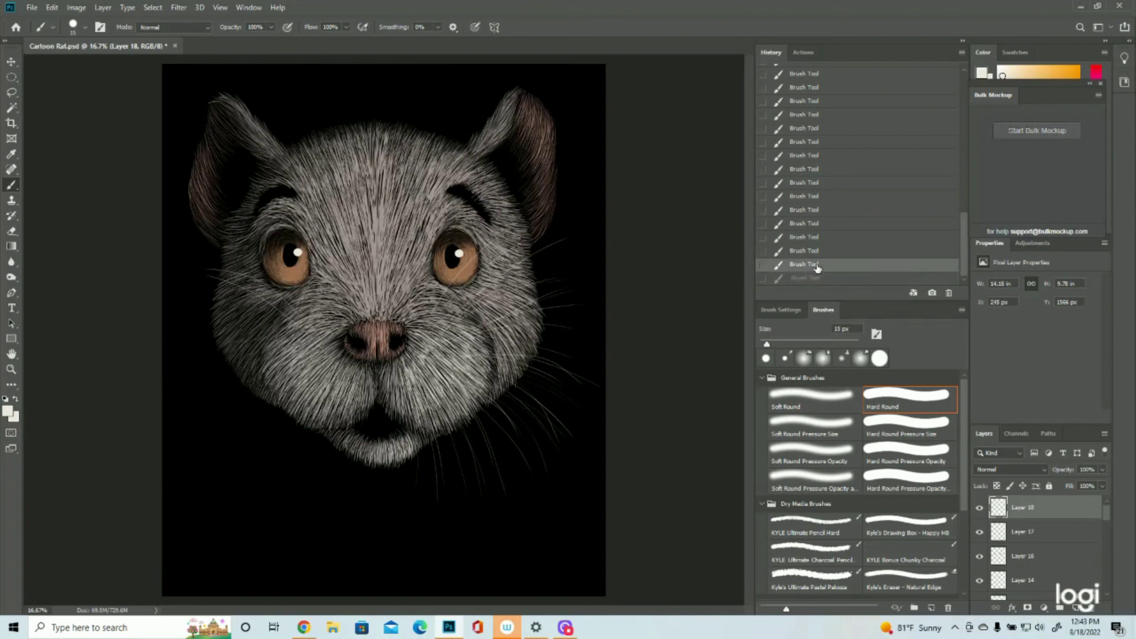
{"action": "left_click_drag", "start_coordinate": [281, 336], "coordinate": [176, 343]}
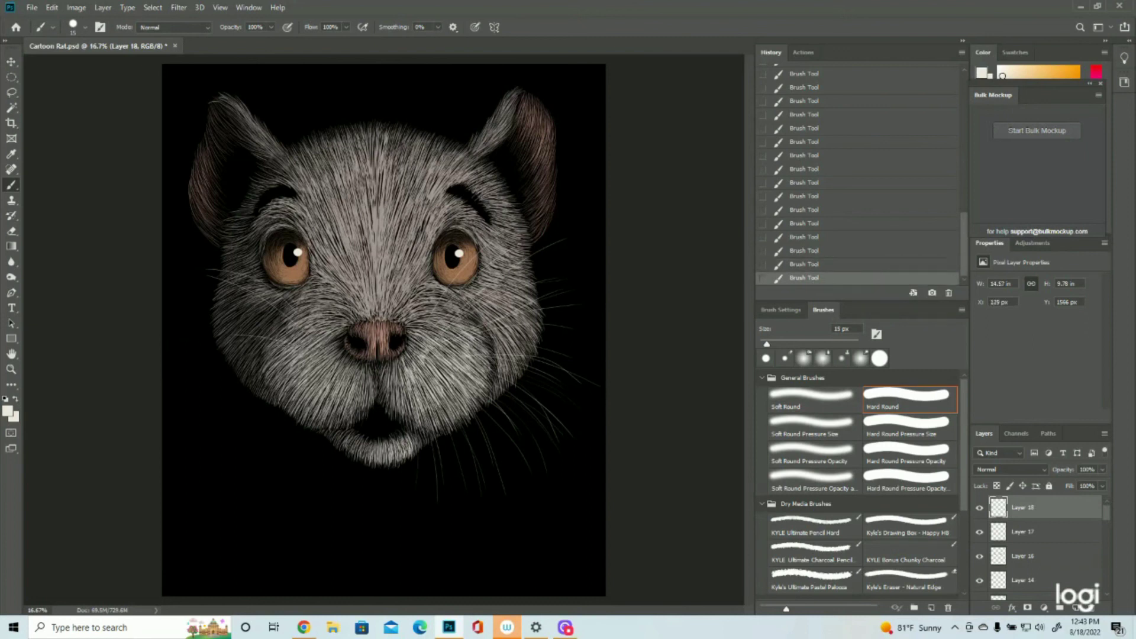
Paint whiskers fanning down and outward from the left jaw and the middle of the left cheek.
{"action": "left_click_drag", "start_coordinate": [273, 382], "coordinate": [225, 439]}
{"action": "mouse_move", "coordinate": [293, 427]}
{"action": "left_mouse_down"}
{"action": "mouse_move", "coordinate": [282, 482]}
{"action": "mouse_move", "coordinate": [267, 459]}
{"action": "left_mouse_up"}
{"action": "left_click_drag", "start_coordinate": [243, 384], "coordinate": [207, 405]}
{"action": "left_click_drag", "start_coordinate": [265, 348], "coordinate": [194, 360]}
{"action": "mouse_move", "coordinate": [274, 327]}
{"action": "left_mouse_down"}
{"action": "mouse_move", "coordinate": [229, 338]}
{"action": "mouse_move", "coordinate": [188, 324]}
{"action": "left_mouse_up"}
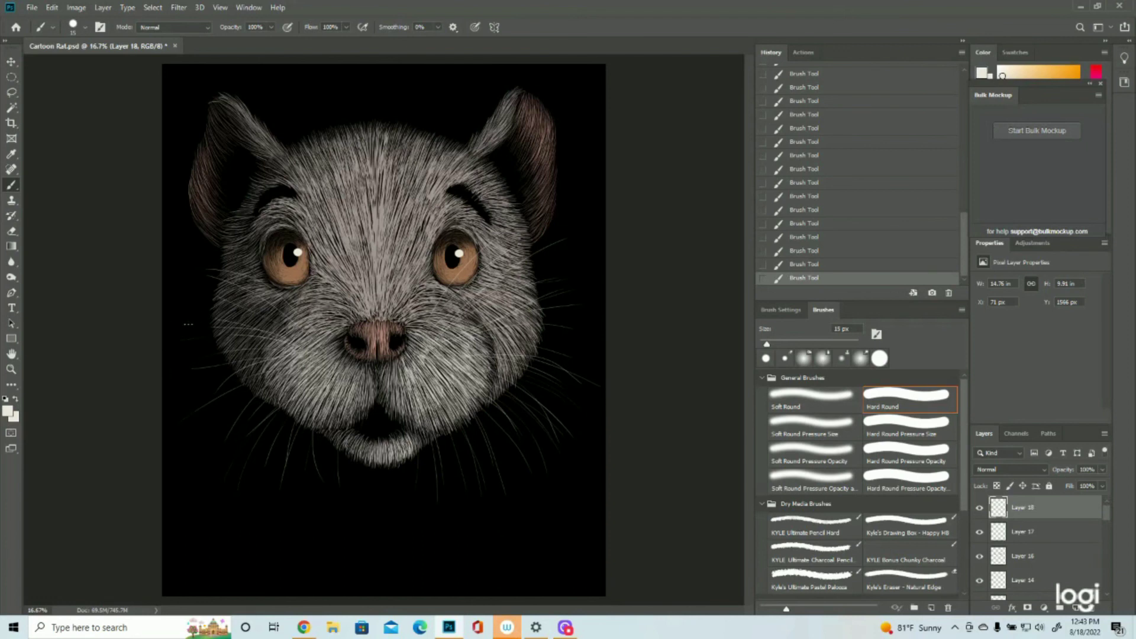
Undo the last whisker strokes and paint more curved whiskers along the left cheek from below the eye to the jaw.
{"action": "left_click", "coordinate": [806, 251]}
{"action": "left_click_drag", "start_coordinate": [242, 298], "coordinate": [199, 276]}
{"action": "left_click_drag", "start_coordinate": [272, 321], "coordinate": [201, 295]}
{"action": "left_click_drag", "start_coordinate": [280, 338], "coordinate": [191, 332]}
{"action": "left_click_drag", "start_coordinate": [265, 363], "coordinate": [187, 388]}
{"action": "left_click_drag", "start_coordinate": [268, 398], "coordinate": [201, 445]}
{"action": "left_click_drag", "start_coordinate": [263, 387], "coordinate": [234, 411]}
Examine the whiskers on both cheeks against the whole face at different magnifications.
{"action": "left_click", "coordinate": [11, 370]}
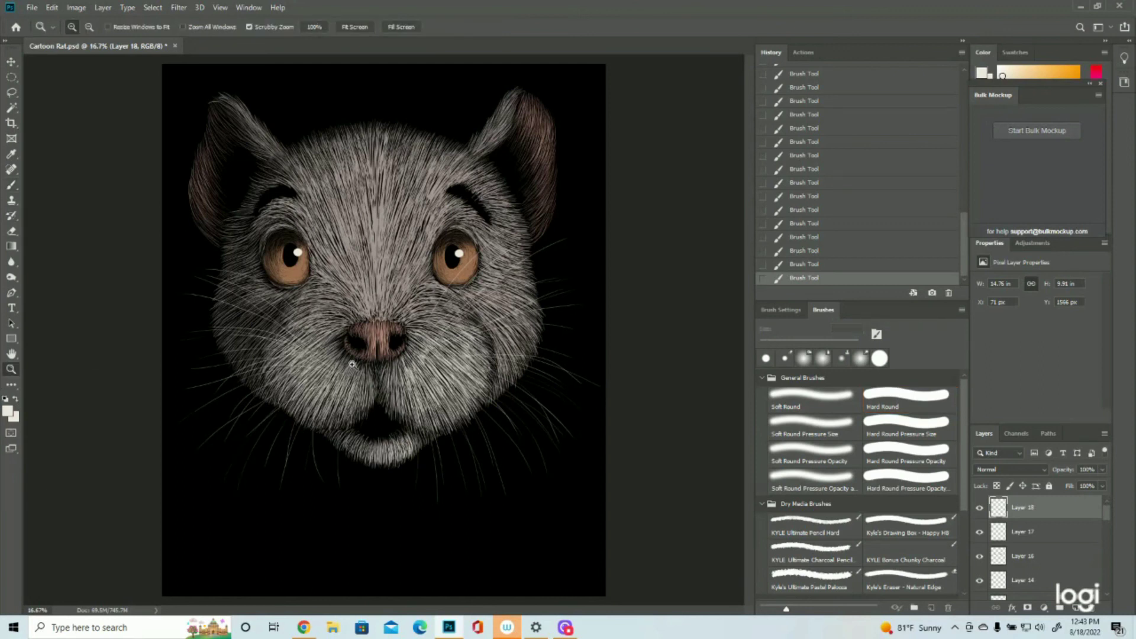
{"action": "left_click_drag", "start_coordinate": [453, 299], "coordinate": [414, 298]}
{"action": "key", "text": "ctrl+0"}
{"action": "key", "text": "b"}
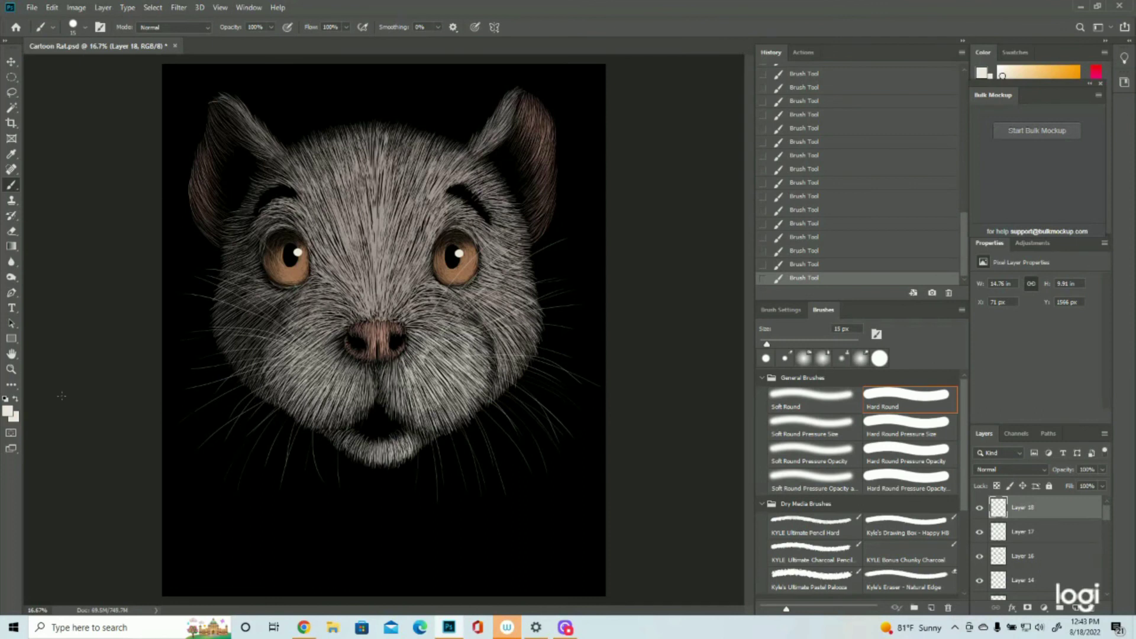
{"action": "left_click", "coordinate": [11, 369]}
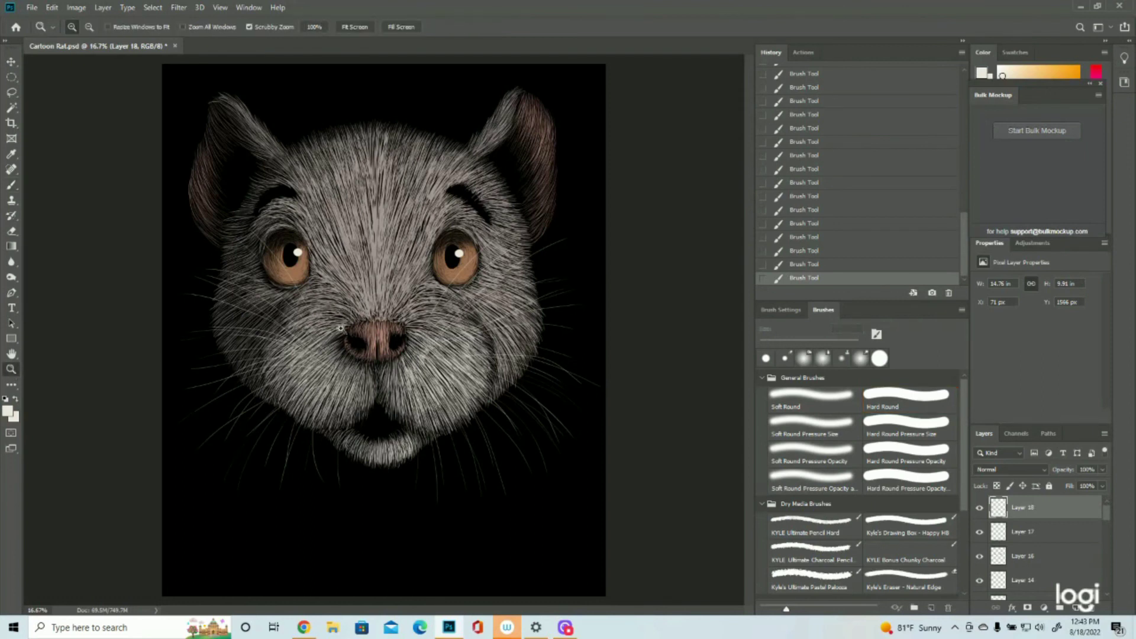
{"action": "scroll", "coordinate": [367, 327], "scroll_direction": "down", "scroll_amount": 2}
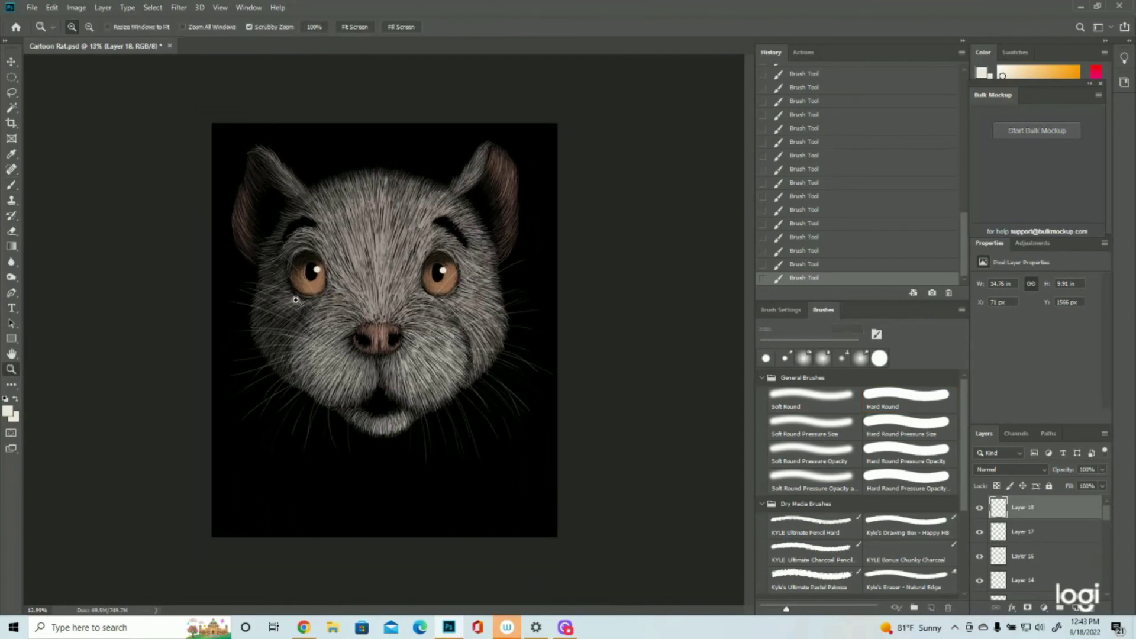
{"action": "scroll", "coordinate": [377, 268], "scroll_direction": "up", "scroll_amount": 1}
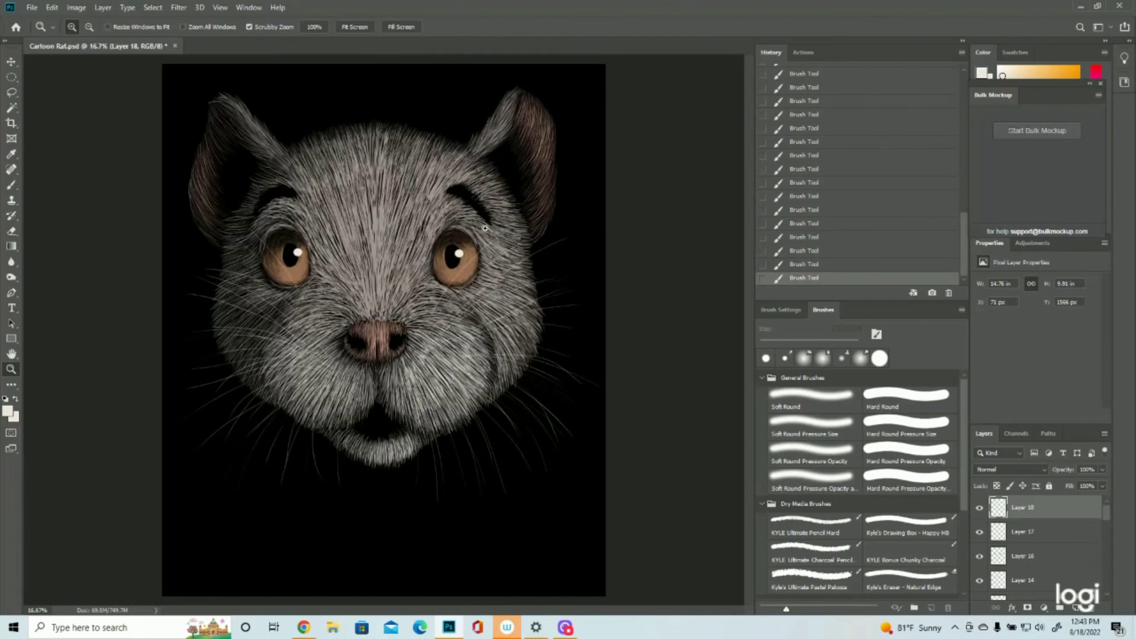